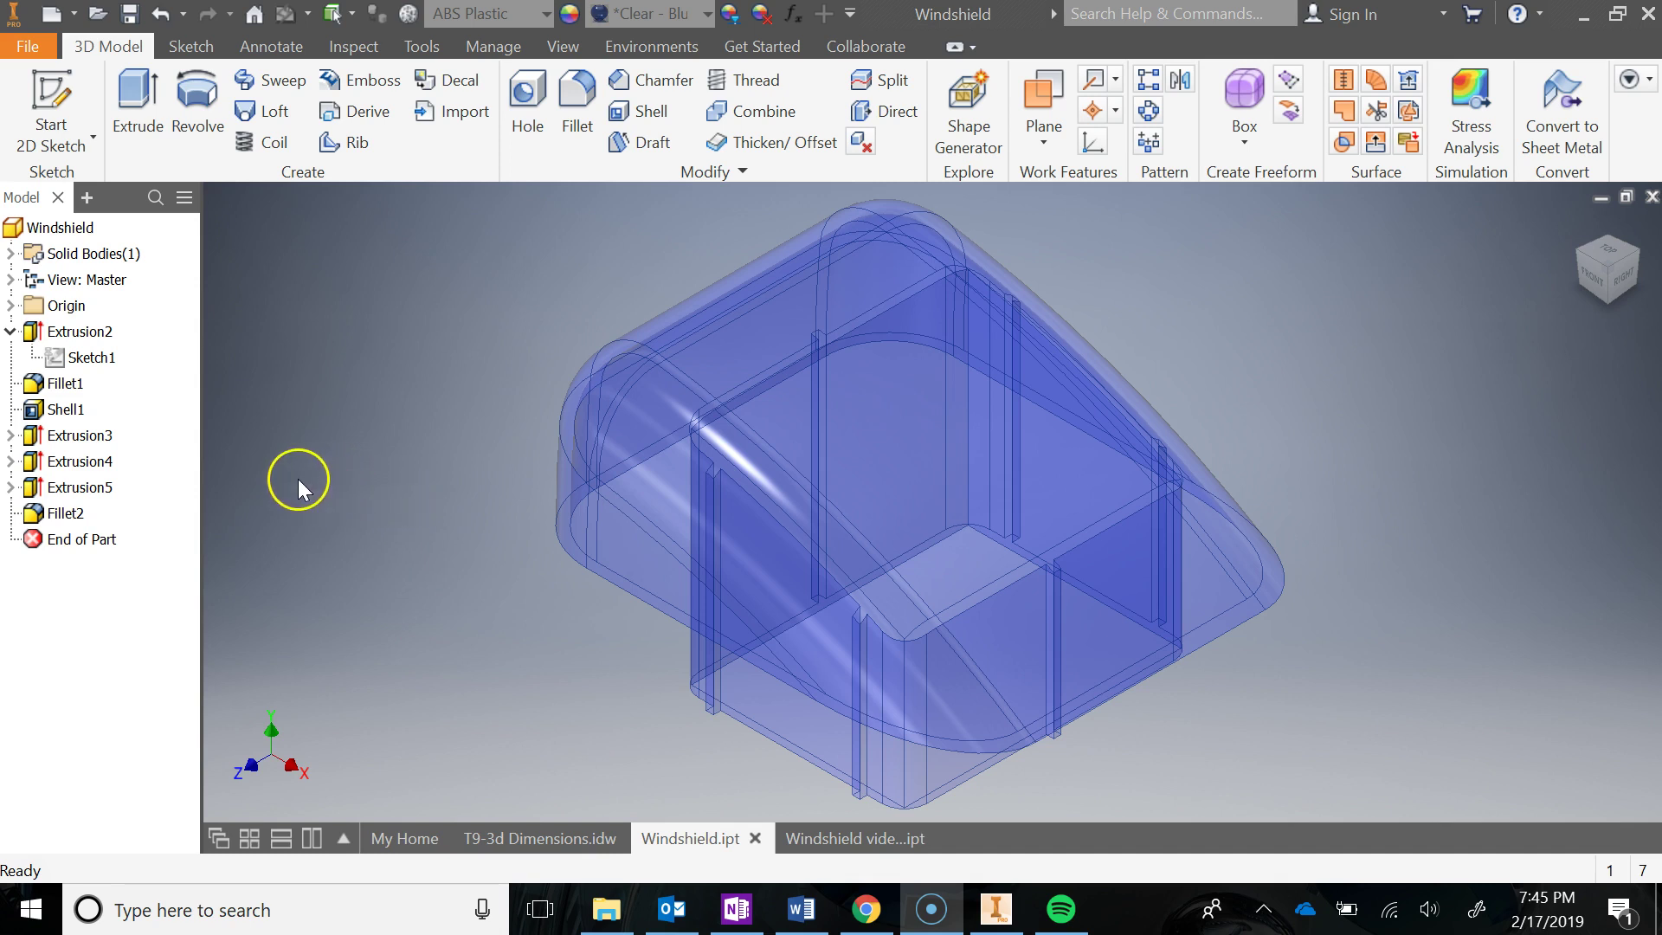
Switch to the Windshield video example part and start a 2D sketch on the XY plane
left_click(10, 331)
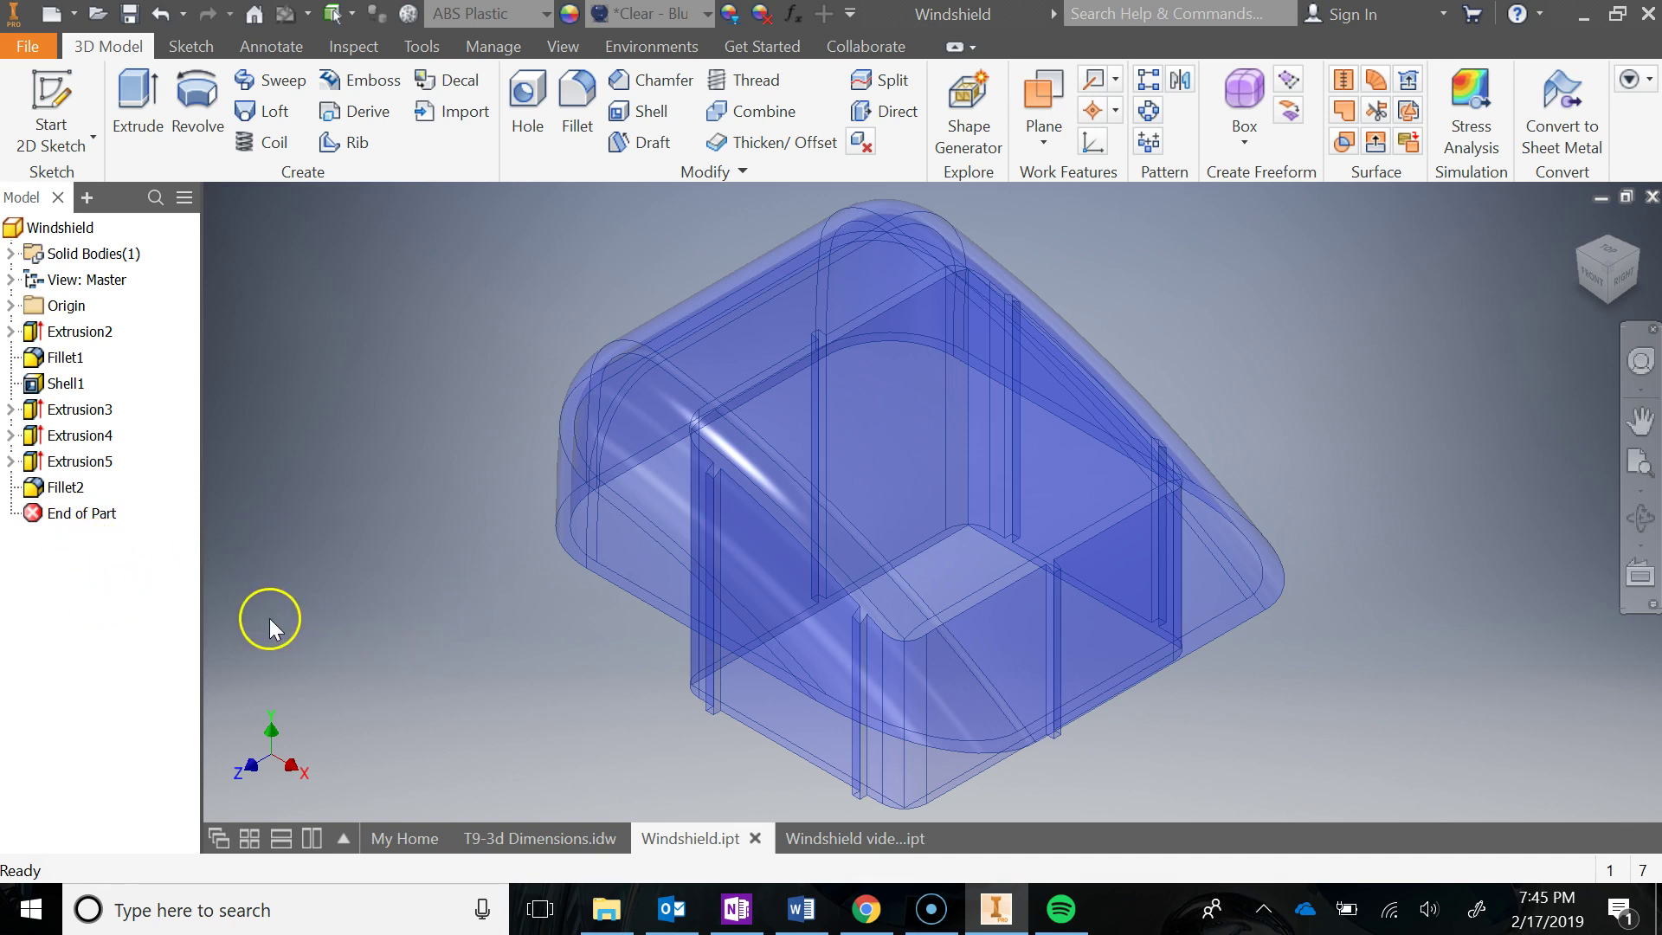
left_click(865, 838)
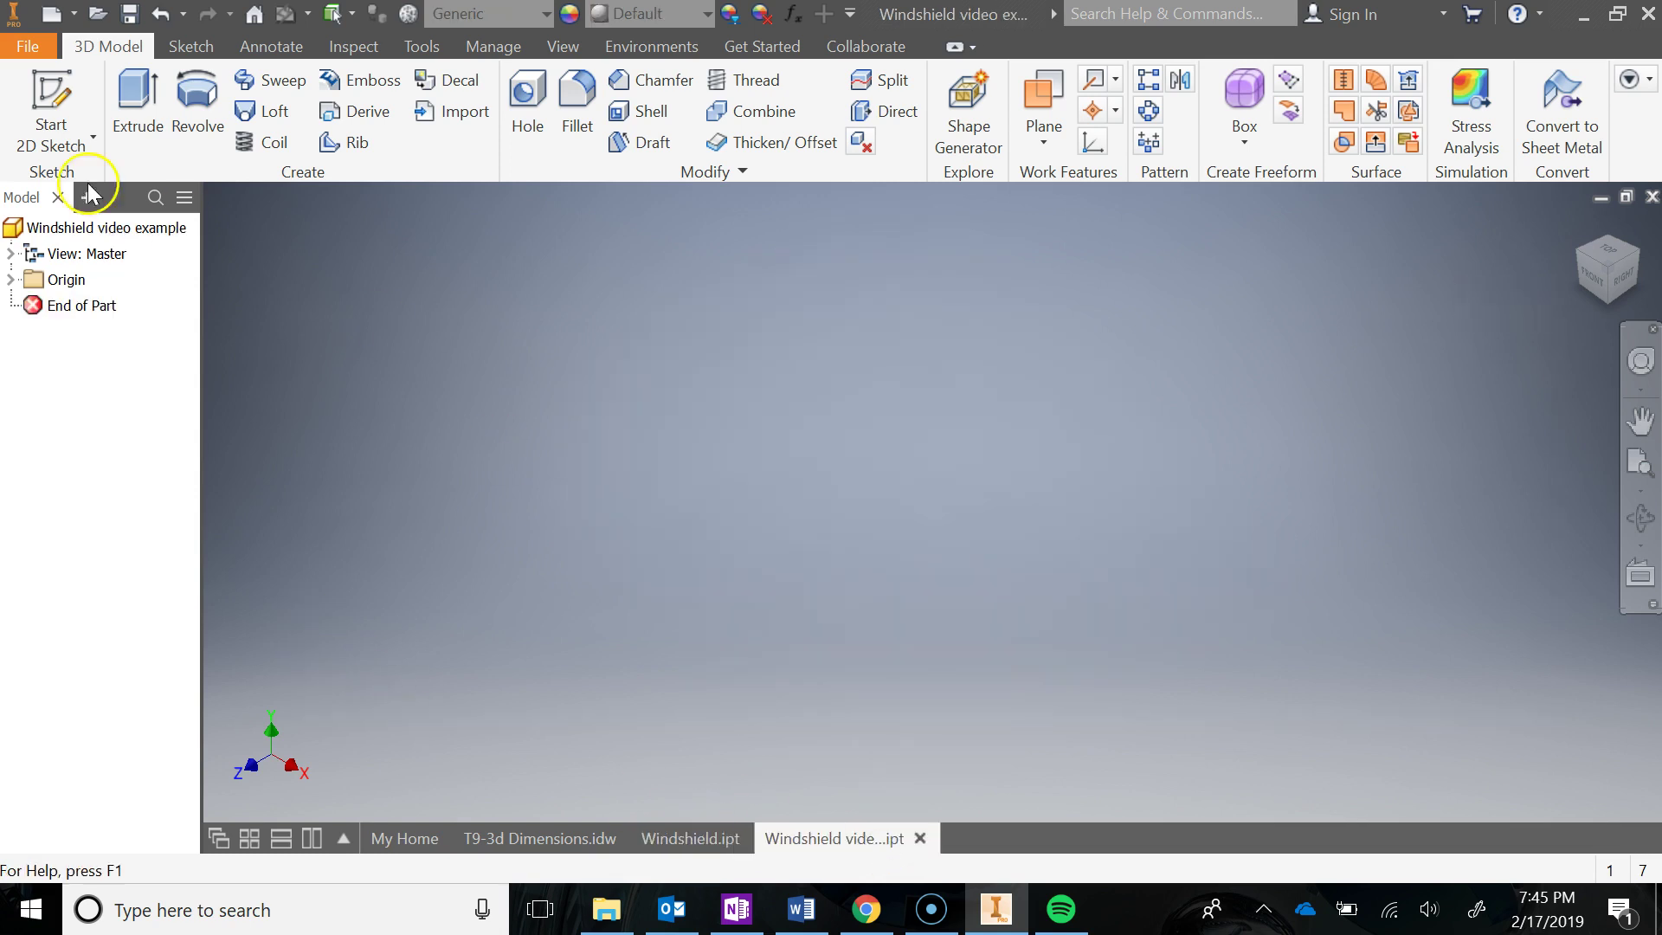
left_click(54, 102)
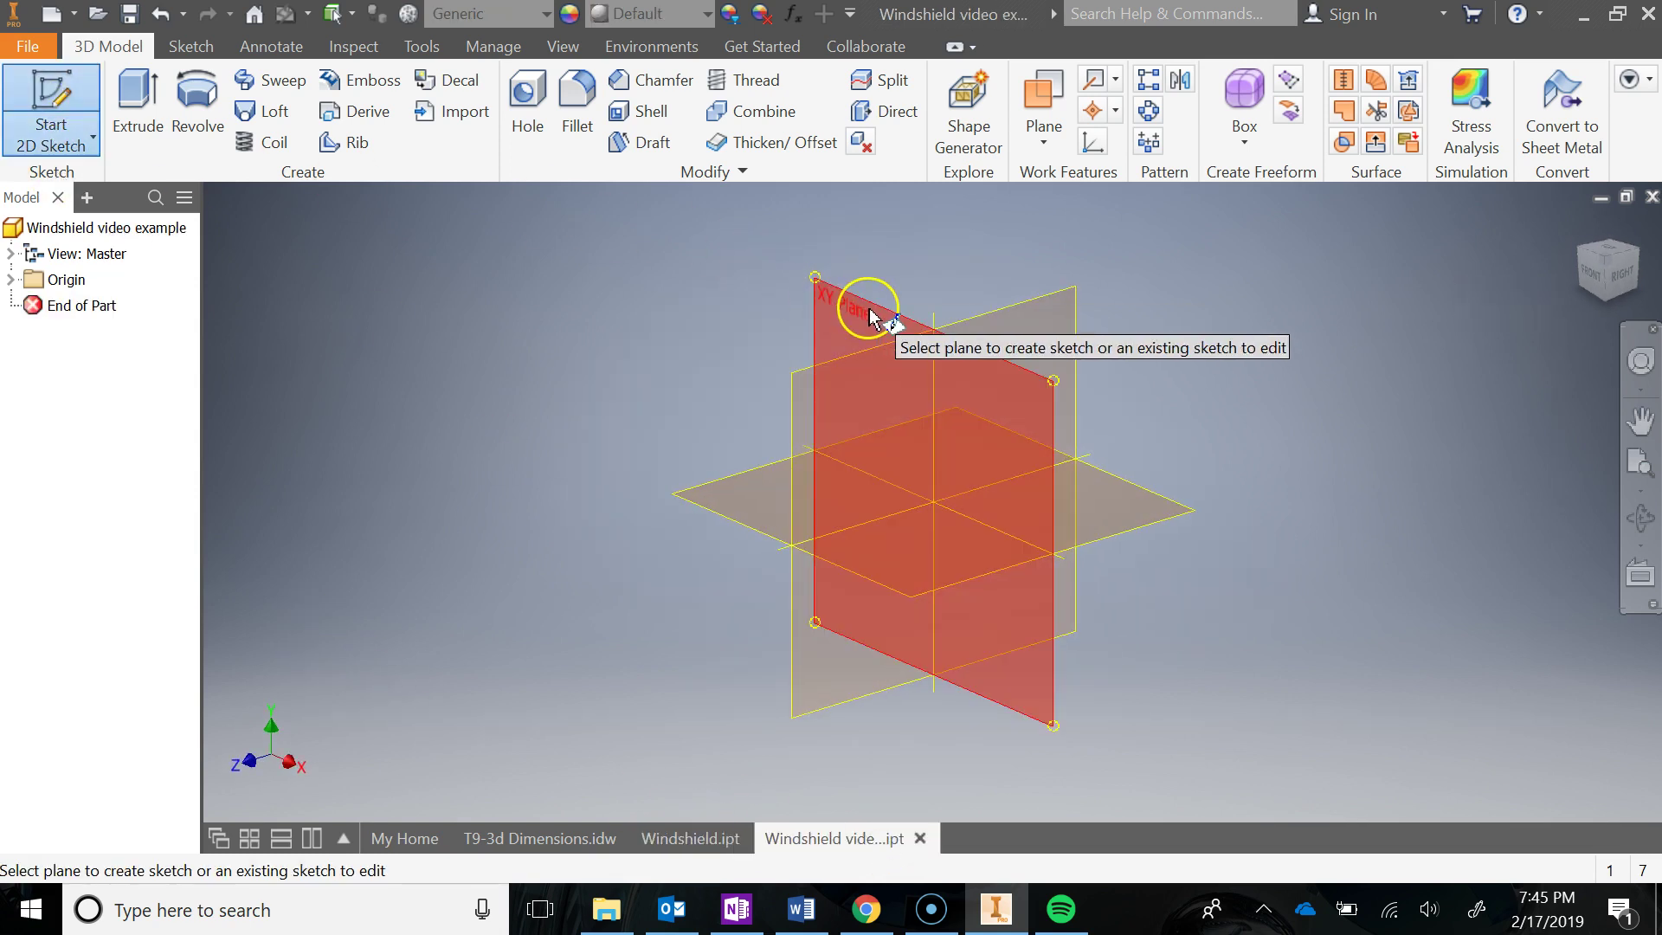
left_click(870, 317)
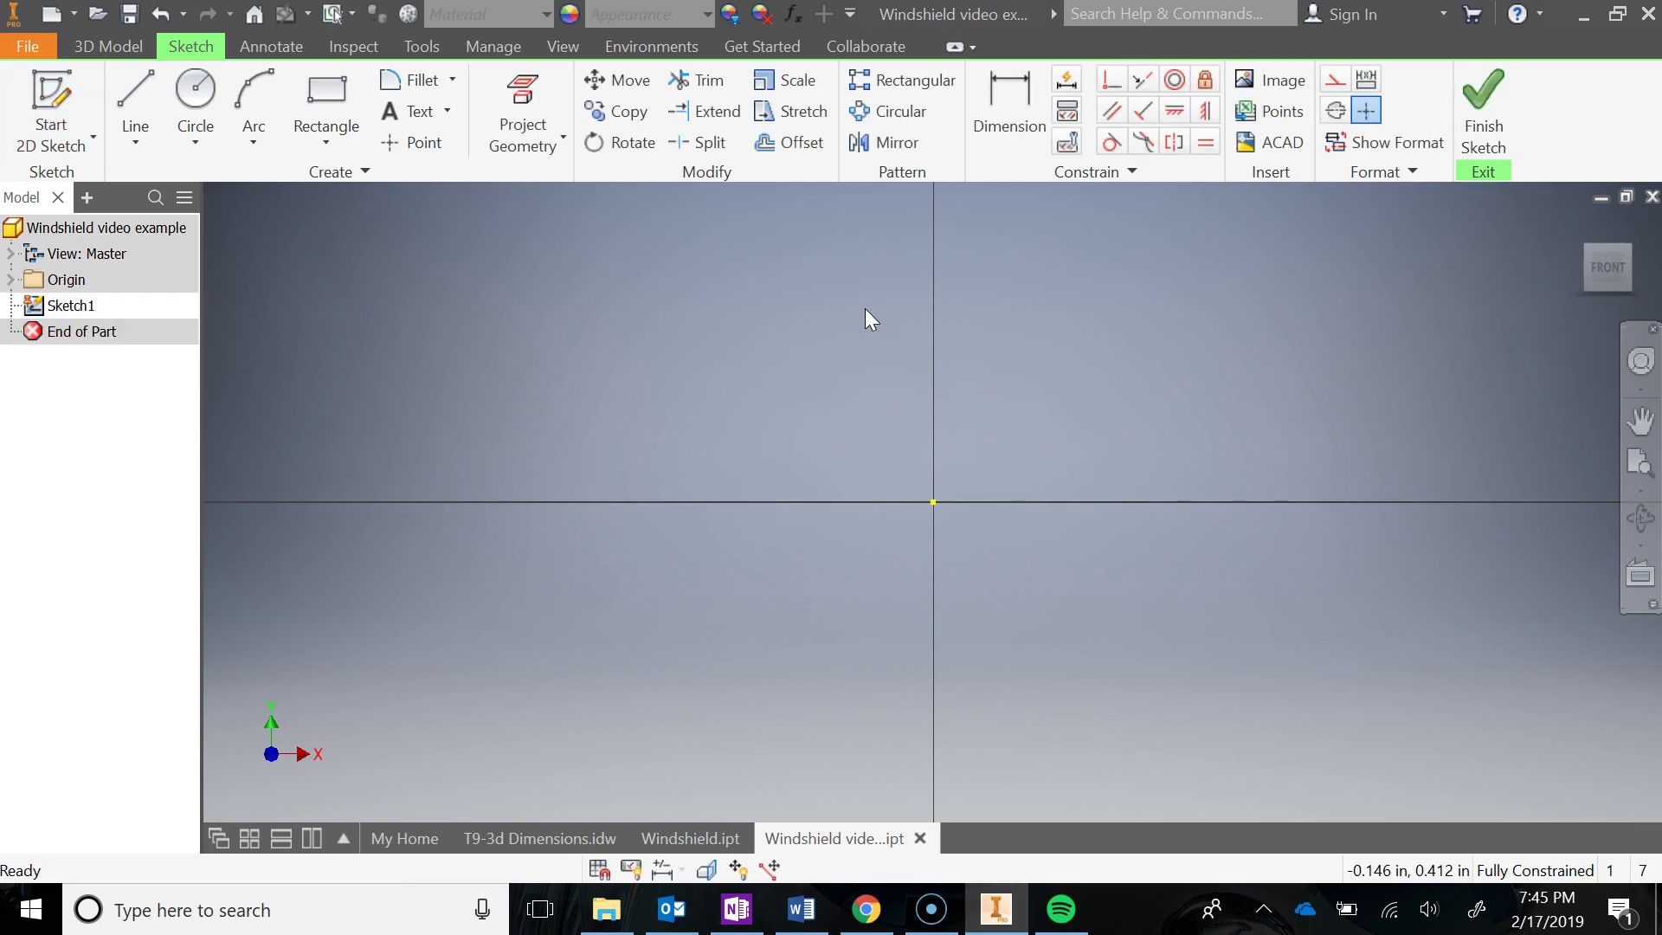
Check the dimensioned profile in Word, return to Inventor, and draw a 3.04 in horizontal line rightward from the origin with its dimension below
left_click(802, 909)
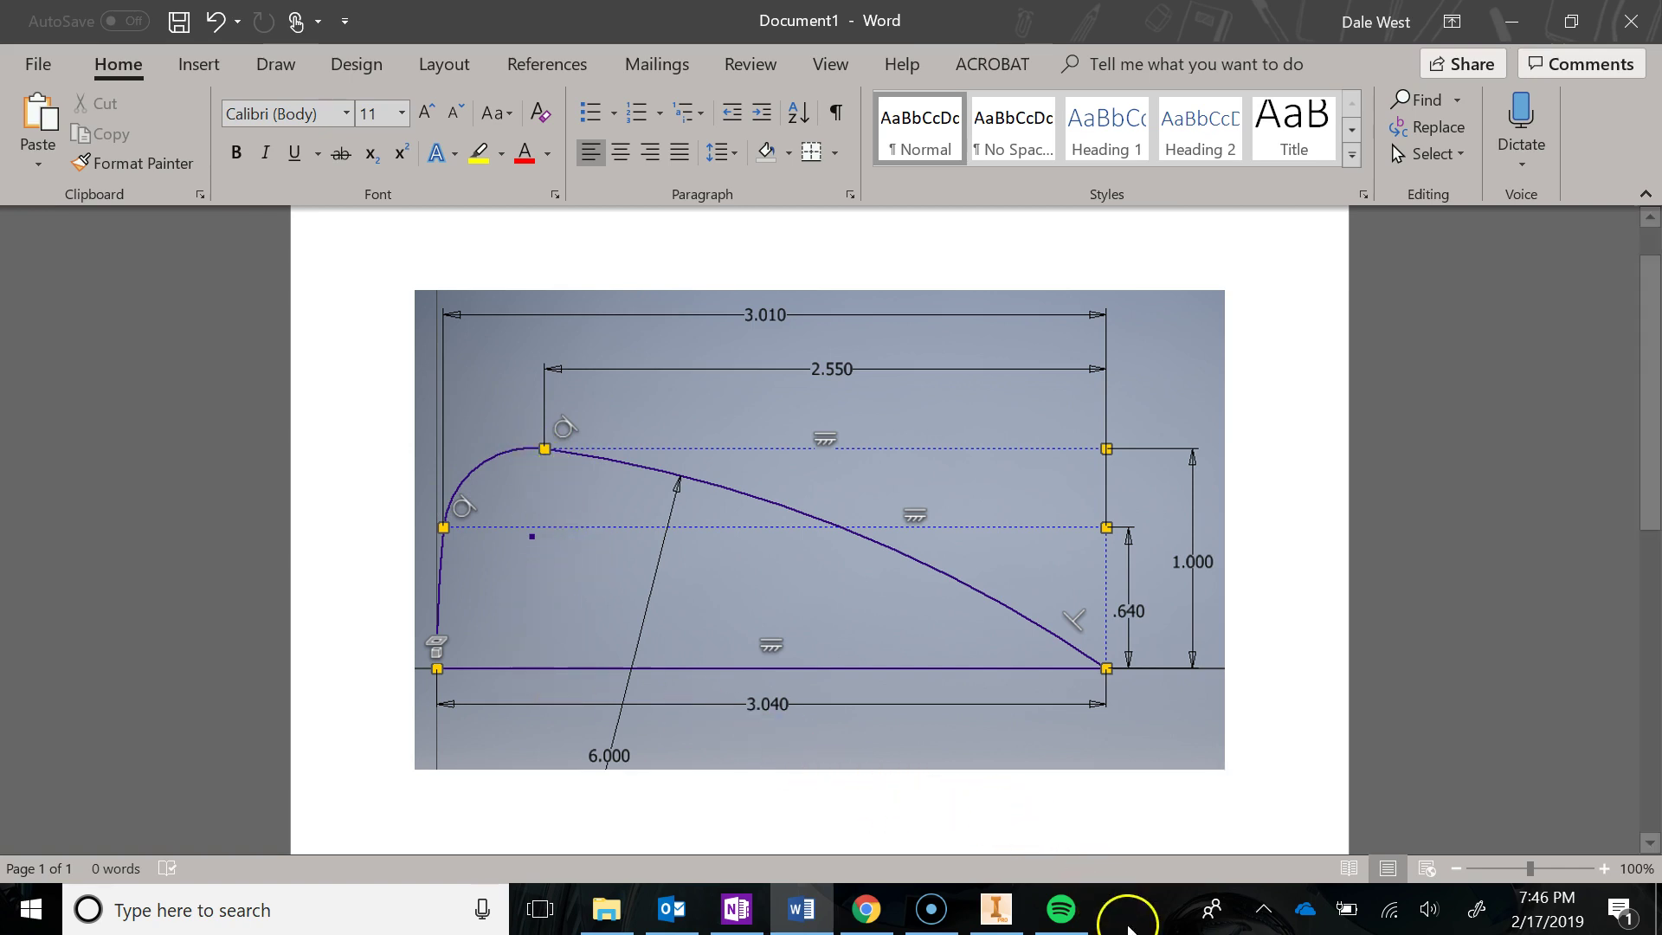
left_click(986, 907)
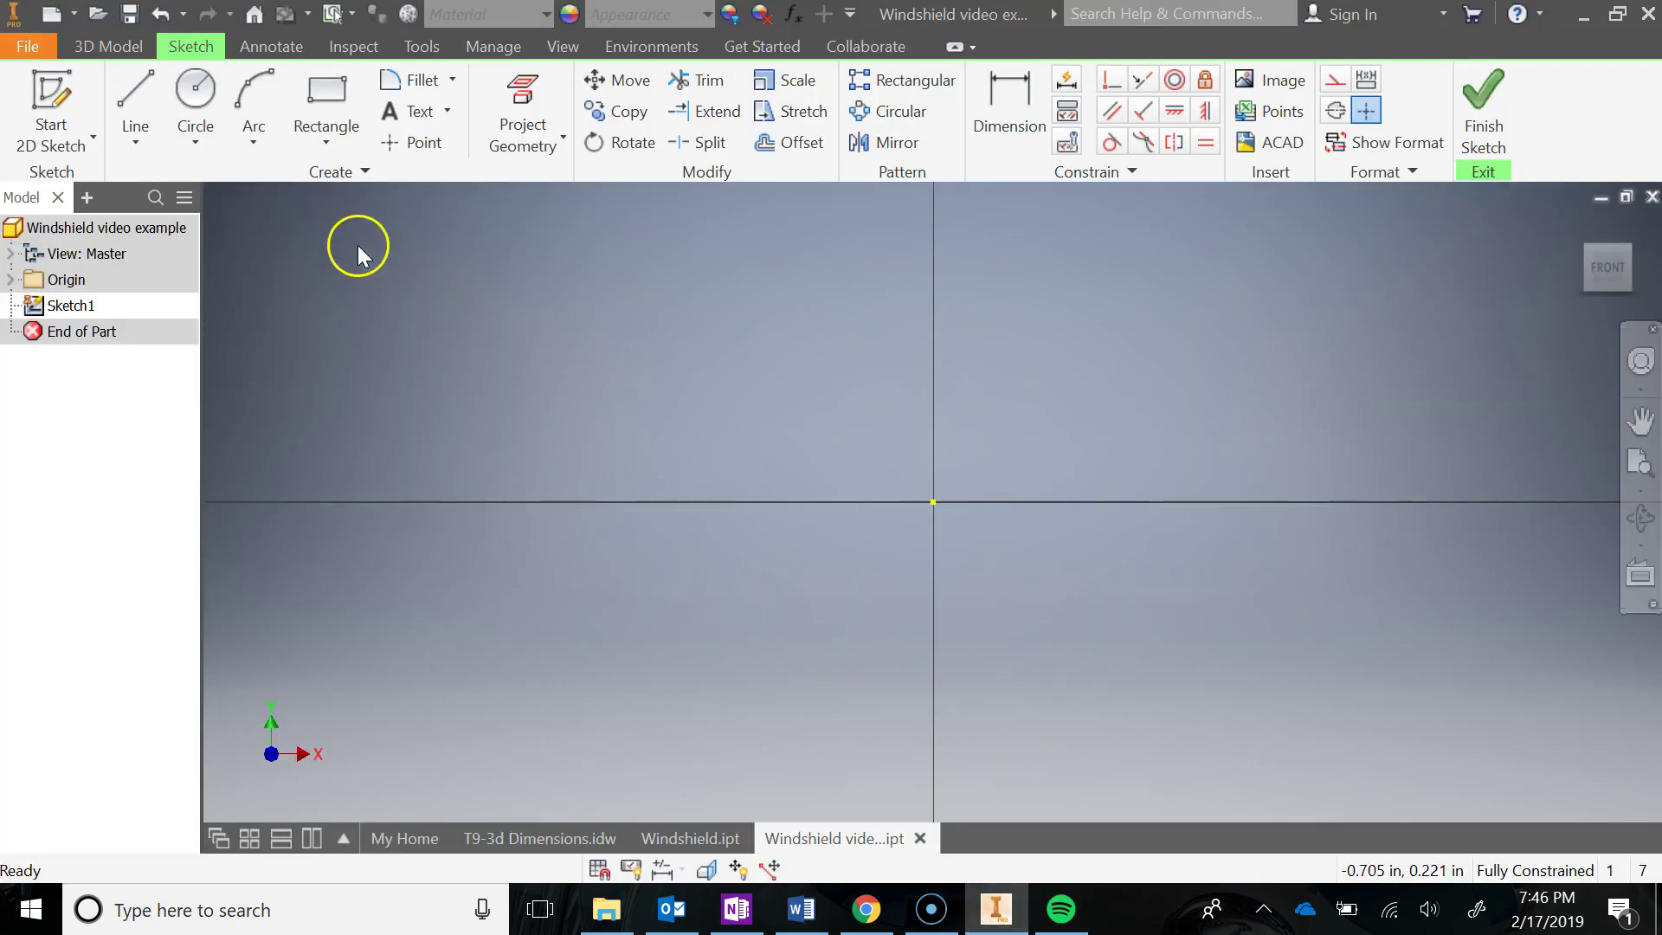
left_click(135, 108)
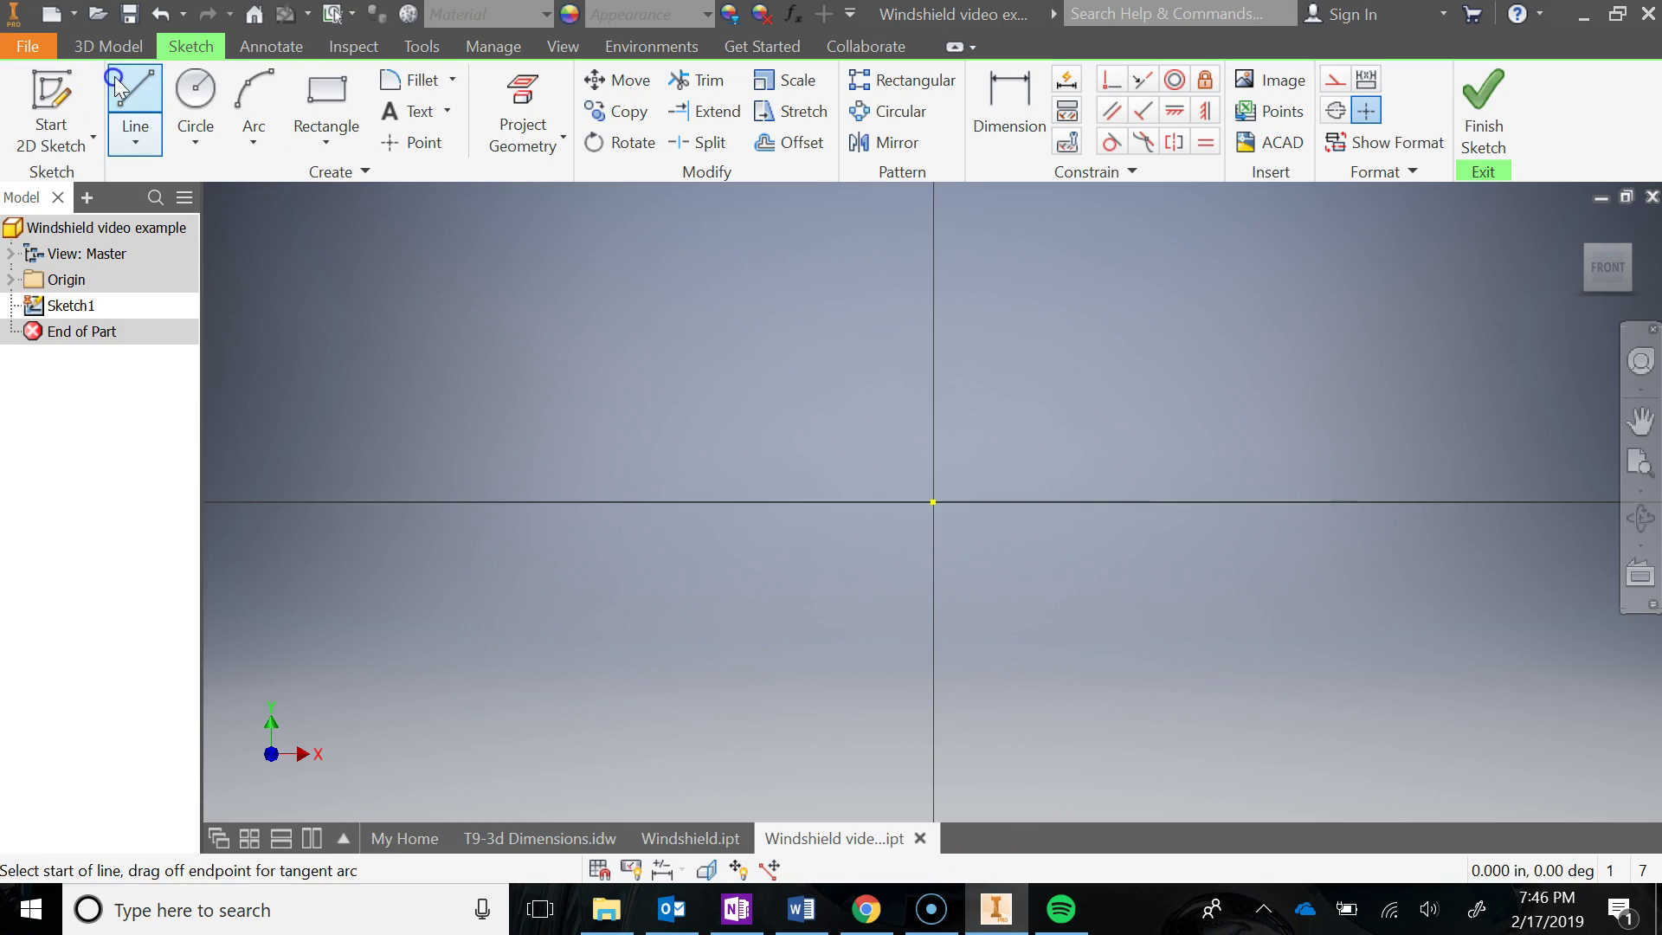
left_click(933, 502)
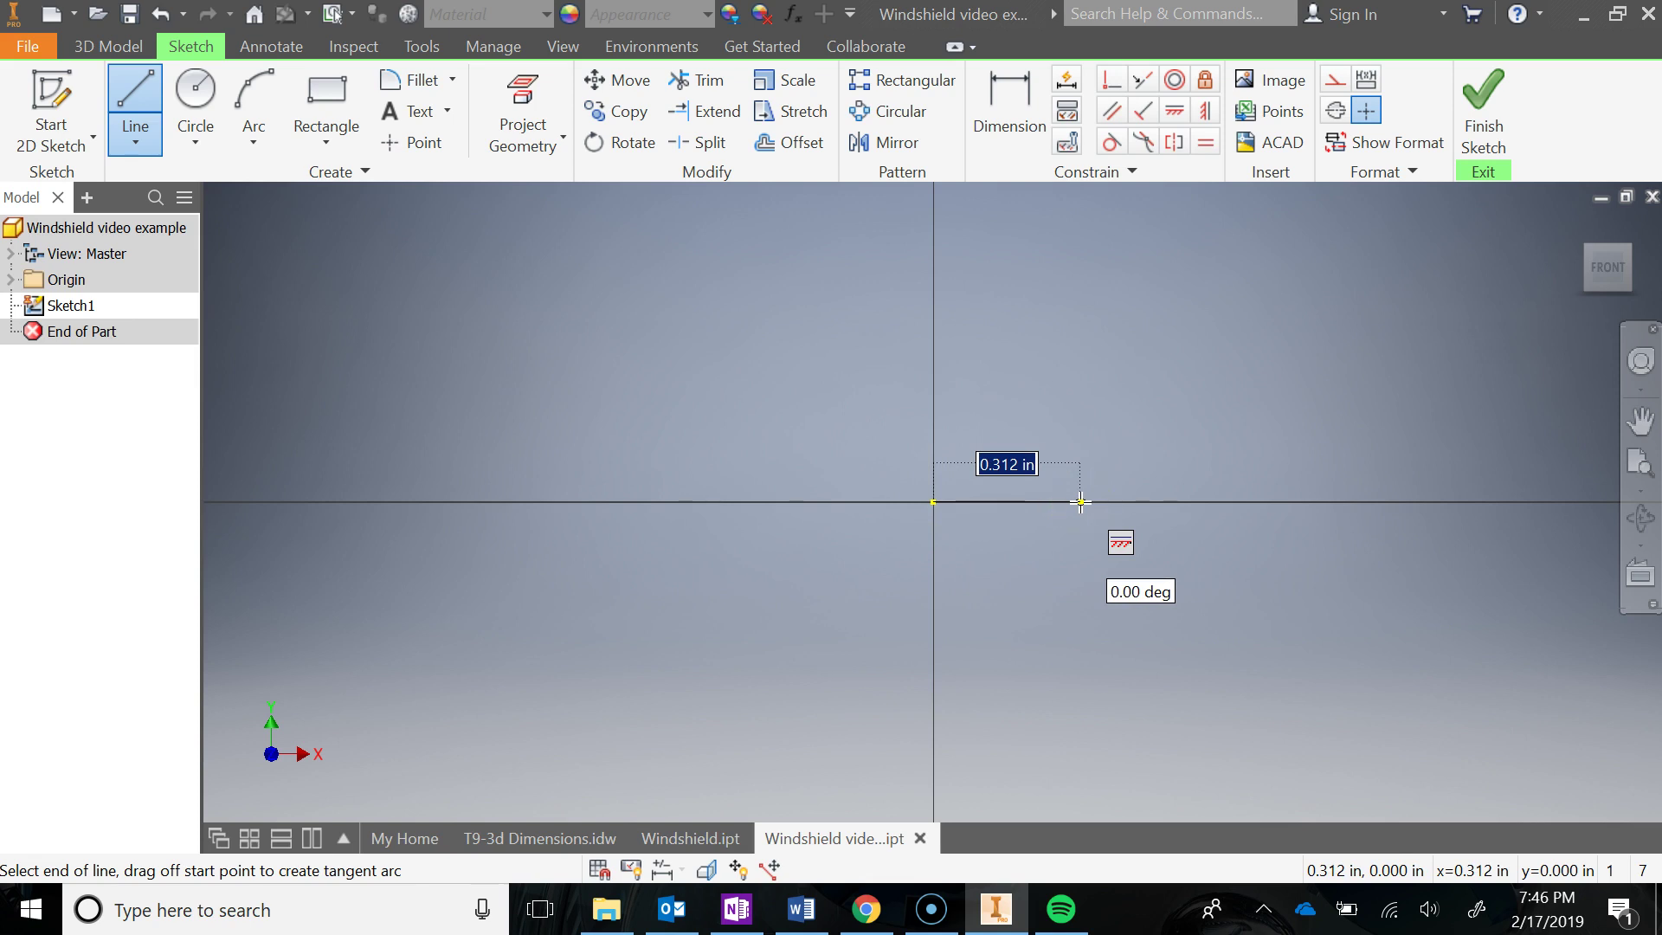
type("3")
key("Return")
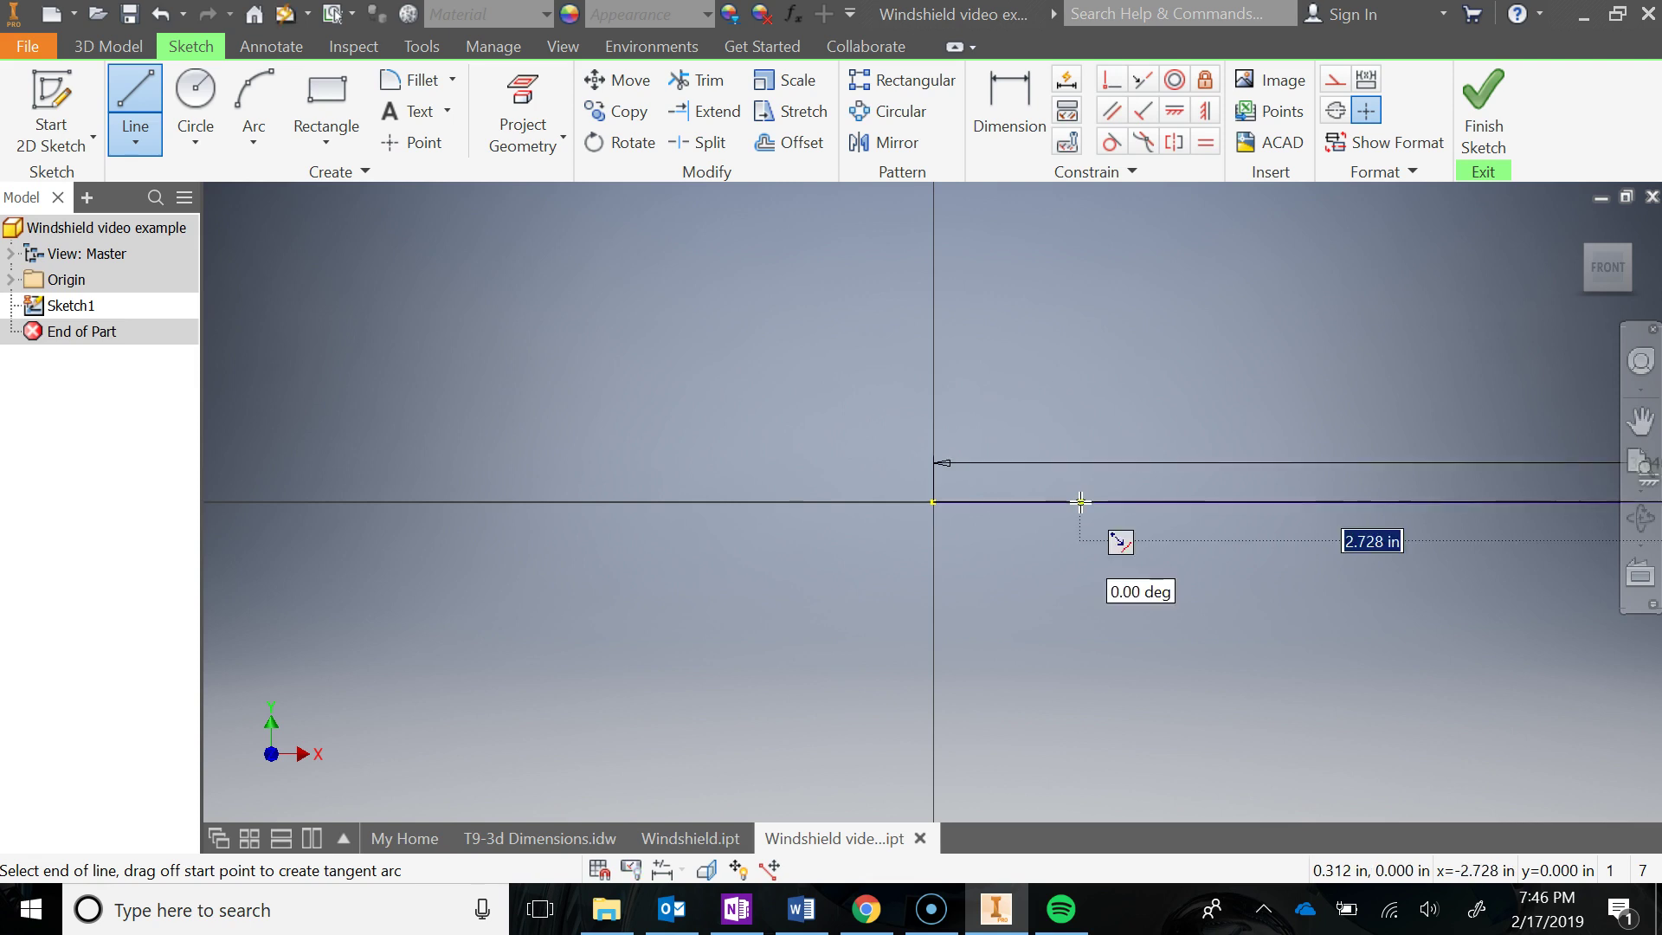
scroll(1105, 476, "down", 2)
middle_click_drag(1106, 476, 1131, 493)
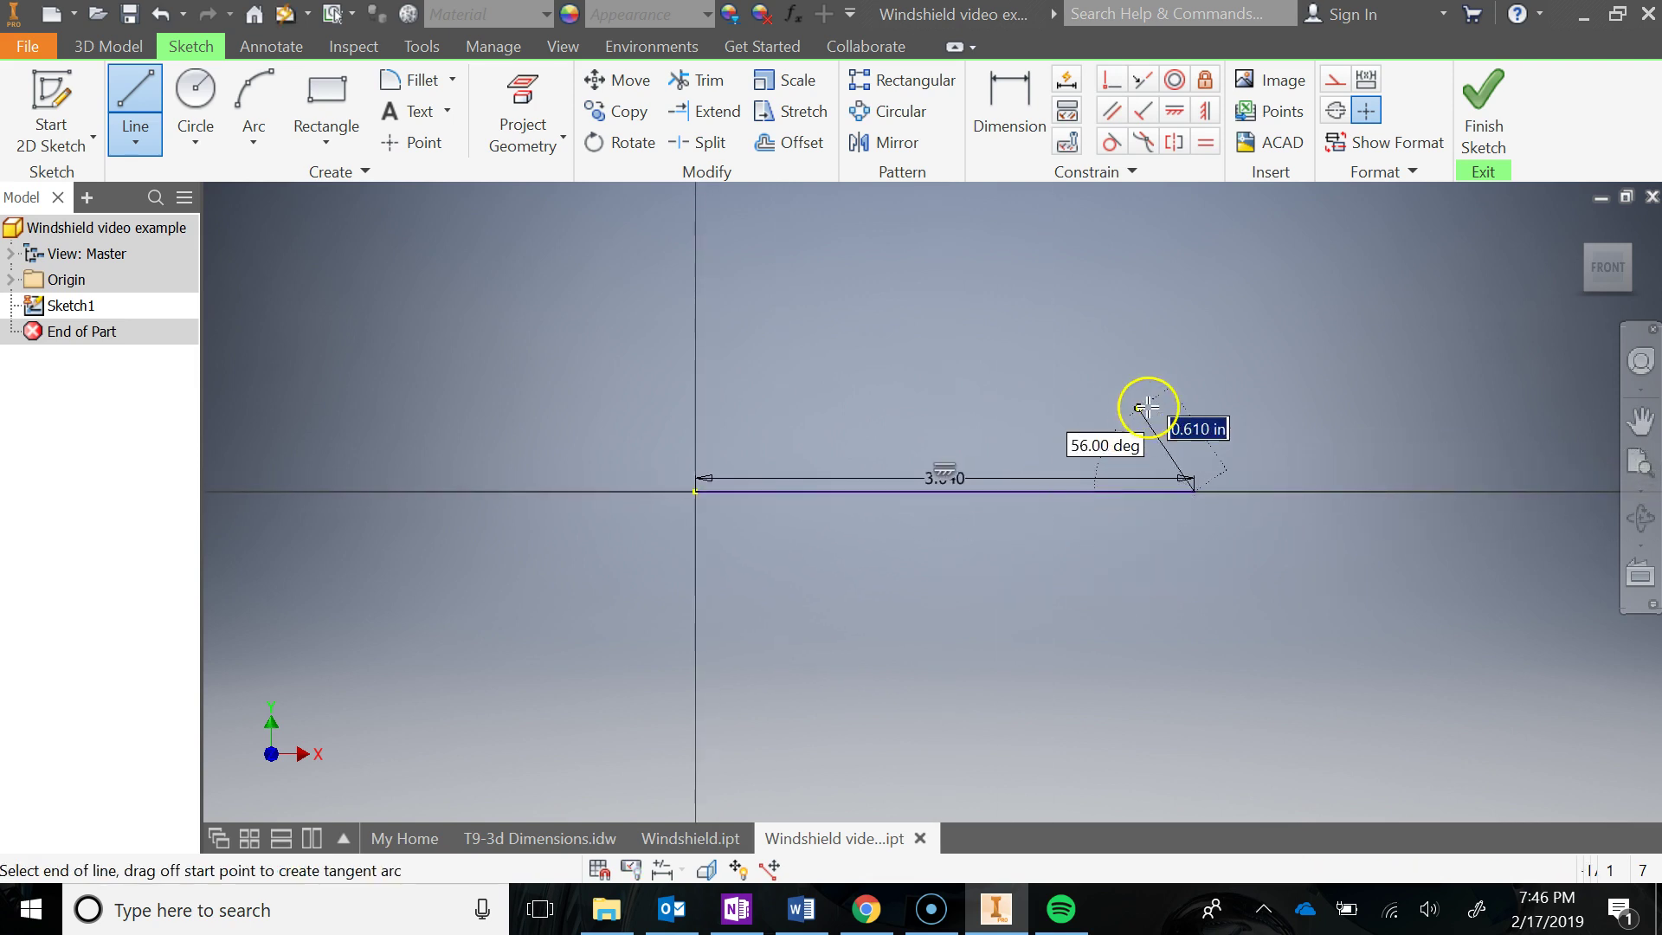
key("Escape")
left_click_drag(950, 483, 946, 511)
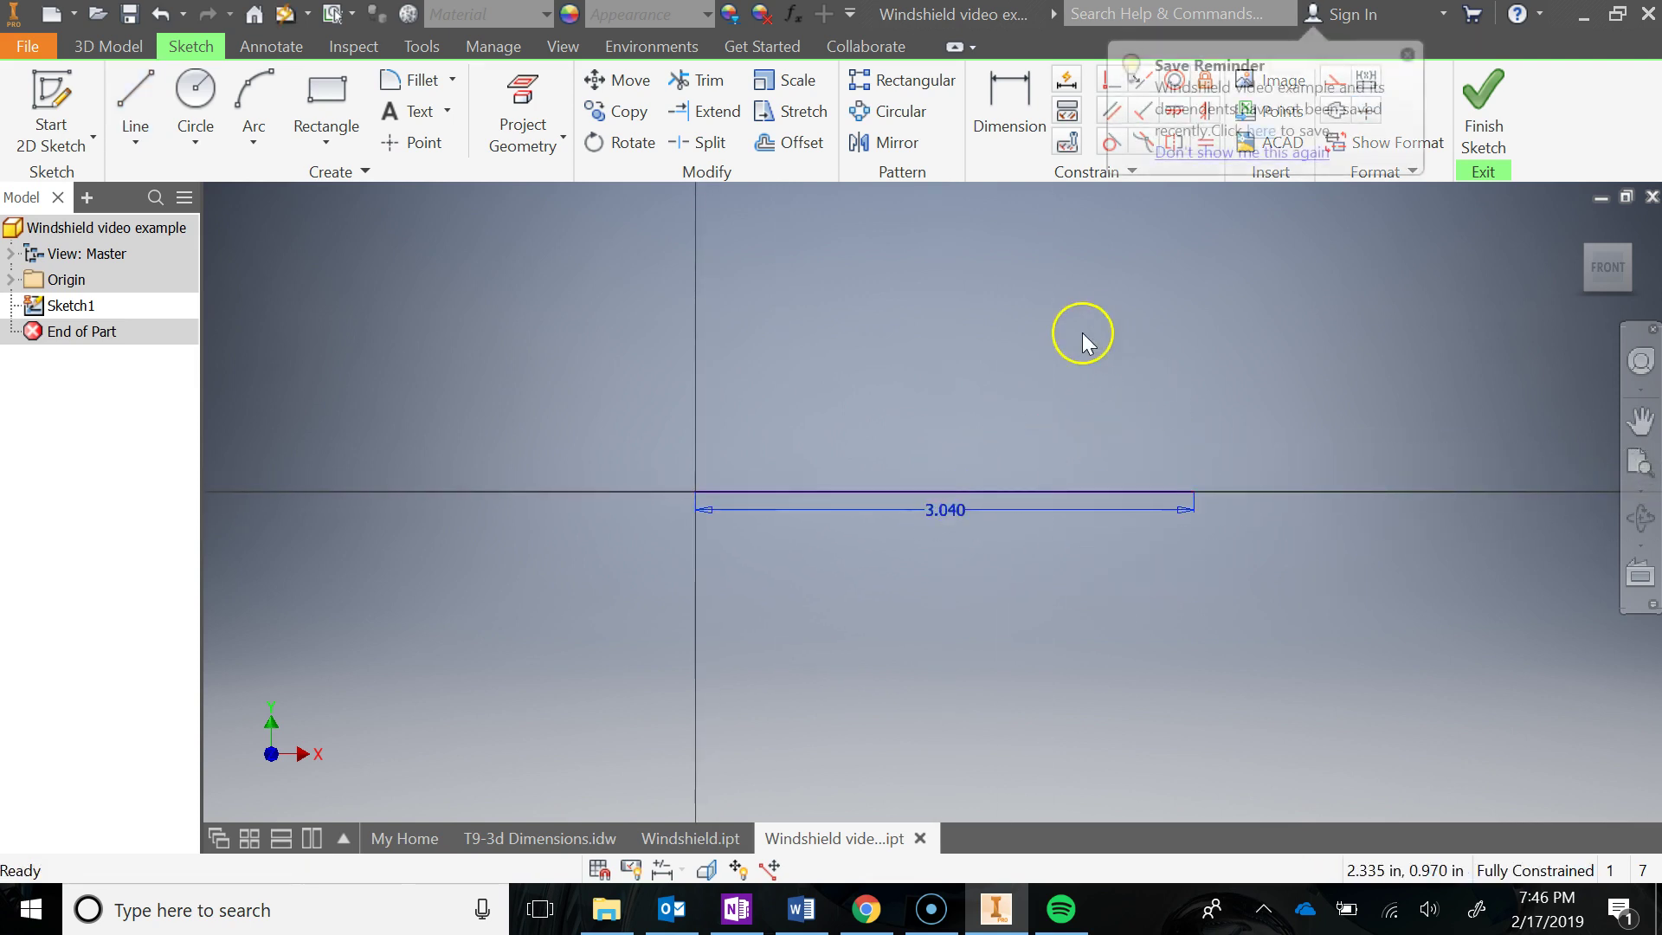
Draw a 1 in vertical construction line upward from the baseline's right end, with its dimension placed outside the profile
left_click(133, 90)
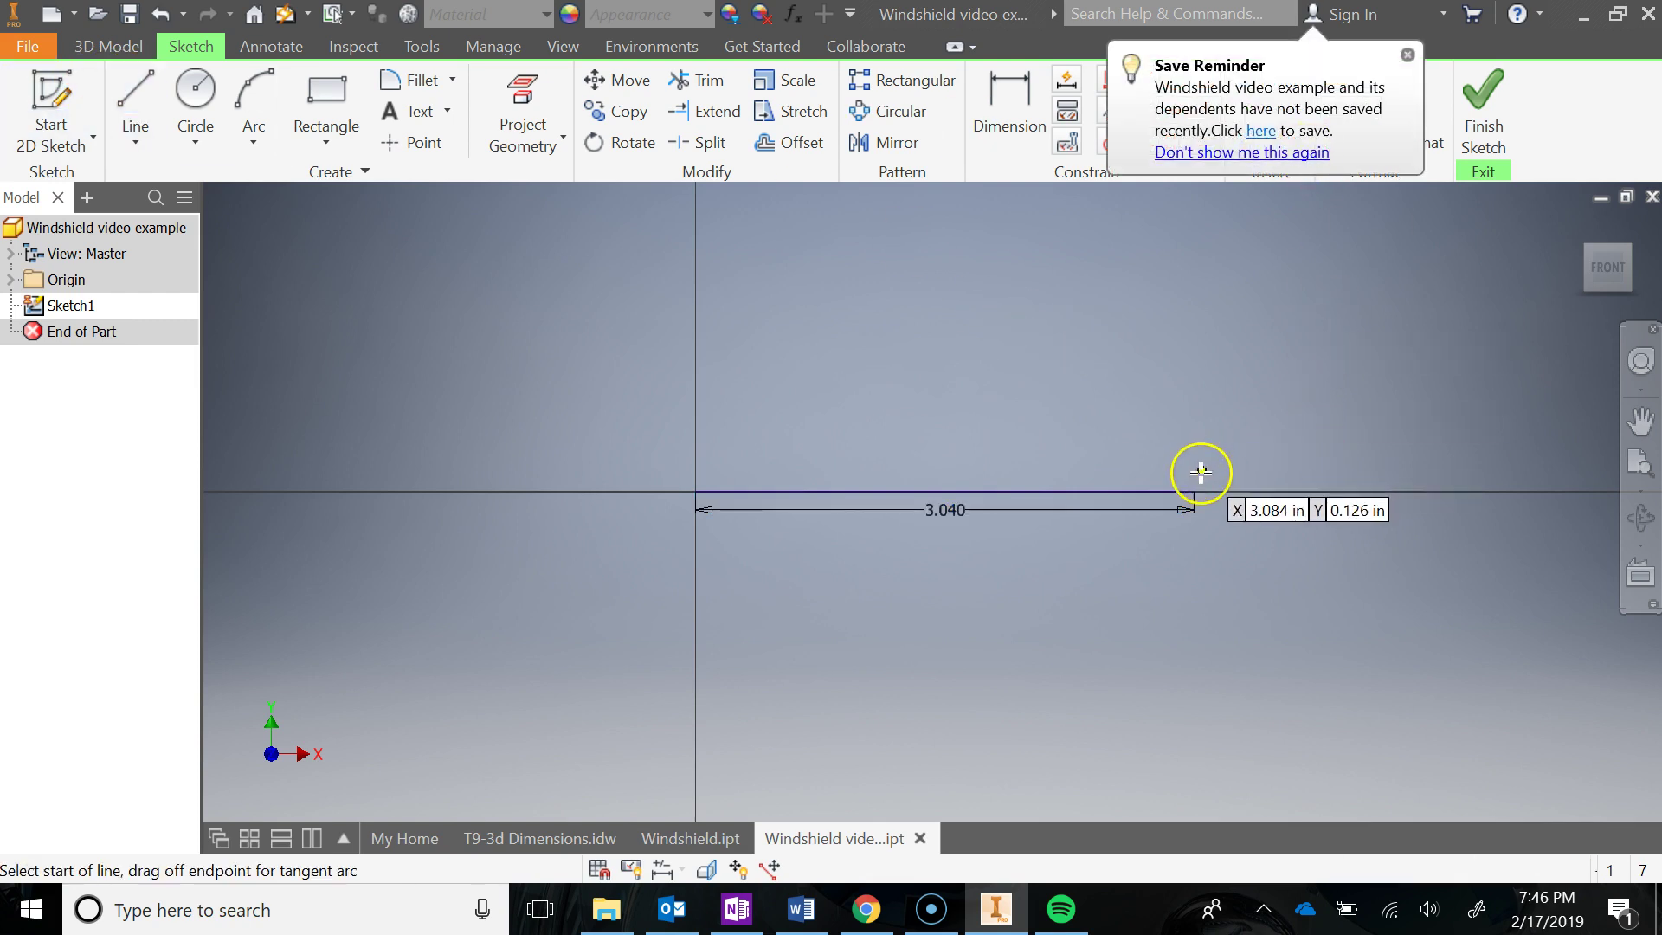
left_click(1195, 491)
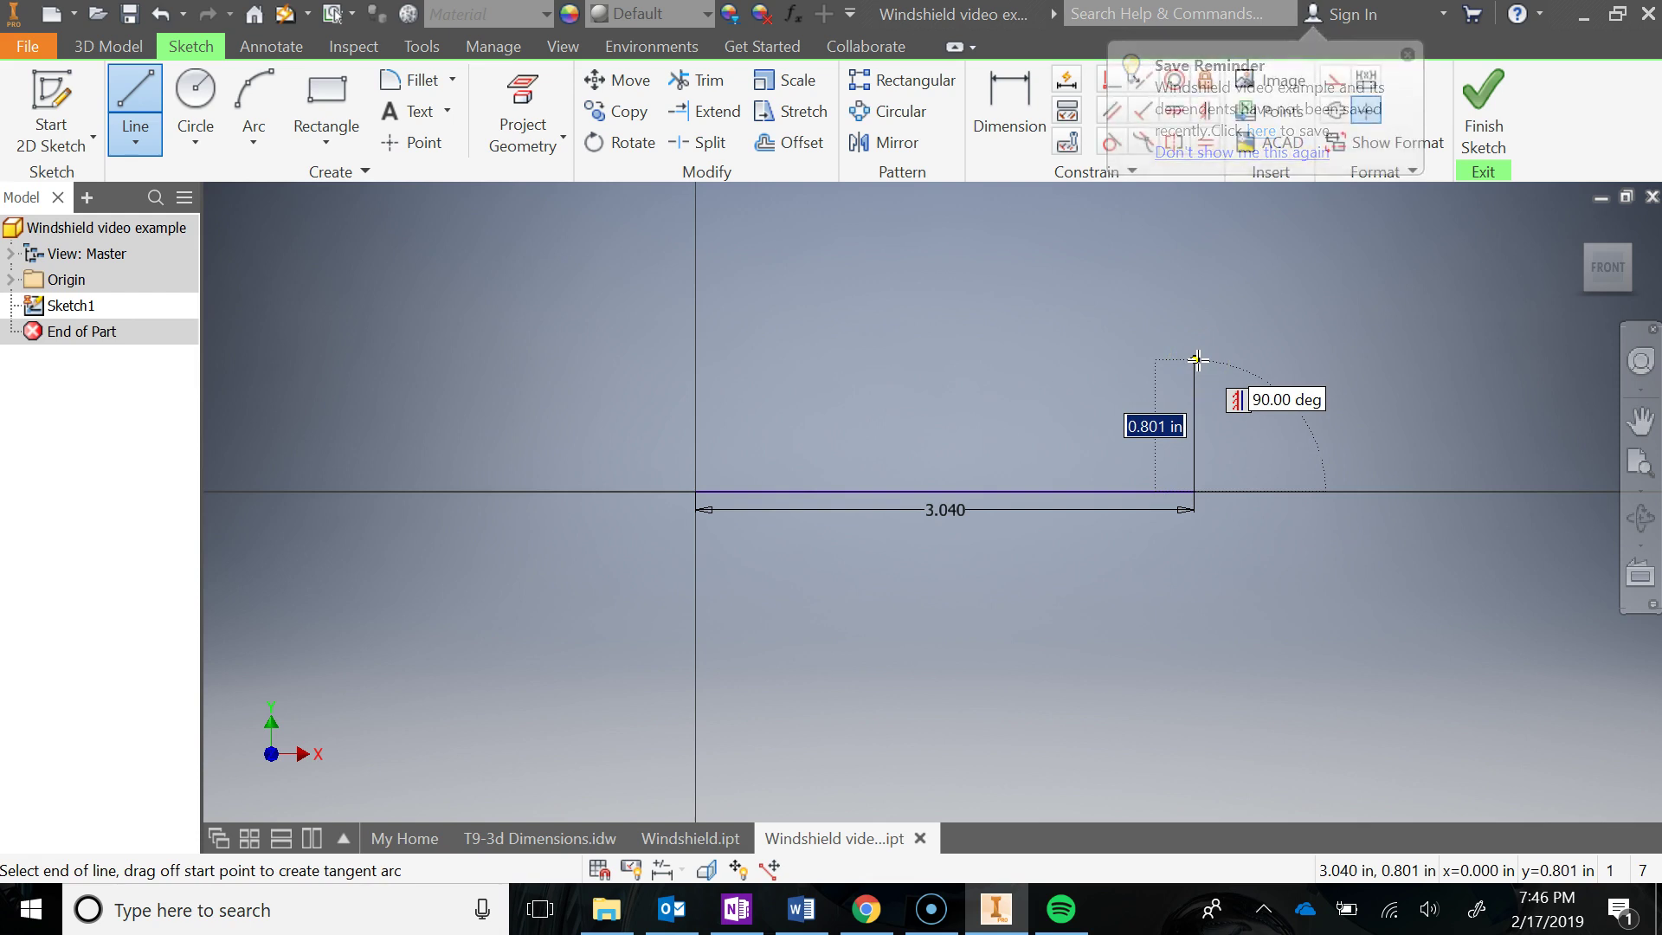
type("1")
key("Return")
key("Escape")
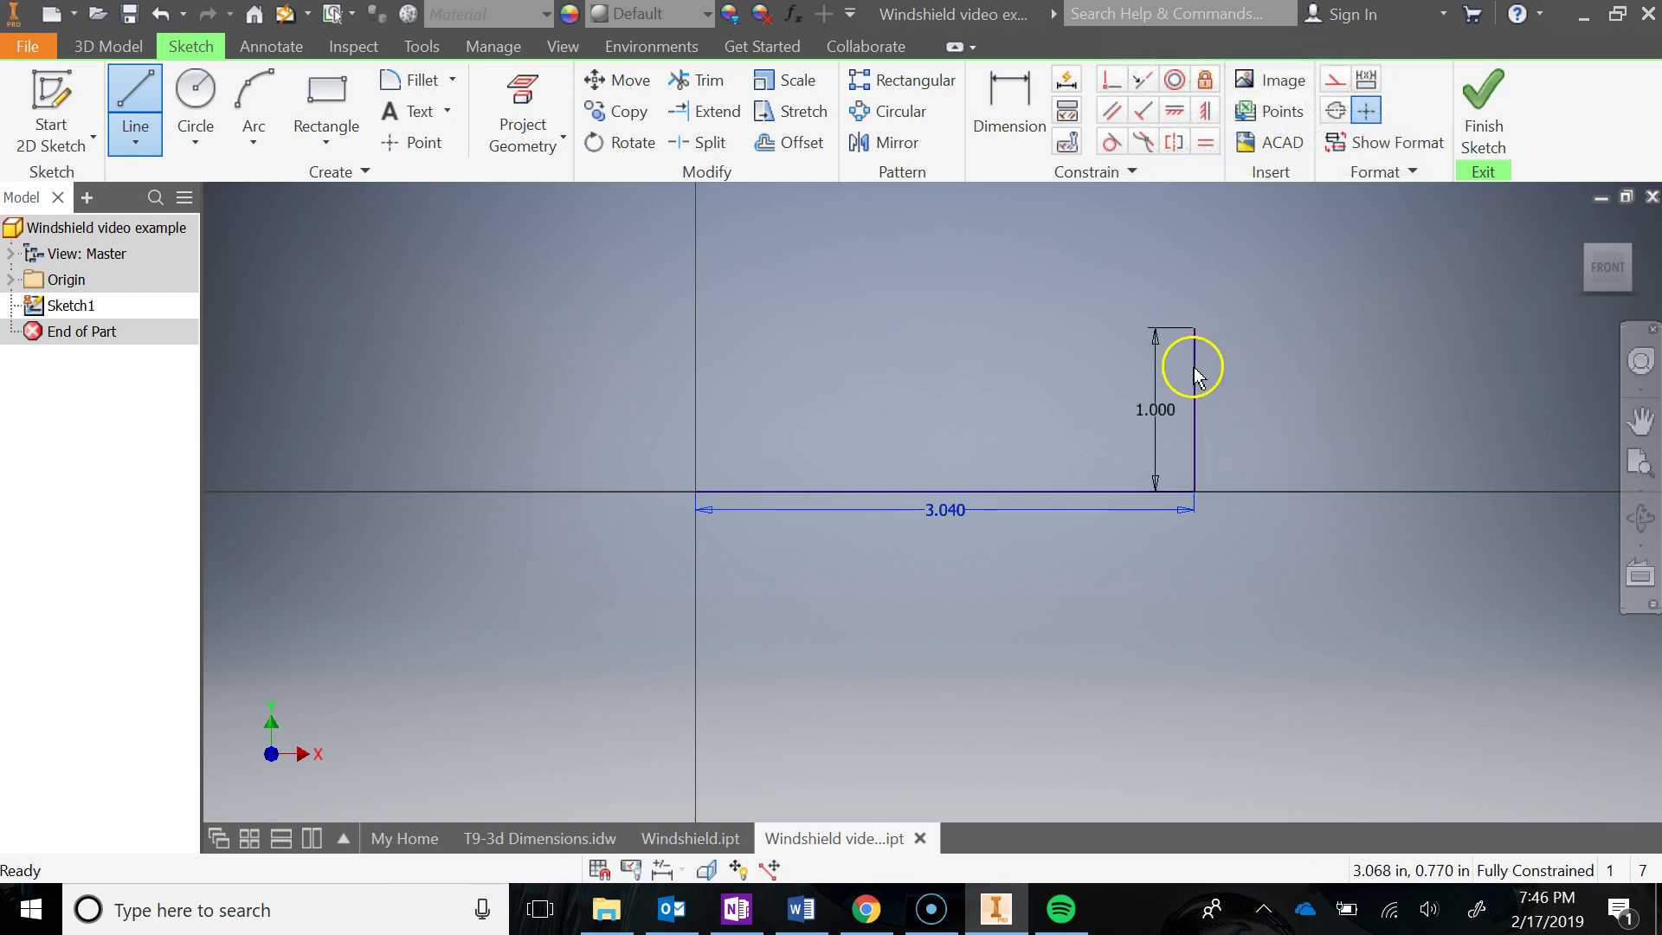
left_click_drag(1160, 407, 1251, 409)
left_click(1198, 424)
left_click(1340, 86)
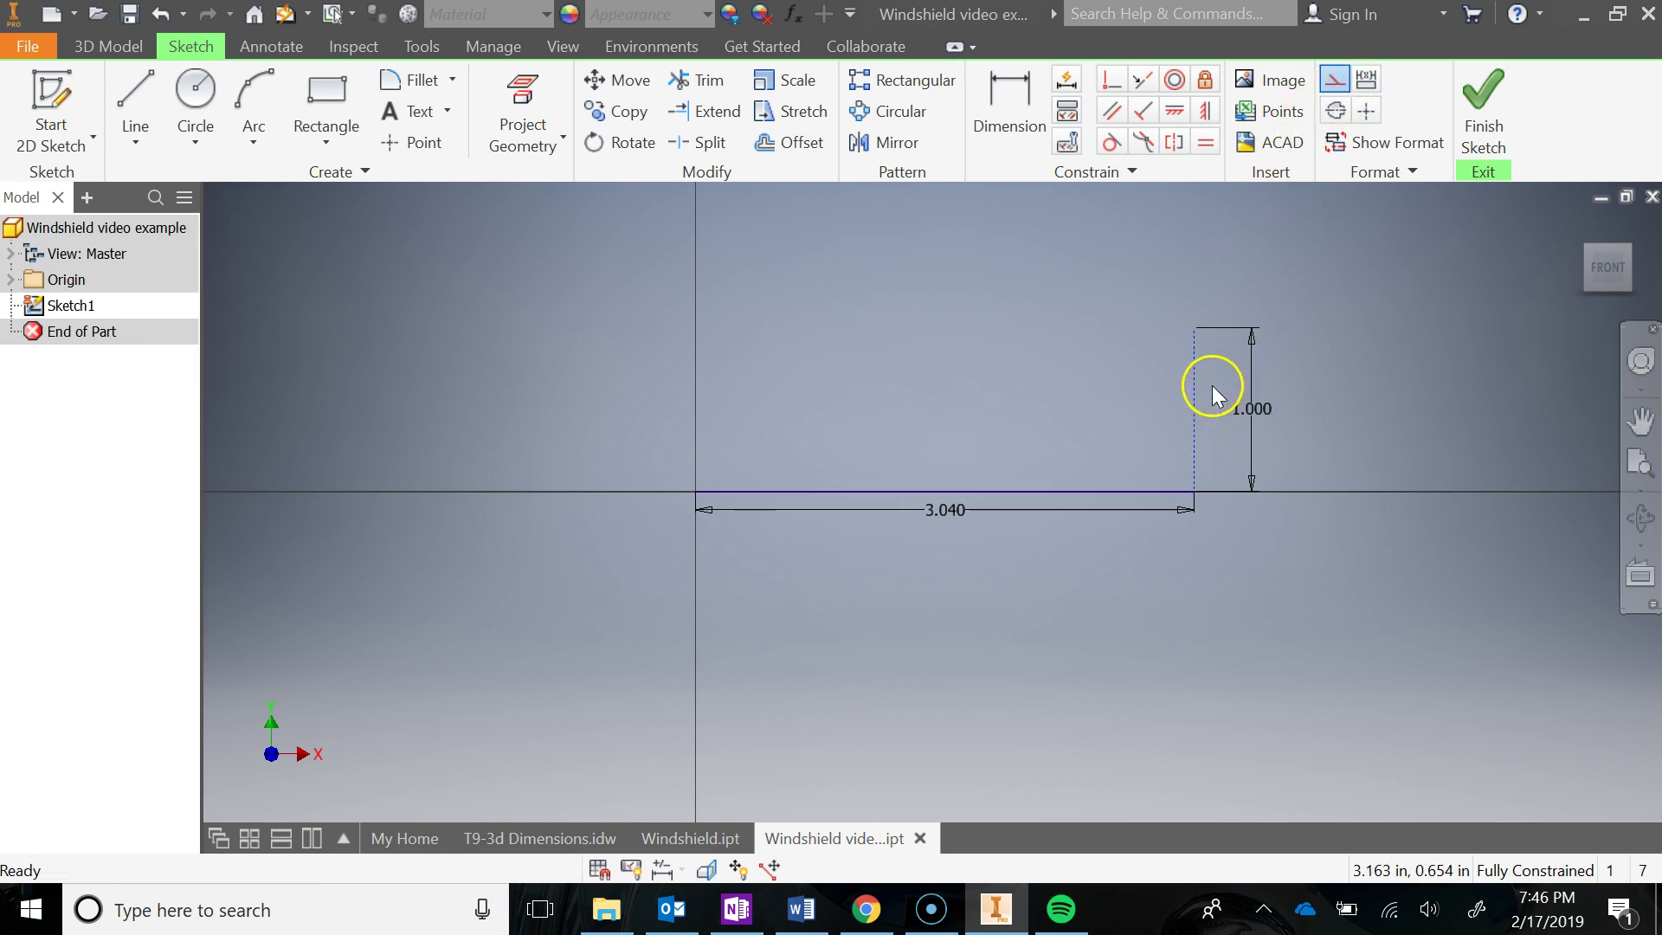
Draw a 3.01 in horizontal construction line leftward from a point on the vertical line, placing its dimension well above the line
left_click(135, 100)
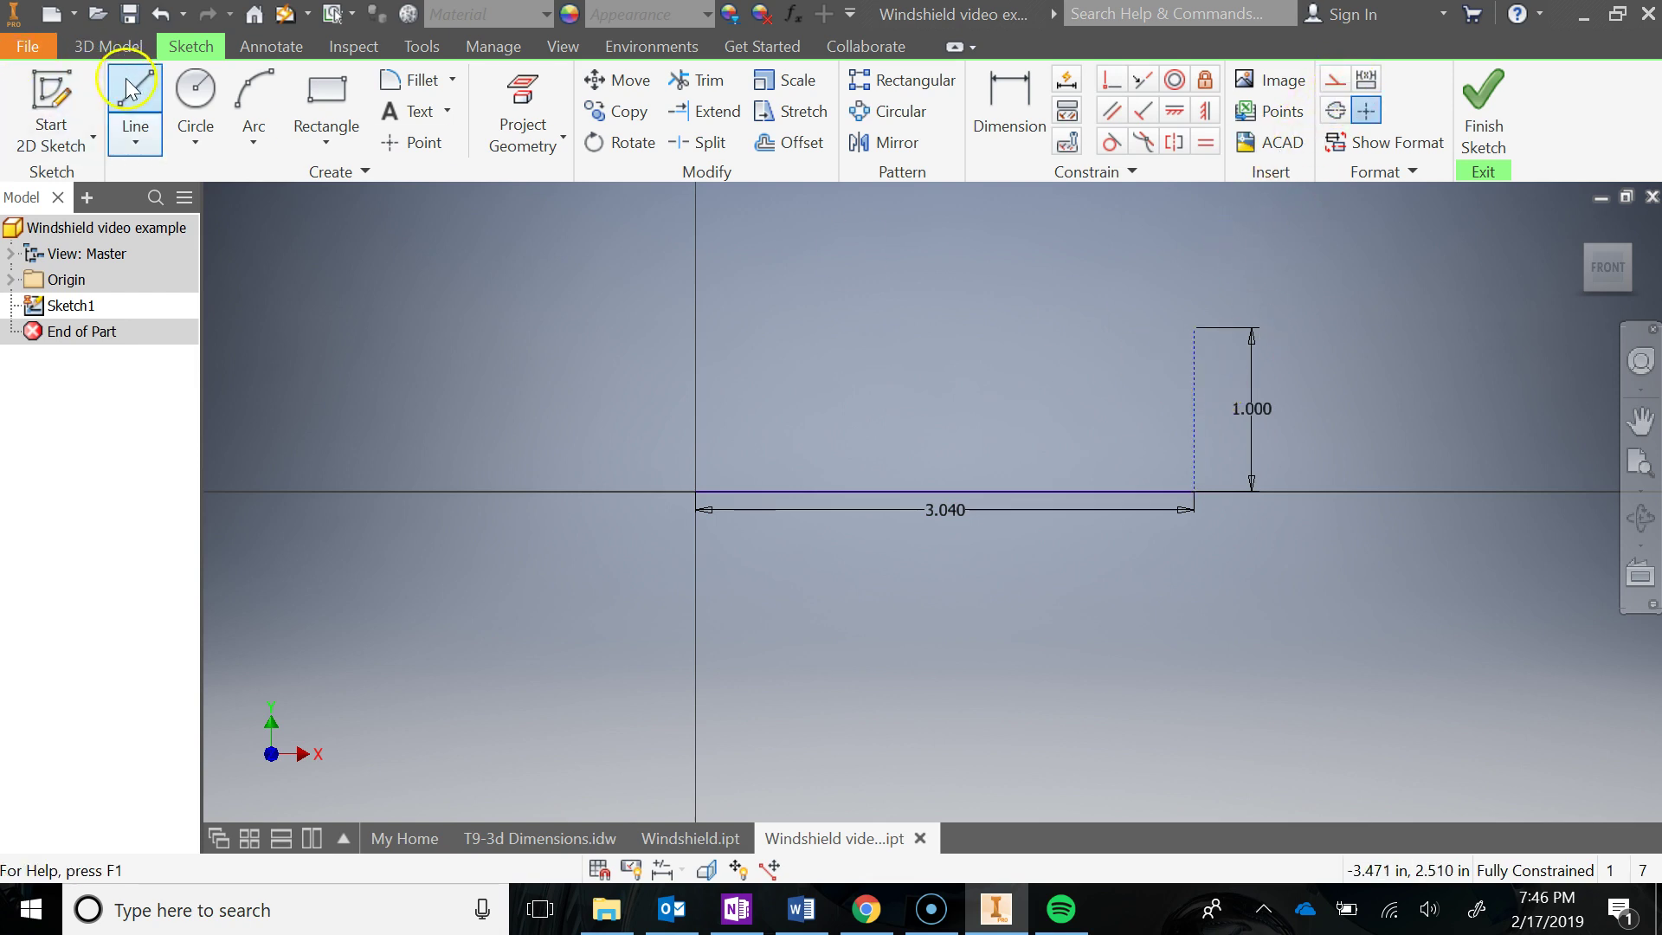
left_click(1196, 378)
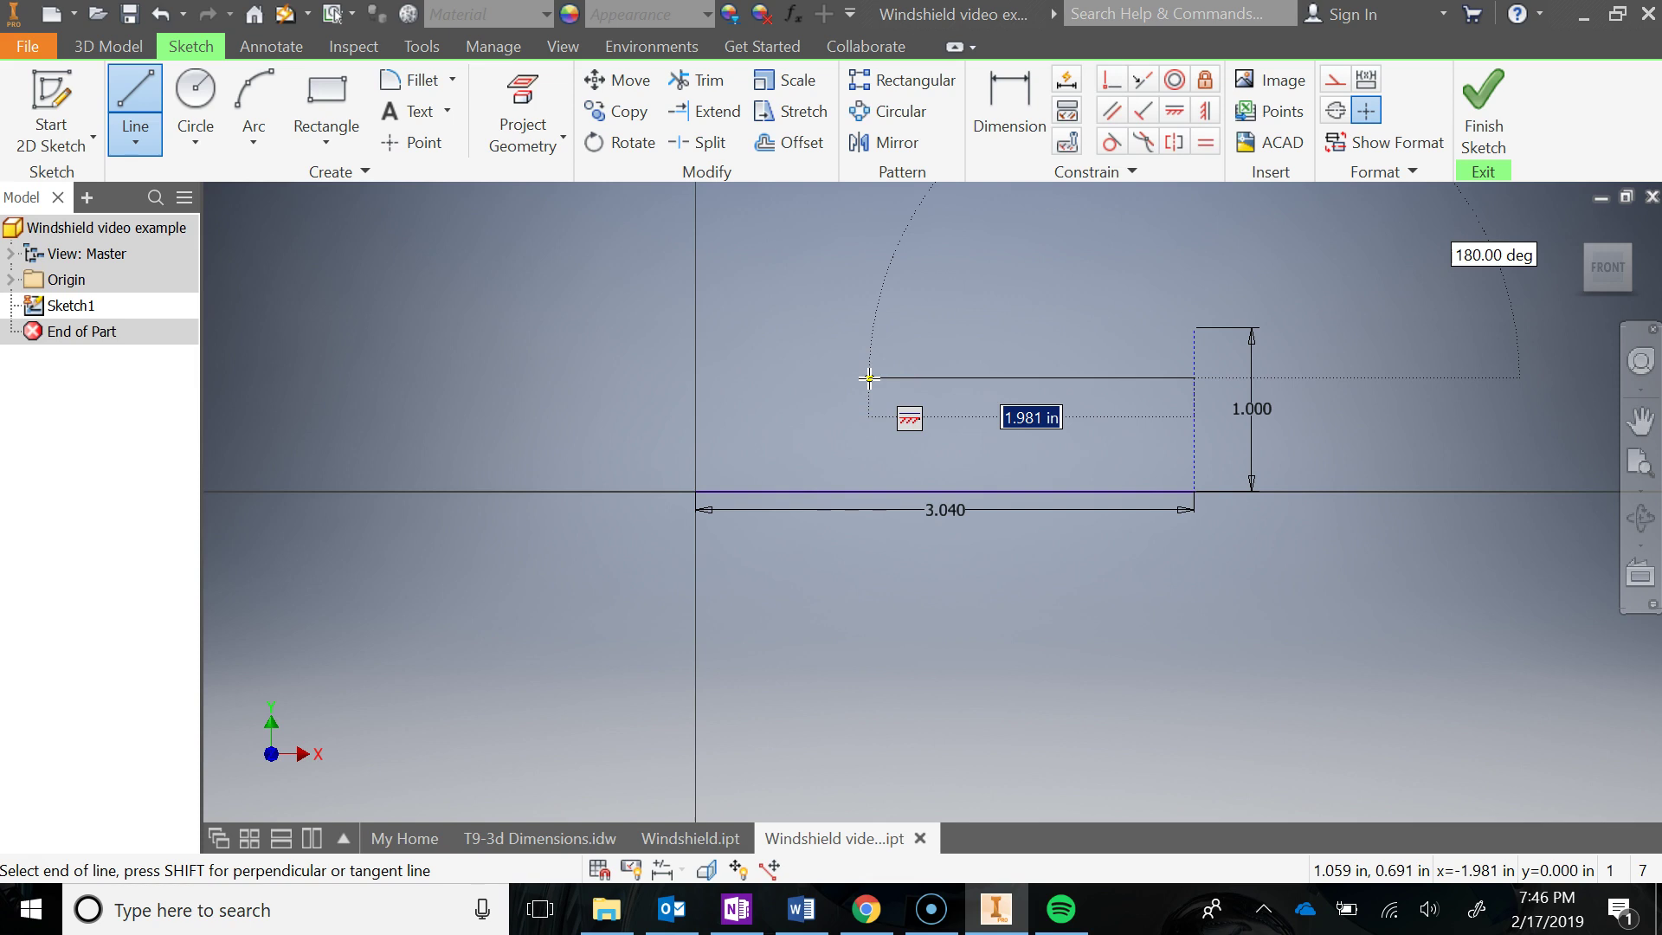
type("3.01")
key("Return")
key("Escape")
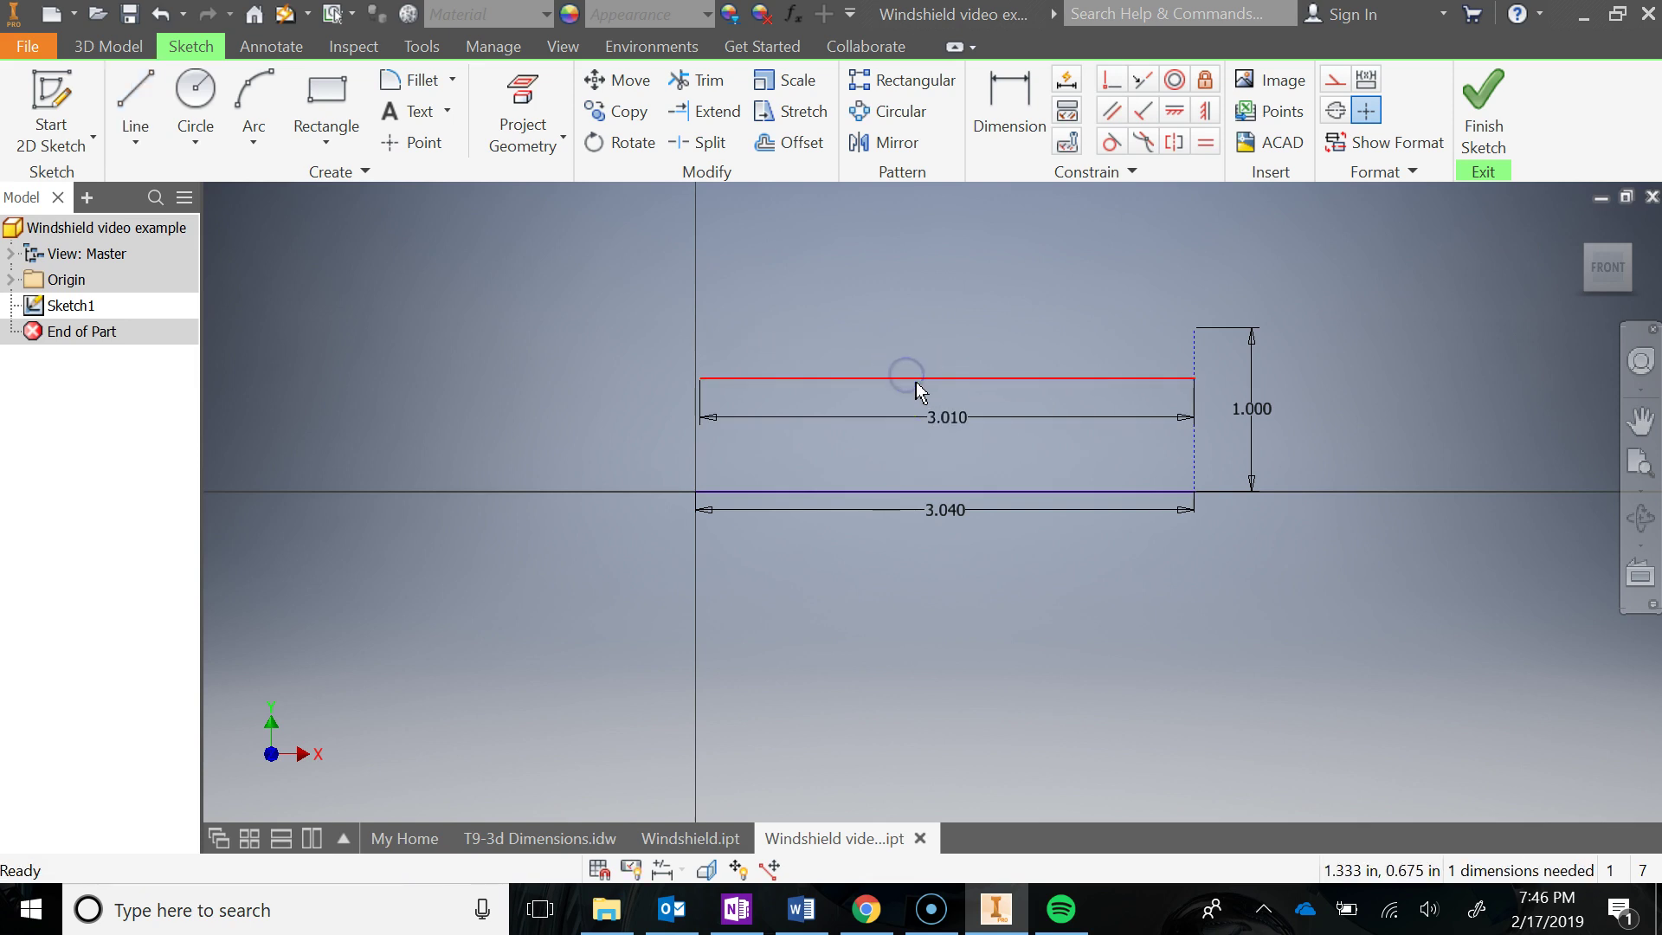
left_click(915, 381)
left_click(1334, 79)
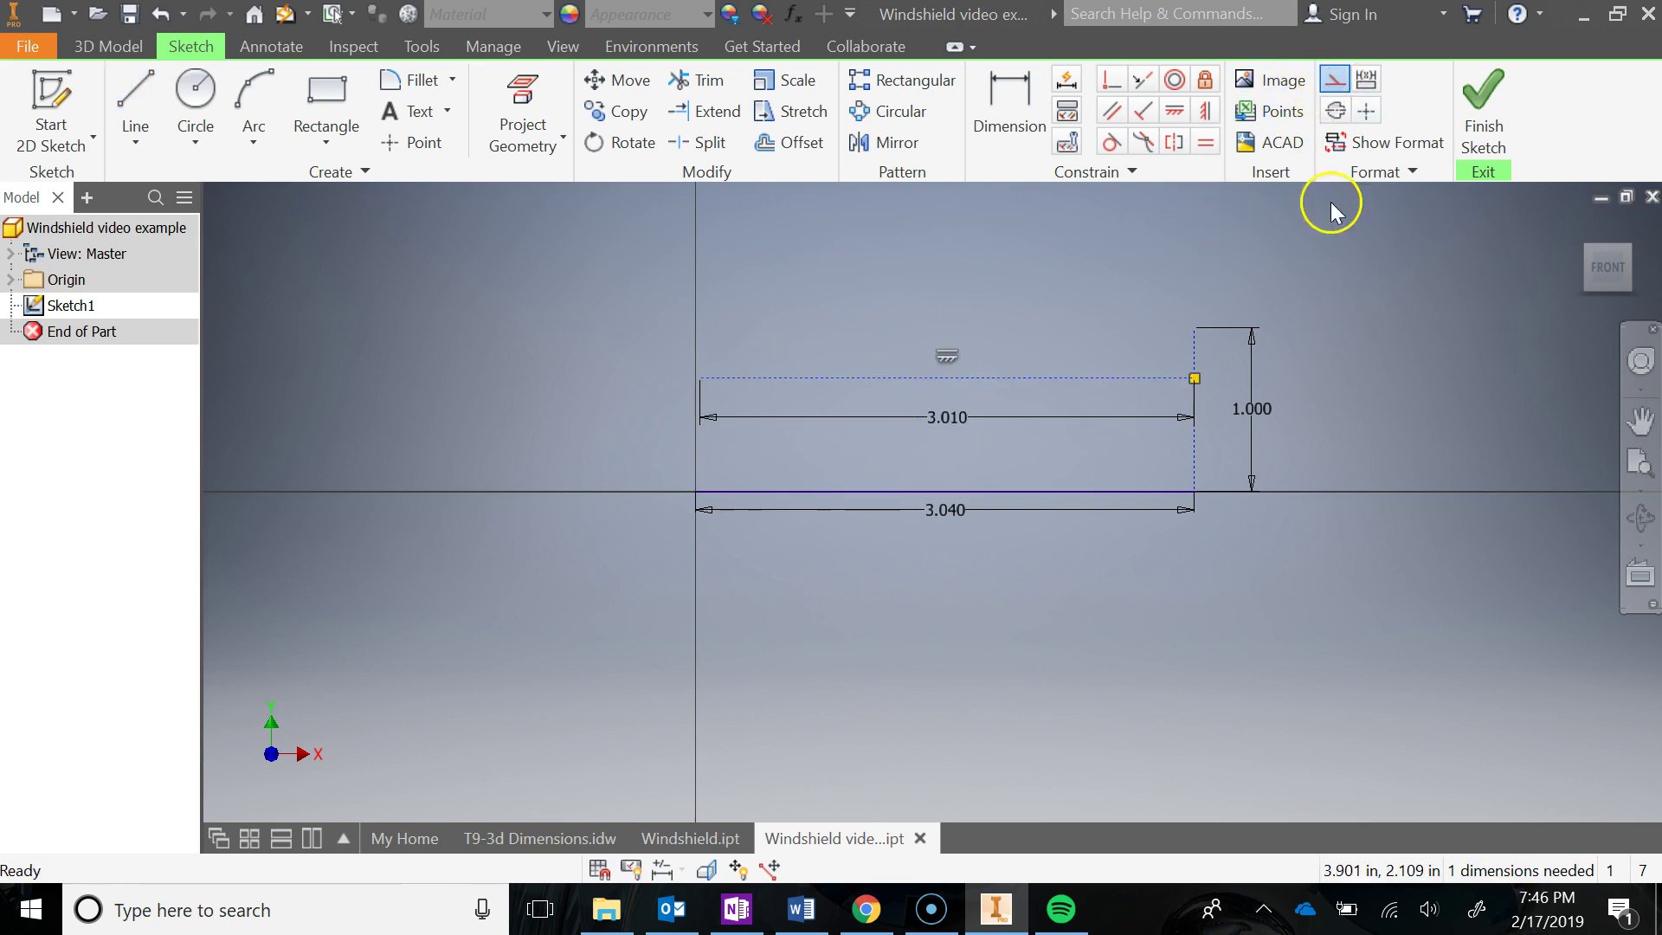
left_click(1291, 360)
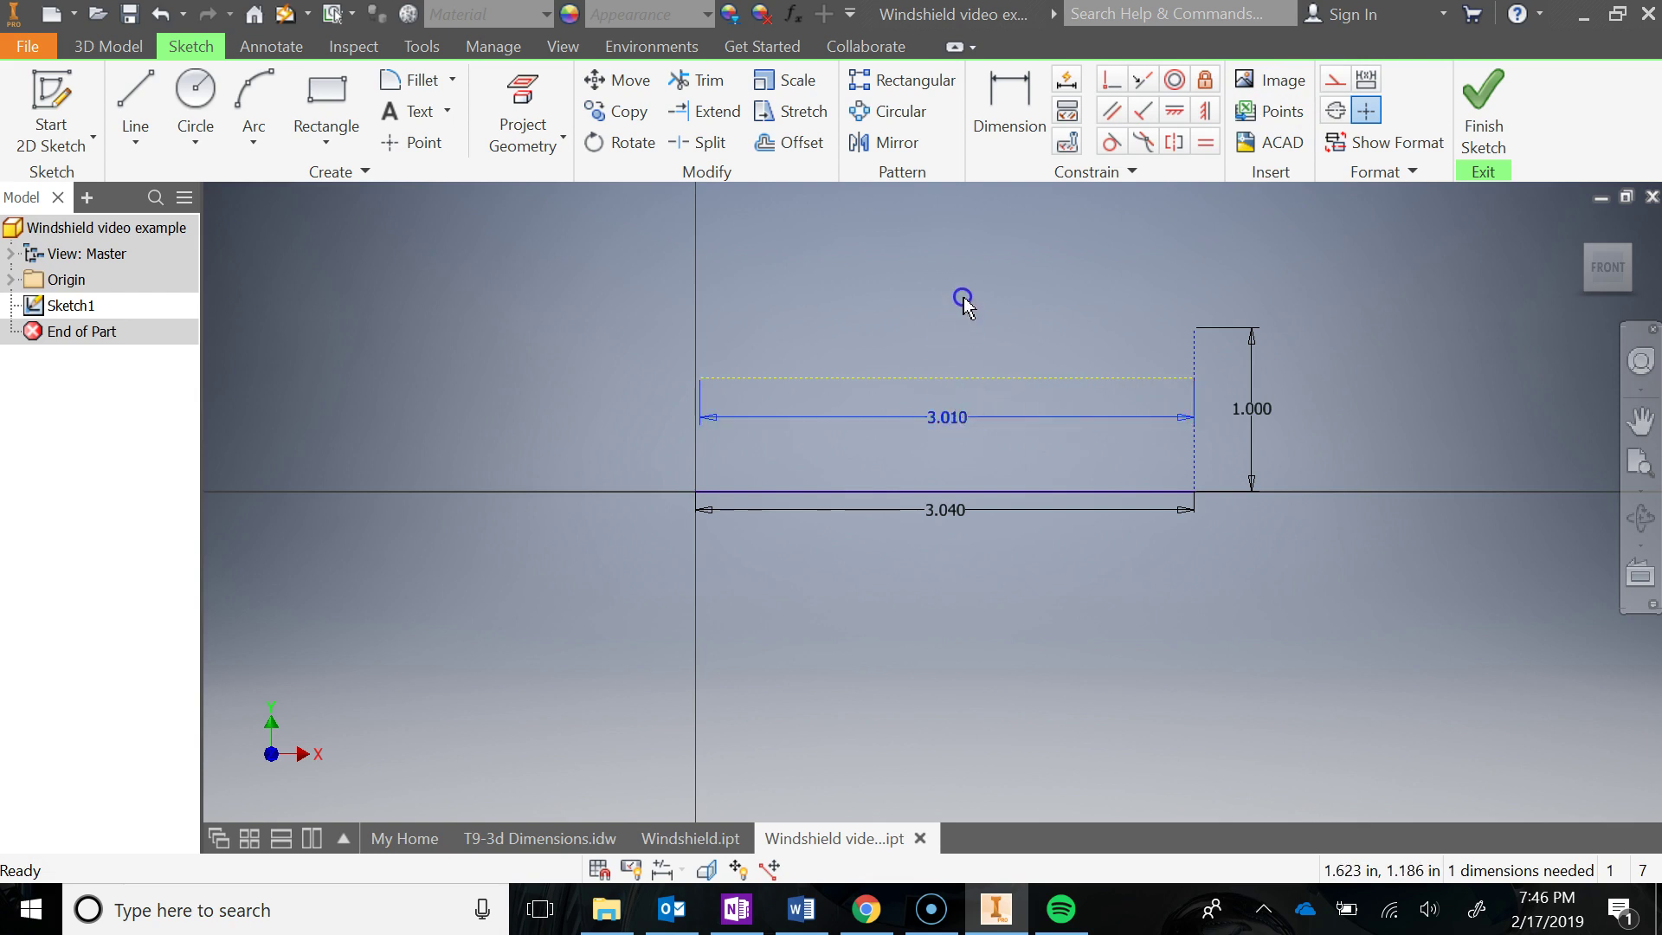
left_click_drag(949, 419, 964, 221)
Dimension the distance between the 3.01 in construction line and the baseline as 0.64 in
left_click(999, 117)
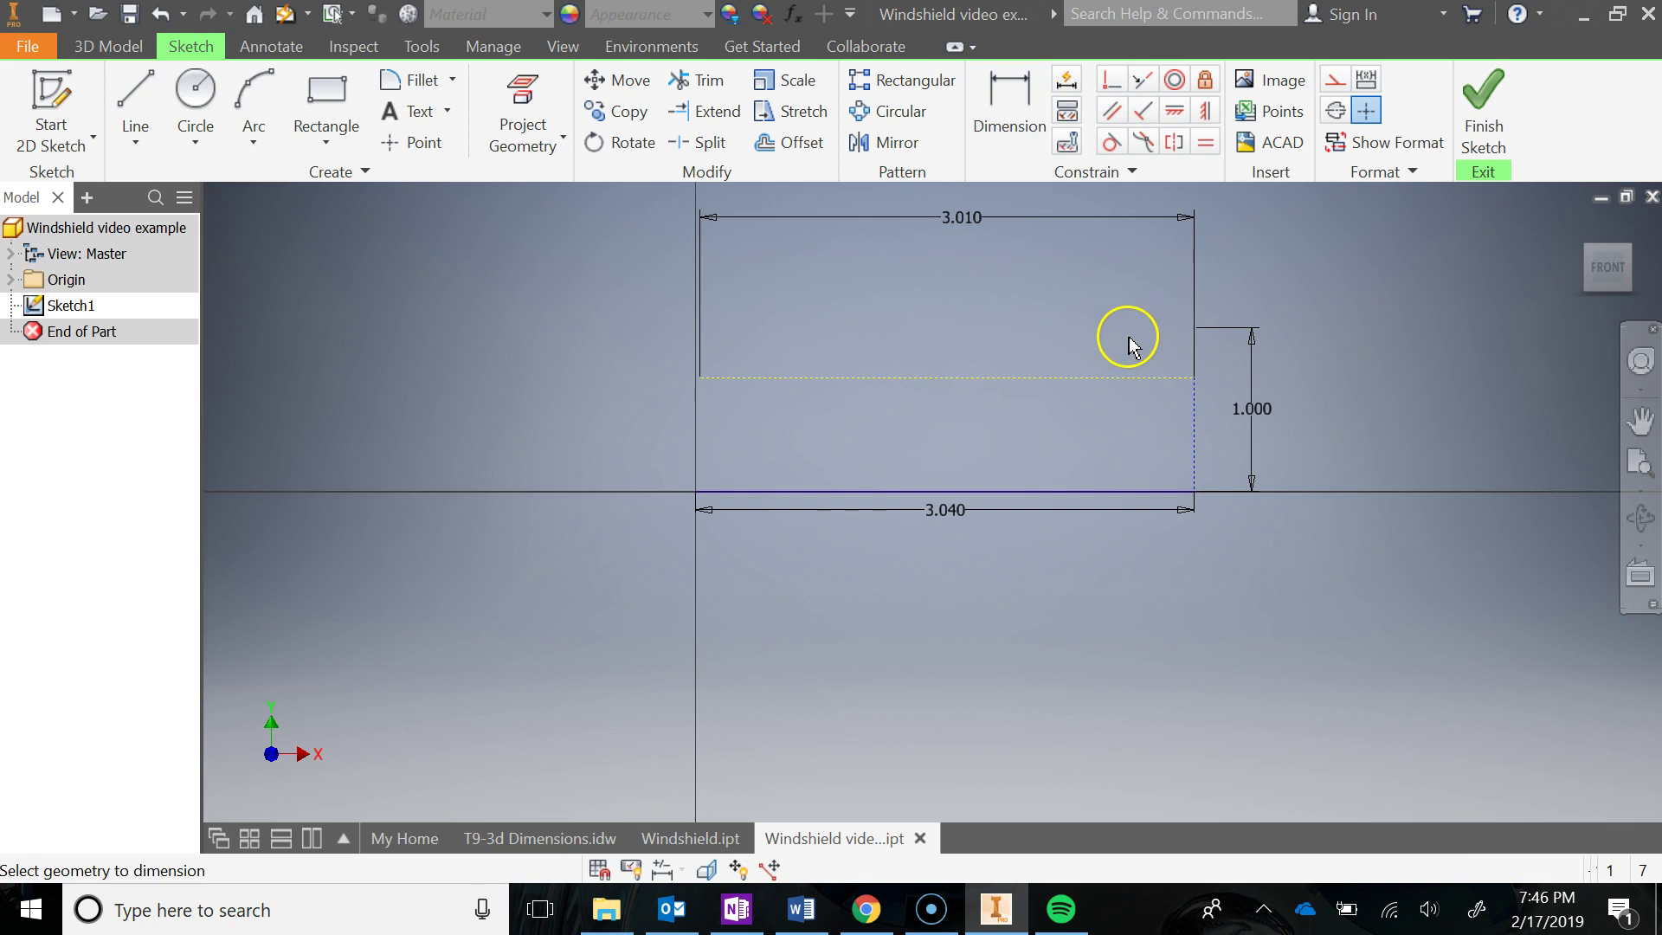
left_click(1130, 379)
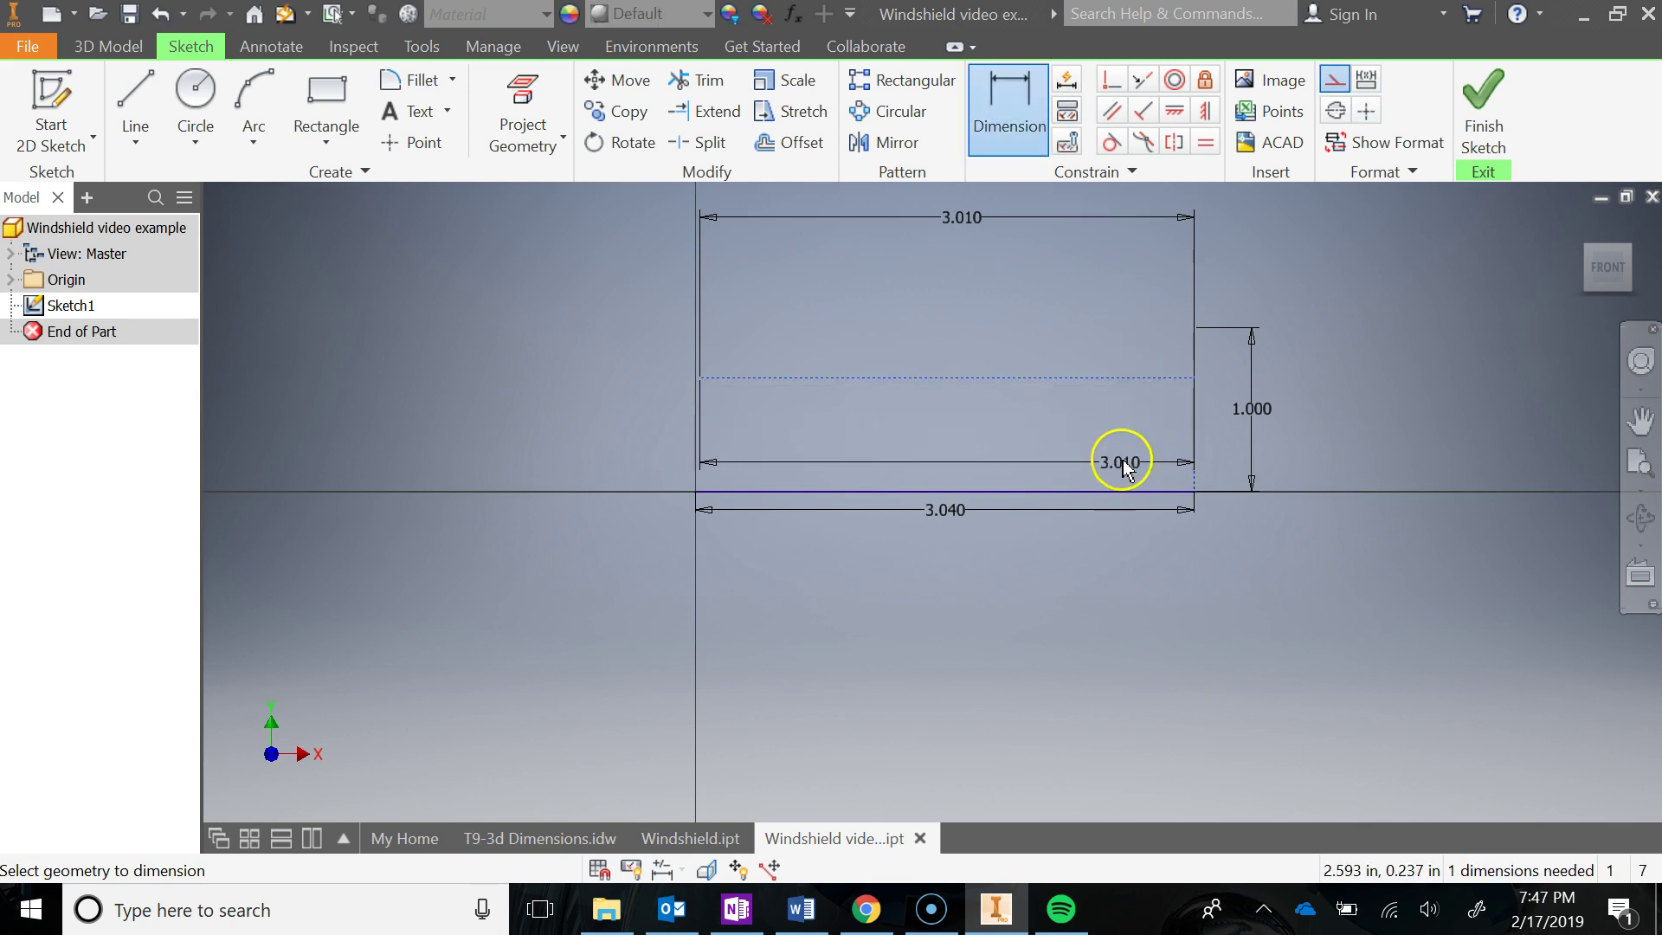
left_click(1118, 490)
left_click(1217, 442)
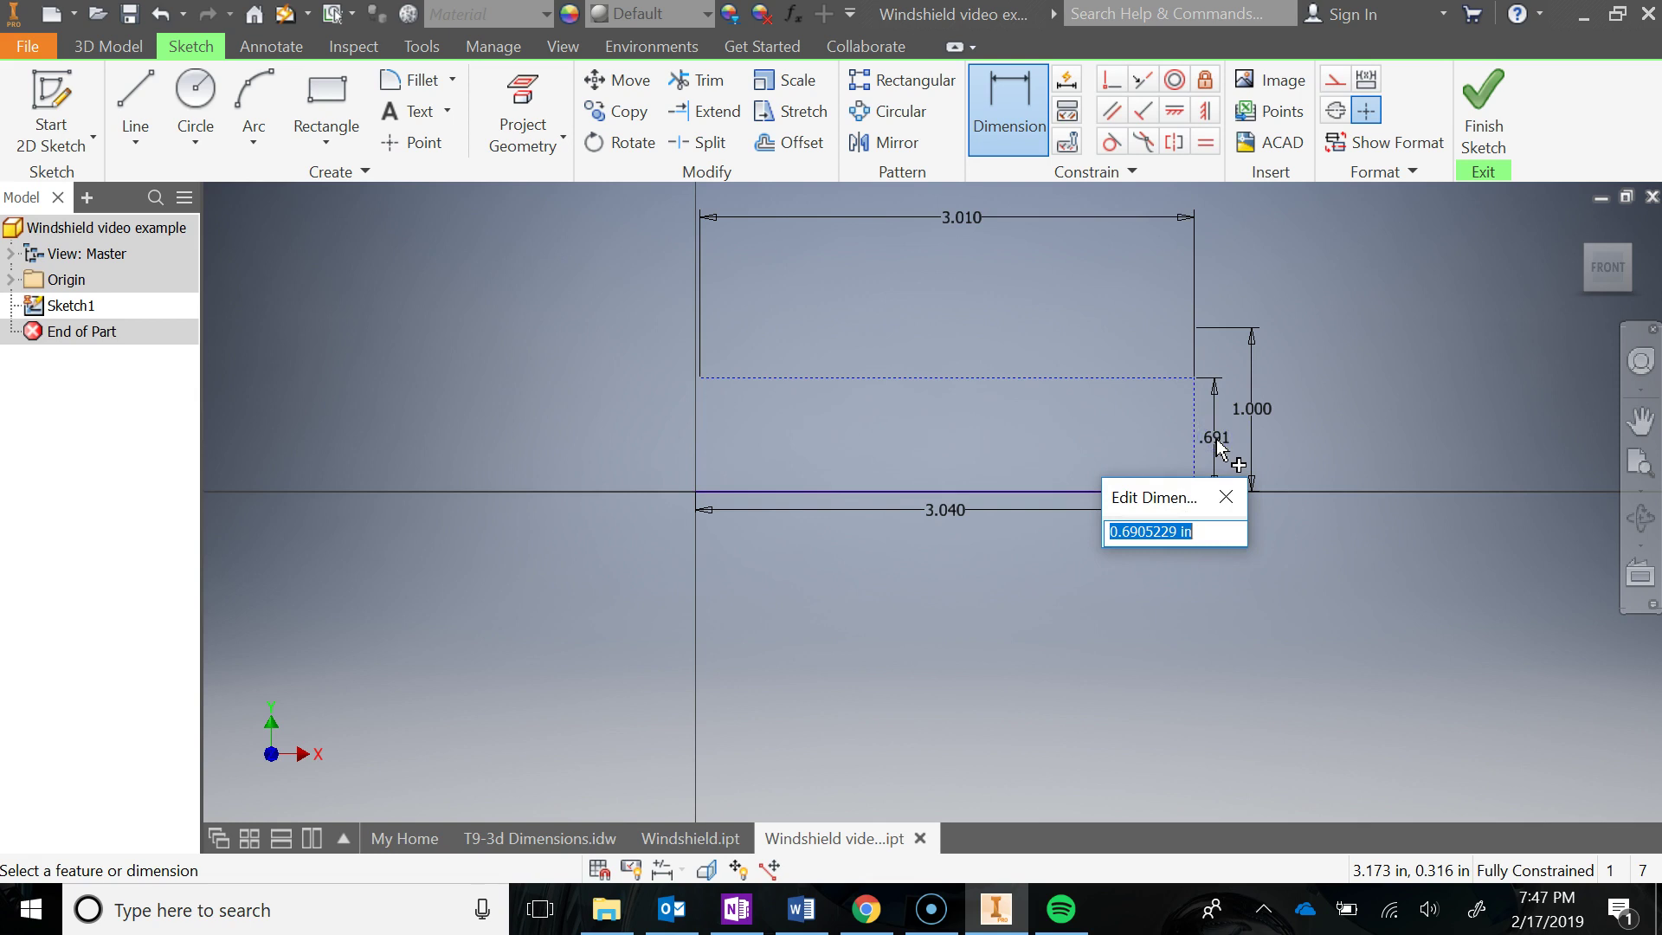
type(".")
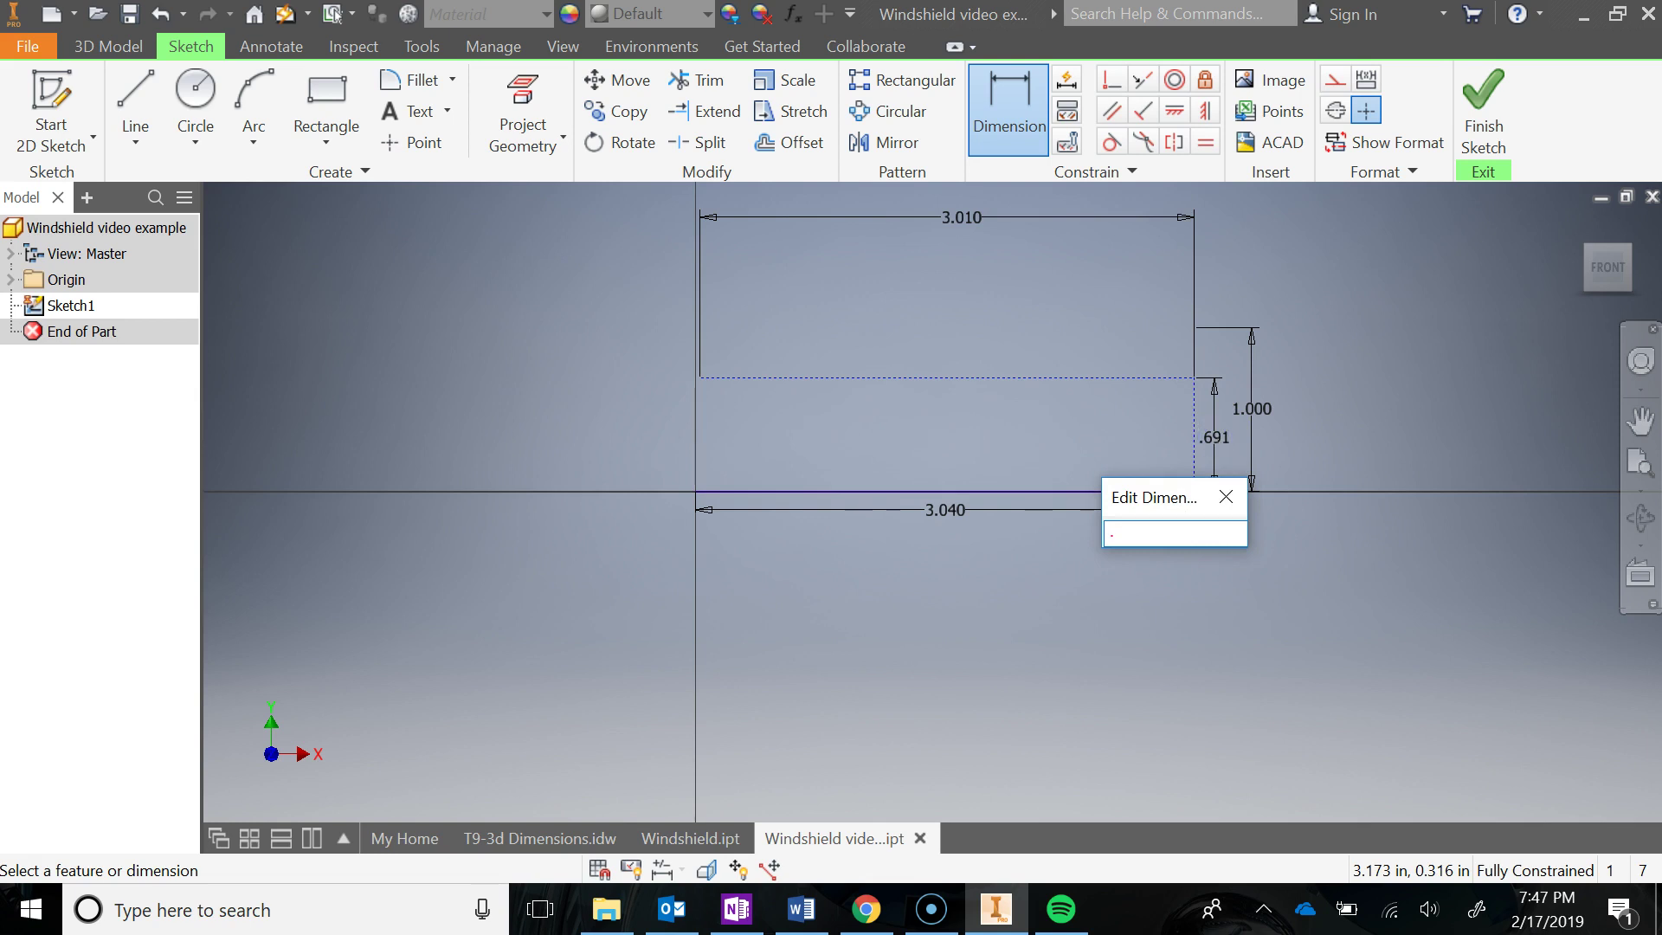
type("64")
key("Return")
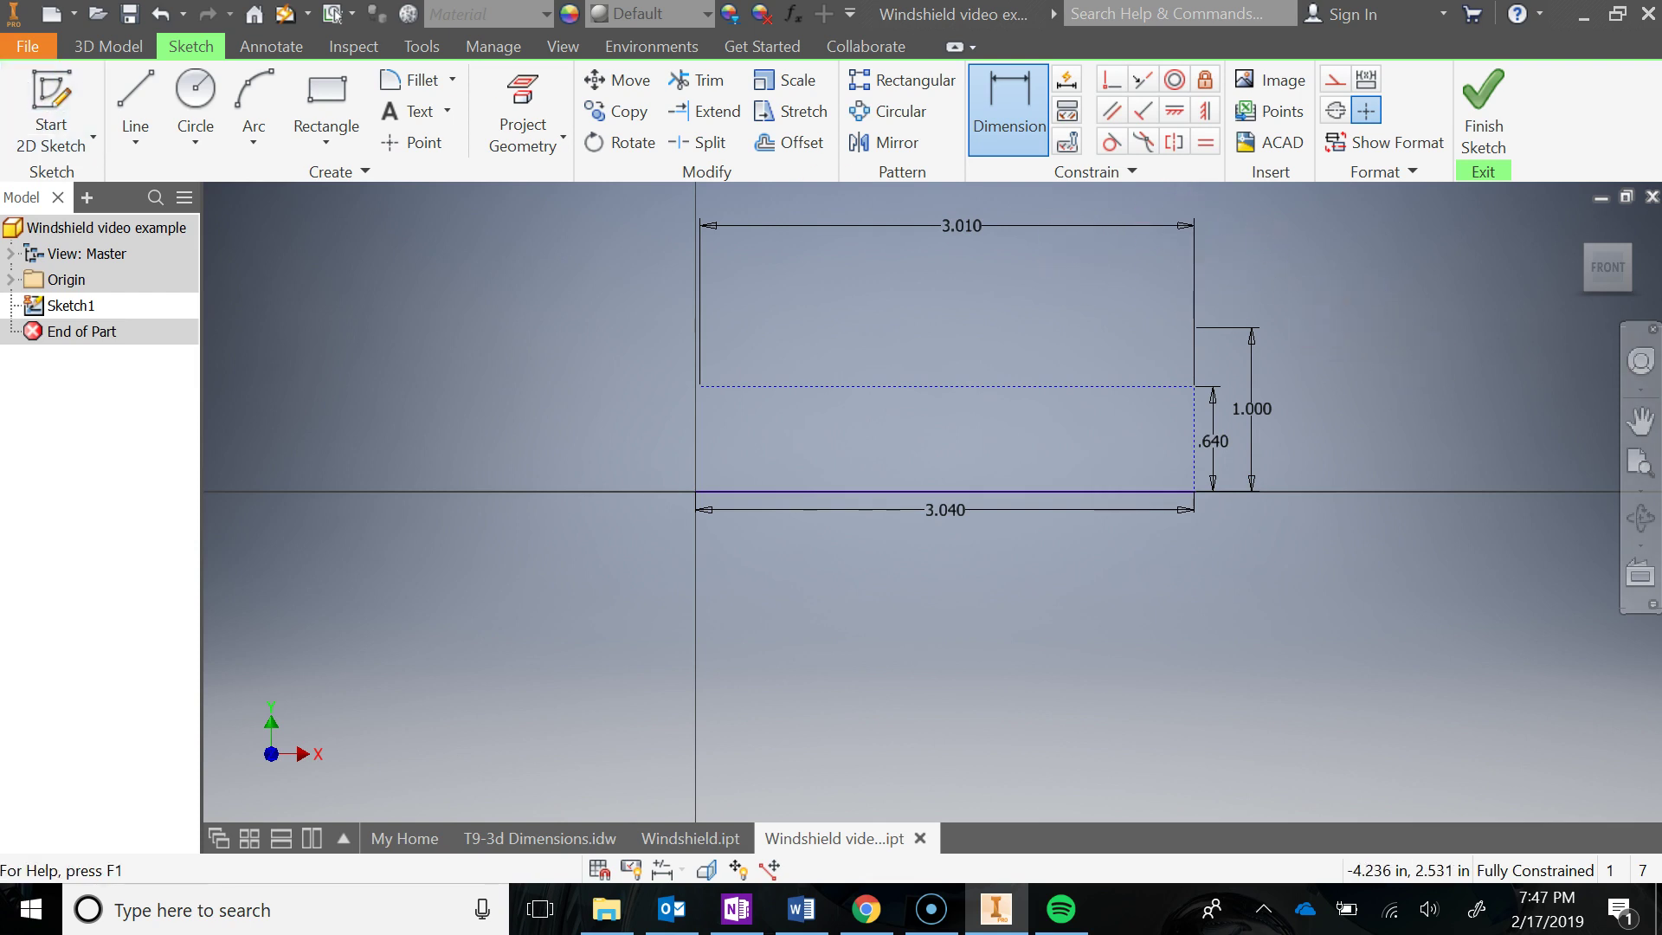
Draw a 2.55 in horizontal construction line leftward from the vertical line's upper end, placing its dimension above the line
left_click(128, 100)
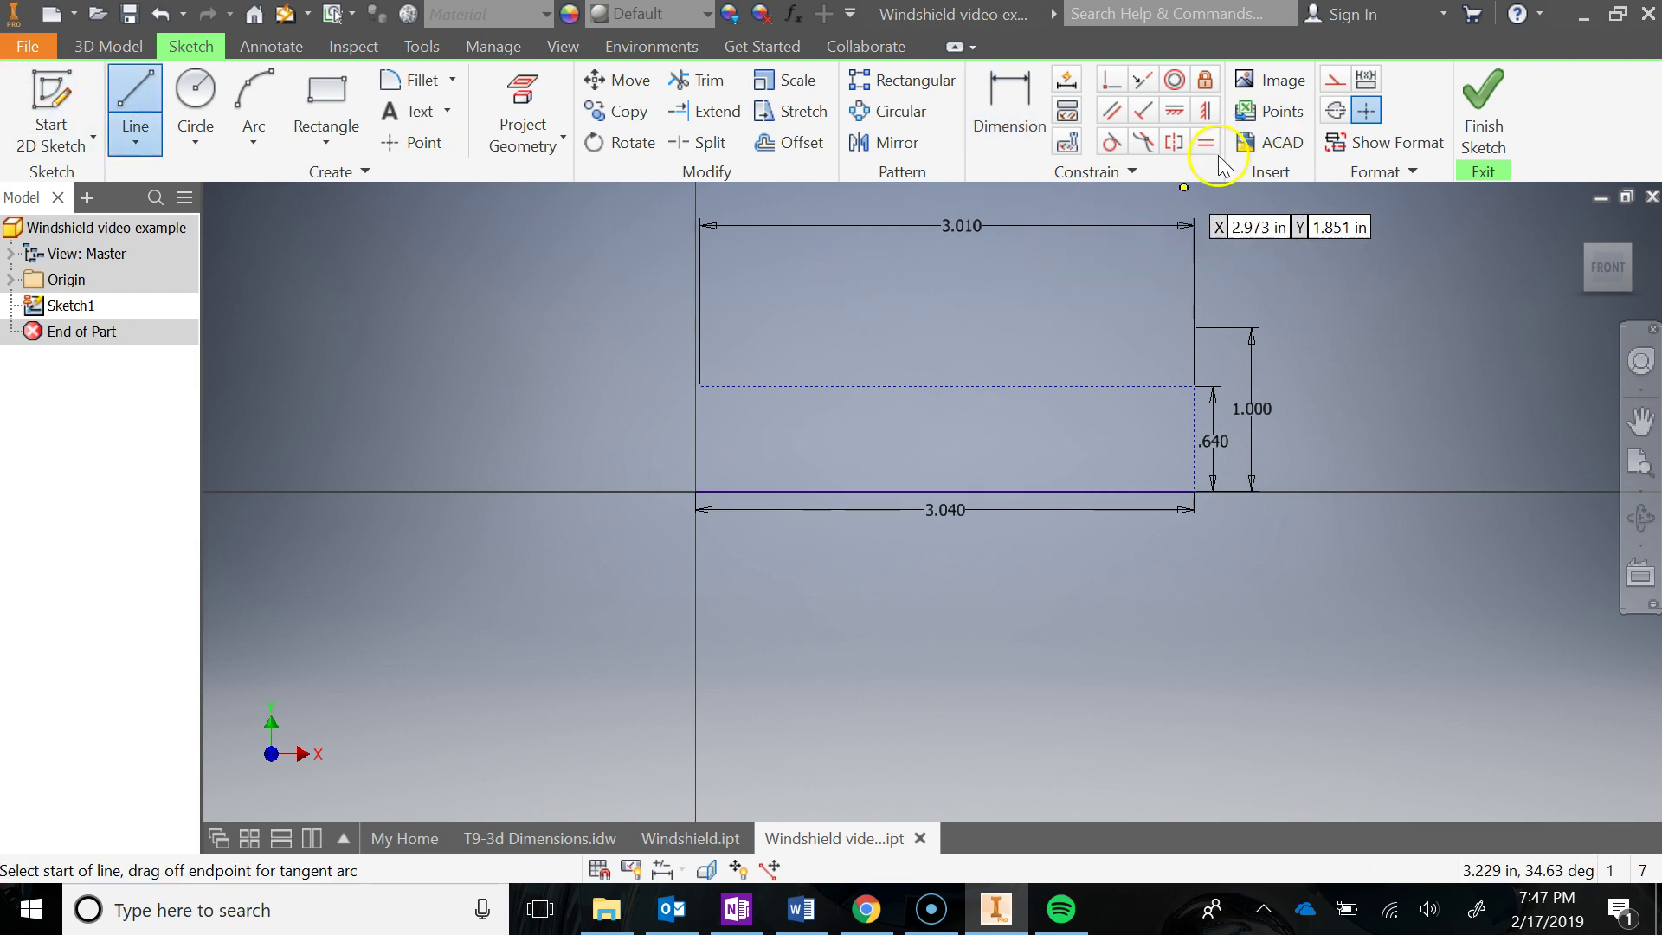
left_click(1194, 326)
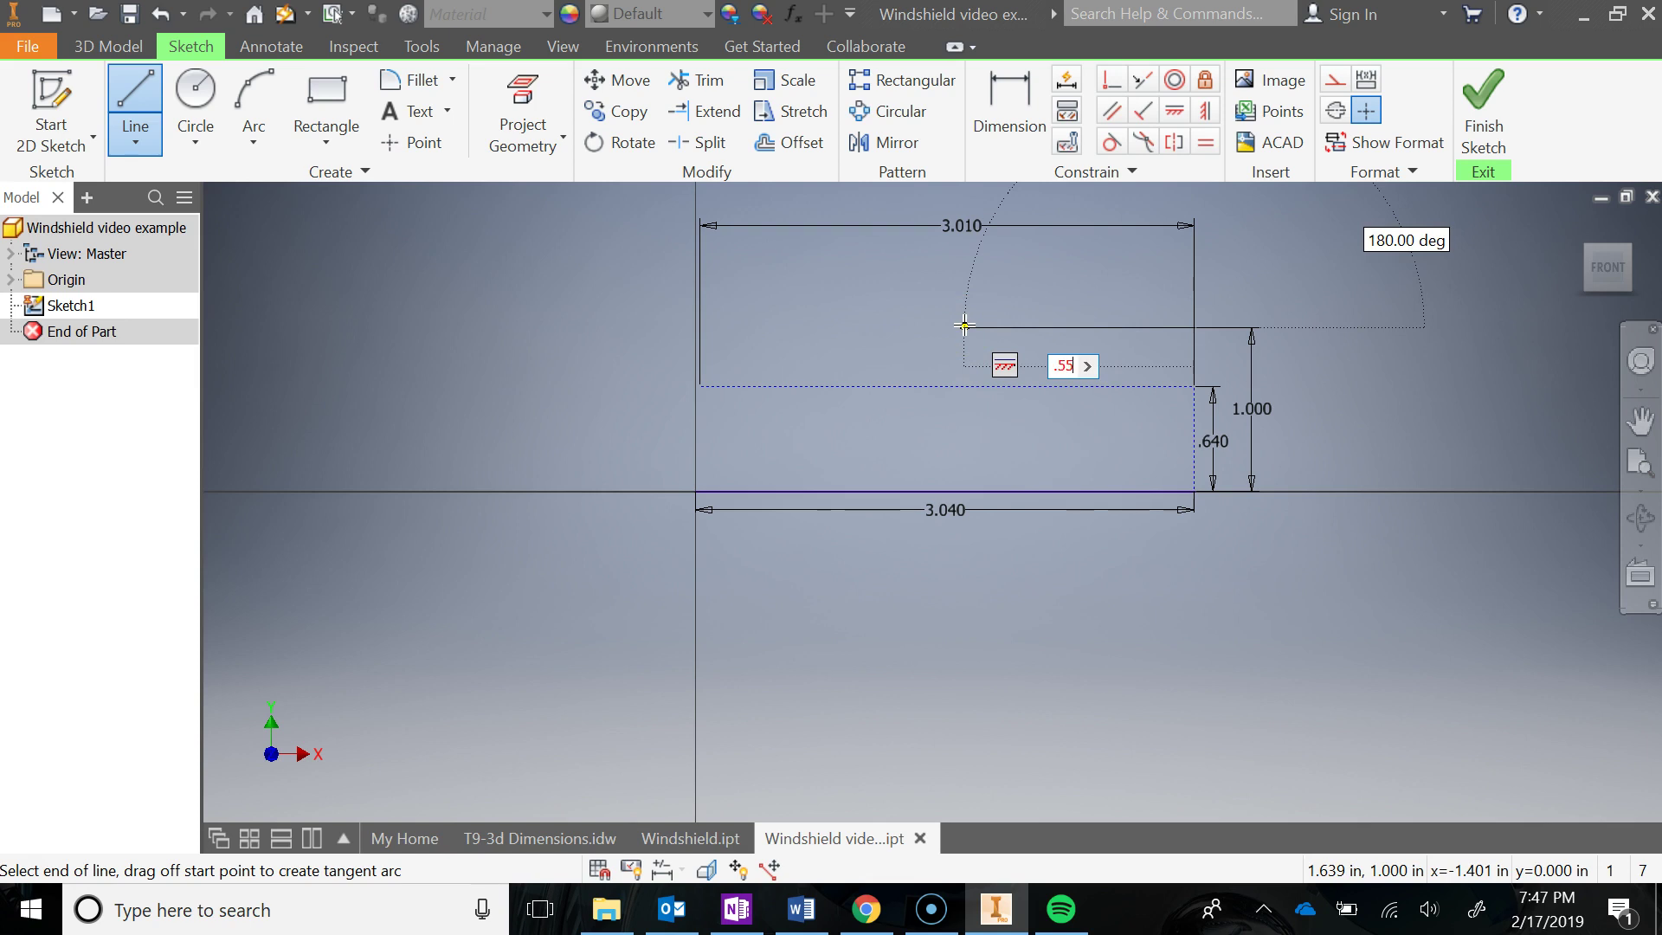
type("2.55")
key("Return")
key("Escape")
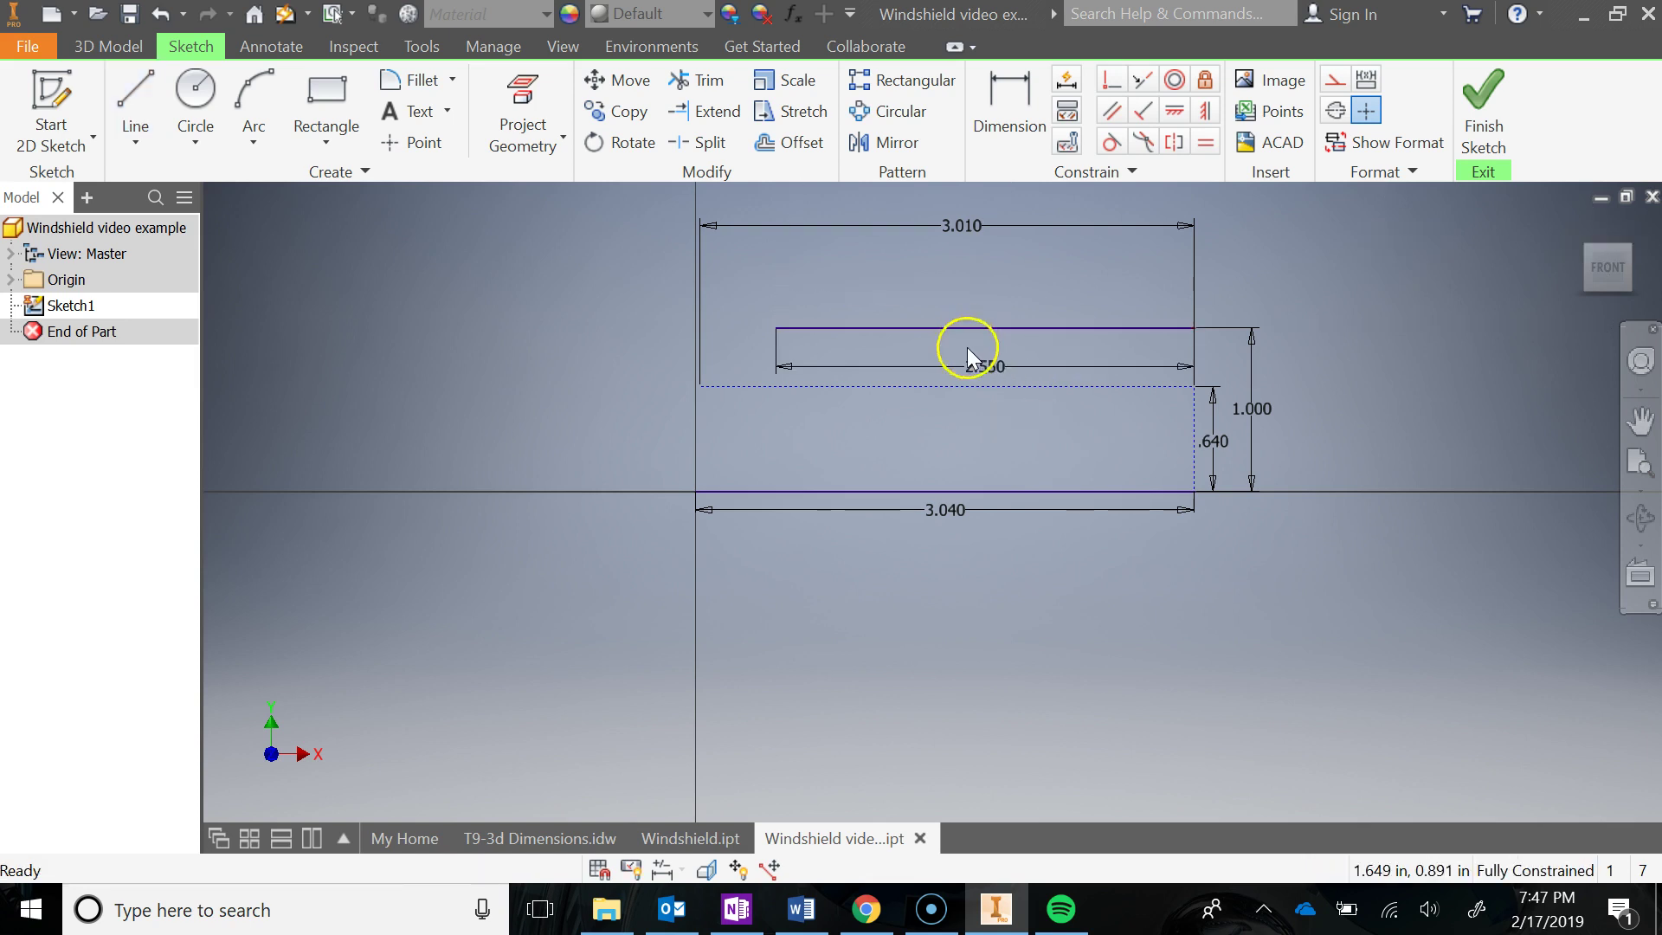
left_click_drag(983, 364, 988, 268)
left_click(1002, 328)
left_click(1336, 79)
left_click(1341, 310)
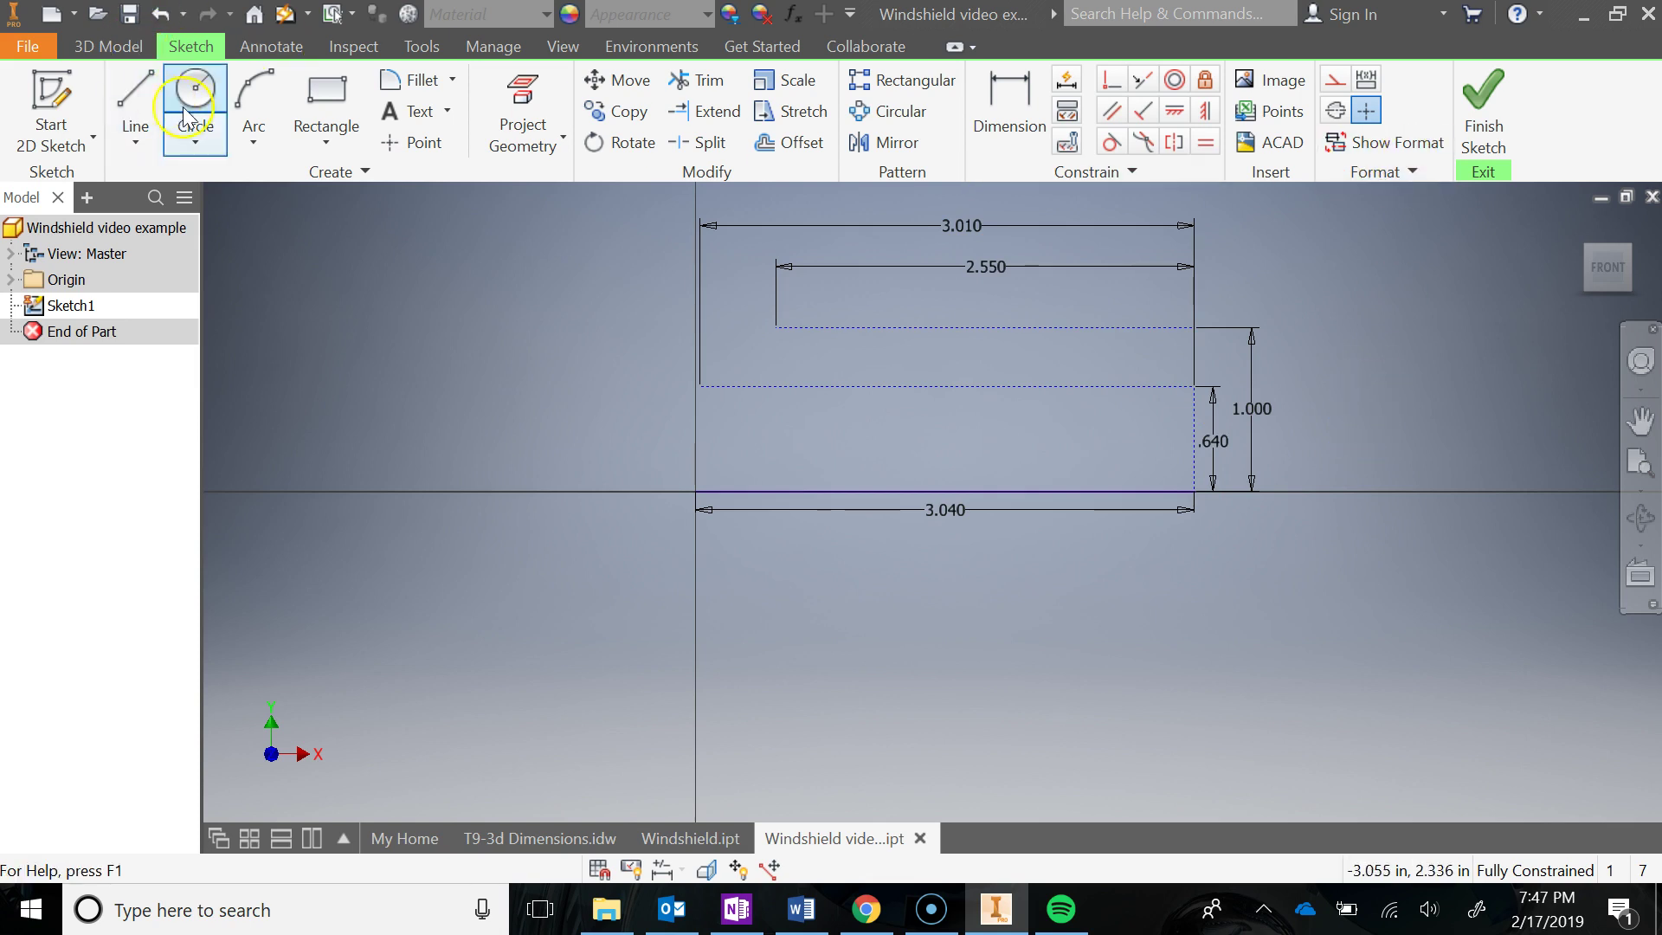
Draw a three-point arc with a 6 in radius from the baseline's right end to the left end of the 2.55 in line
left_click(248, 102)
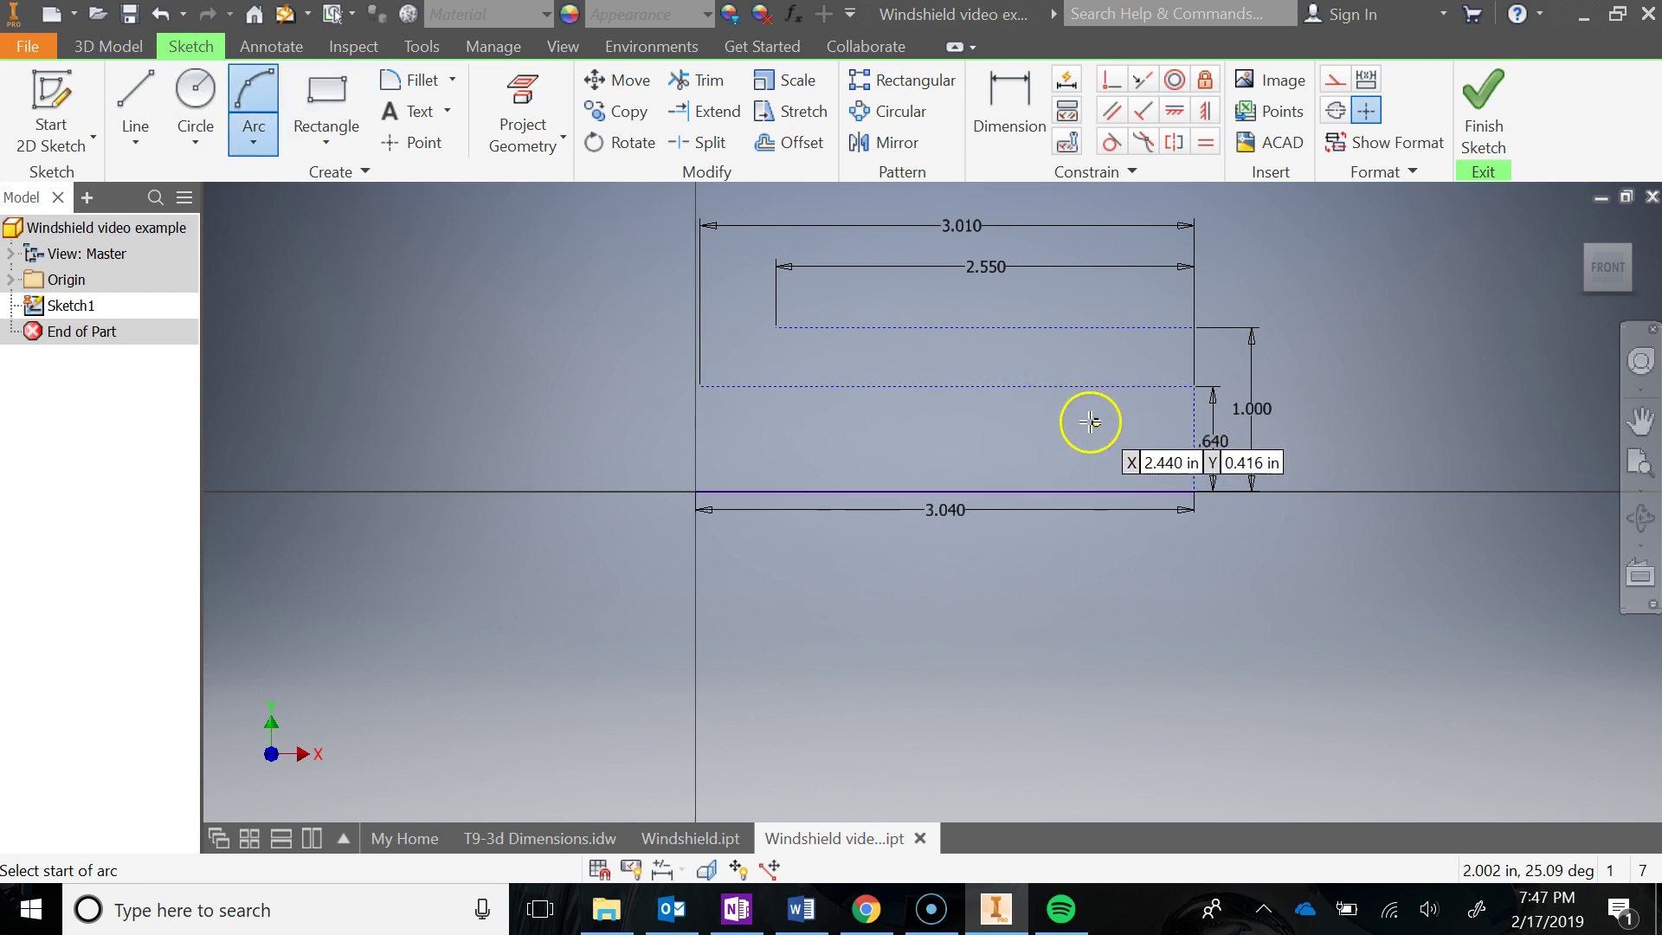
left_click(1189, 490)
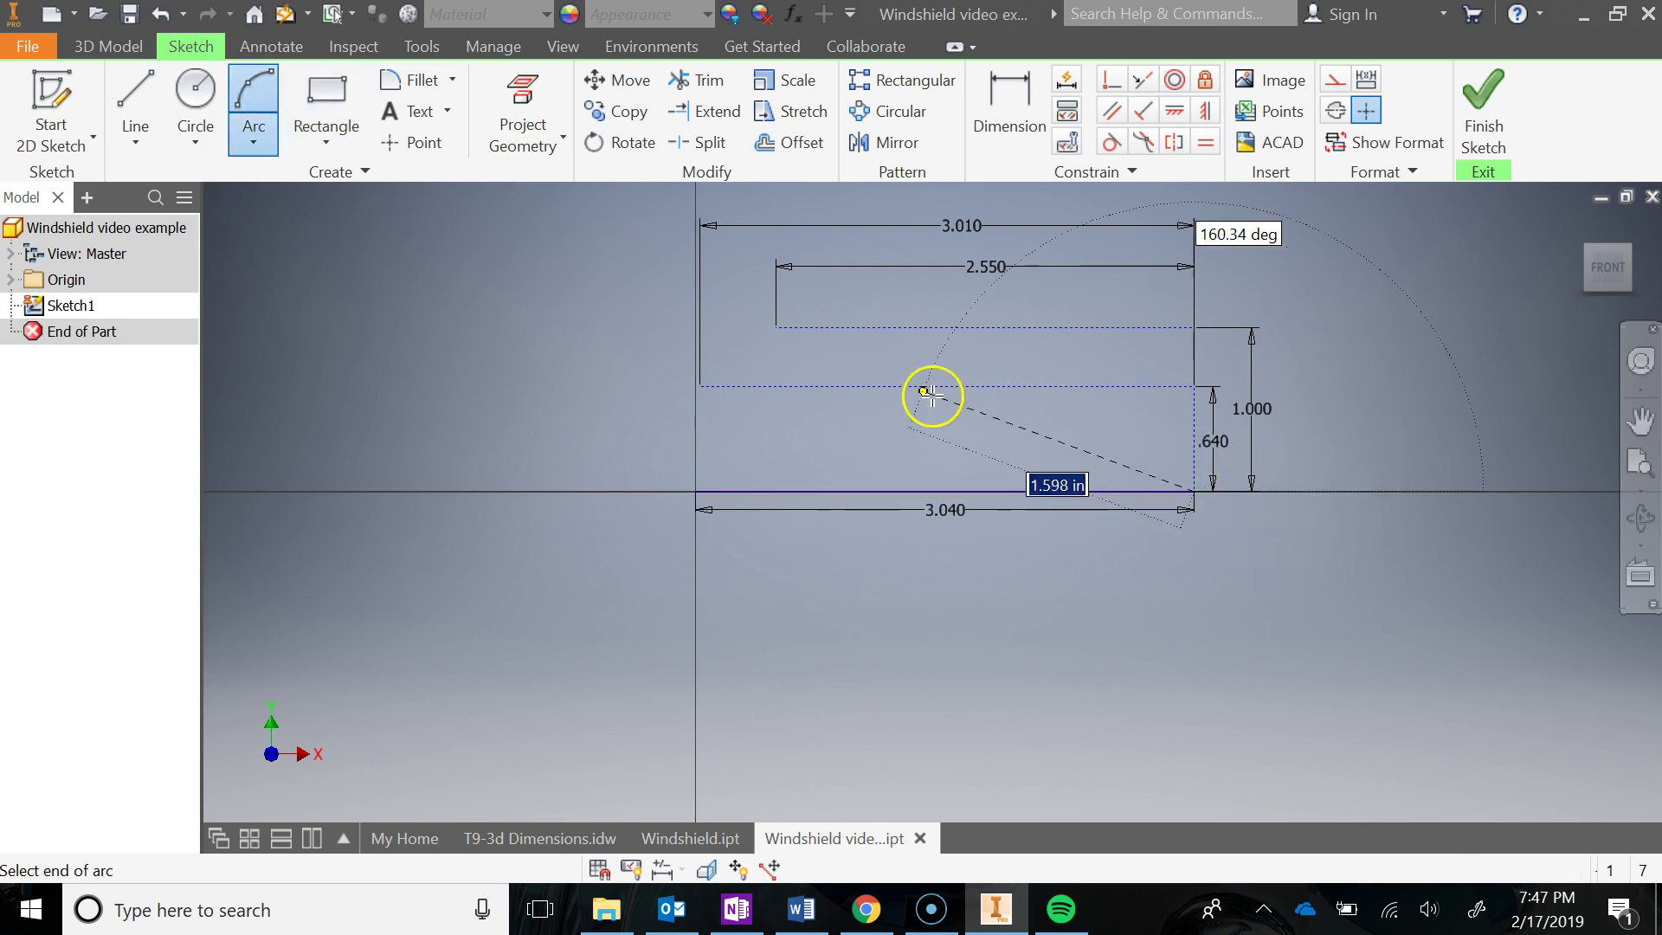
left_click(776, 327)
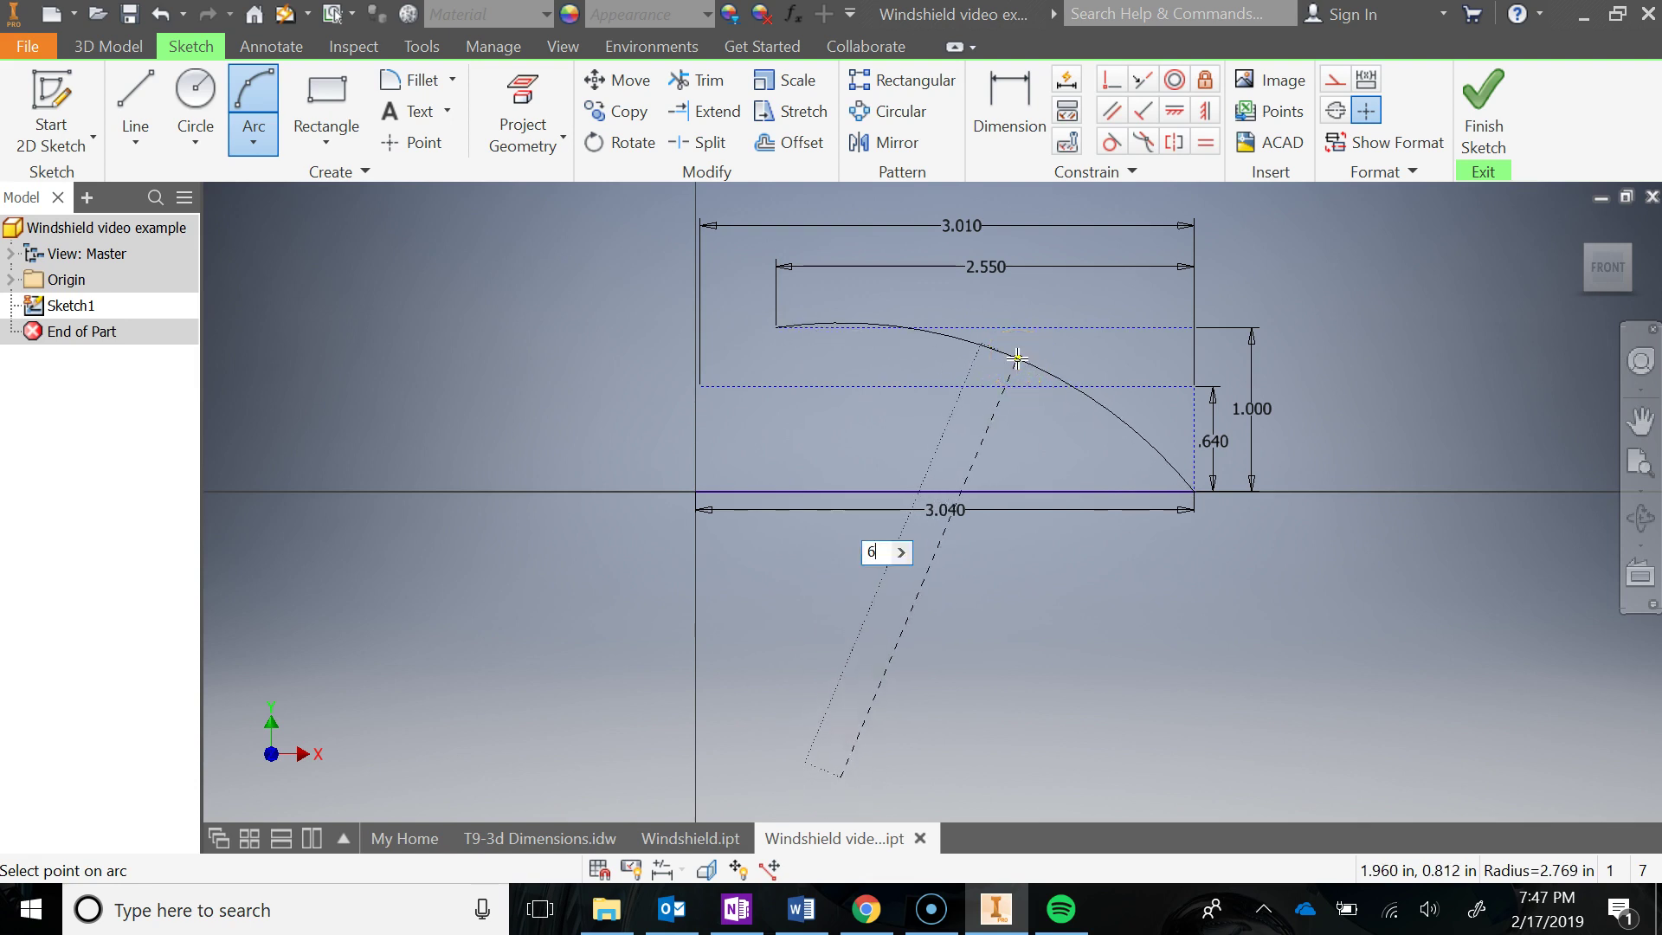
type("6")
key("Return")
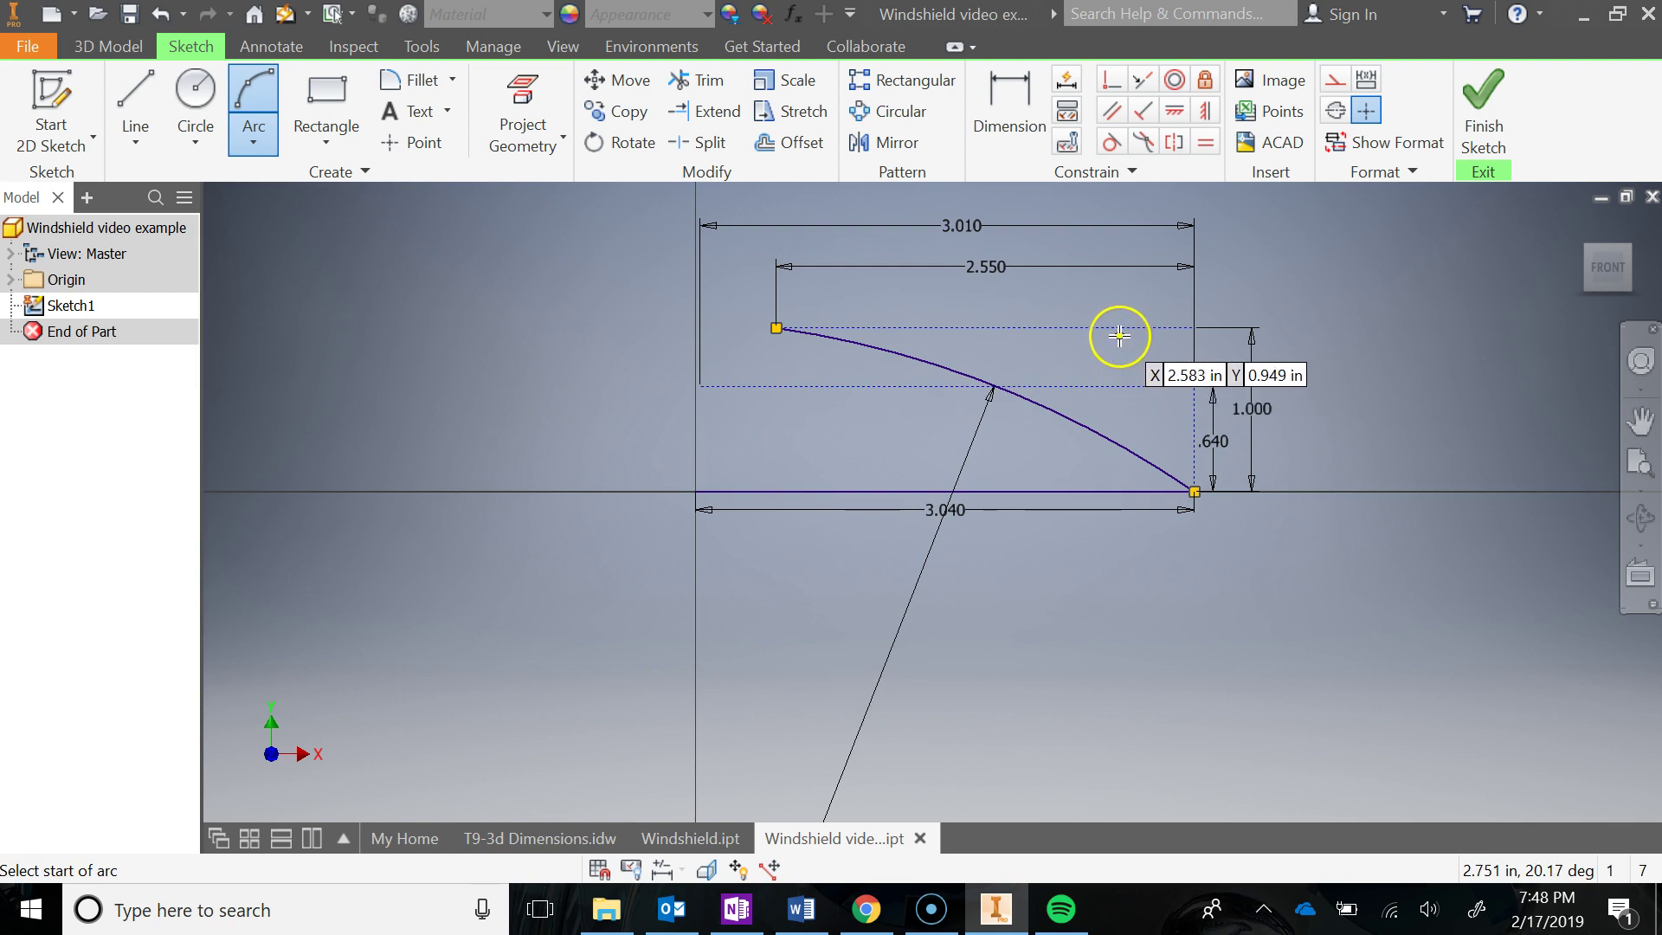
left_click(998, 322)
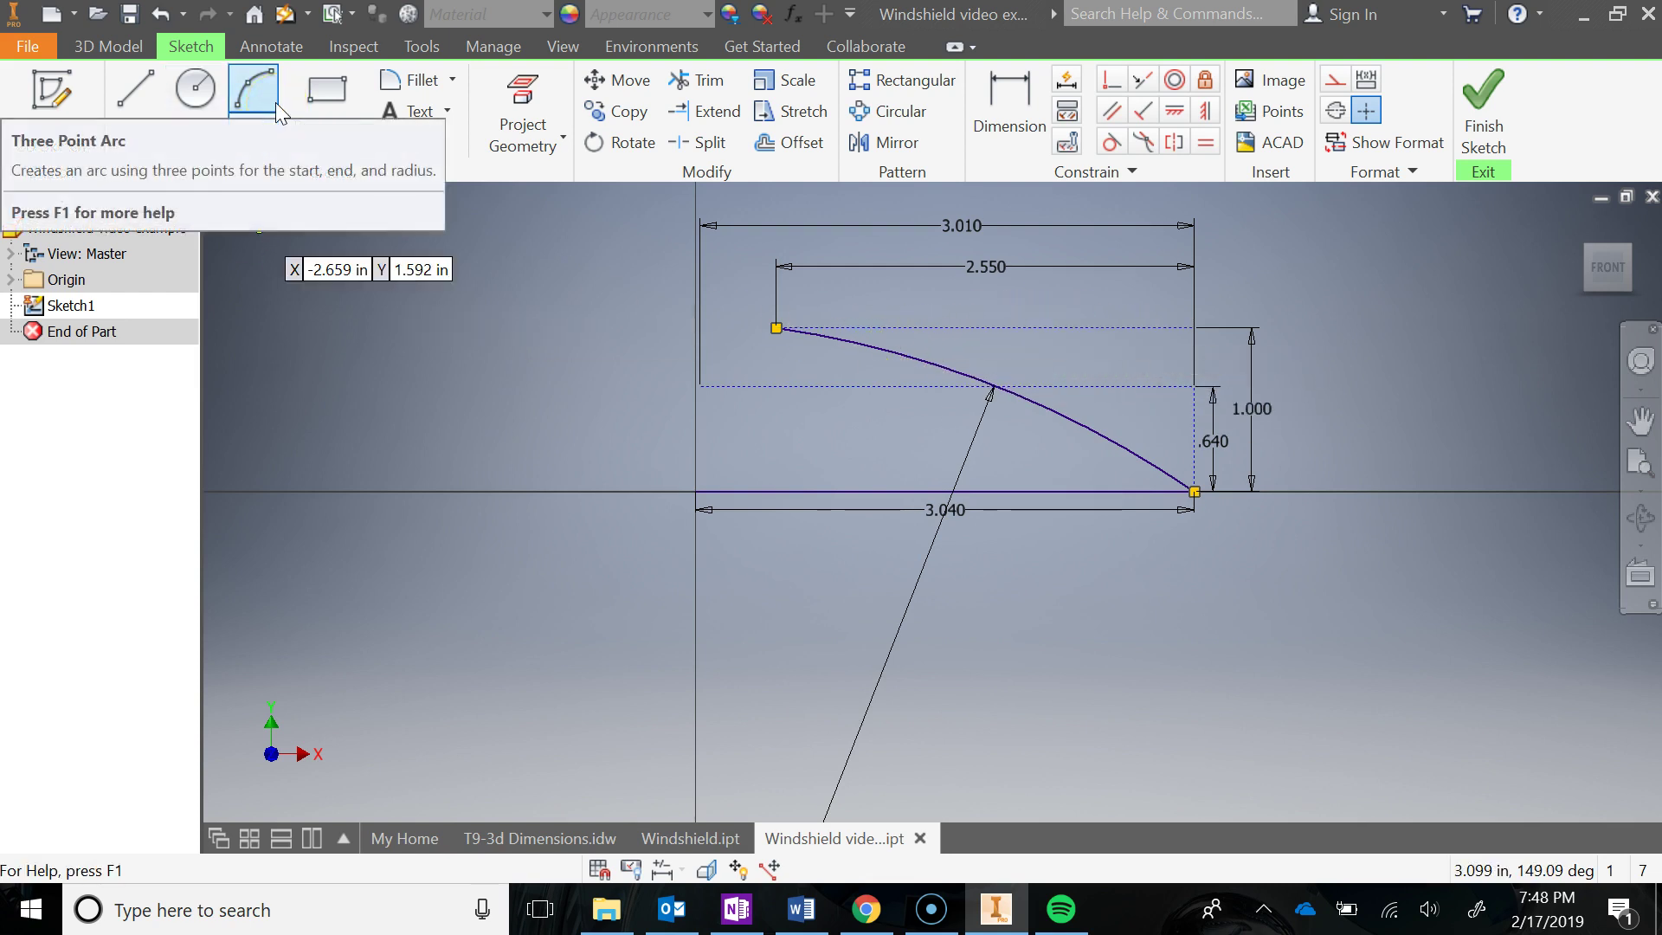
Draw a three-point arc between the left ends of the 2.55 in and 3.01 in construction lines, tangent to the 6 in arc
left_click(774, 328)
left_click(700, 386)
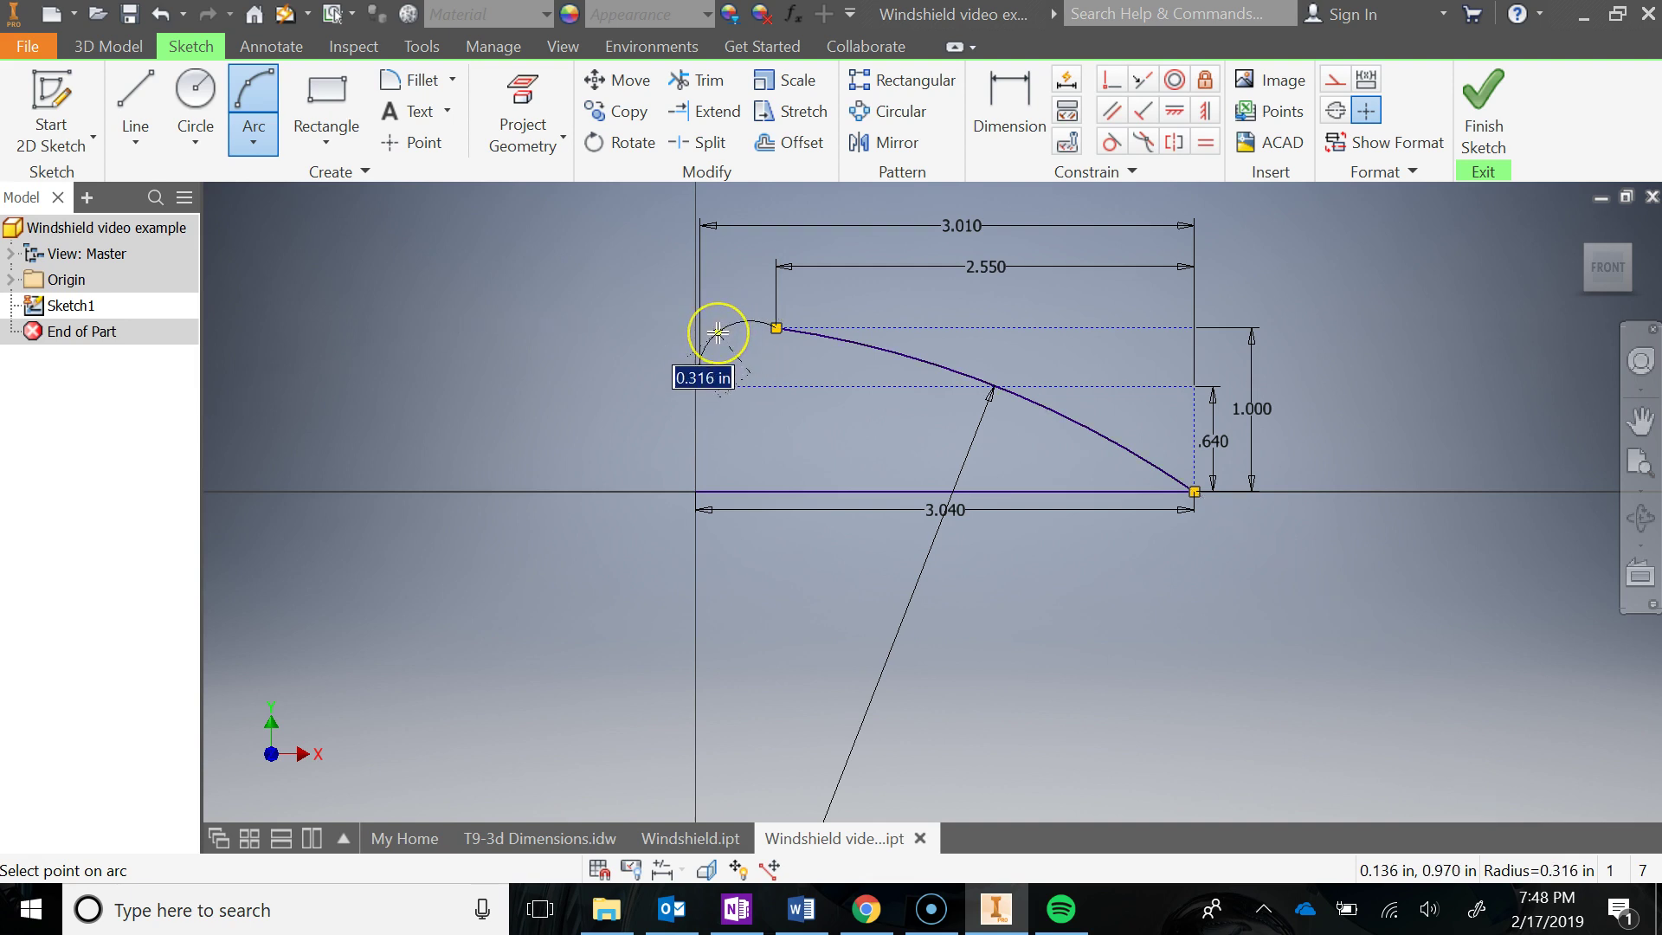
left_click(717, 331)
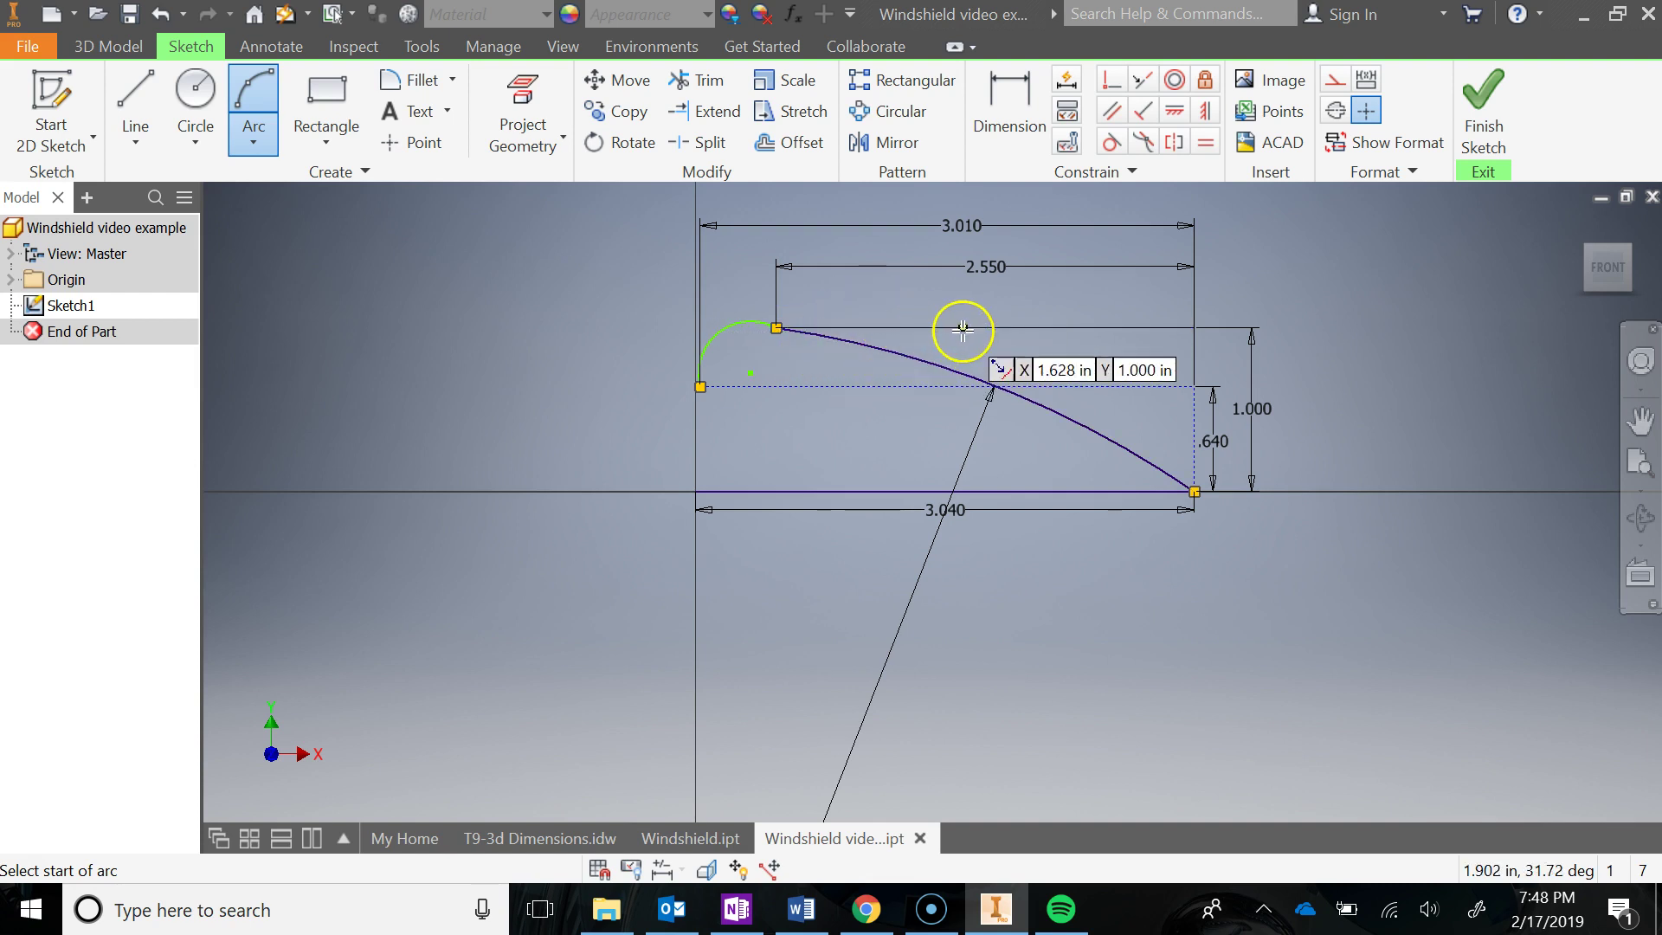
key("Escape")
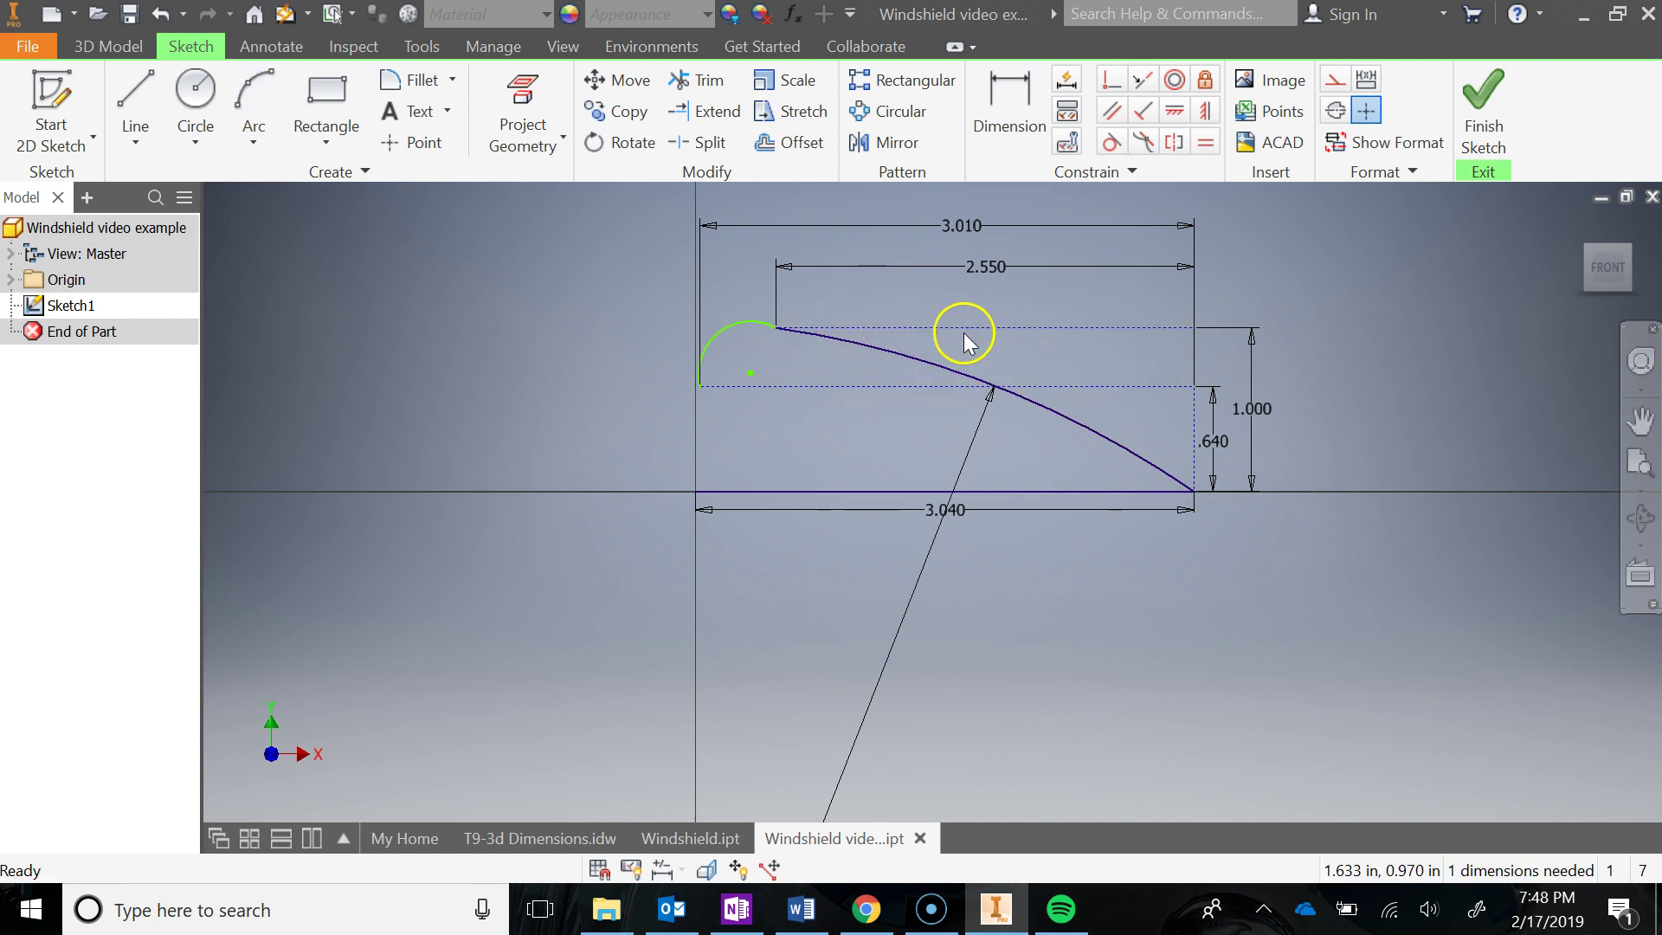
left_click(1109, 144)
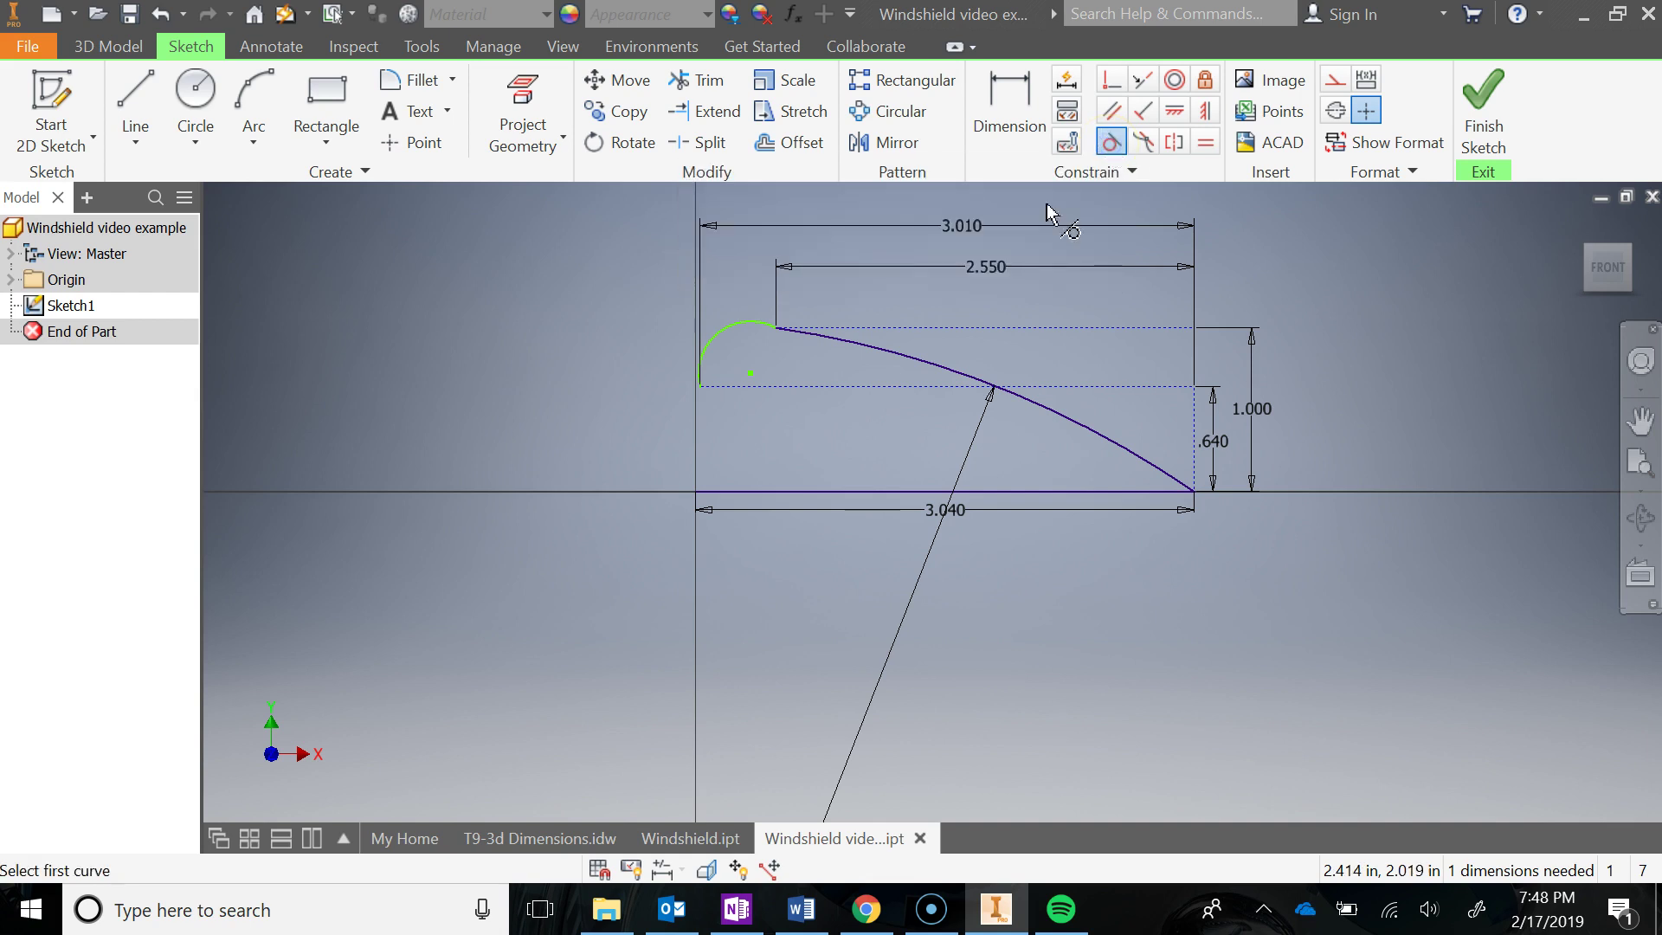
left_click(792, 335)
left_click(759, 330)
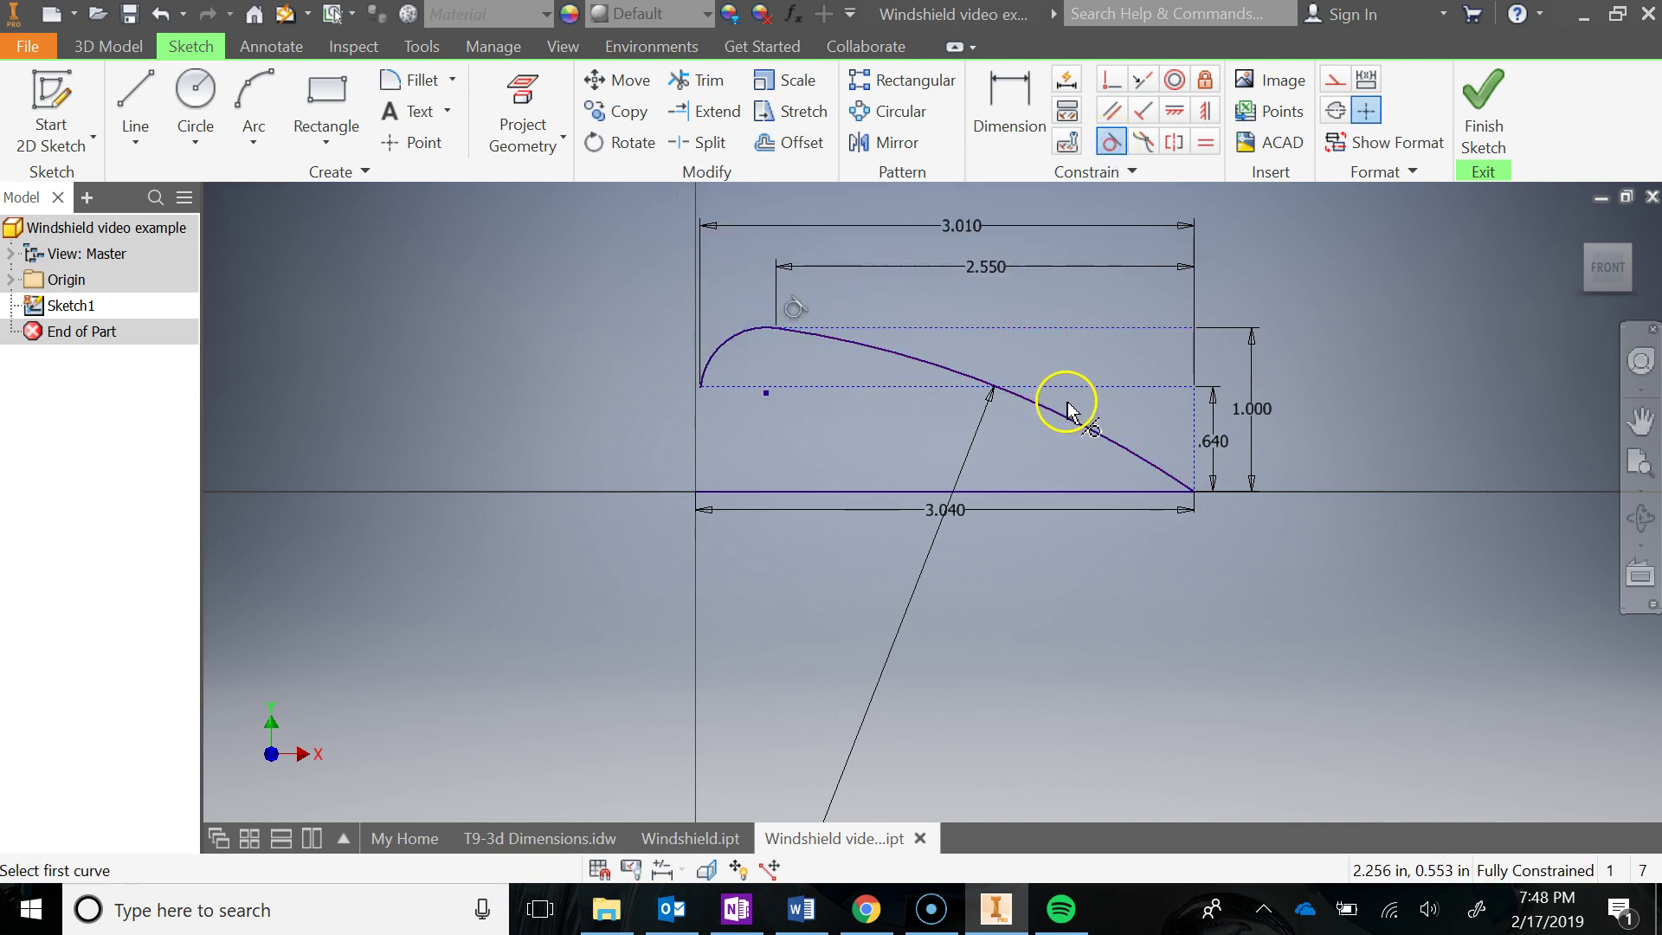
key("Escape")
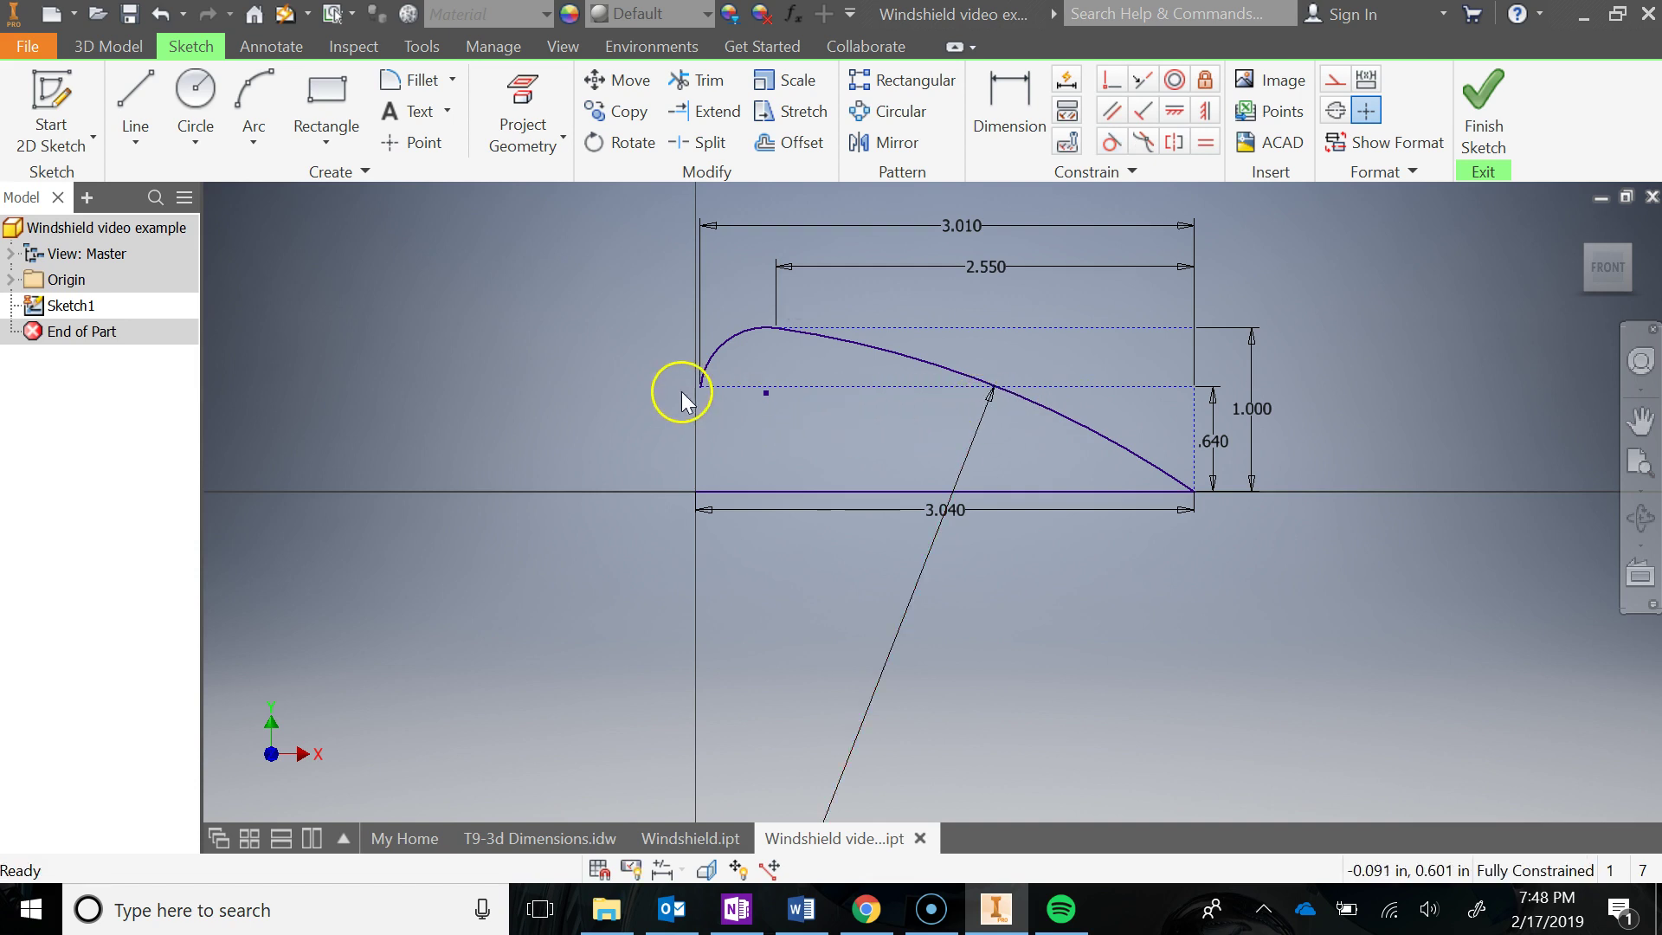
Draw a three-point arc from the 3.01 in line's left end to the baseline's left end and make it tangent to the adjoining arc
left_click(254, 100)
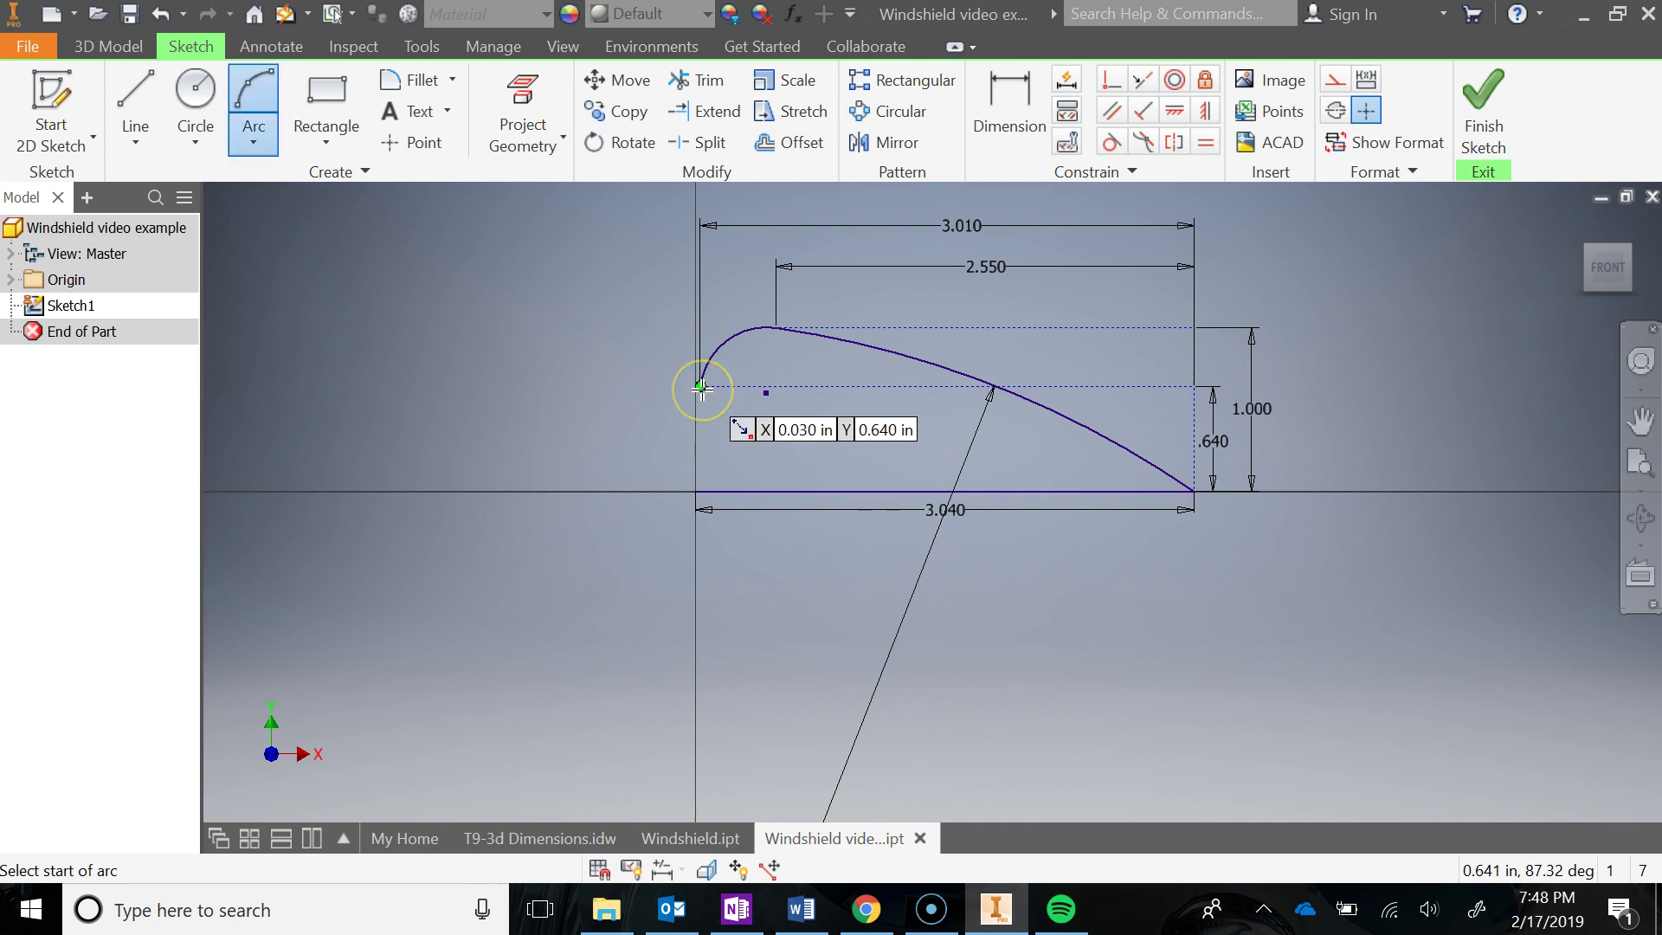
left_click(701, 388)
left_click(692, 493)
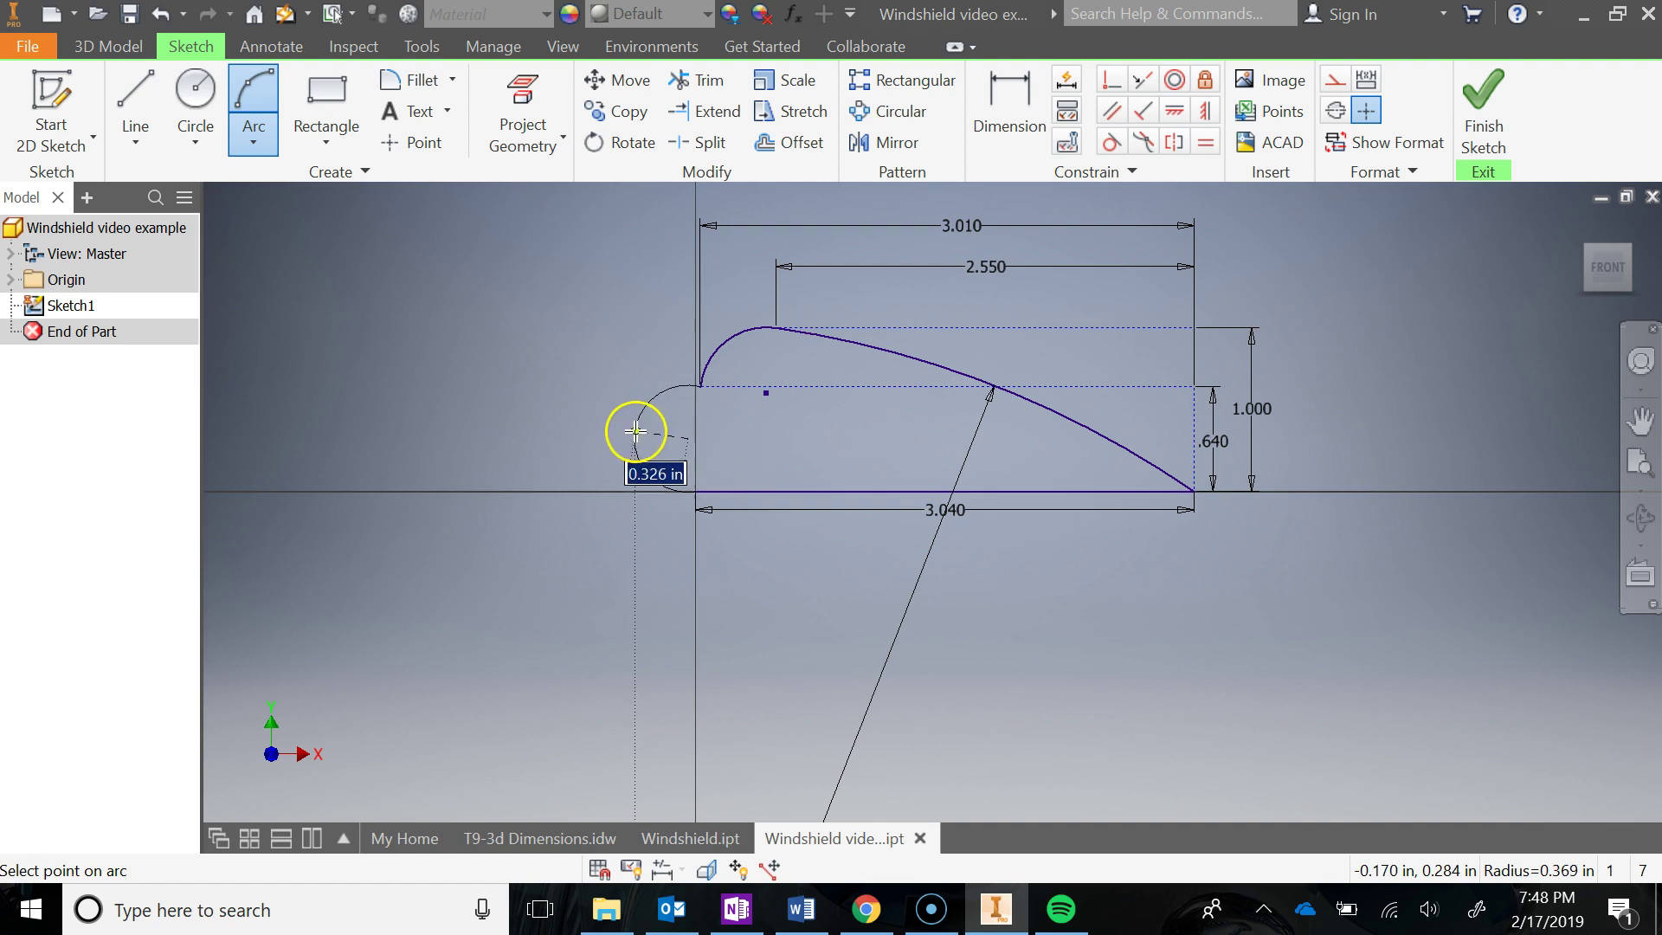
left_click(676, 435)
key("Escape")
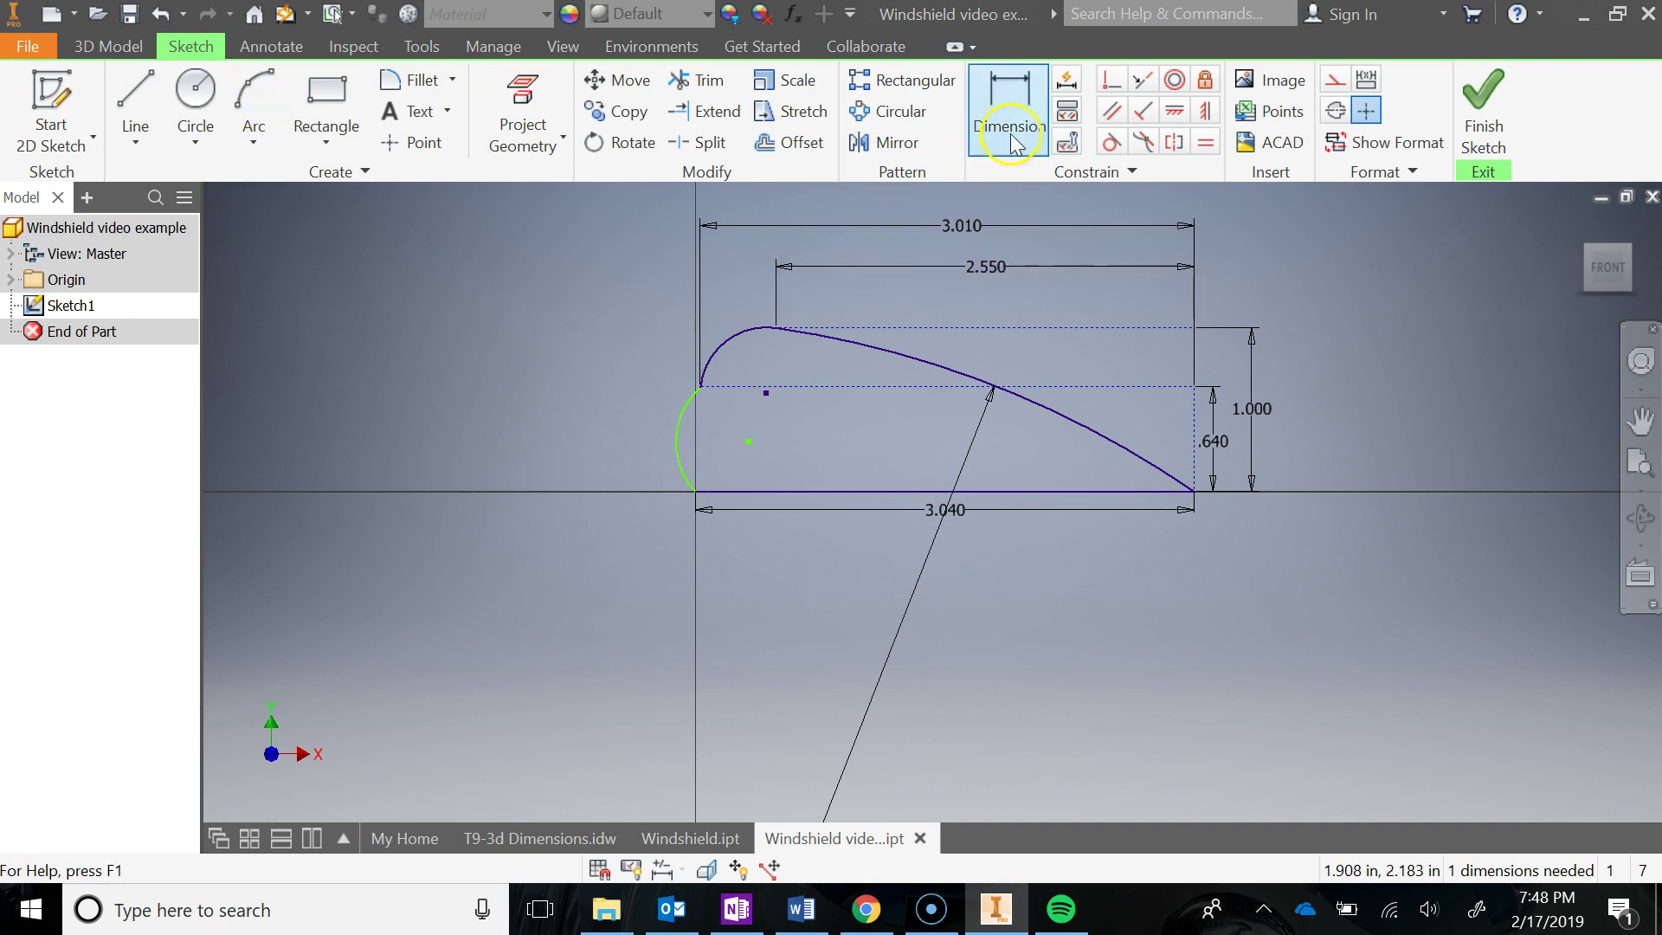
left_click(1111, 141)
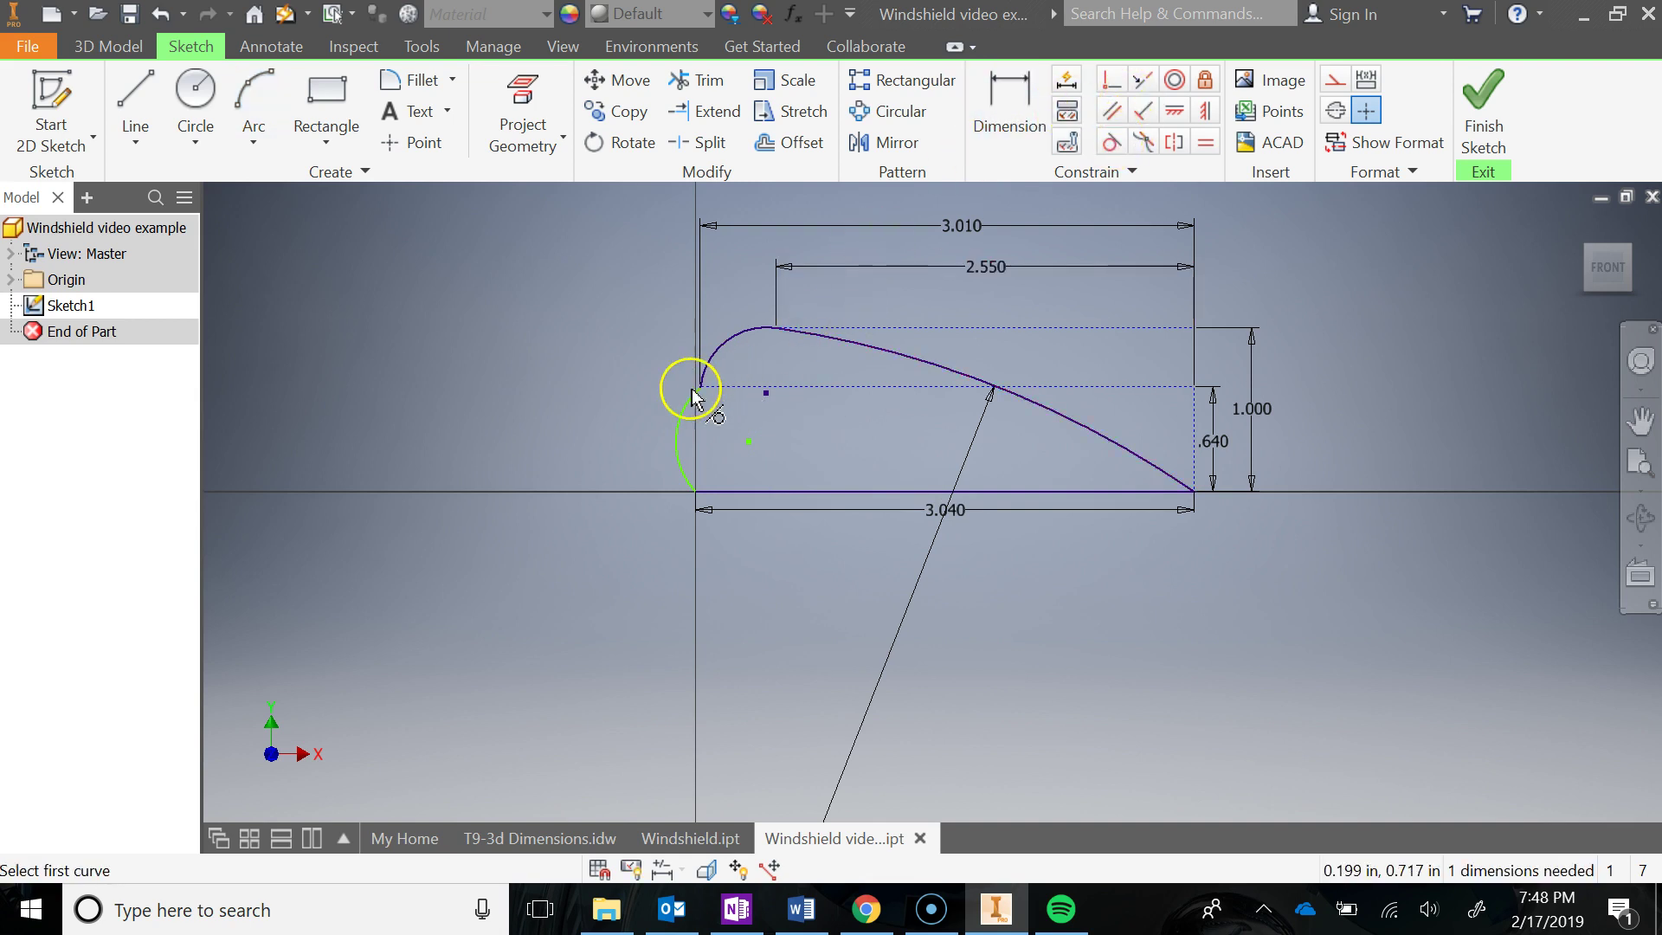
left_click(688, 404)
left_click(711, 365)
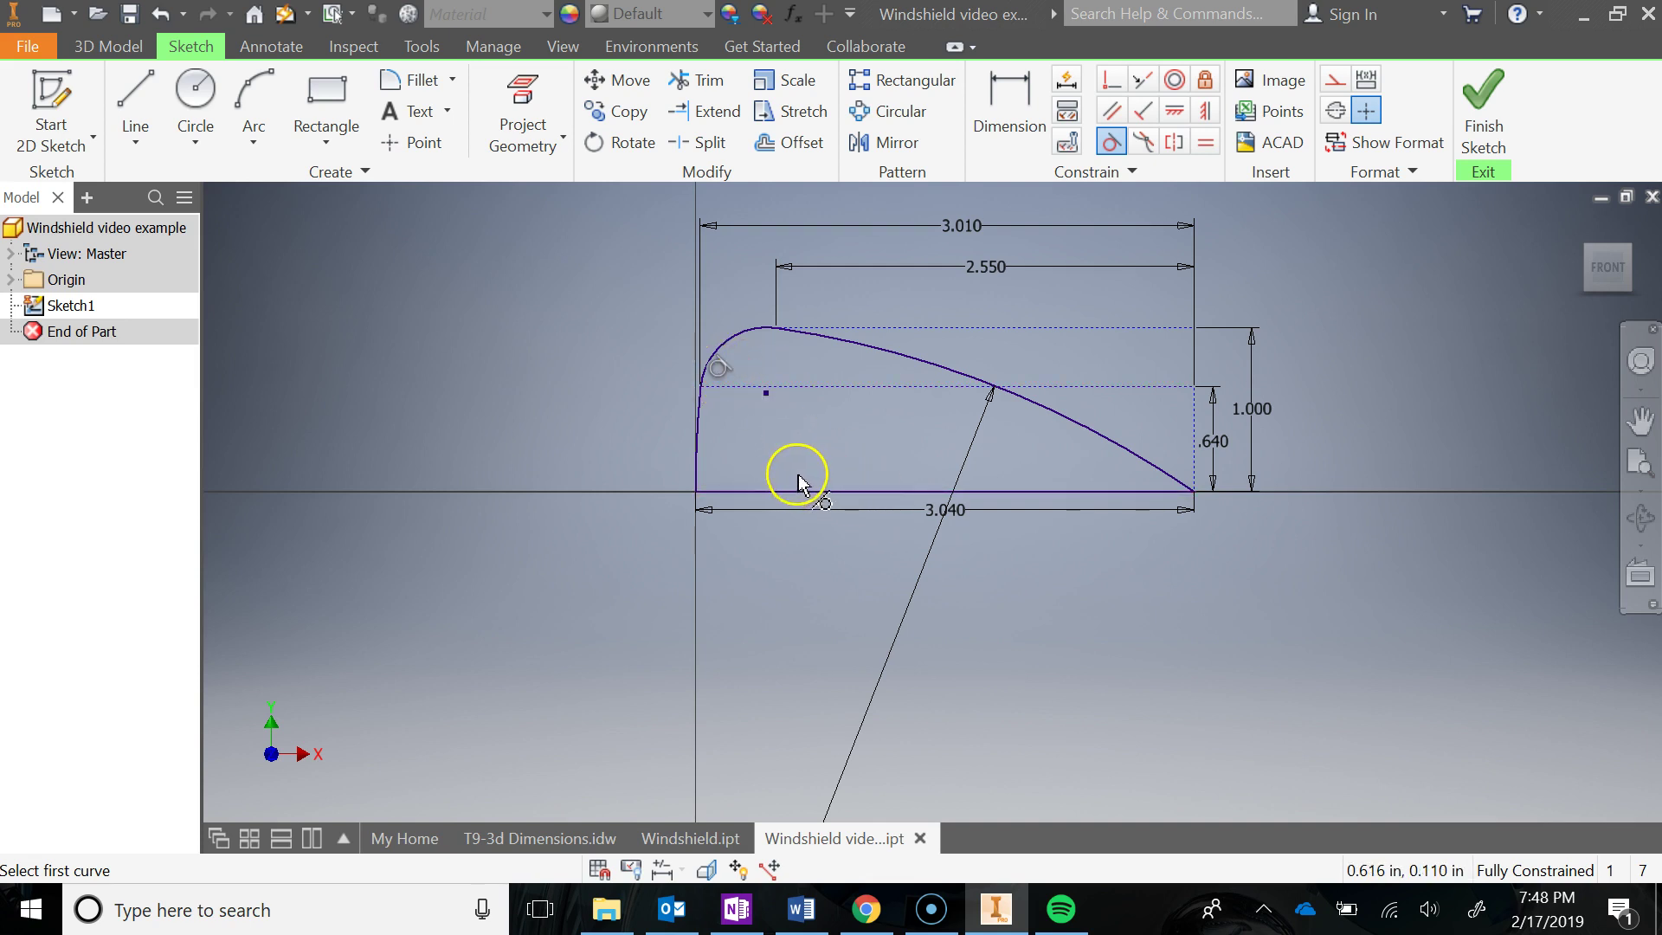
key("Escape")
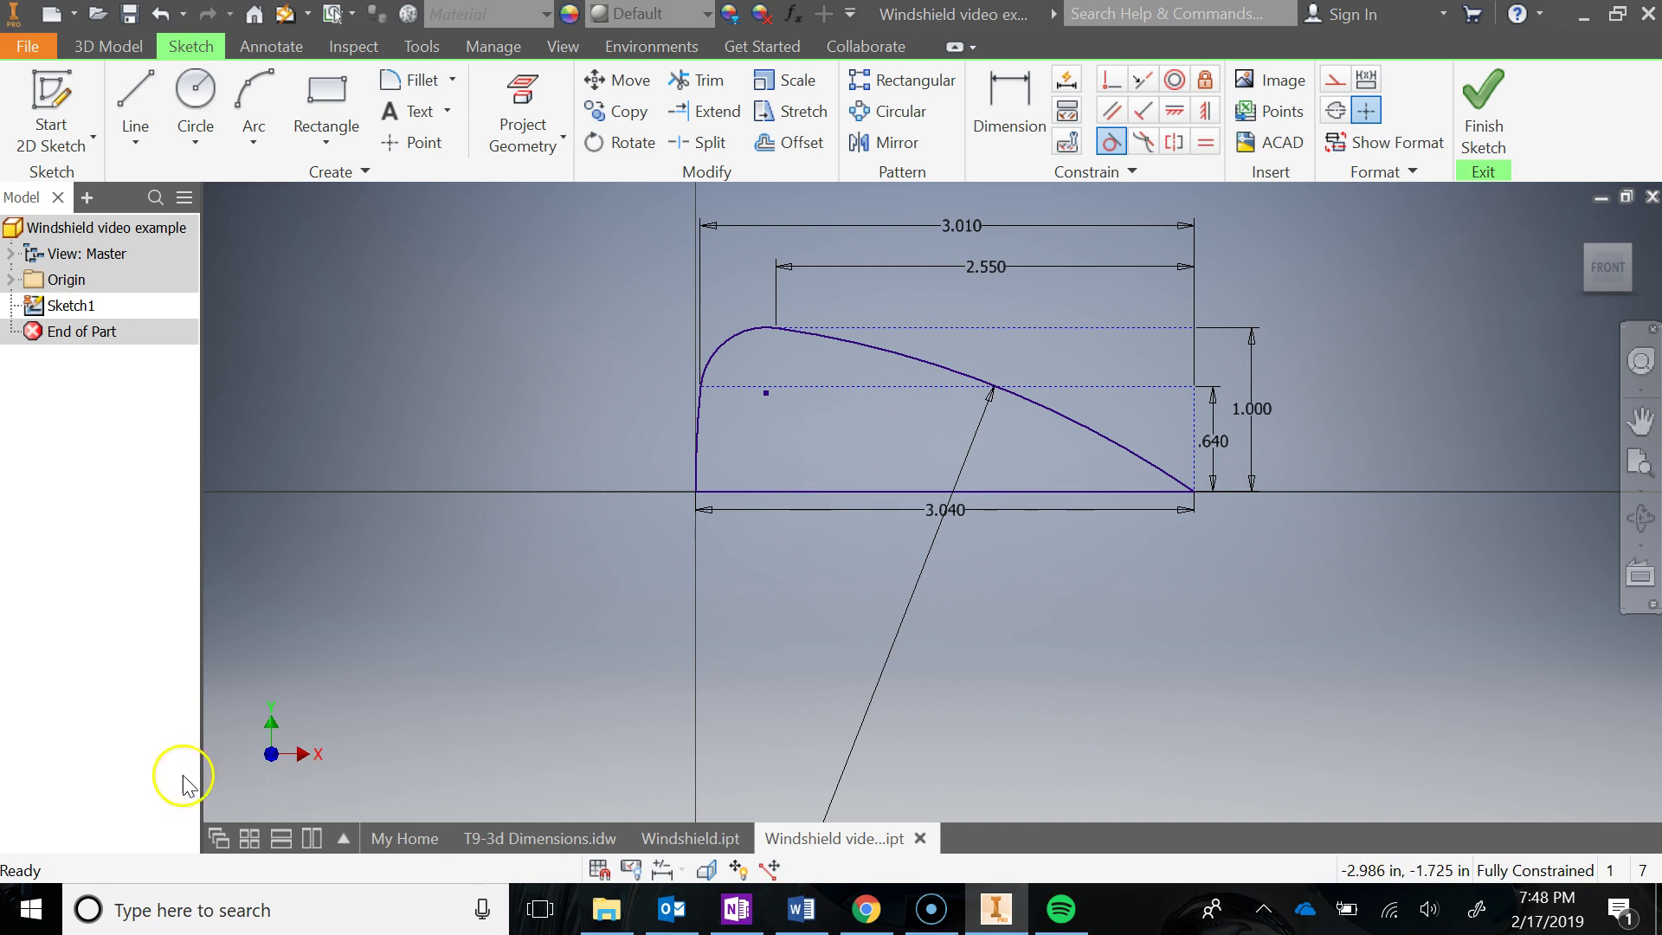
Show all constraints on the side-profile sketch for review, hide them again, and finish the sketch
right_click(626, 449)
left_click(620, 525)
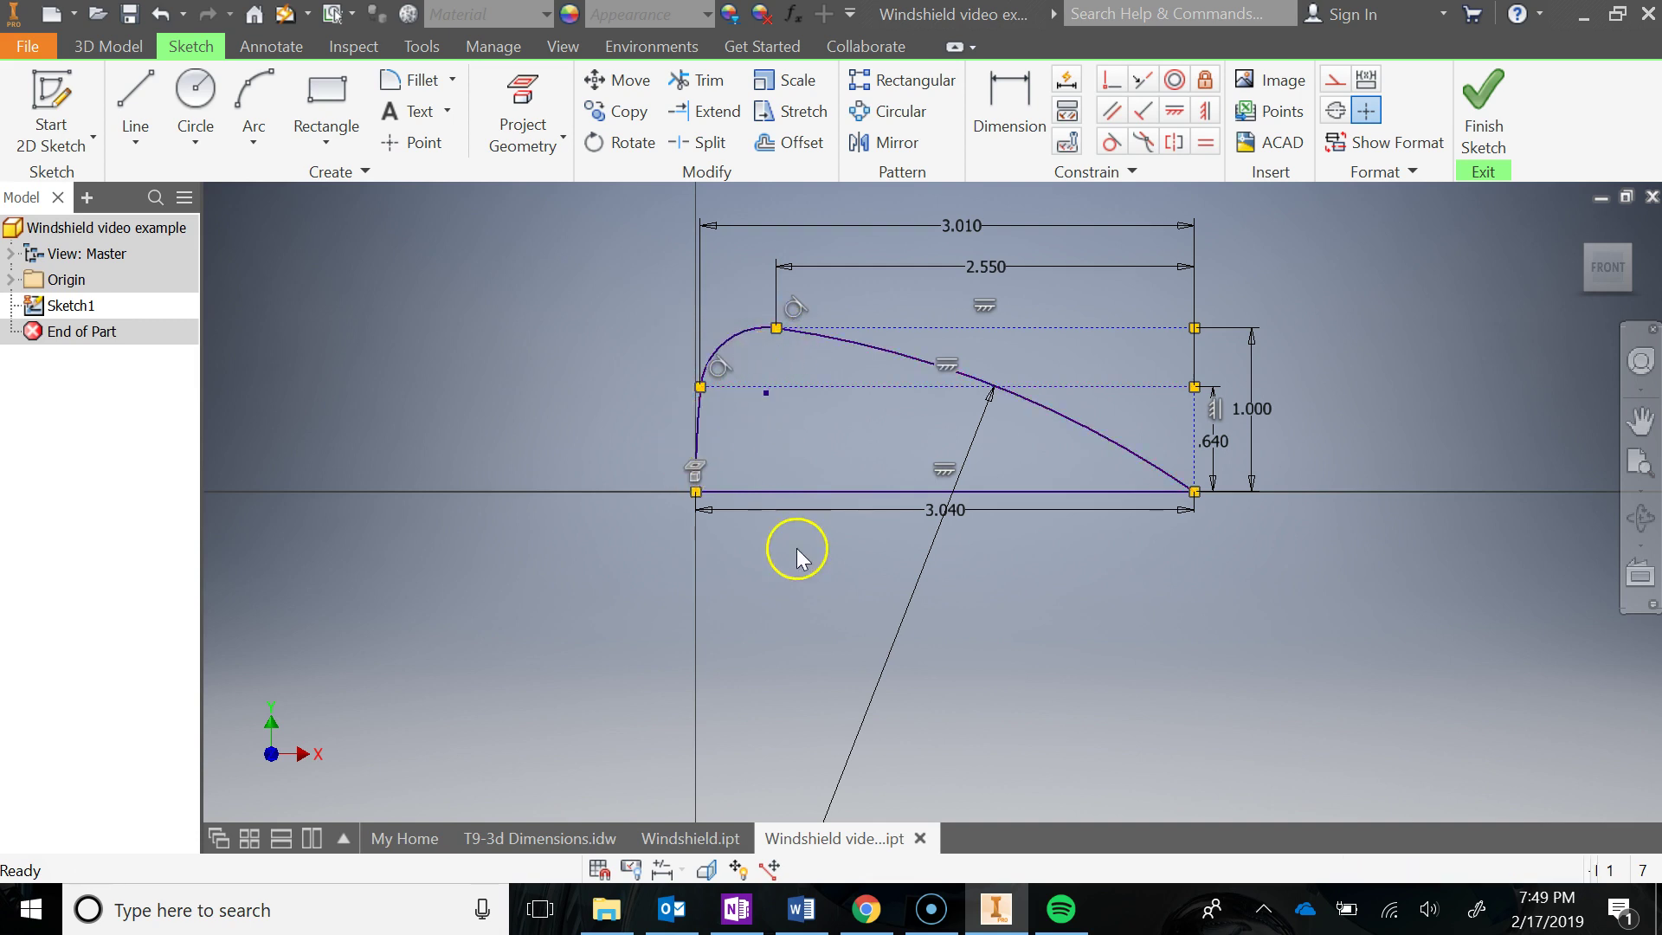
right_click(476, 426)
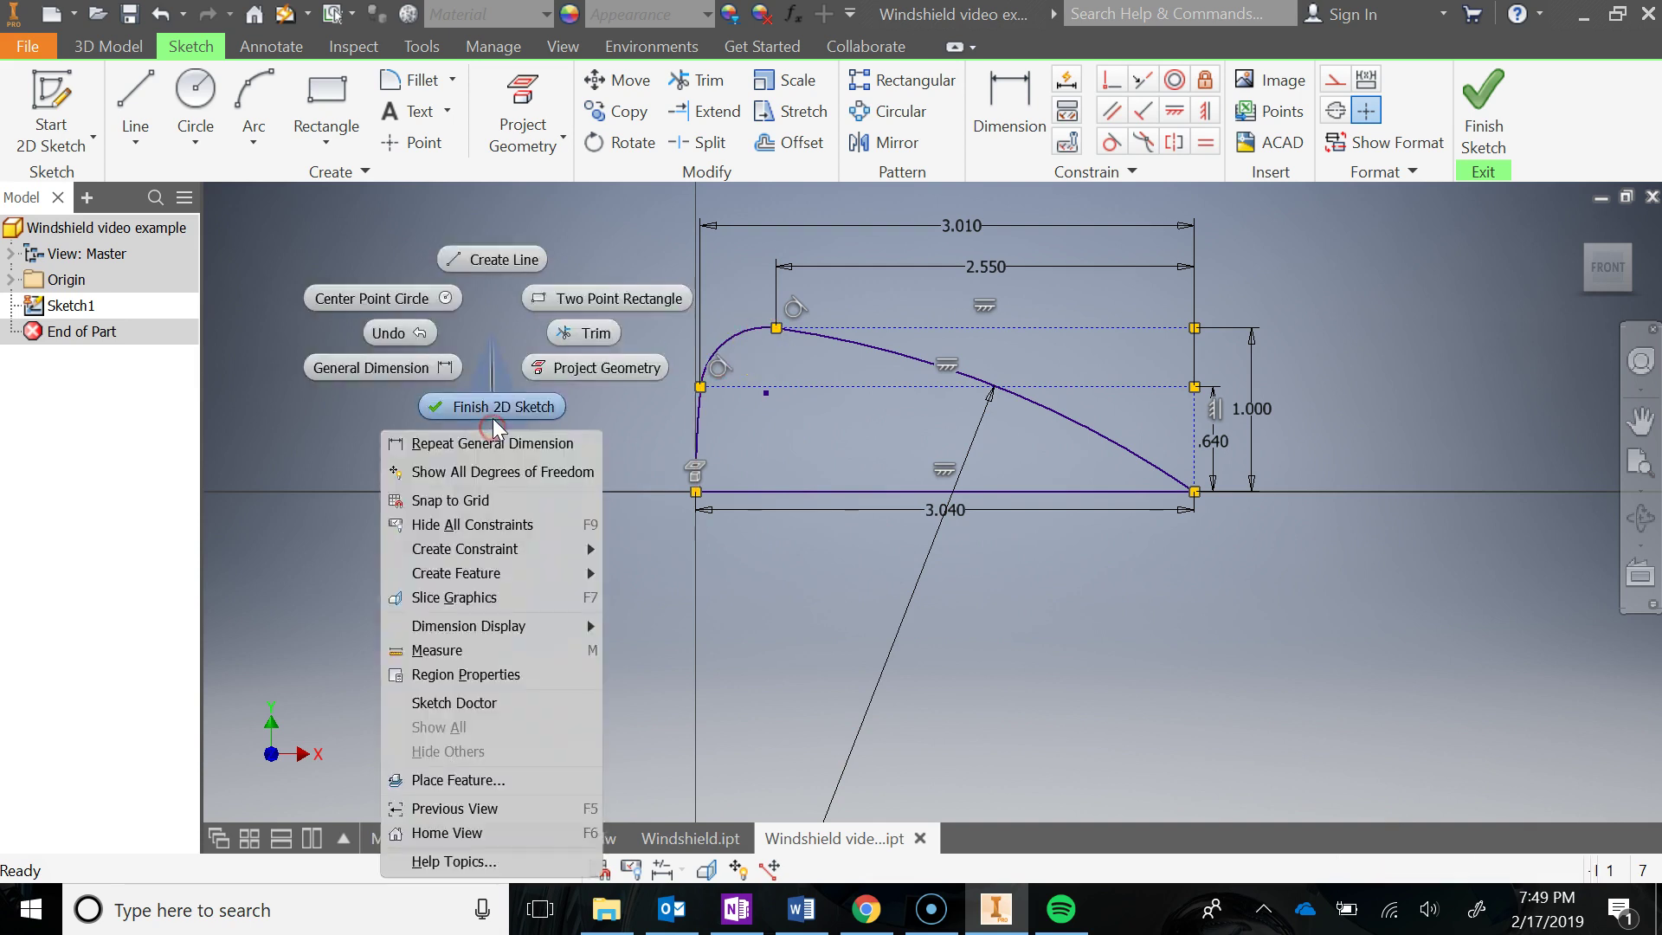
left_click(466, 528)
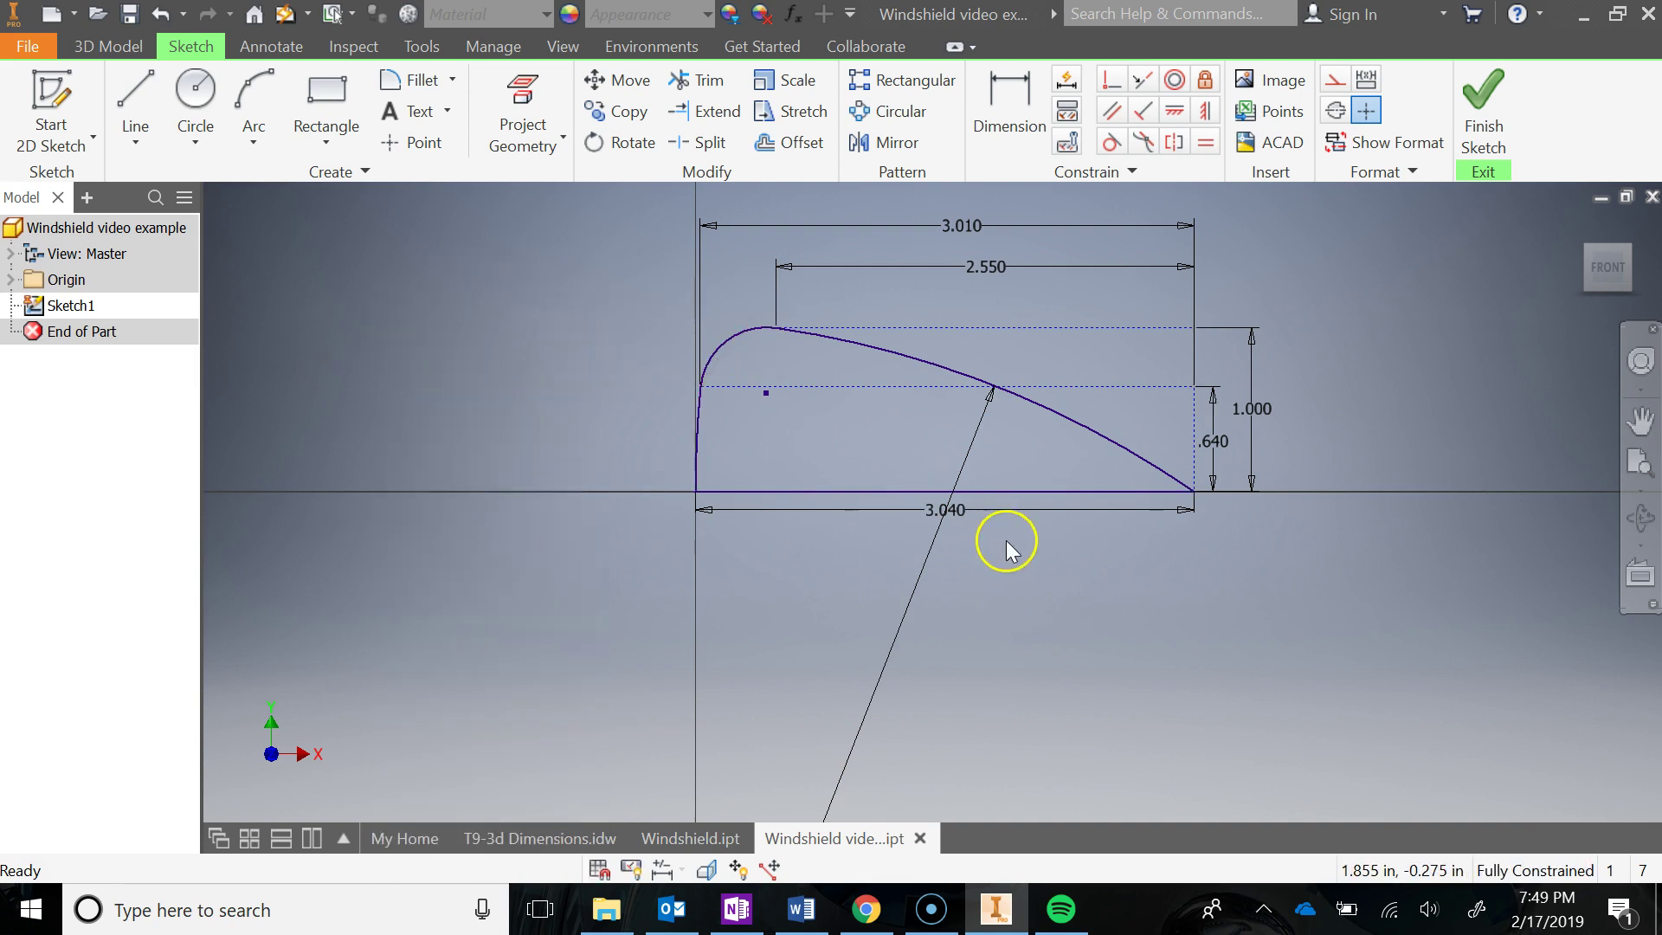
left_click(1483, 116)
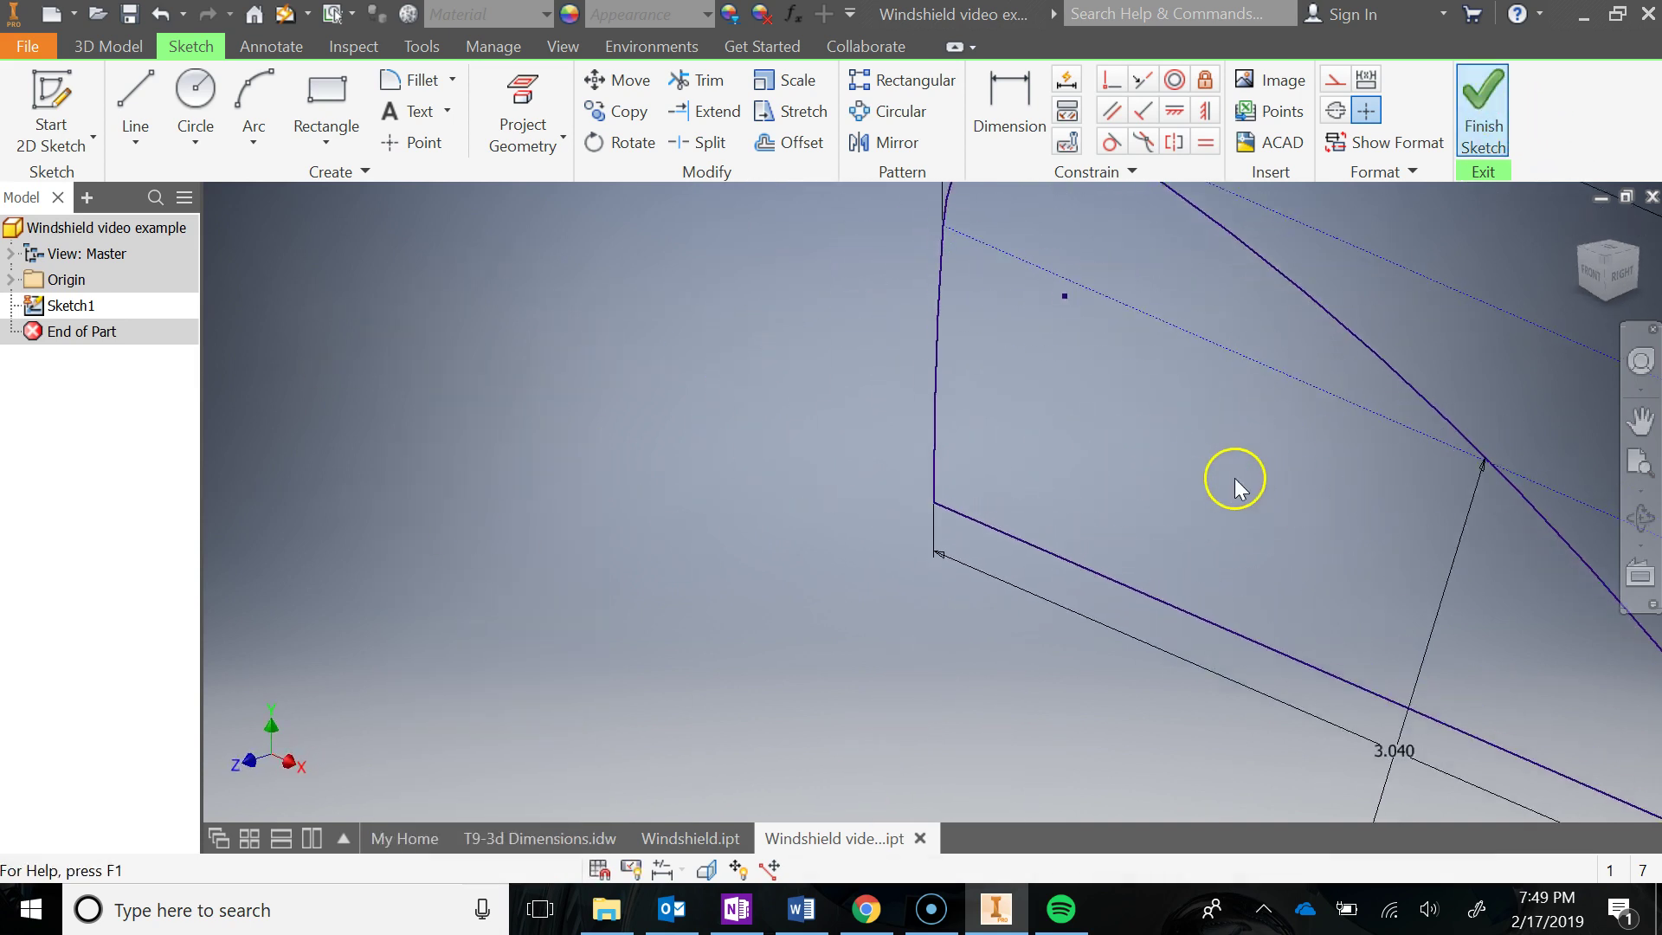
Check the overall width in the OneNote windshield drawing and extrude the closed side profile 2.55 in in the reversed direction in Inventor
middle_click_drag(1236, 531, 1043, 549)
left_click(852, 905)
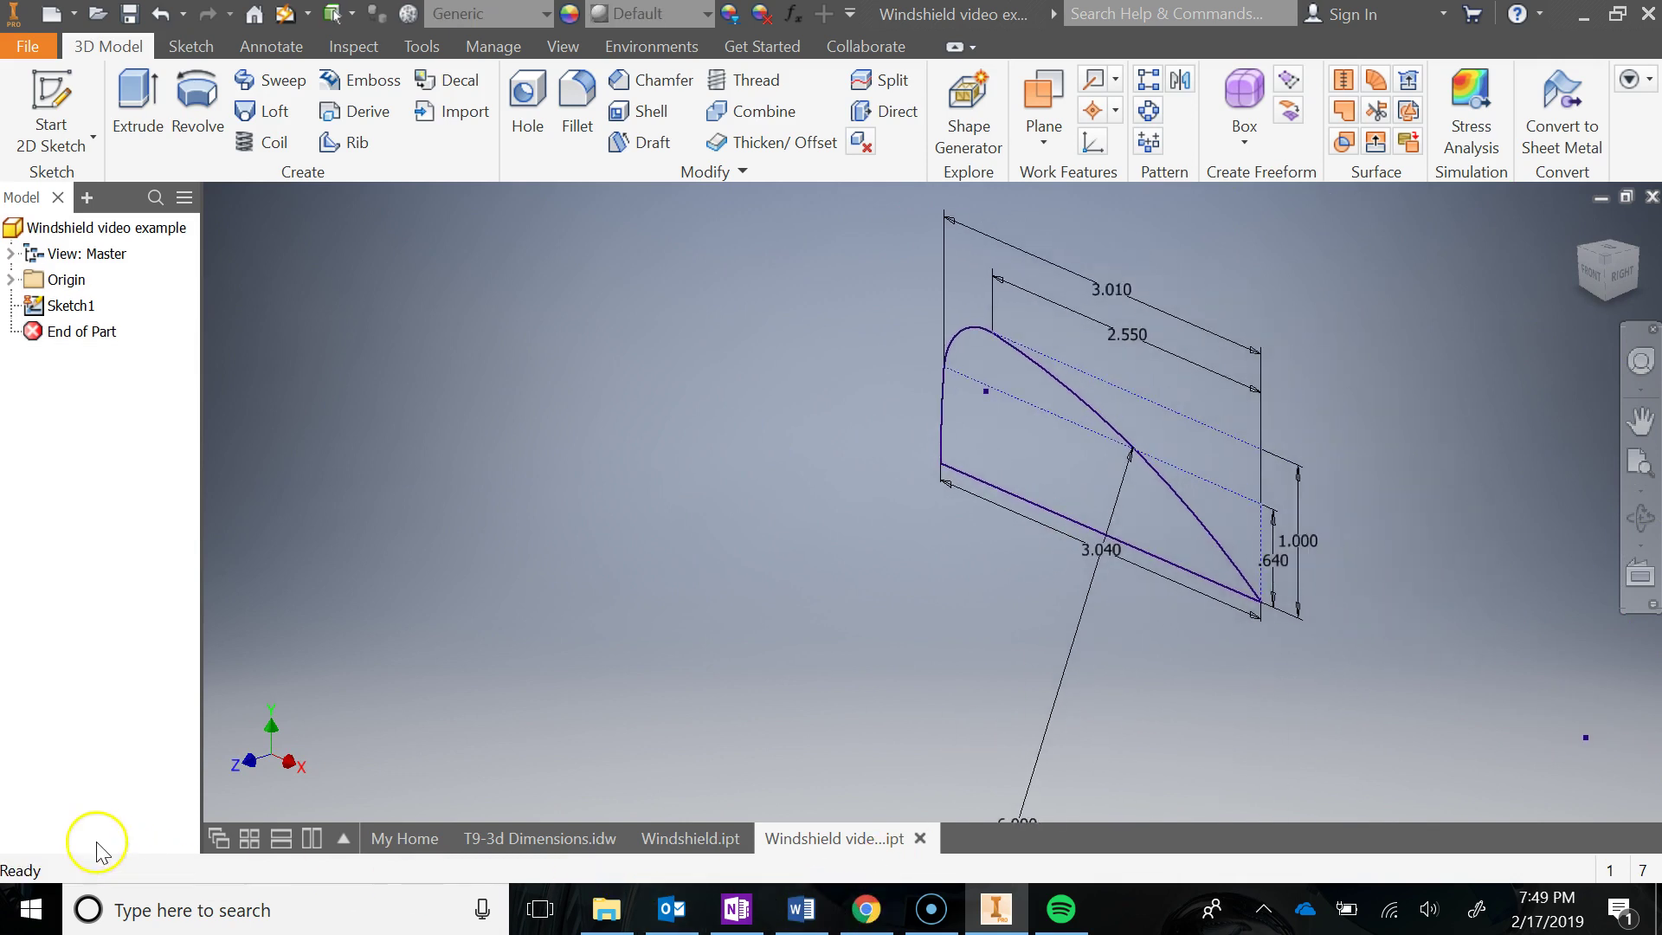
left_click(740, 914)
left_click(862, 742)
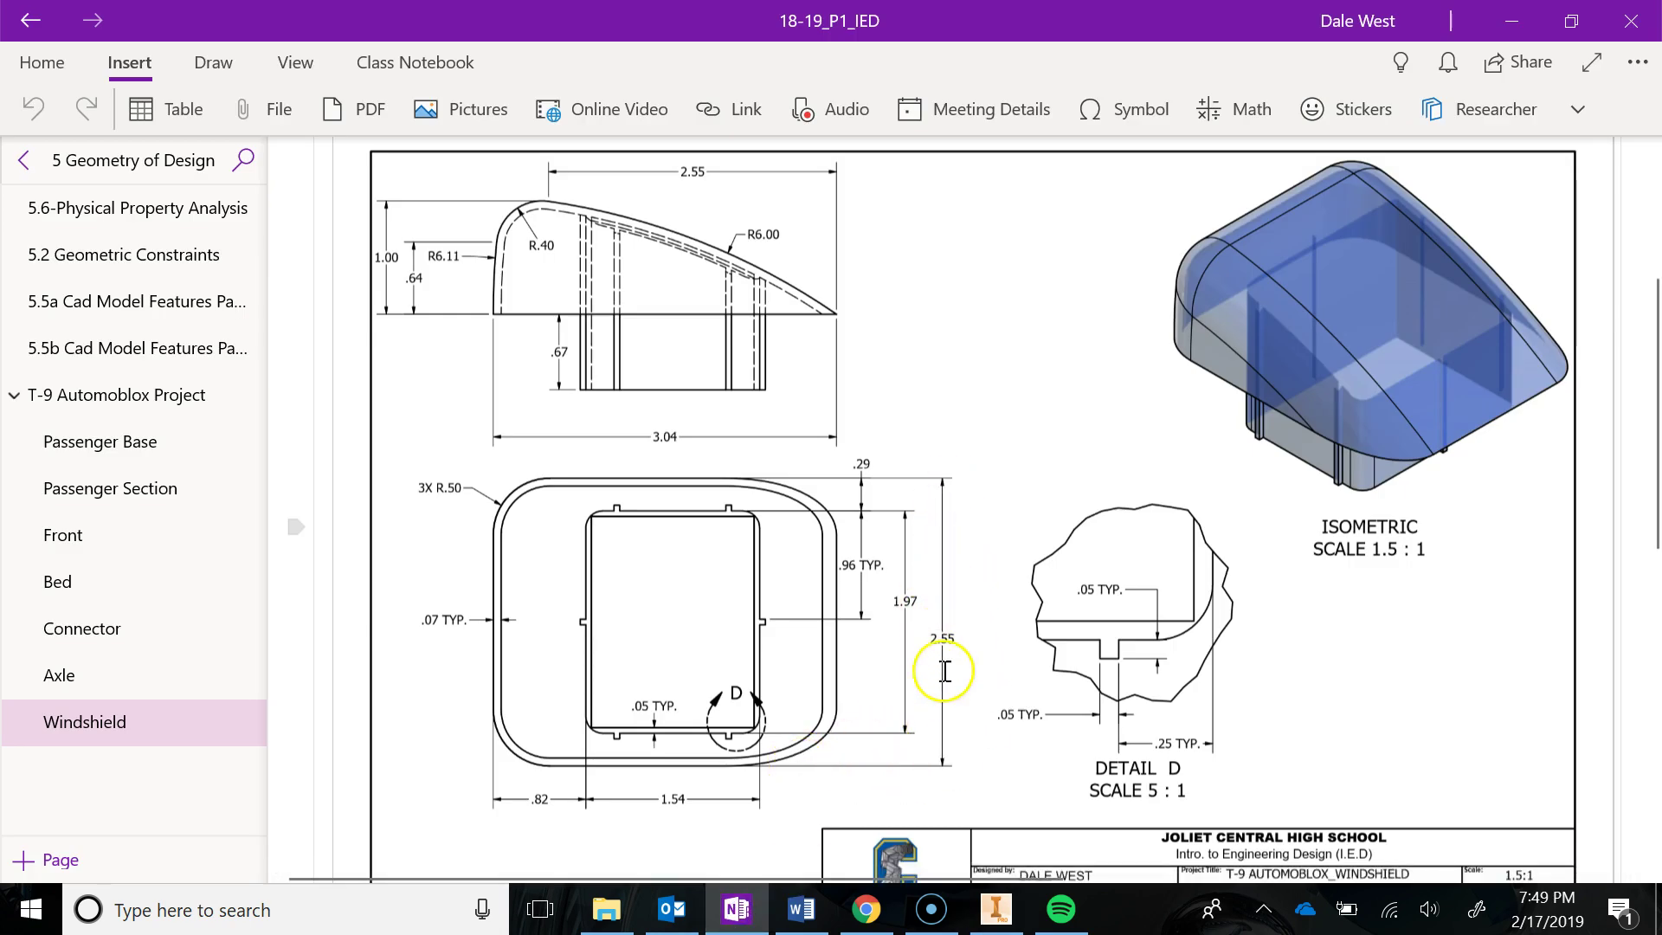
left_click(996, 907)
left_click(137, 95)
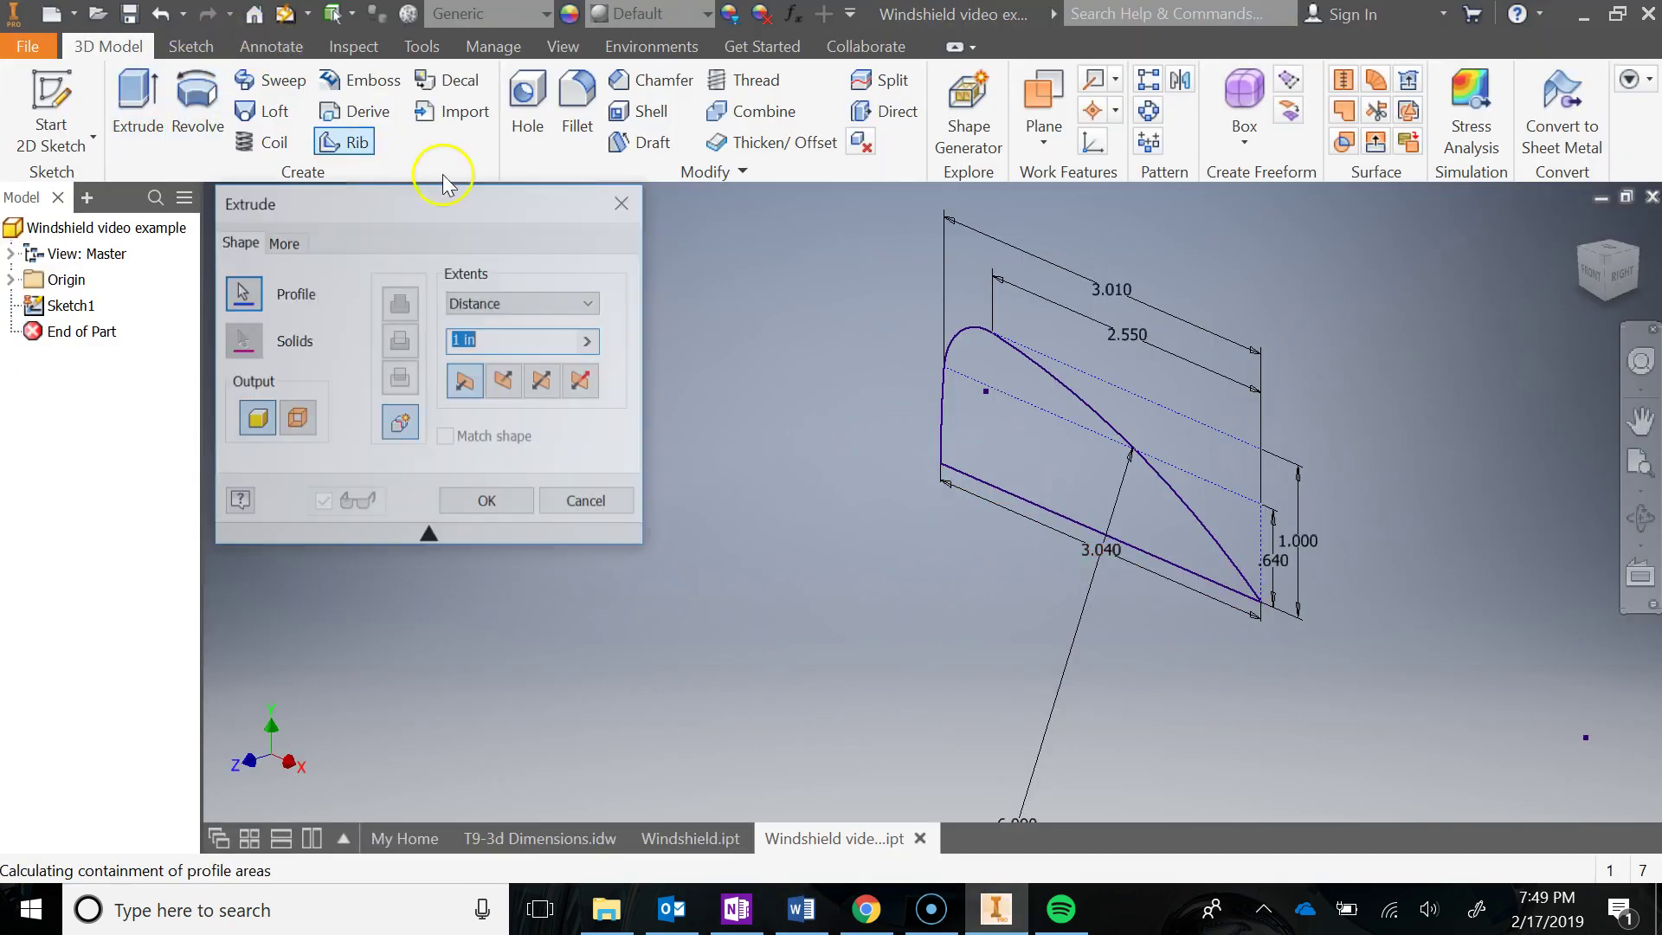
left_click(503, 381)
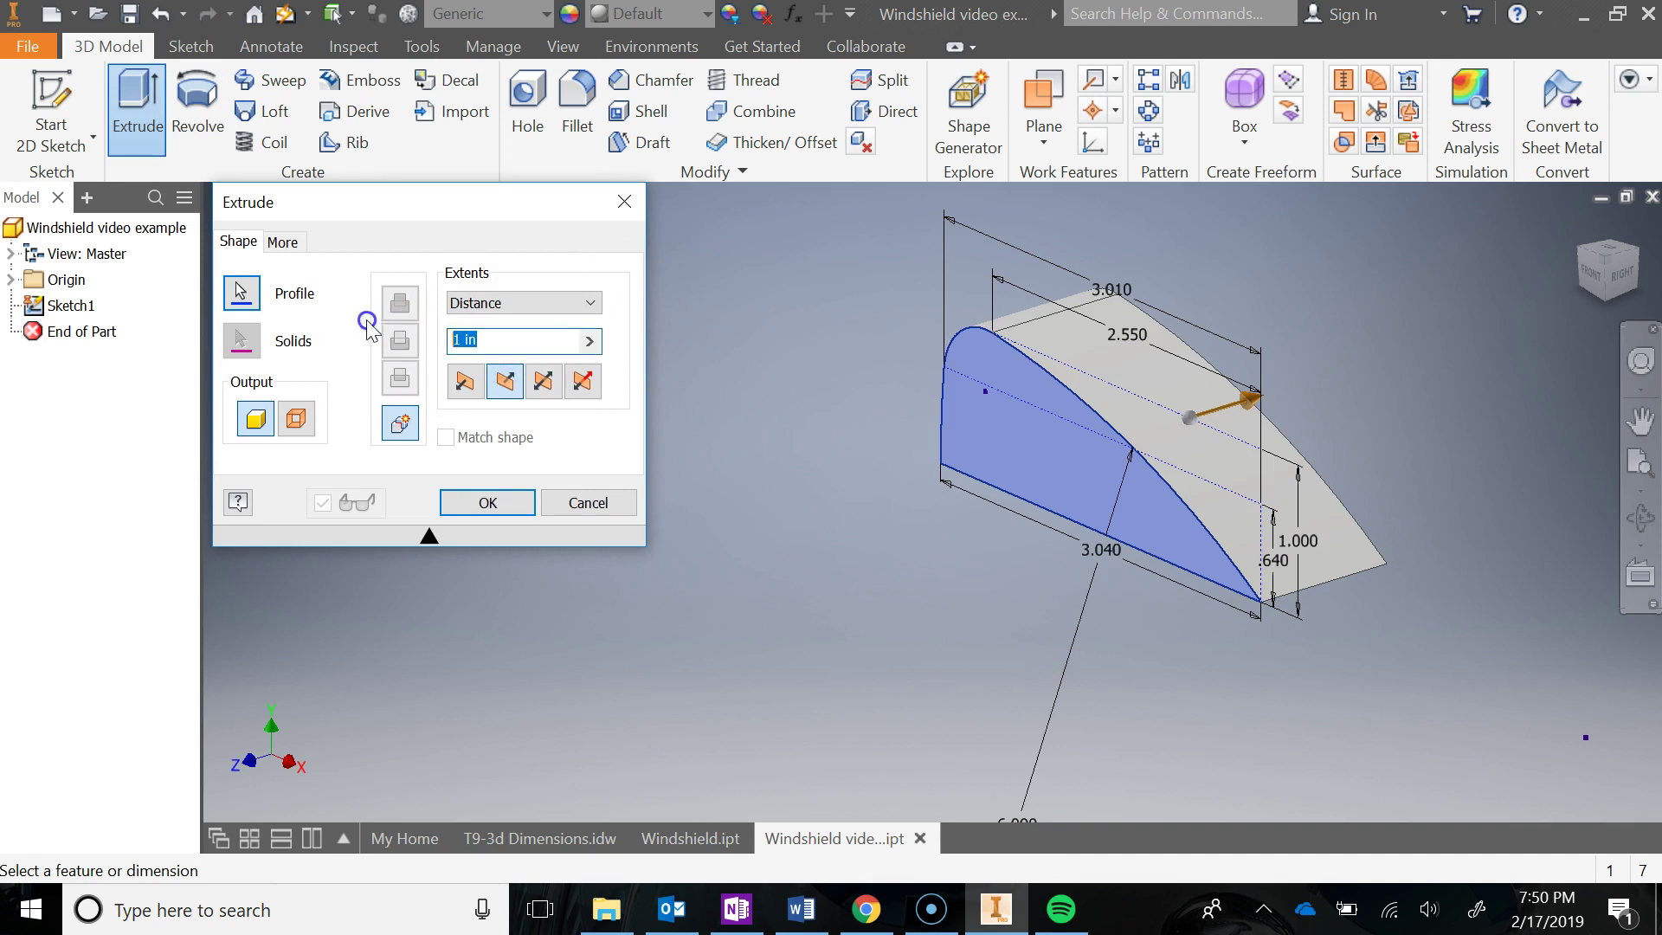
type("2.5")
key("Return")
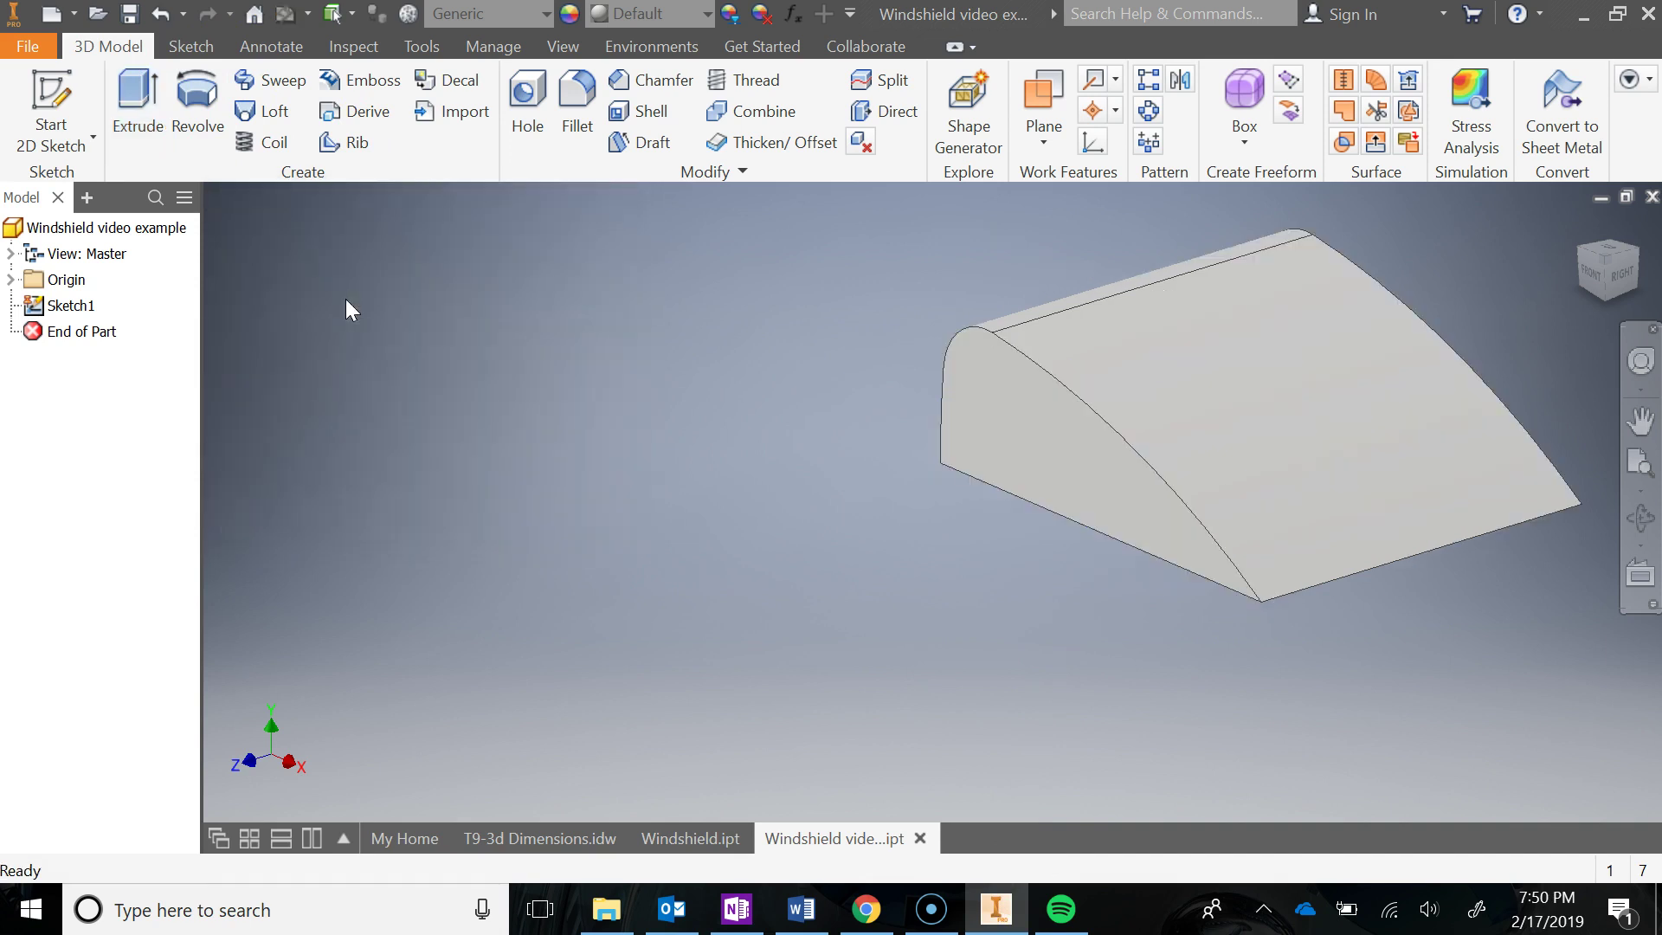
middle_click_drag(780, 392, 587, 507)
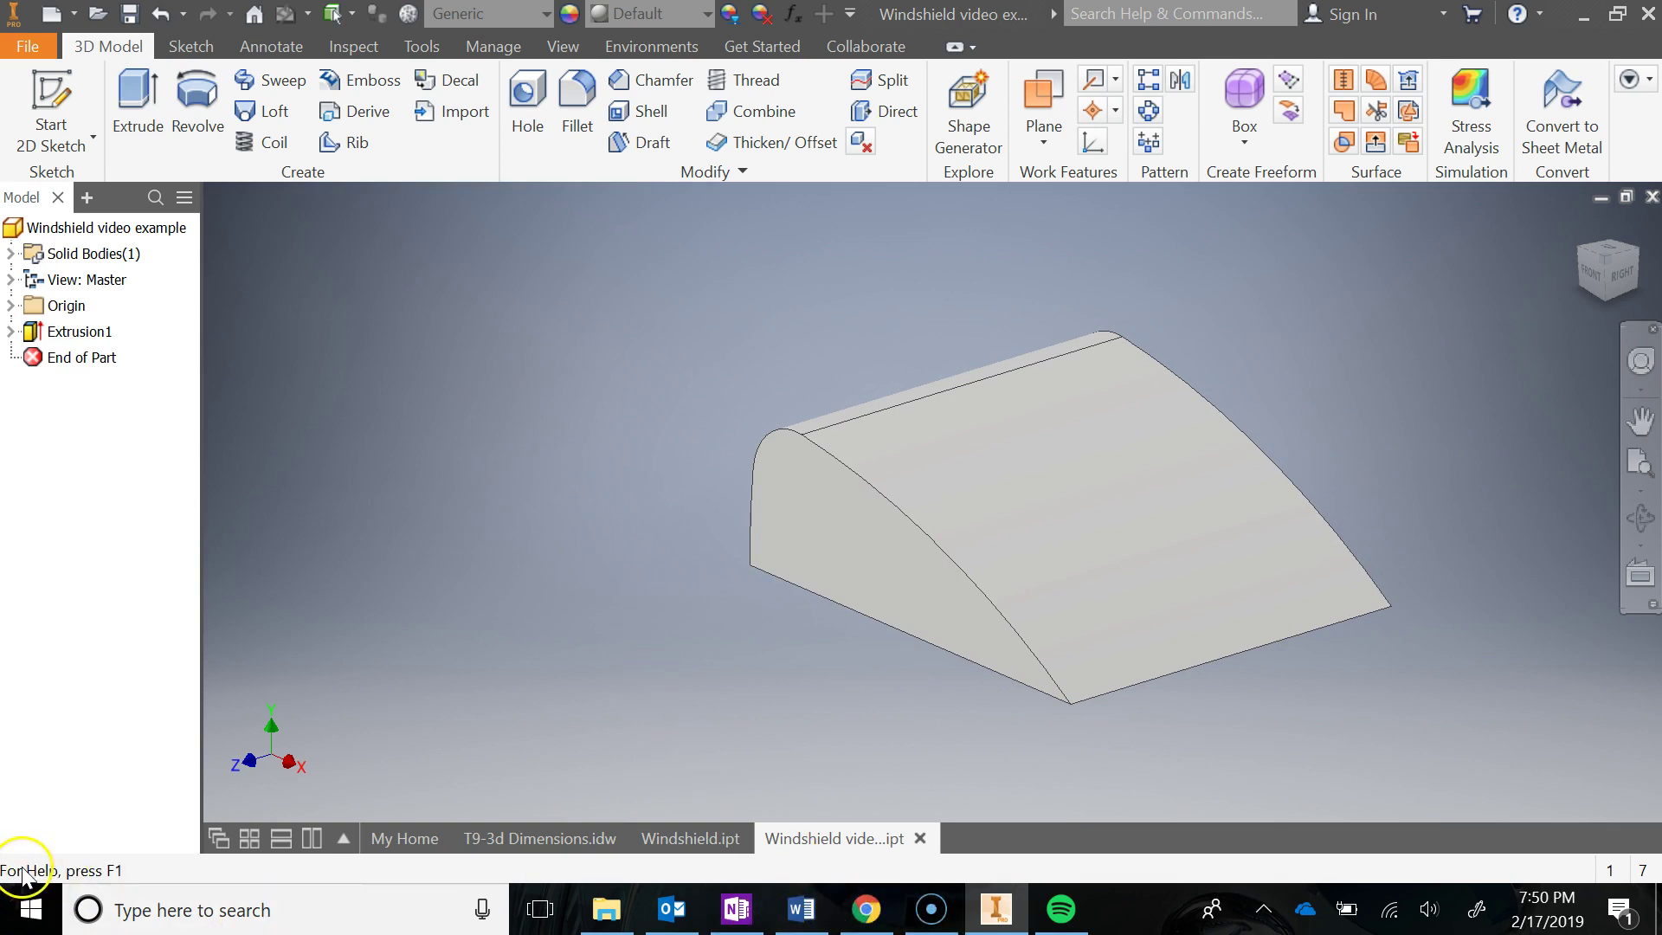
Check the corner radius in the OneNote drawing and fillet the curved edge chains on both sides of the Inventor body with 0.5 in radius
left_click(737, 908)
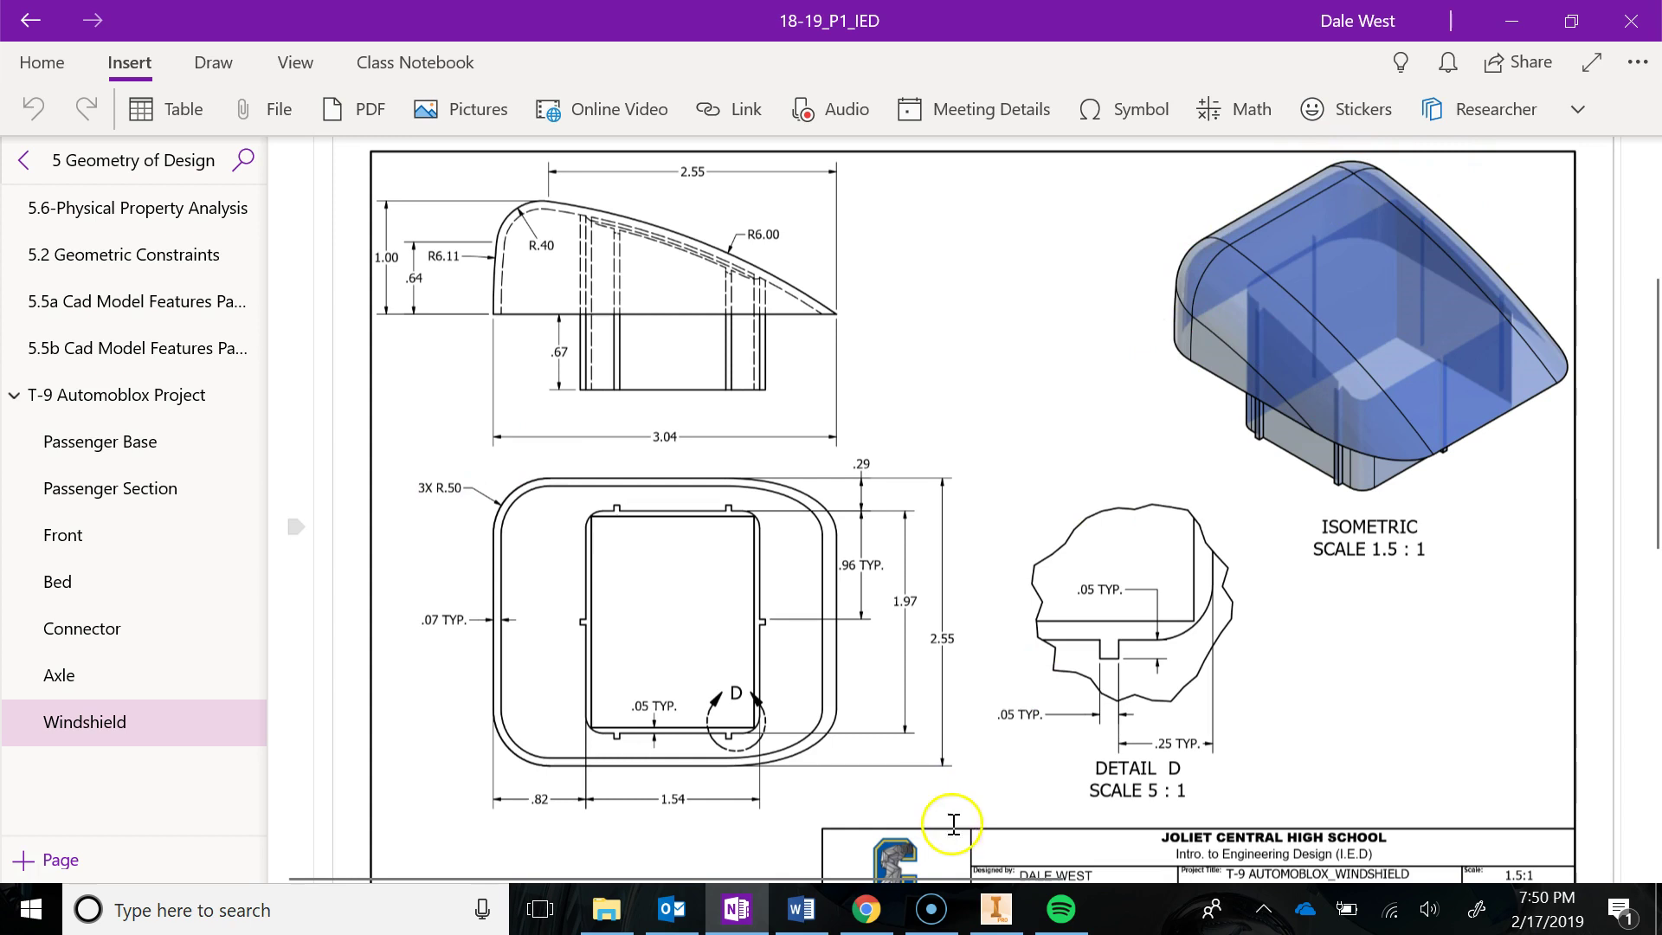
left_click(995, 908)
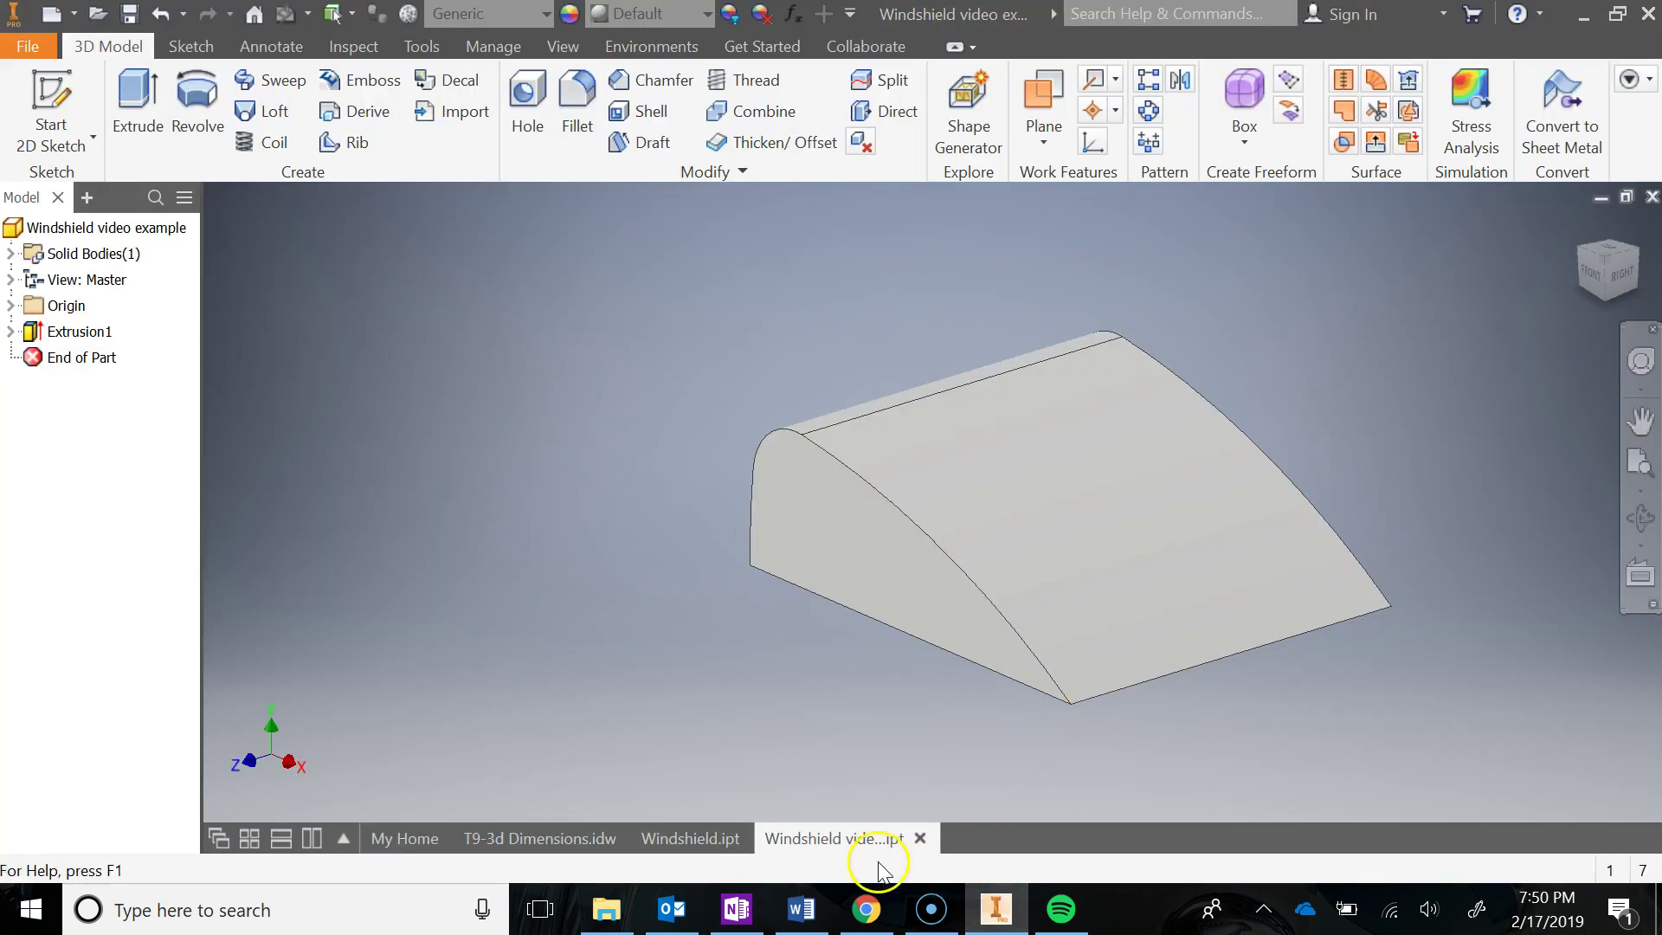
left_click(738, 910)
left_click(740, 913)
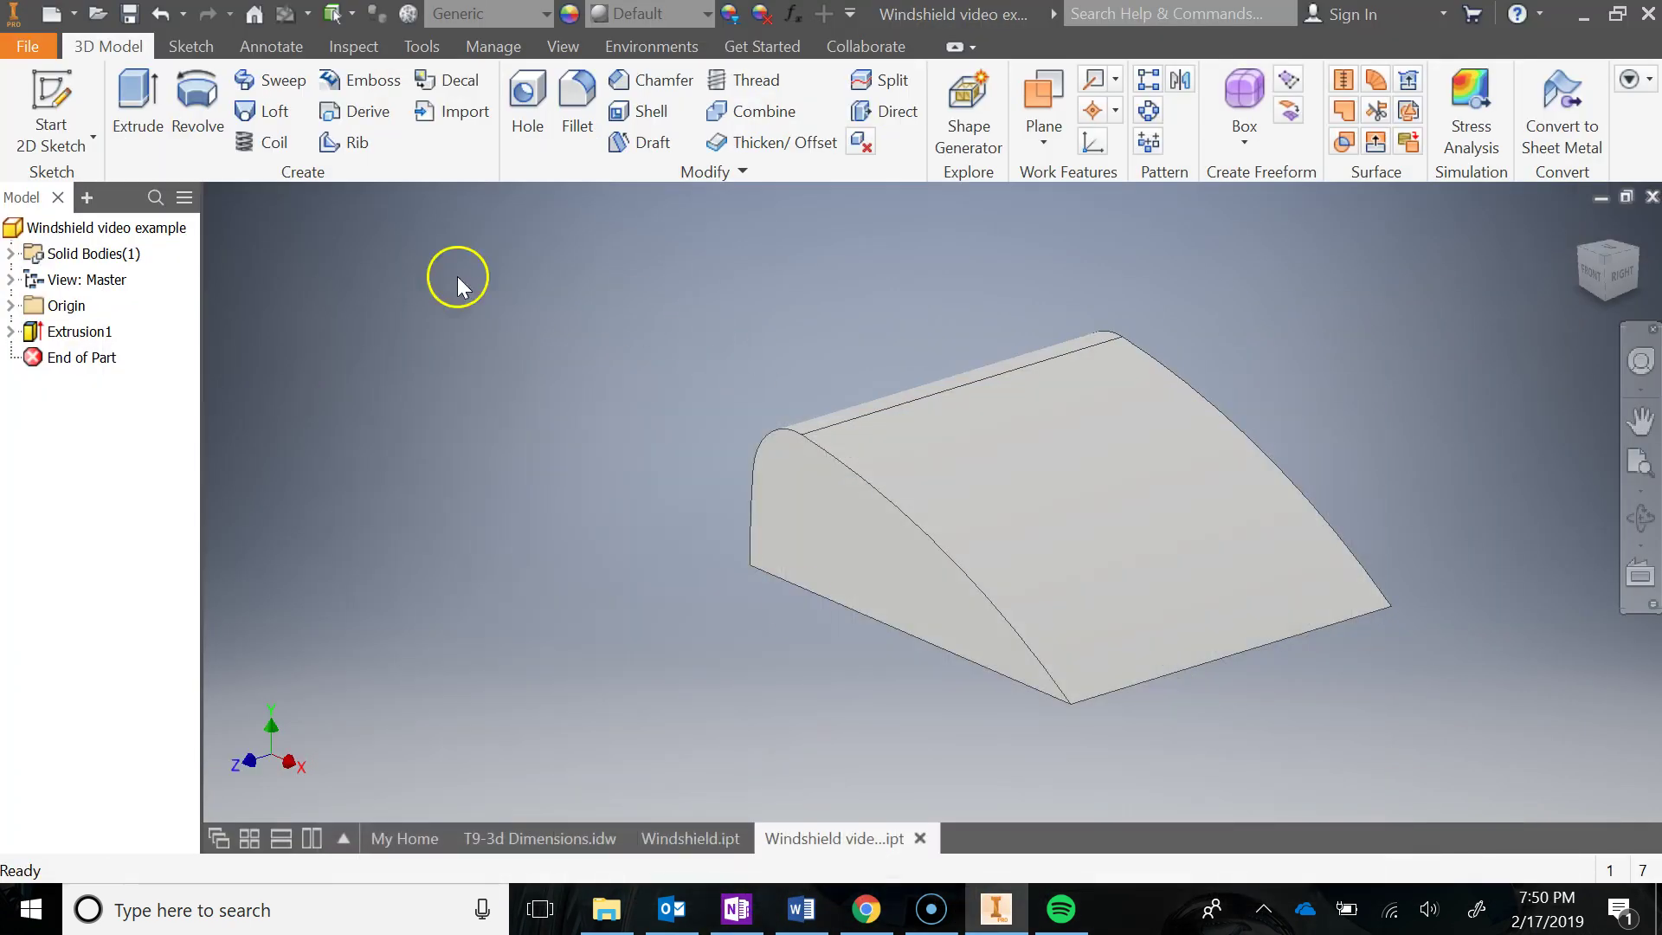
left_click(593, 128)
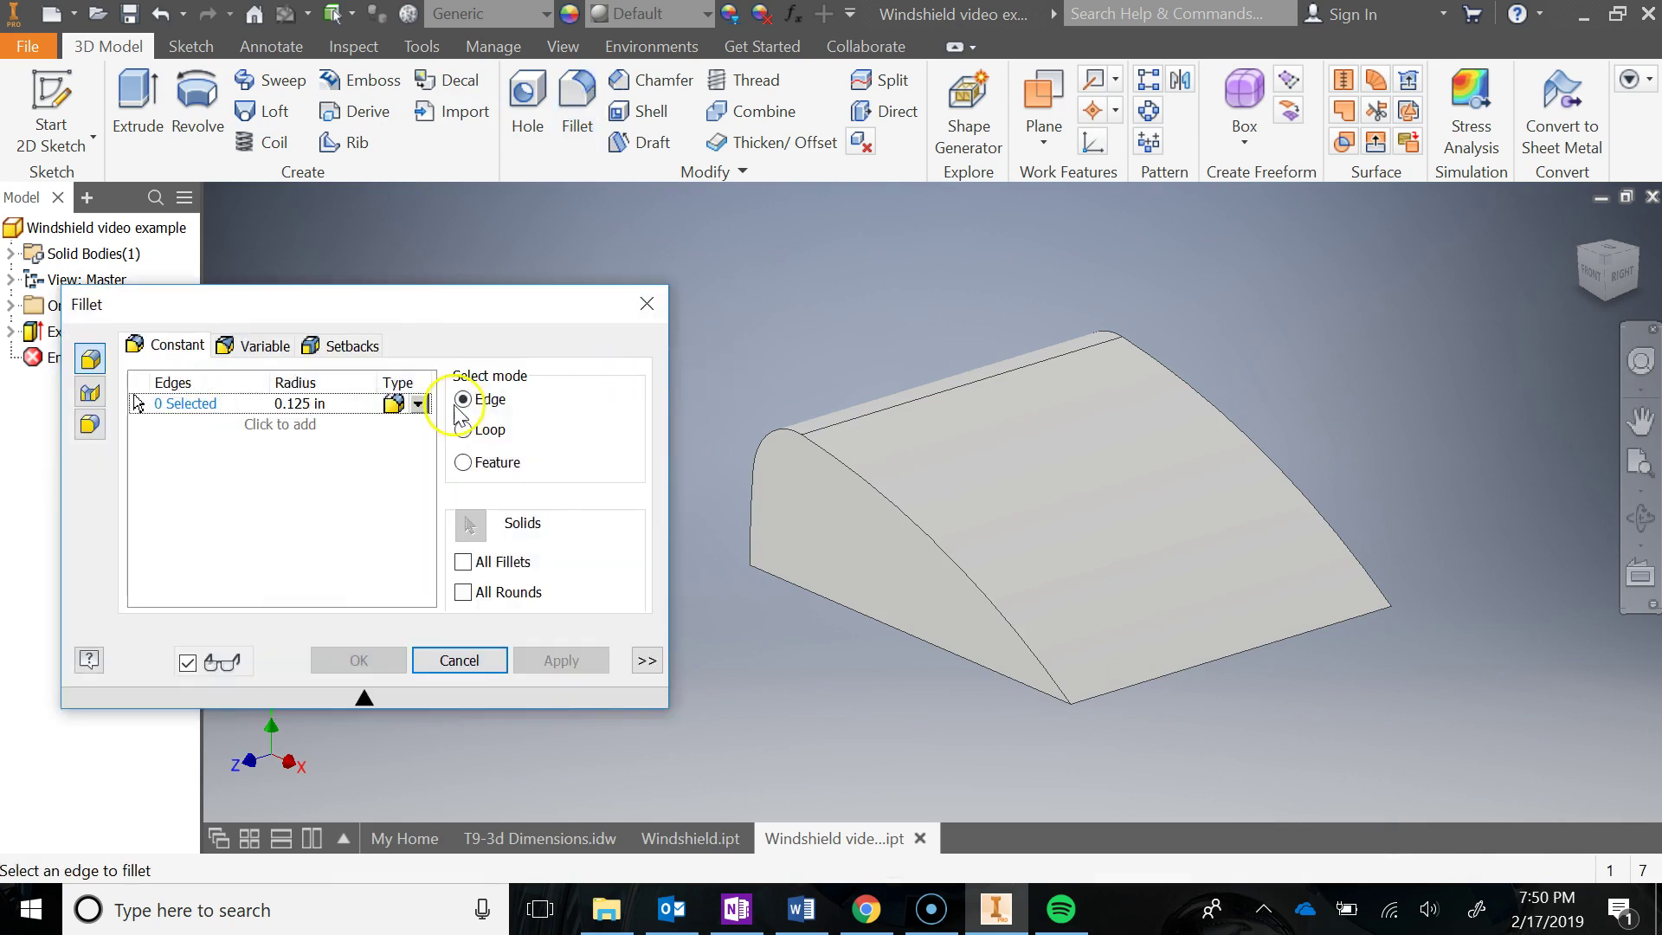
left_click(303, 404)
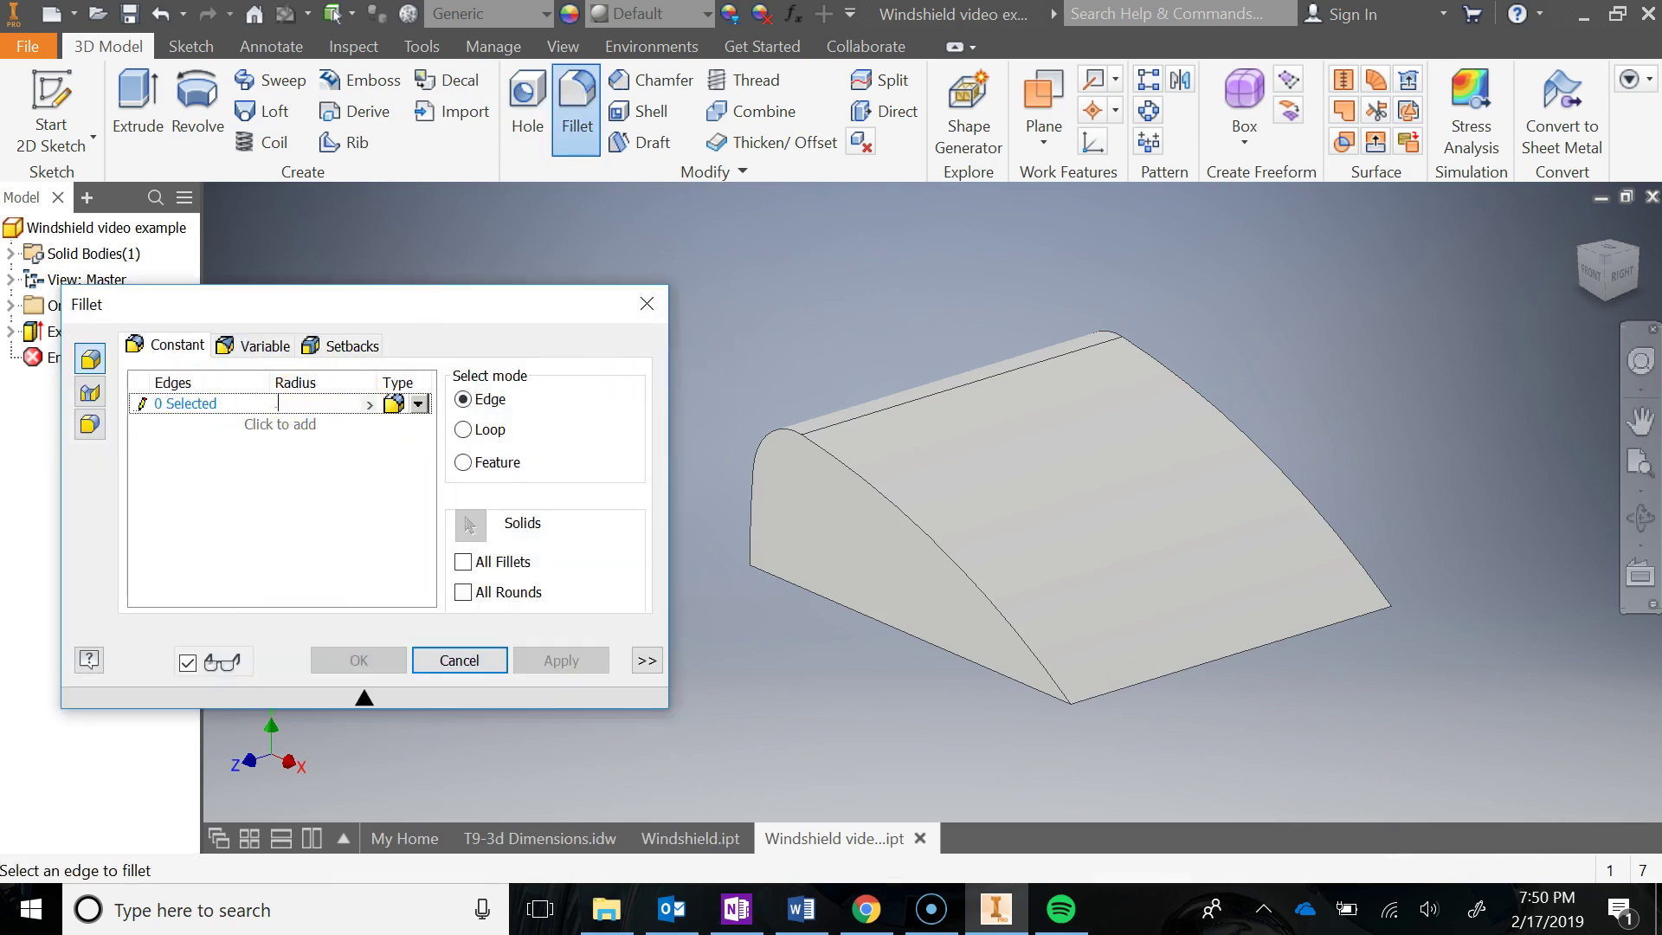
left_click(868, 483)
left_click(1197, 395)
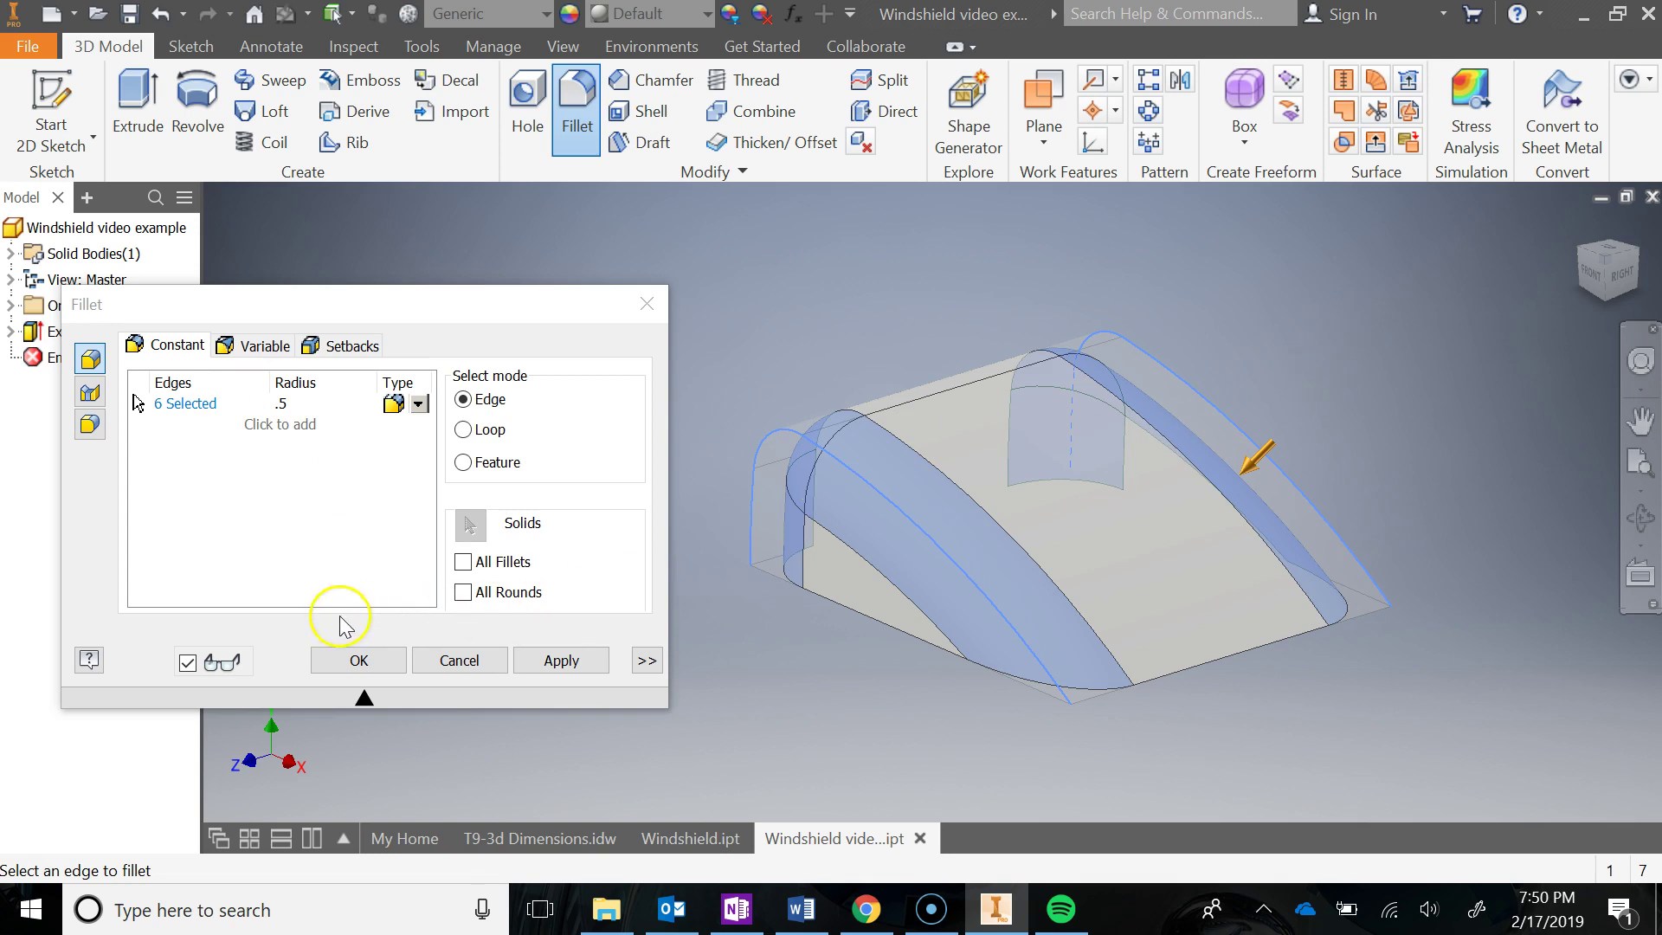
left_click(360, 662)
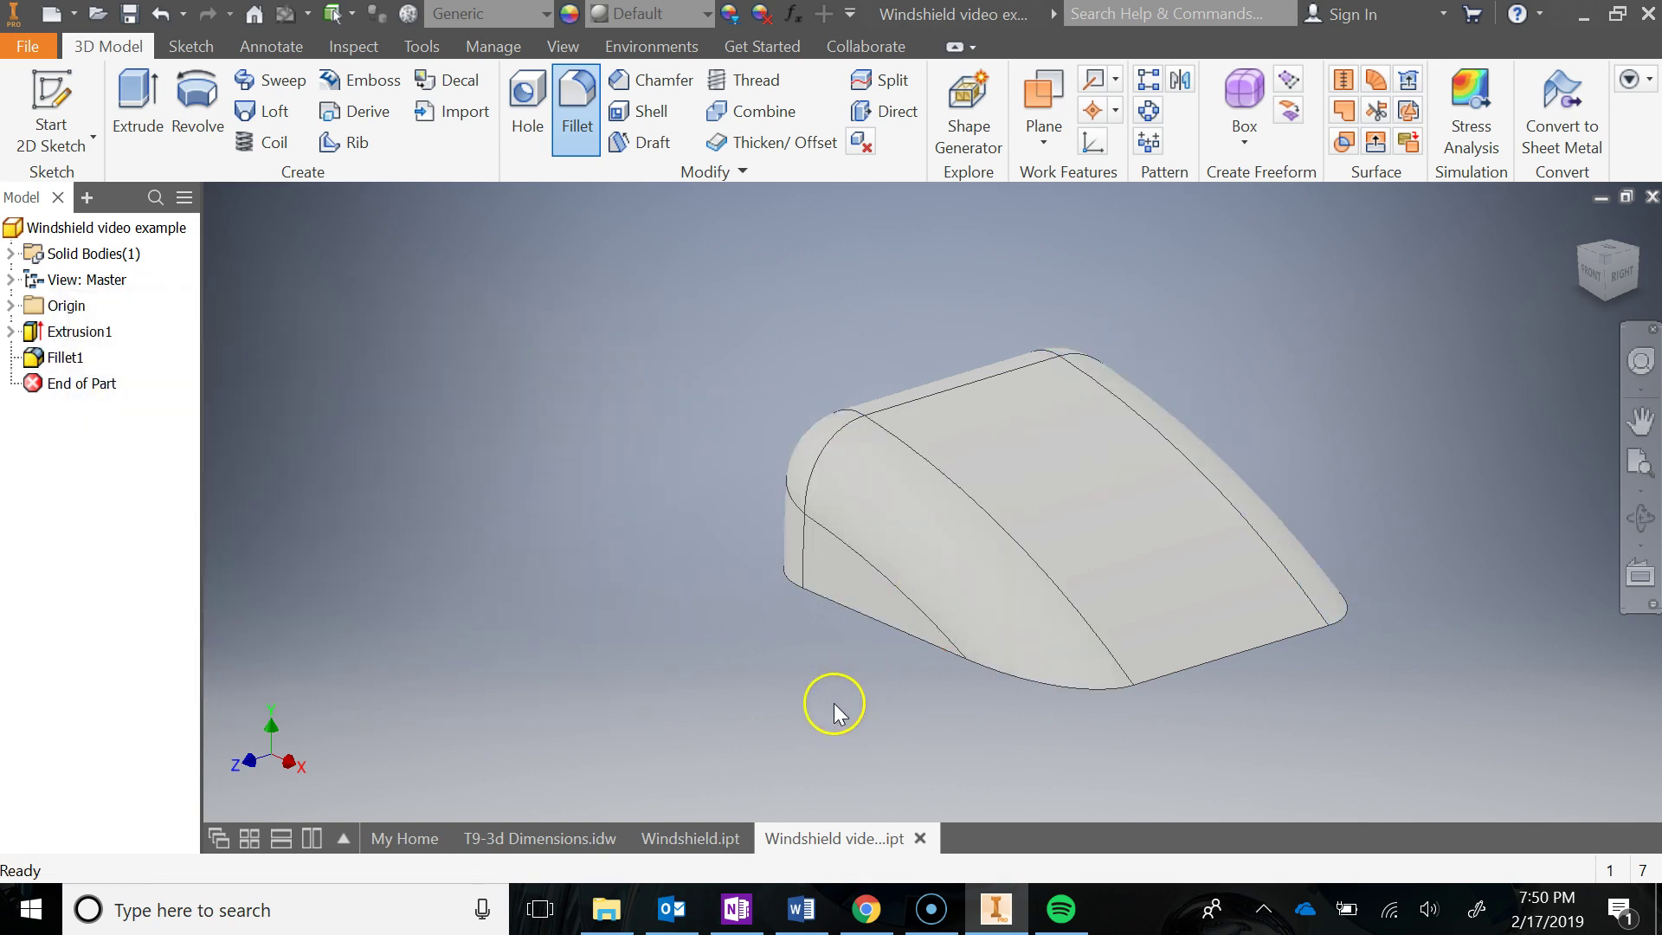
key("F4")
left_click_drag(757, 672, 903, 647)
left_click(1578, 226)
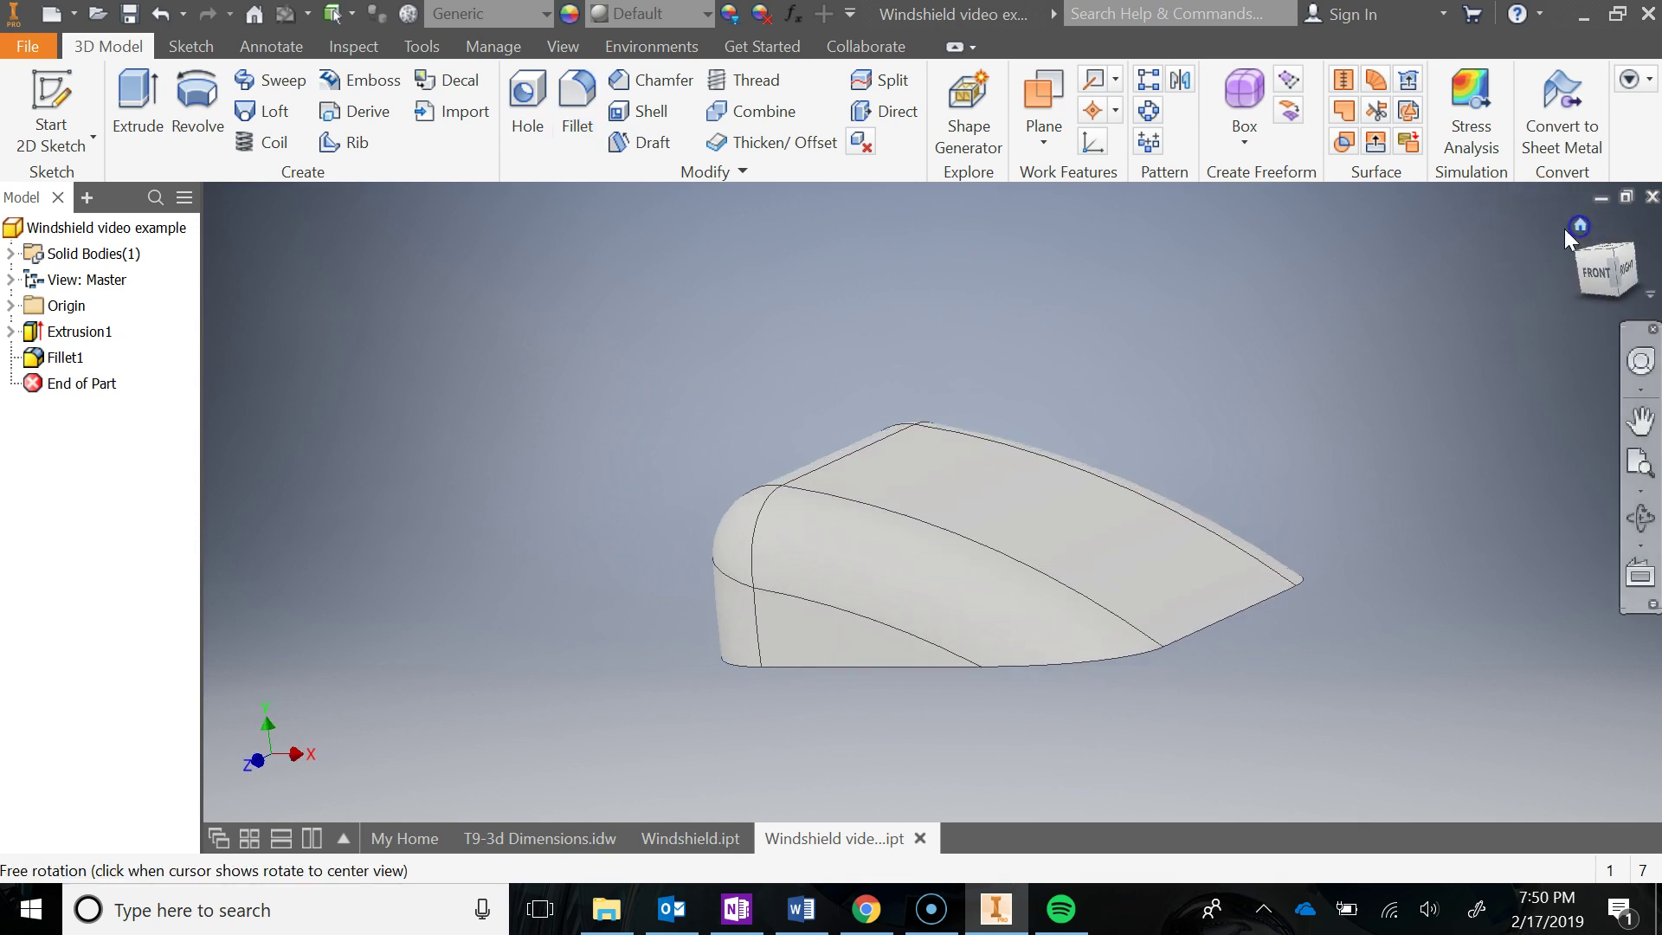
Check the wall thickness in the OneNote drawing and try to shell the Inventor body 0.07 in thick, removing the curved outer faces and the flat bottom face
left_click(744, 919)
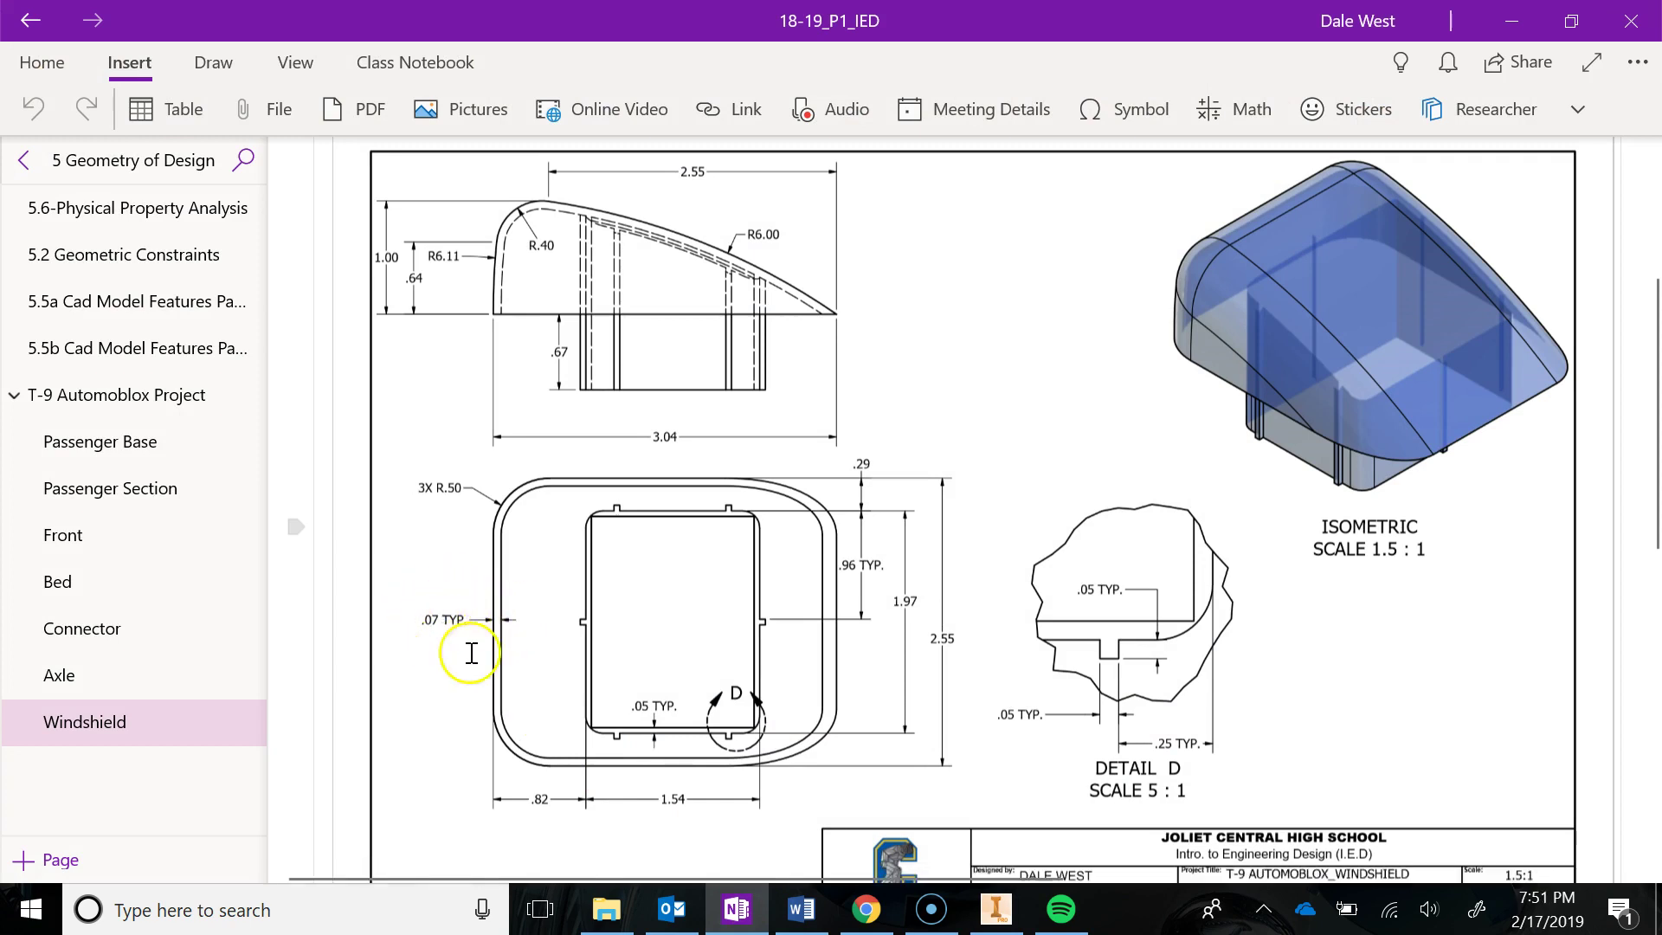
left_click(996, 908)
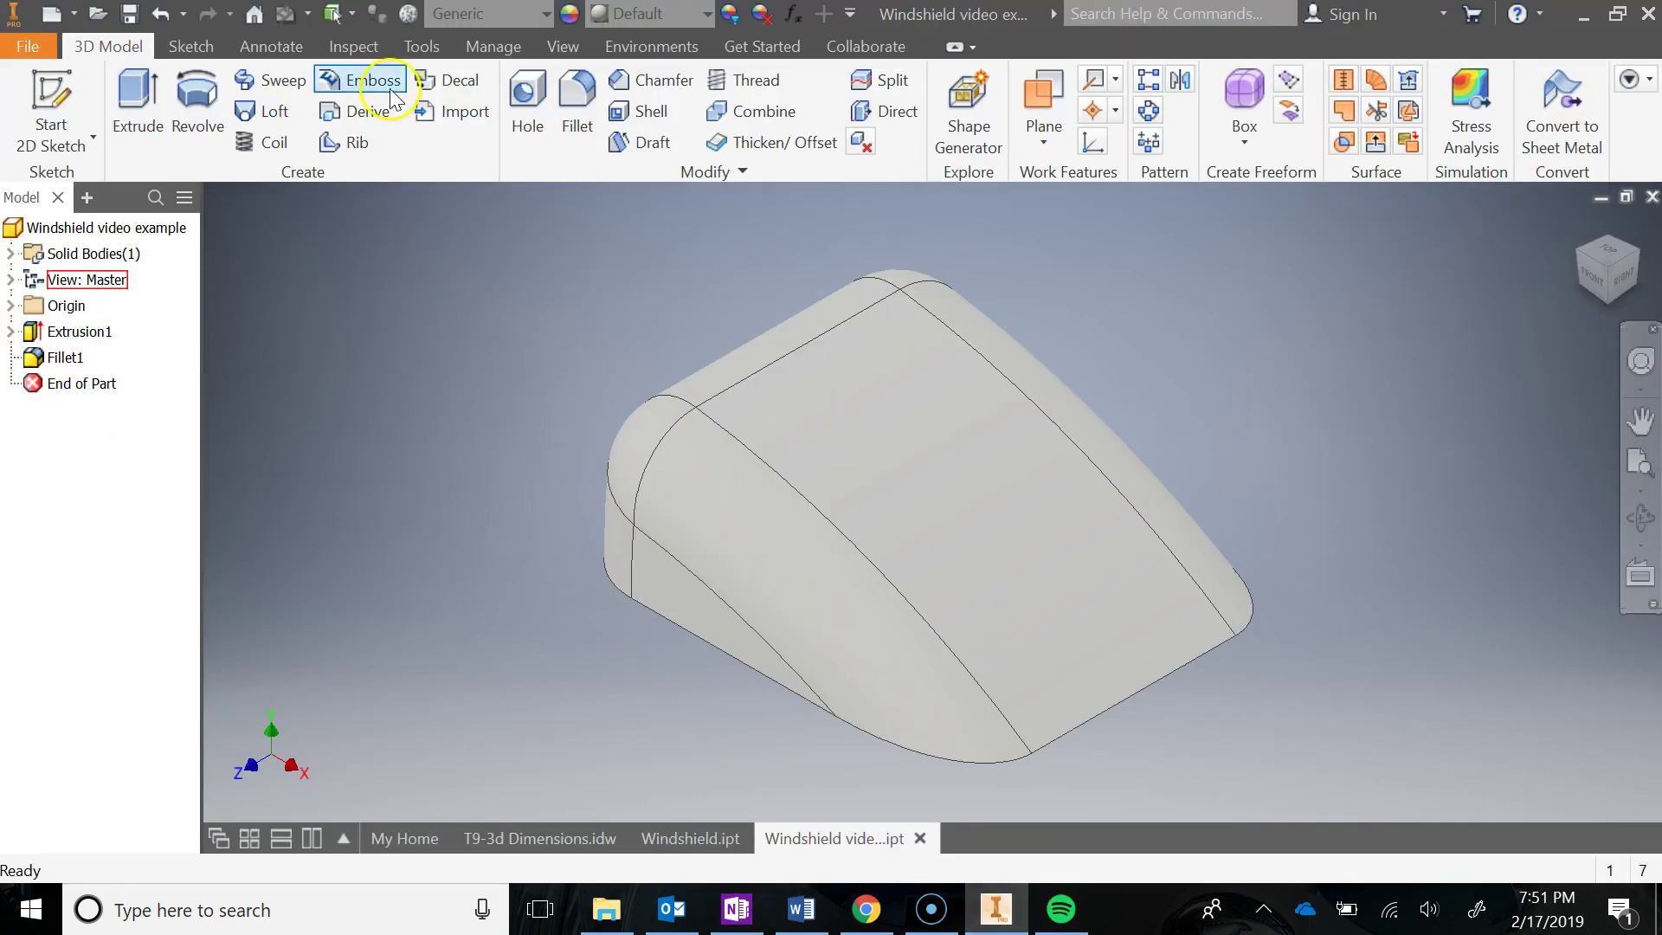
left_click(658, 114)
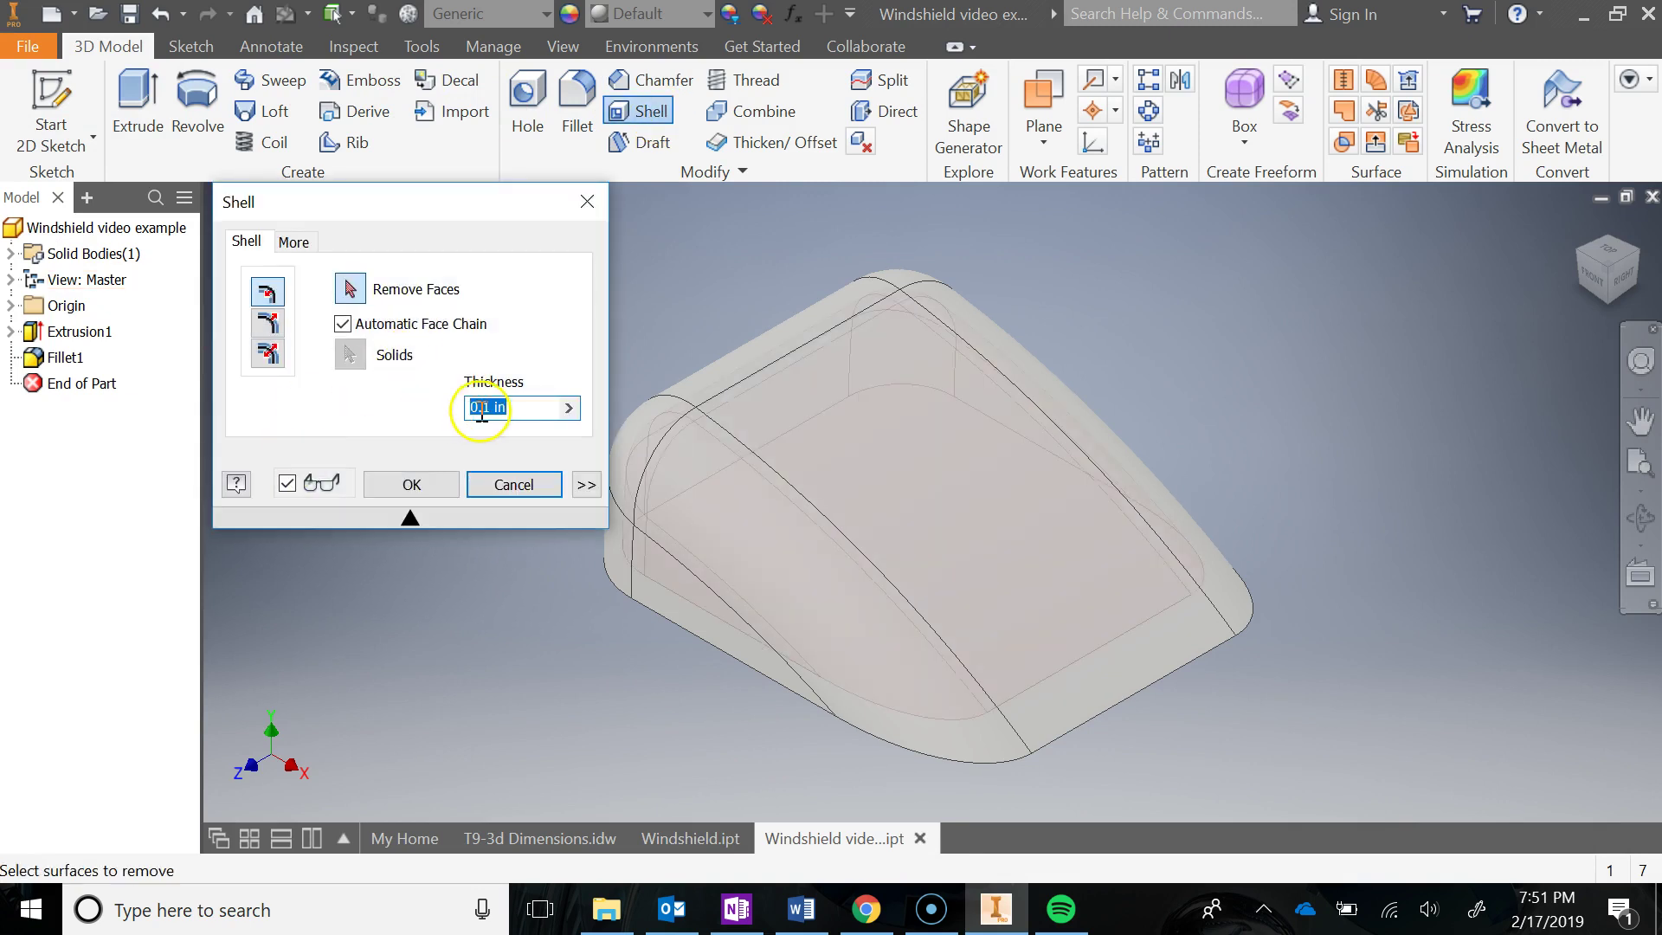
type(".07")
left_click(928, 456)
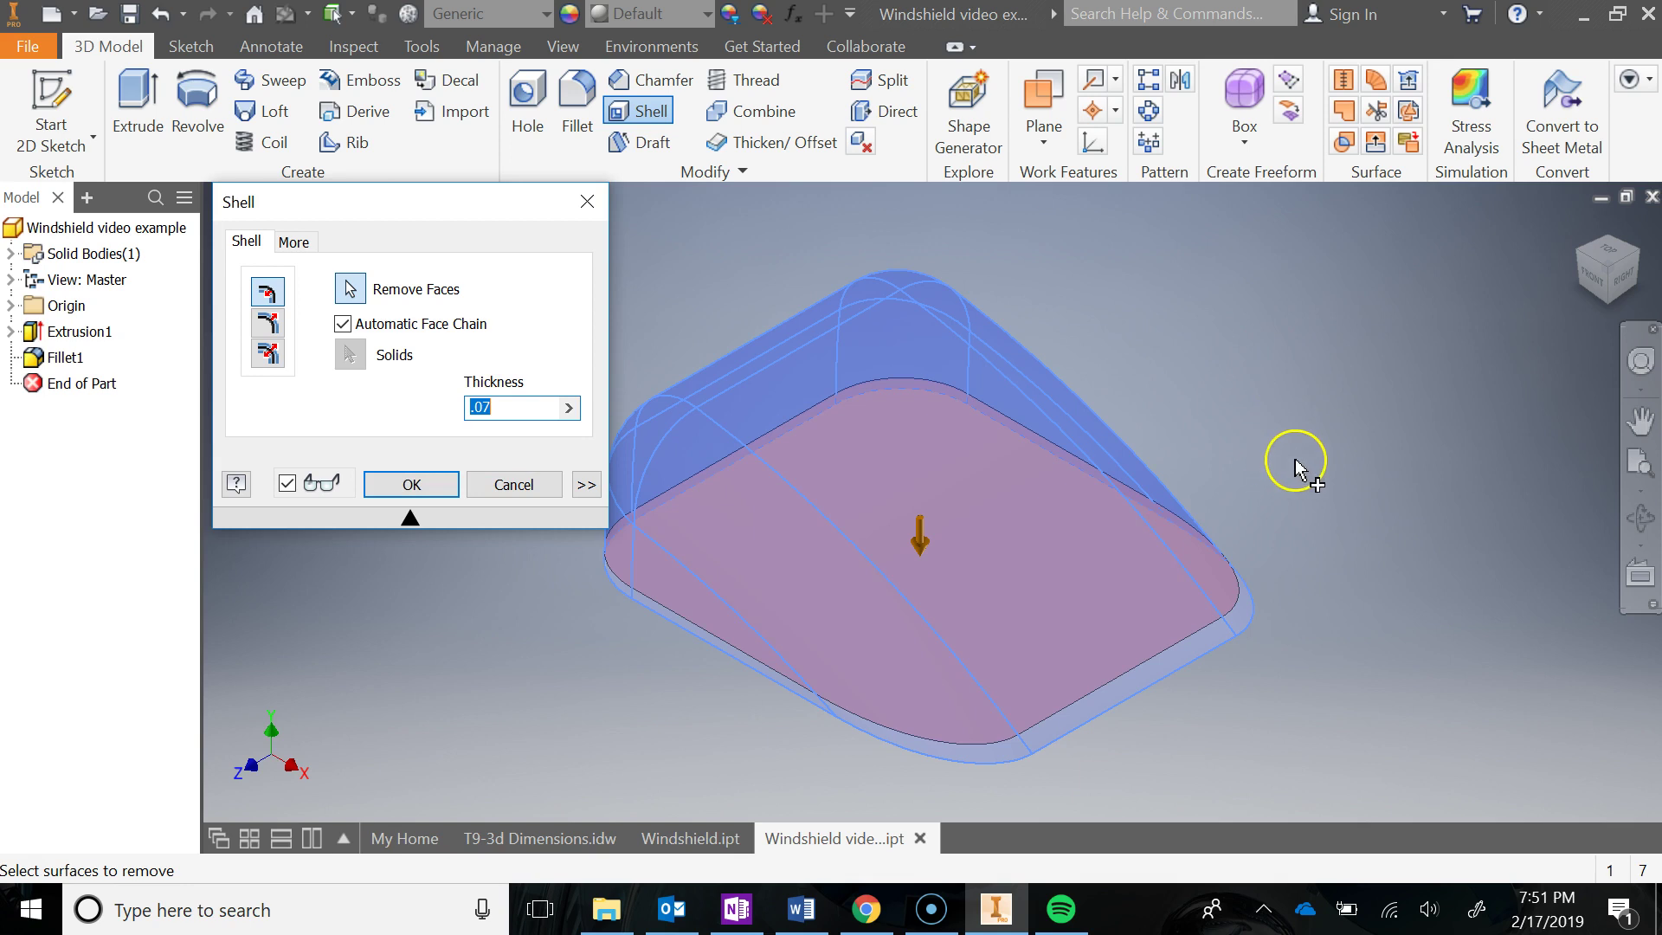
middle_click_drag(1285, 576, 1270, 459, "shift")
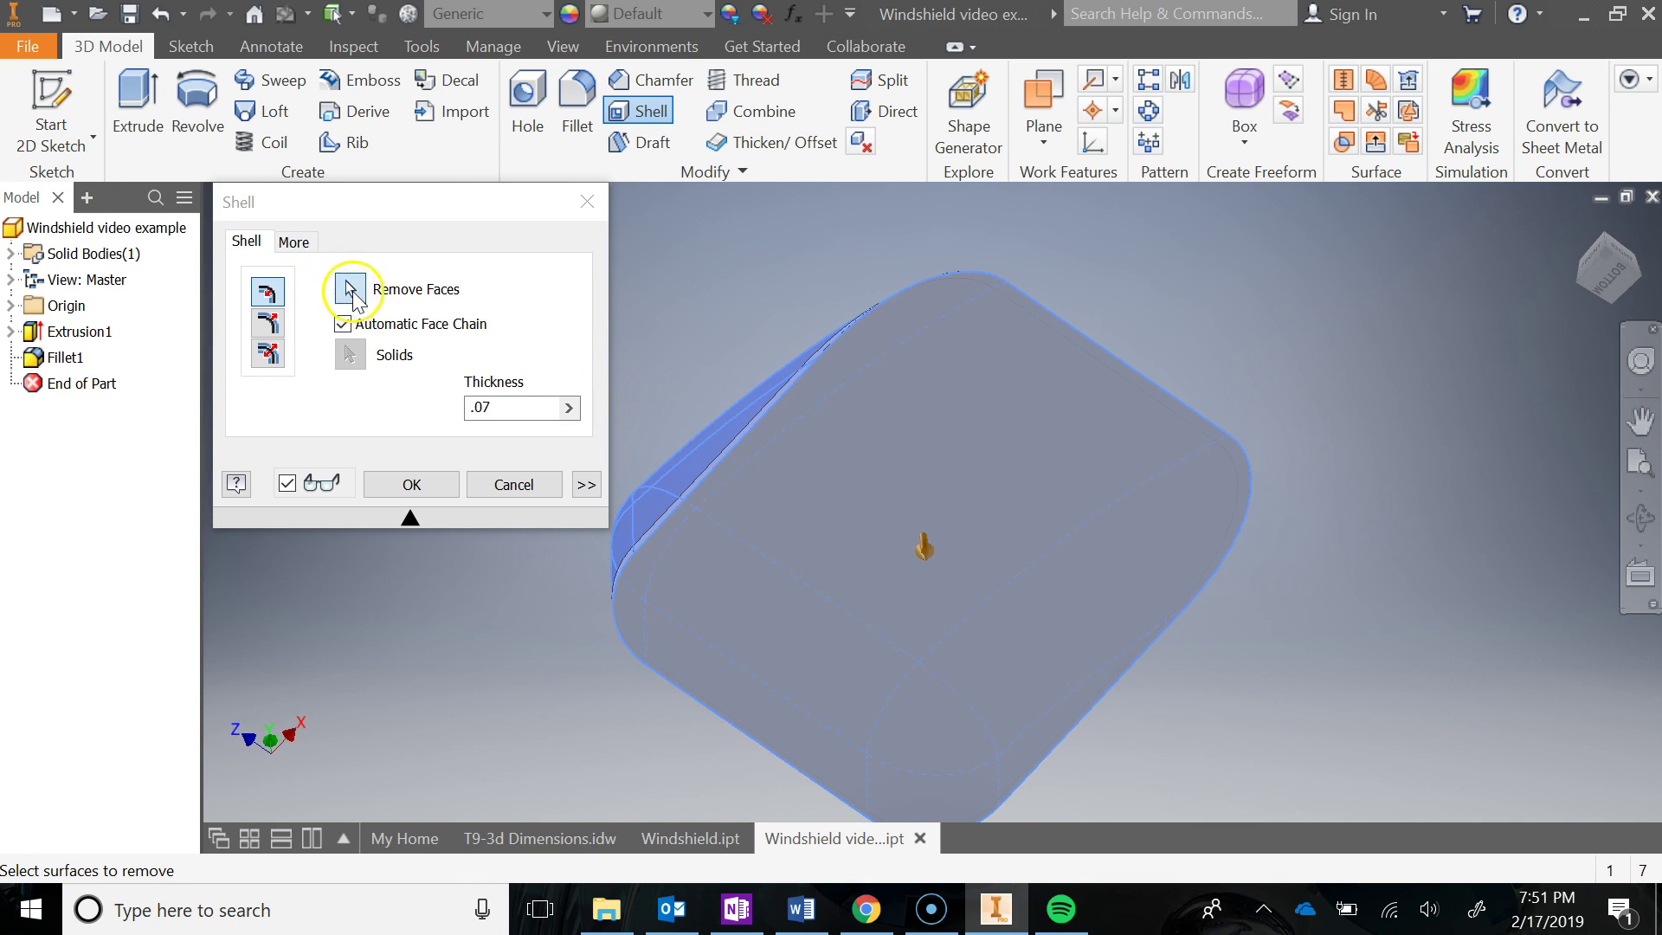
middle_click_drag(723, 326, 864, 482, "shift")
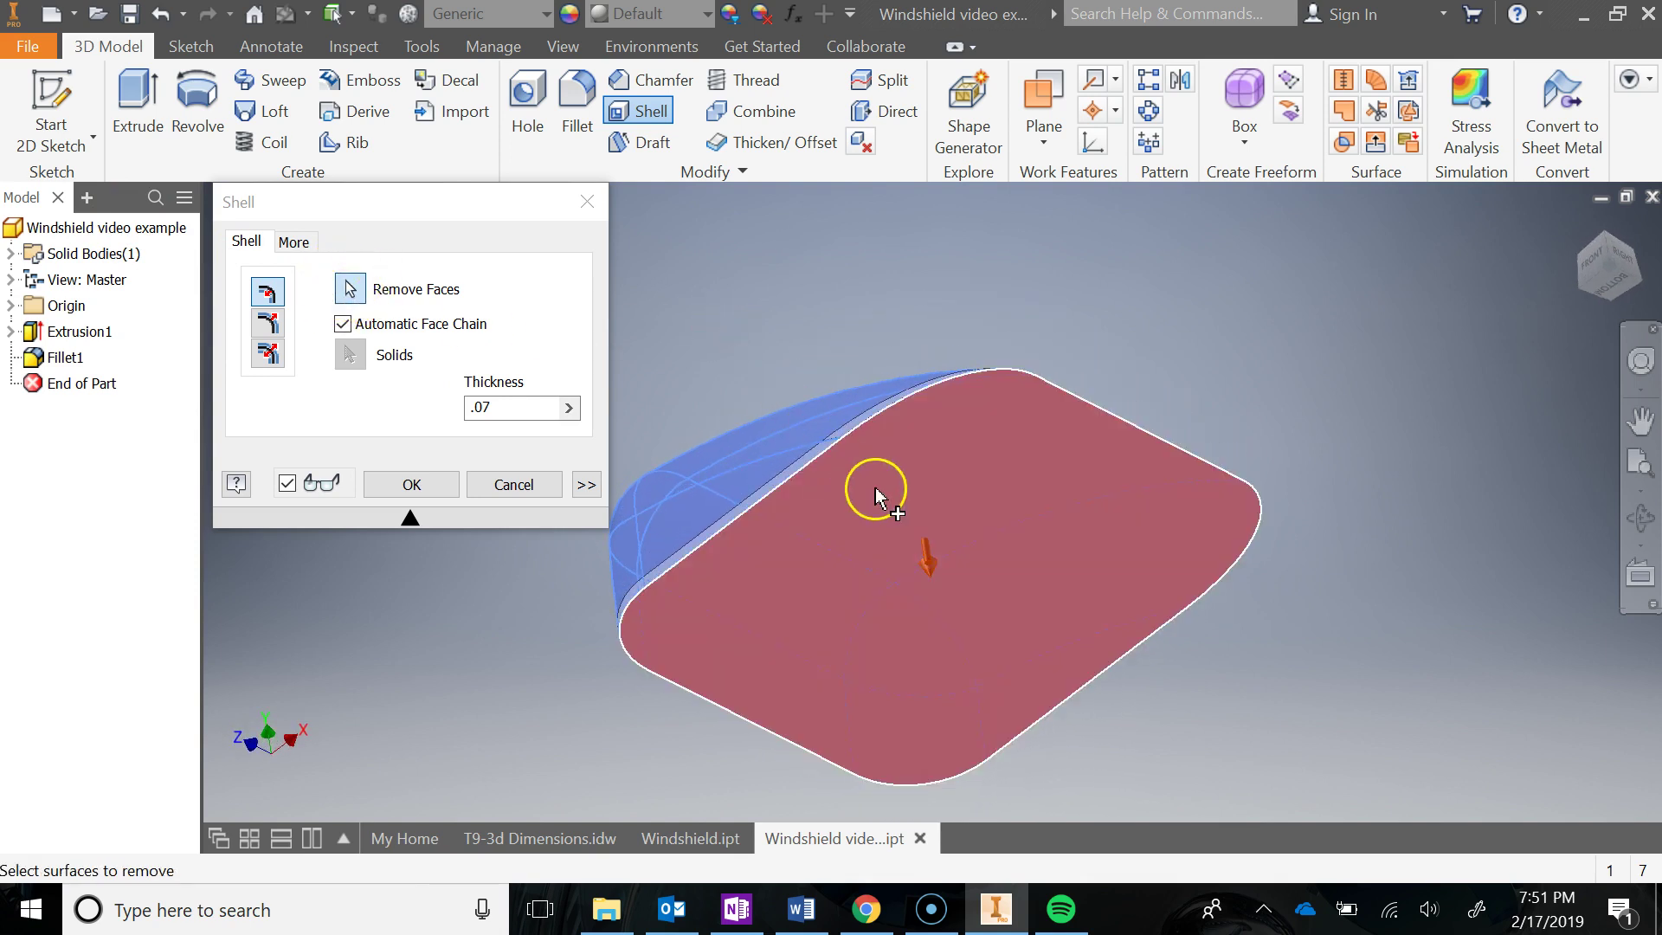
left_click(909, 504)
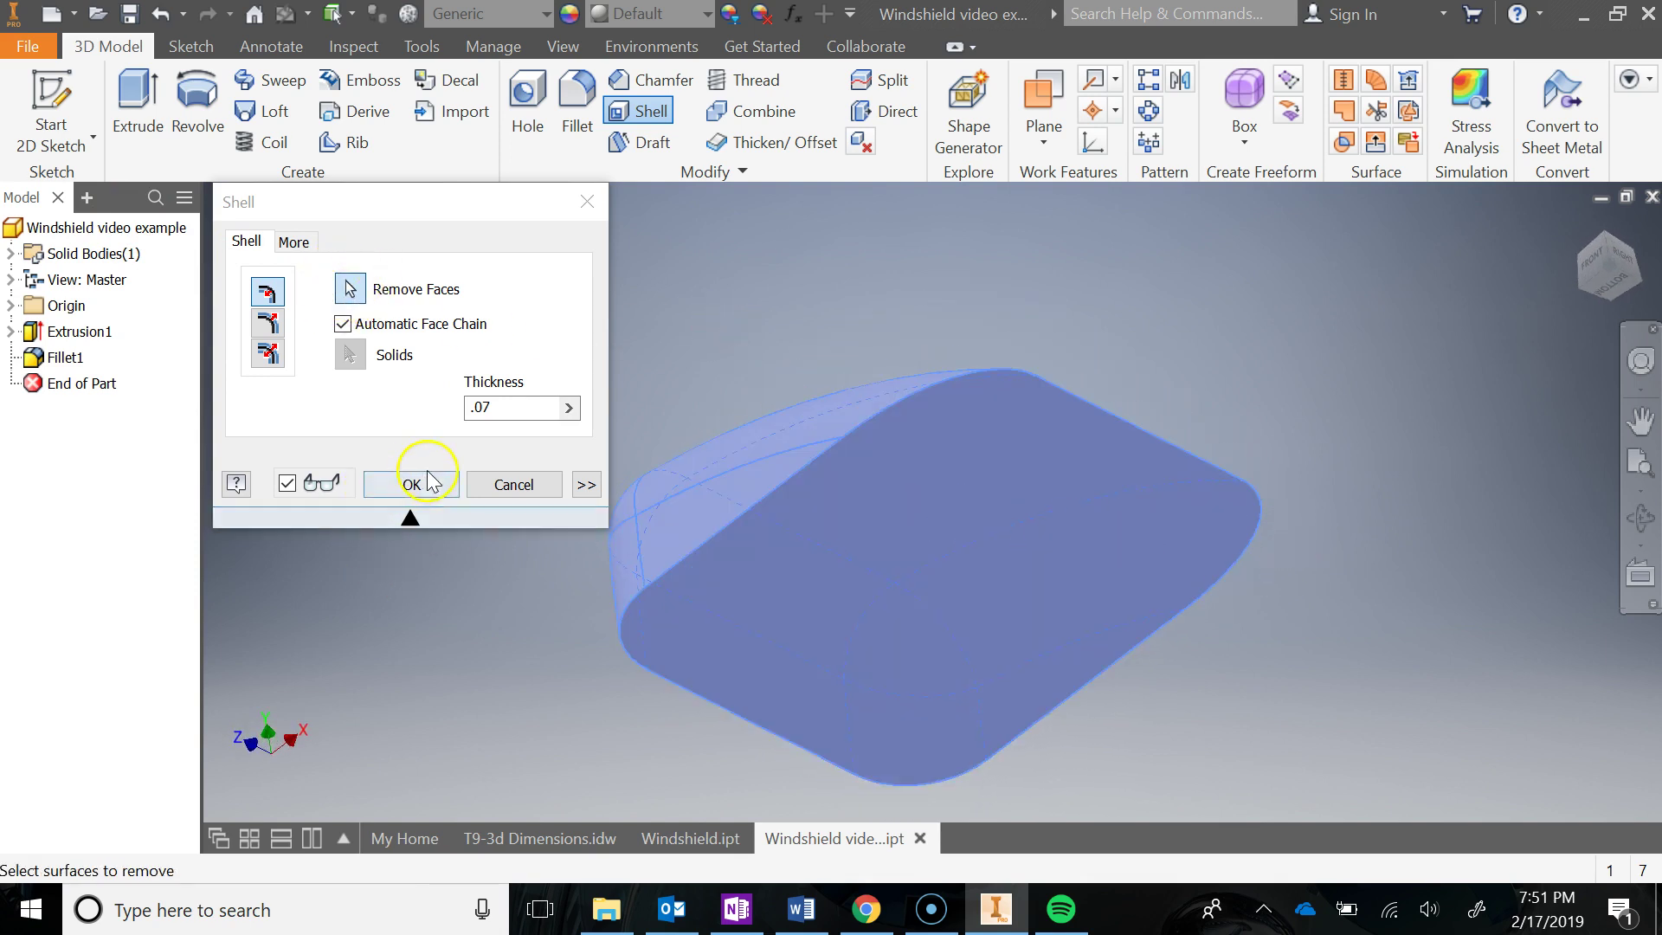
left_click(429, 488)
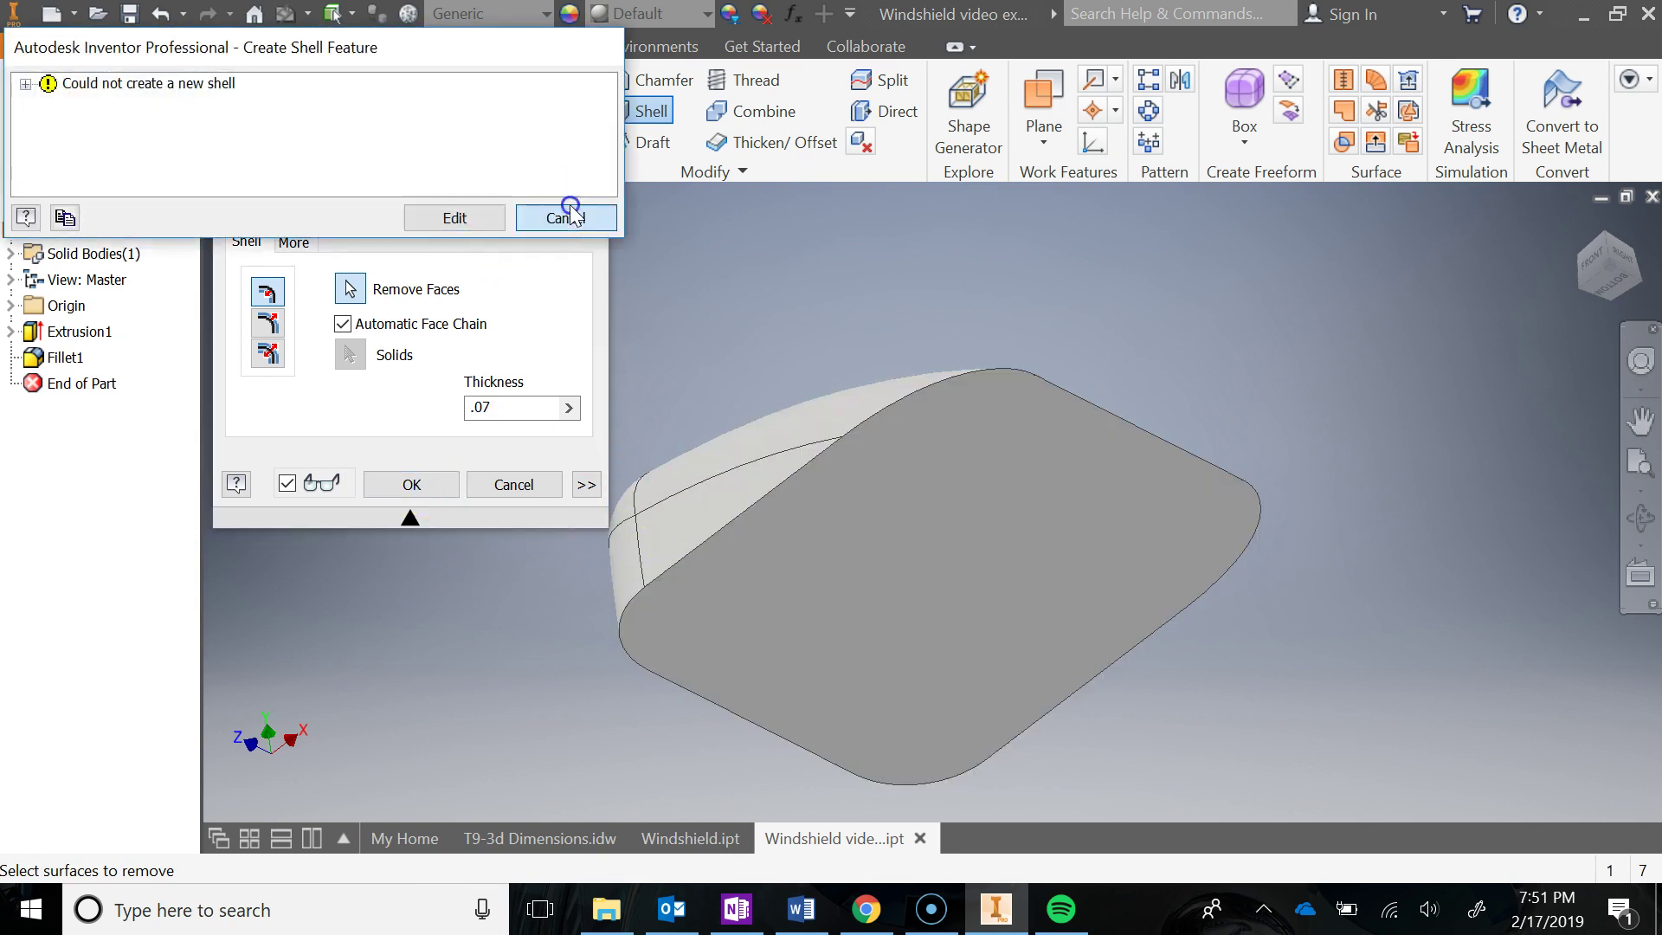
left_click(558, 217)
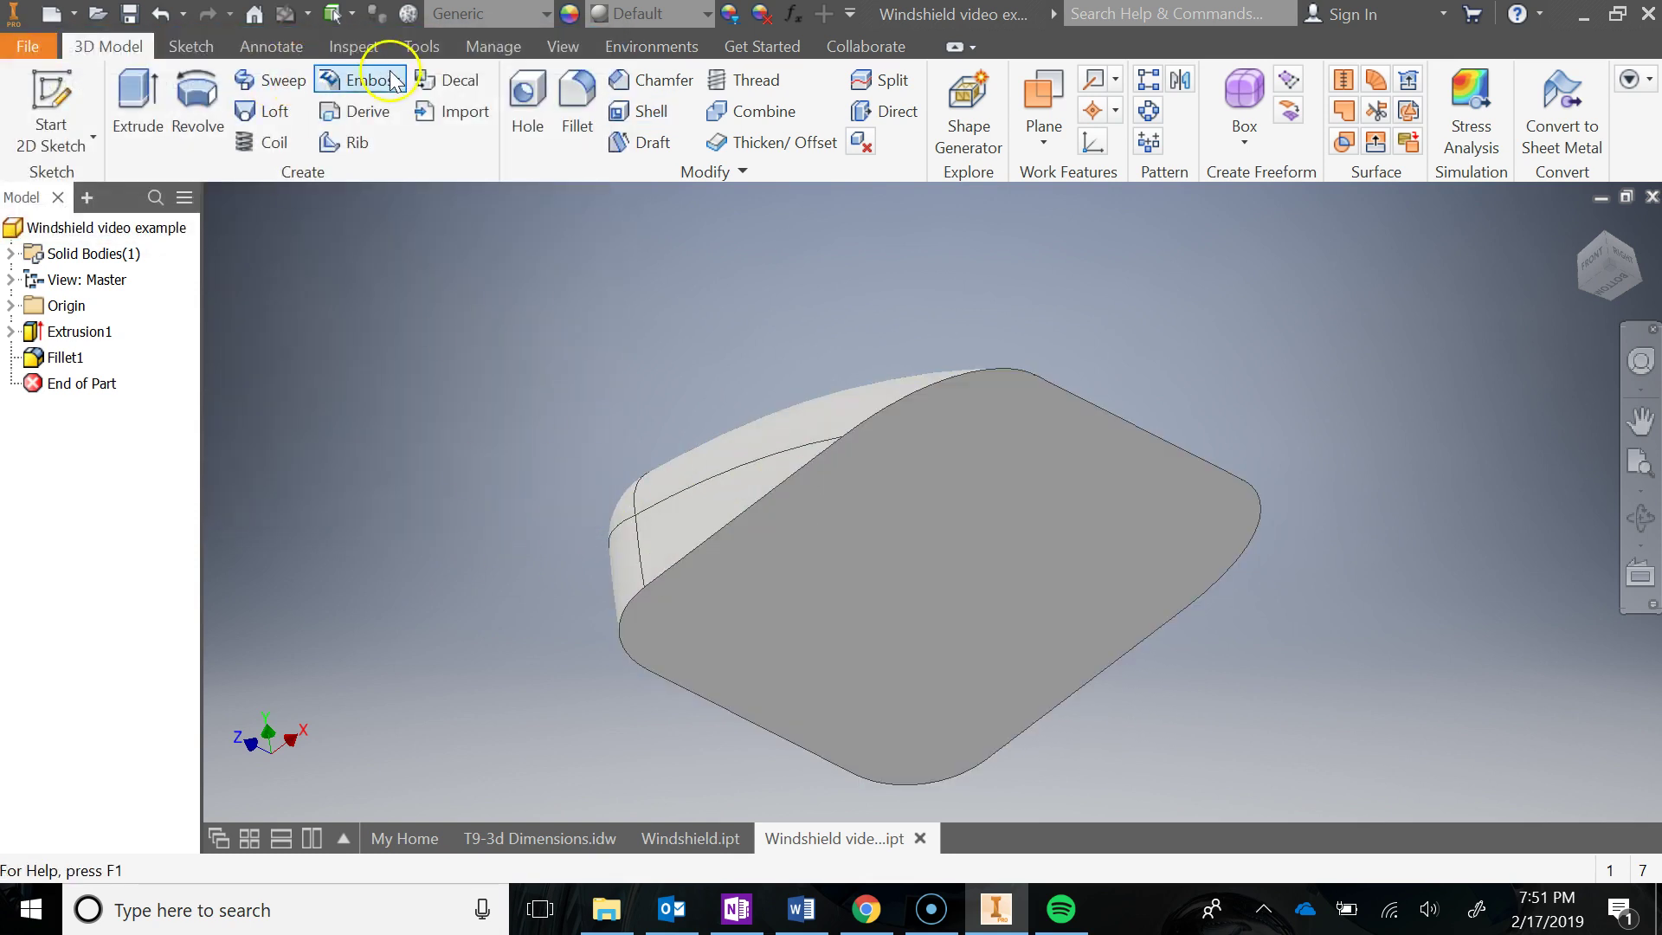
Shell the windshield body with a 0.07 in wall thickness, removing only the flat bottom face
left_click(645, 111)
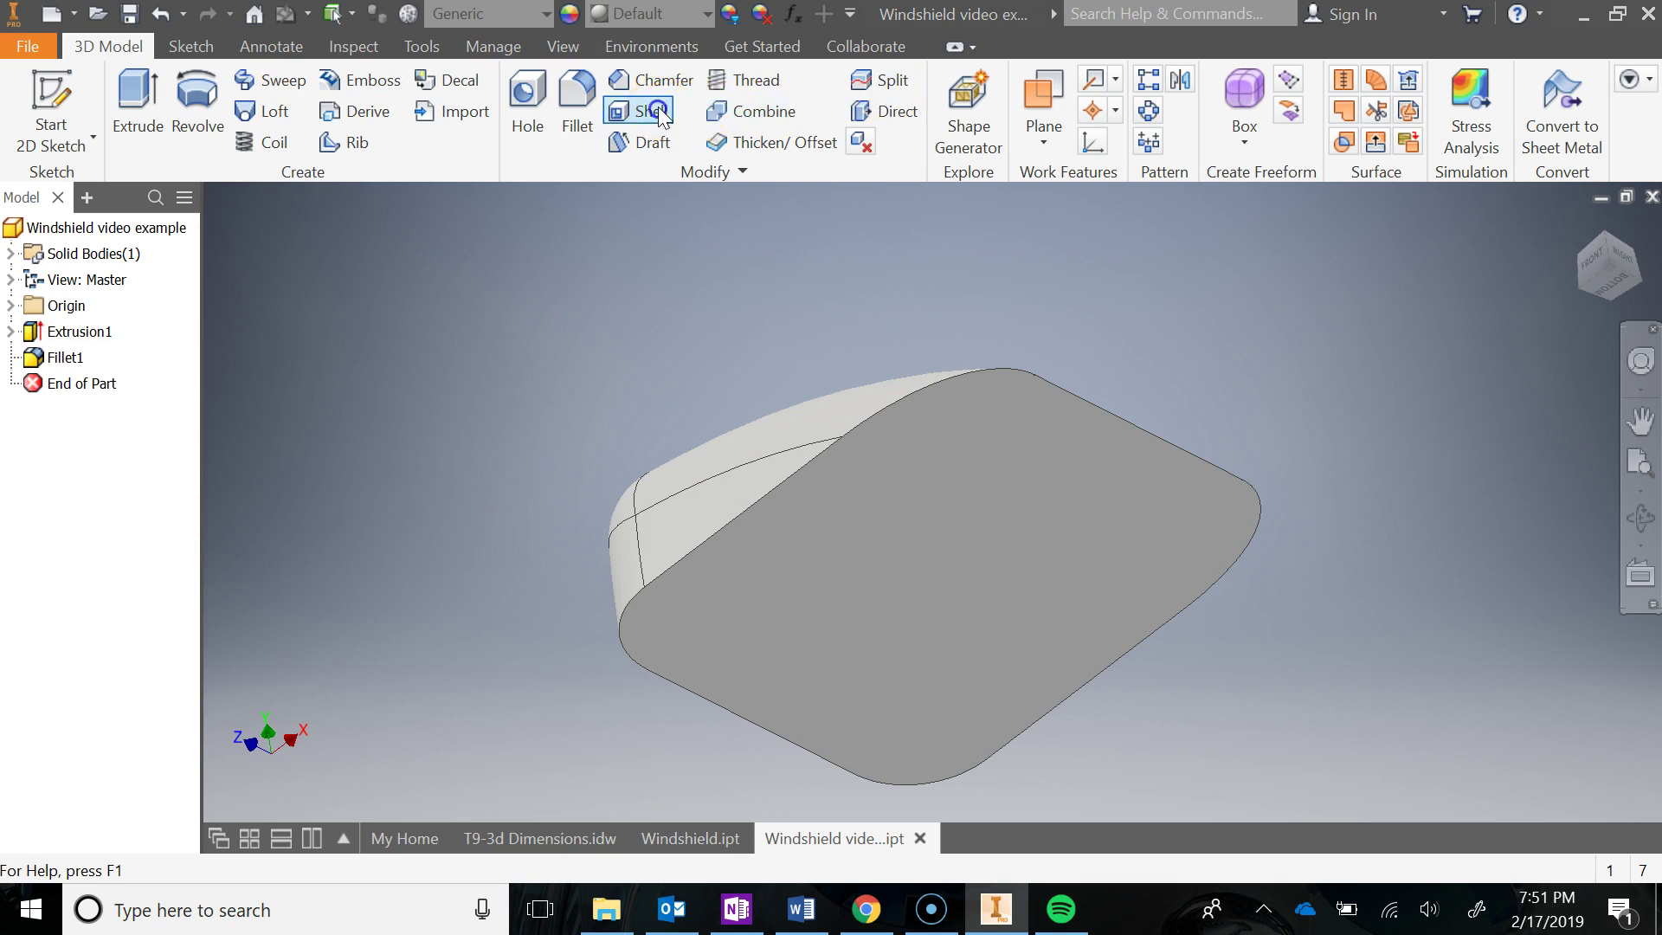
left_click(822, 519)
mouse_move(1198, 393)
middle_mouse_down("shift")
mouse_move(1194, 430)
mouse_move(1183, 379)
middle_mouse_up("shift")
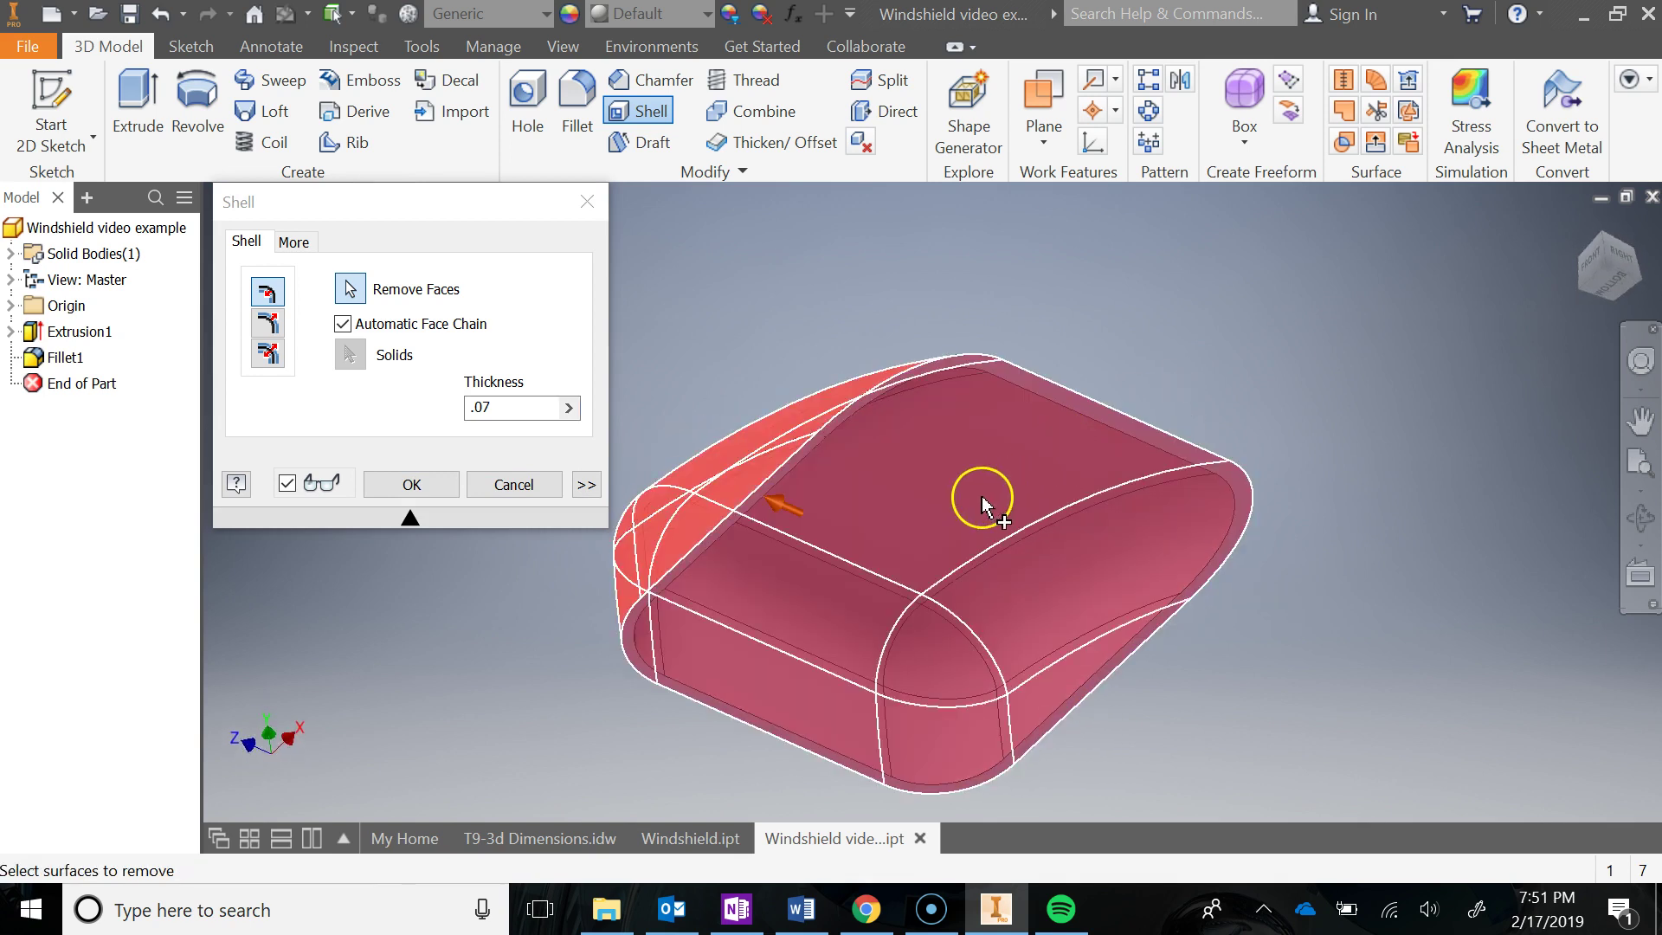
left_click(408, 484)
middle_click_drag(1228, 615, 1646, 487, "shift")
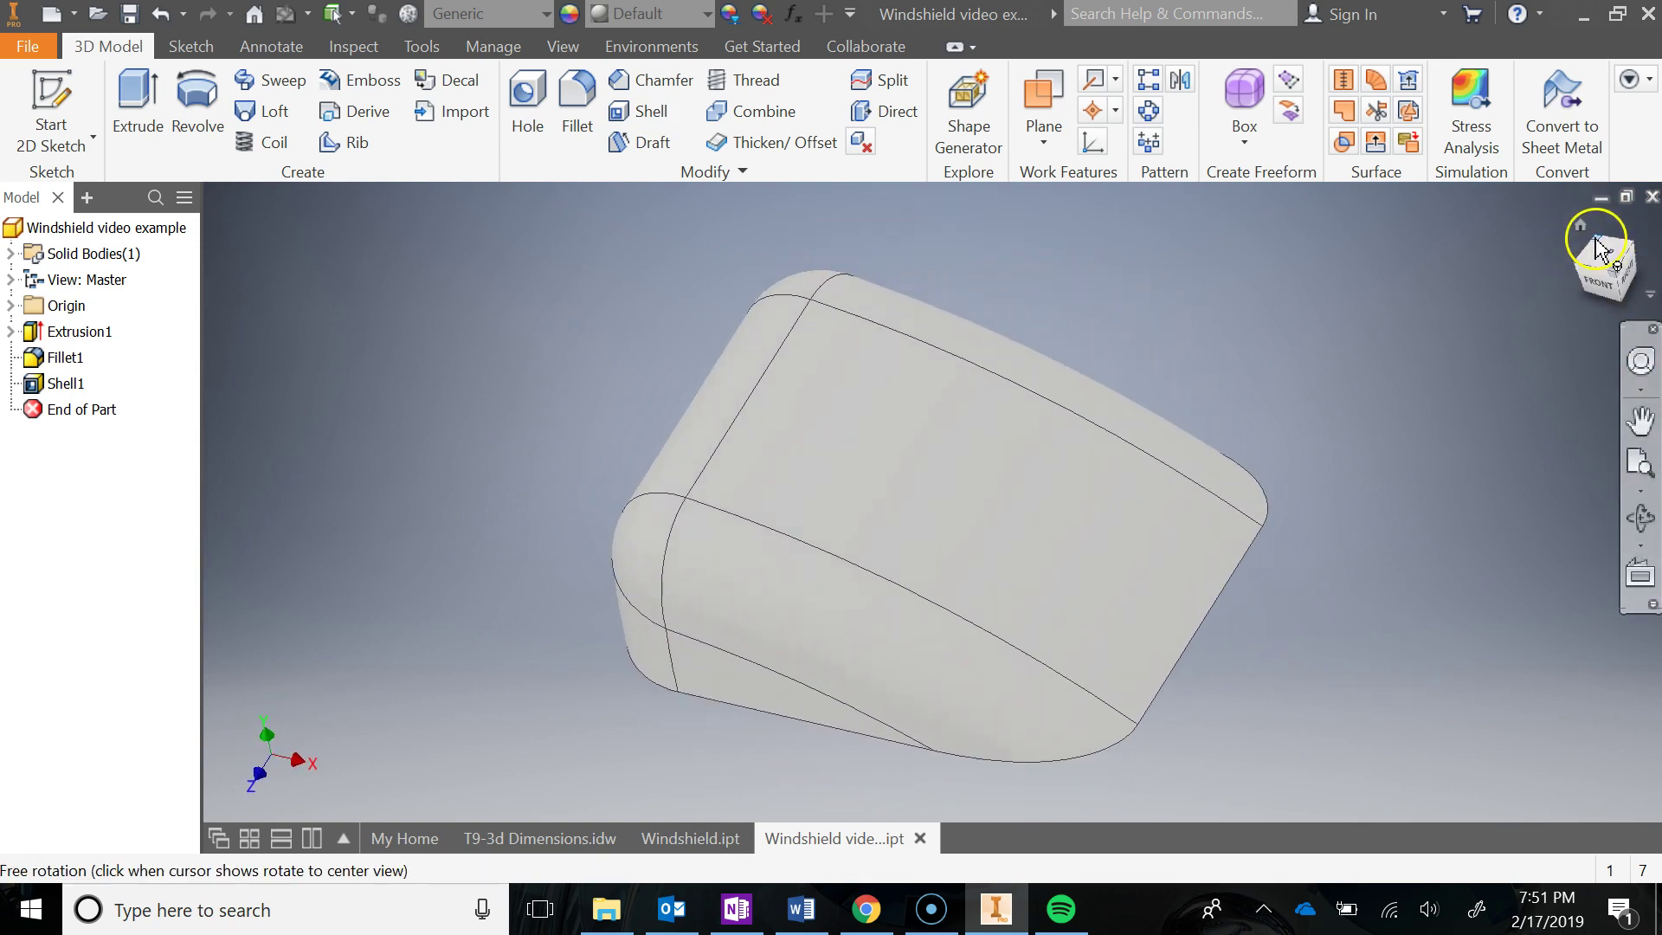
left_click(1580, 223)
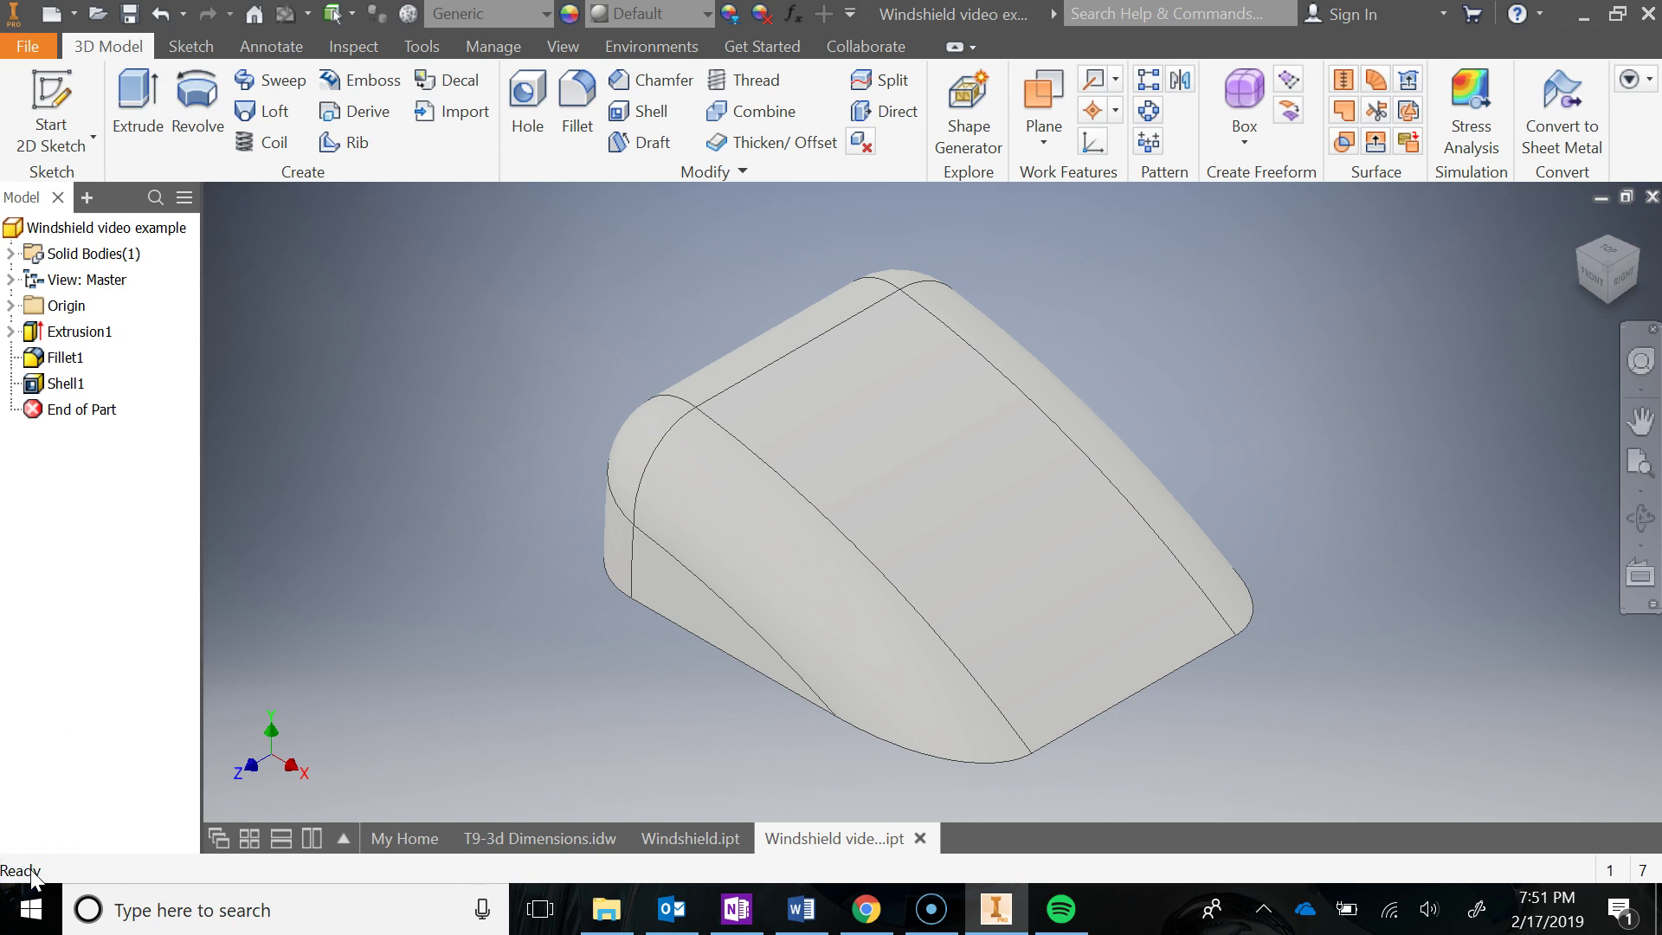
Check the inner rectangular frame in the OneNote drawing and start a 2D sketch on the shell's bottom rim face in Inventor
left_click(736, 908)
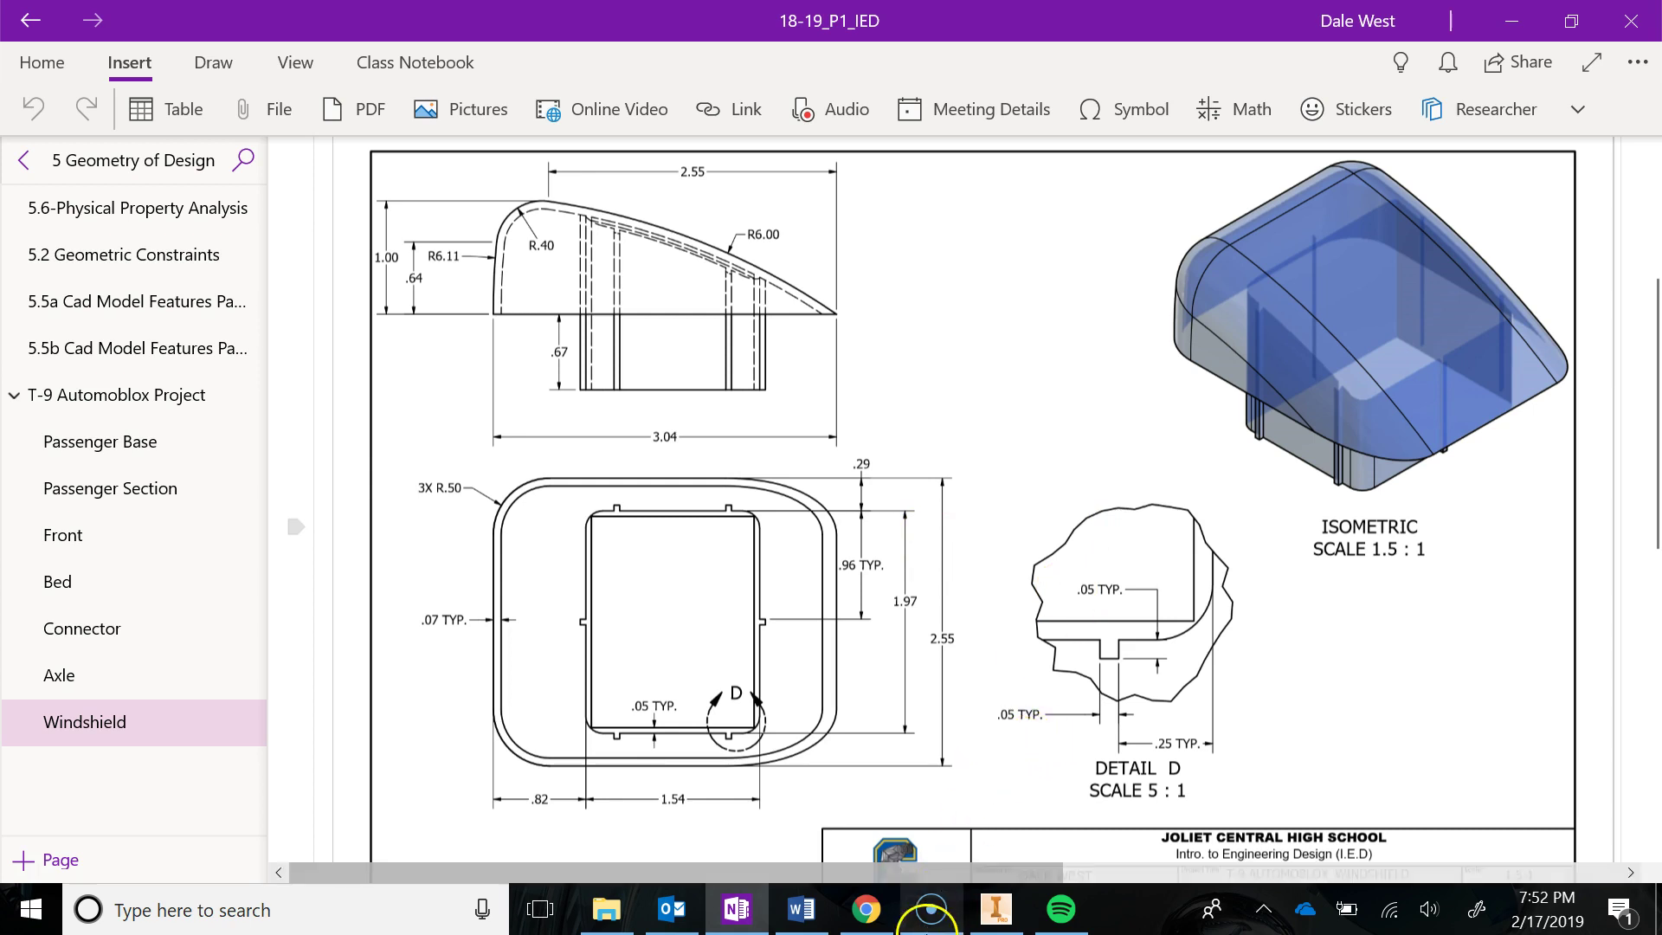
left_click(996, 909)
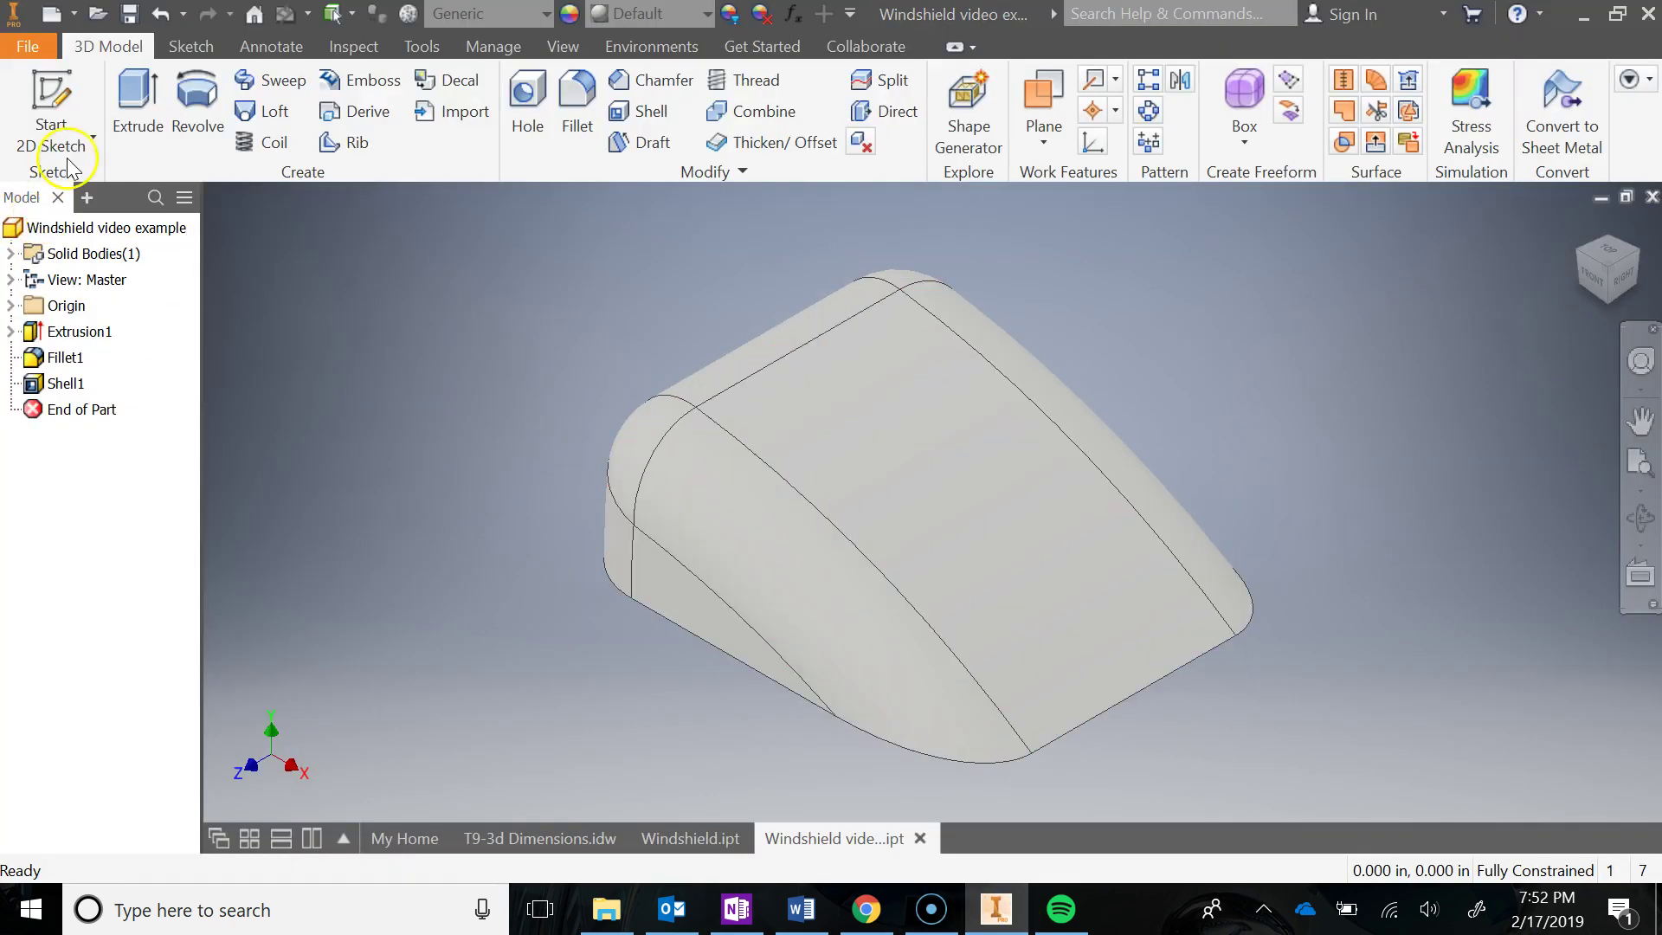
left_click(50, 104)
mouse_move(730, 493)
middle_mouse_down("shift")
mouse_move(776, 475)
mouse_move(812, 386)
mouse_move(692, 414)
middle_mouse_up("shift")
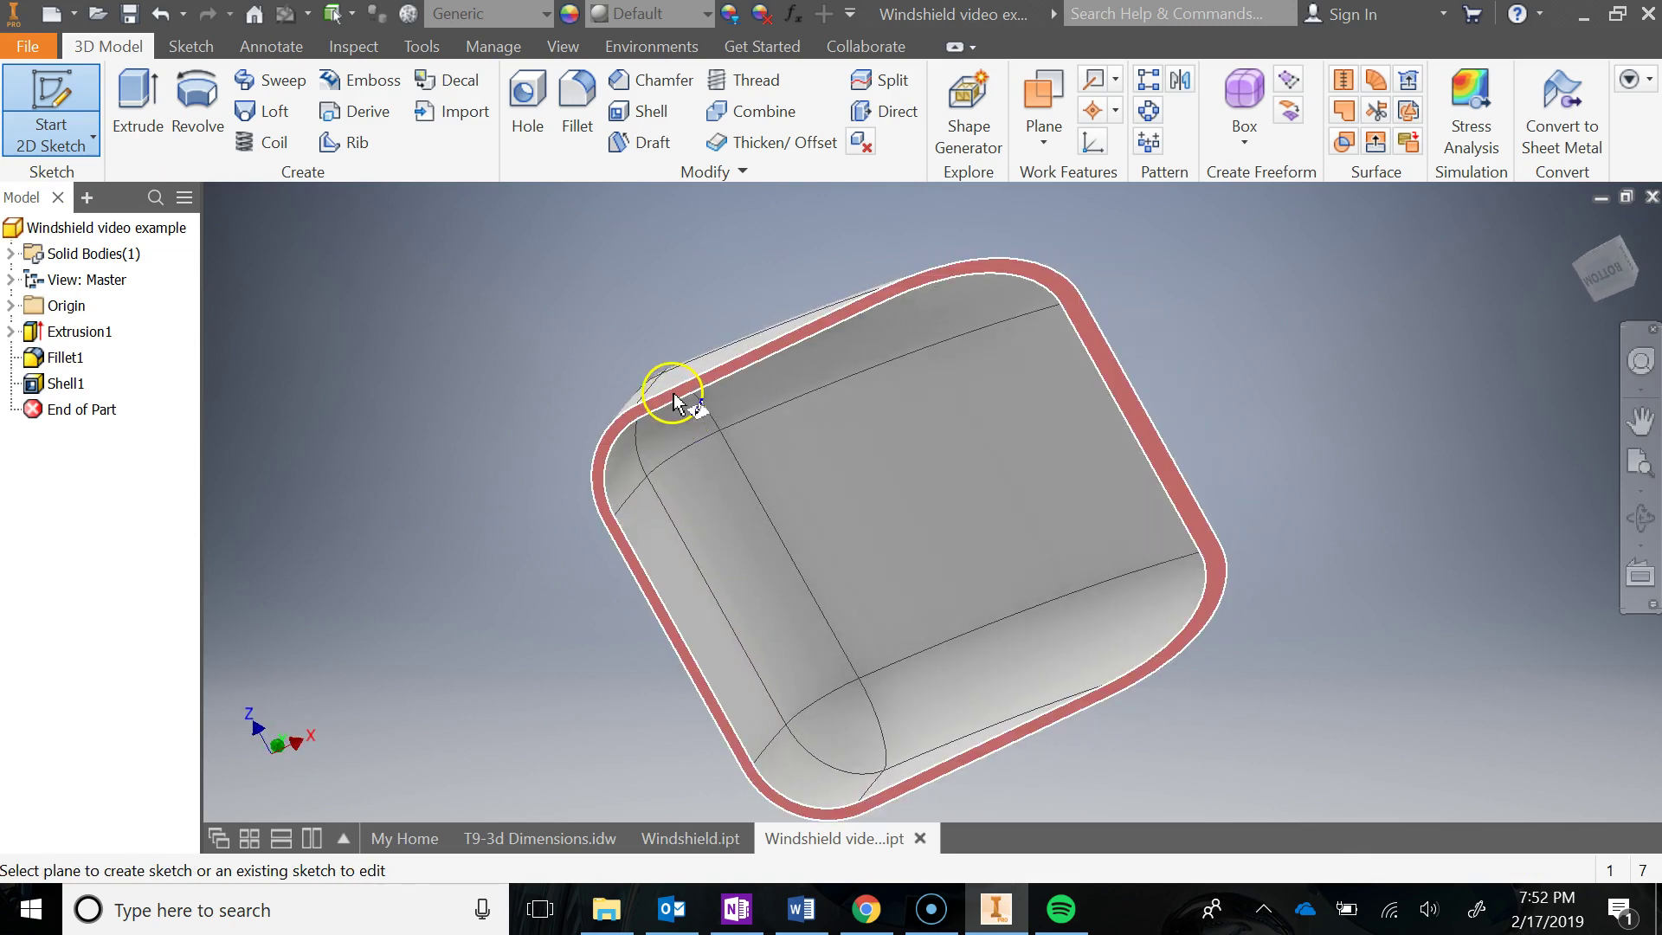
left_click(675, 395)
mouse_move(1105, 586)
middle_mouse_down()
mouse_move(944, 375)
mouse_move(865, 308)
middle_mouse_up()
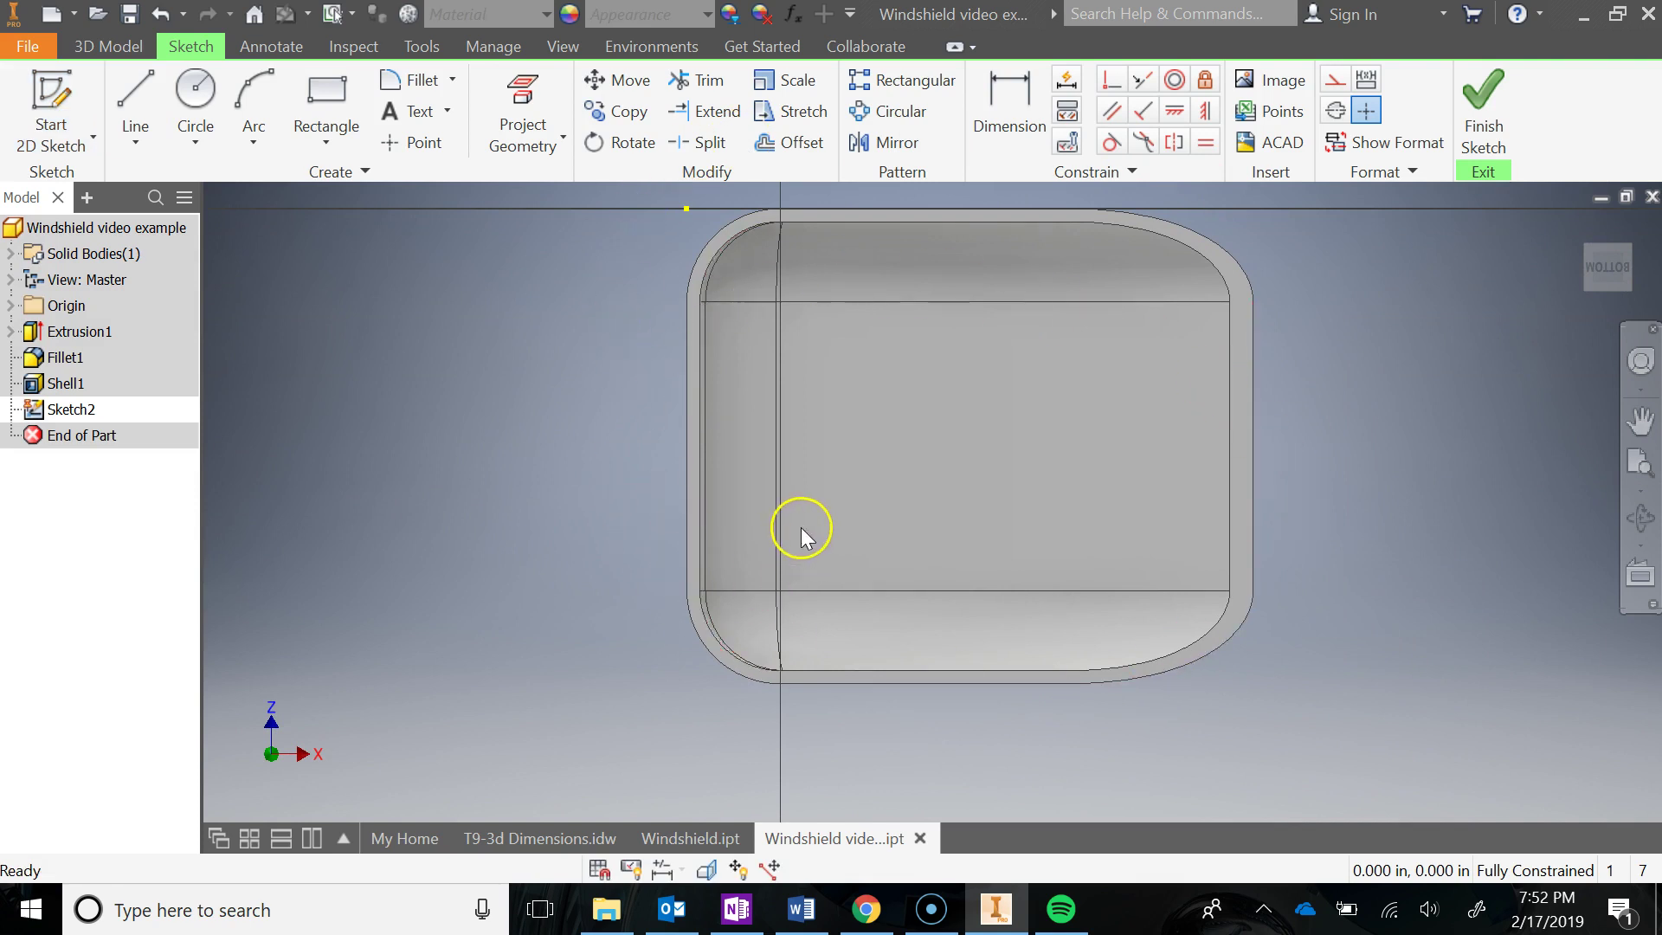
Draw a two-point rectangle of 1.54 in by 1.97 in inside the shell's opening
mouse_move(1620, 277)
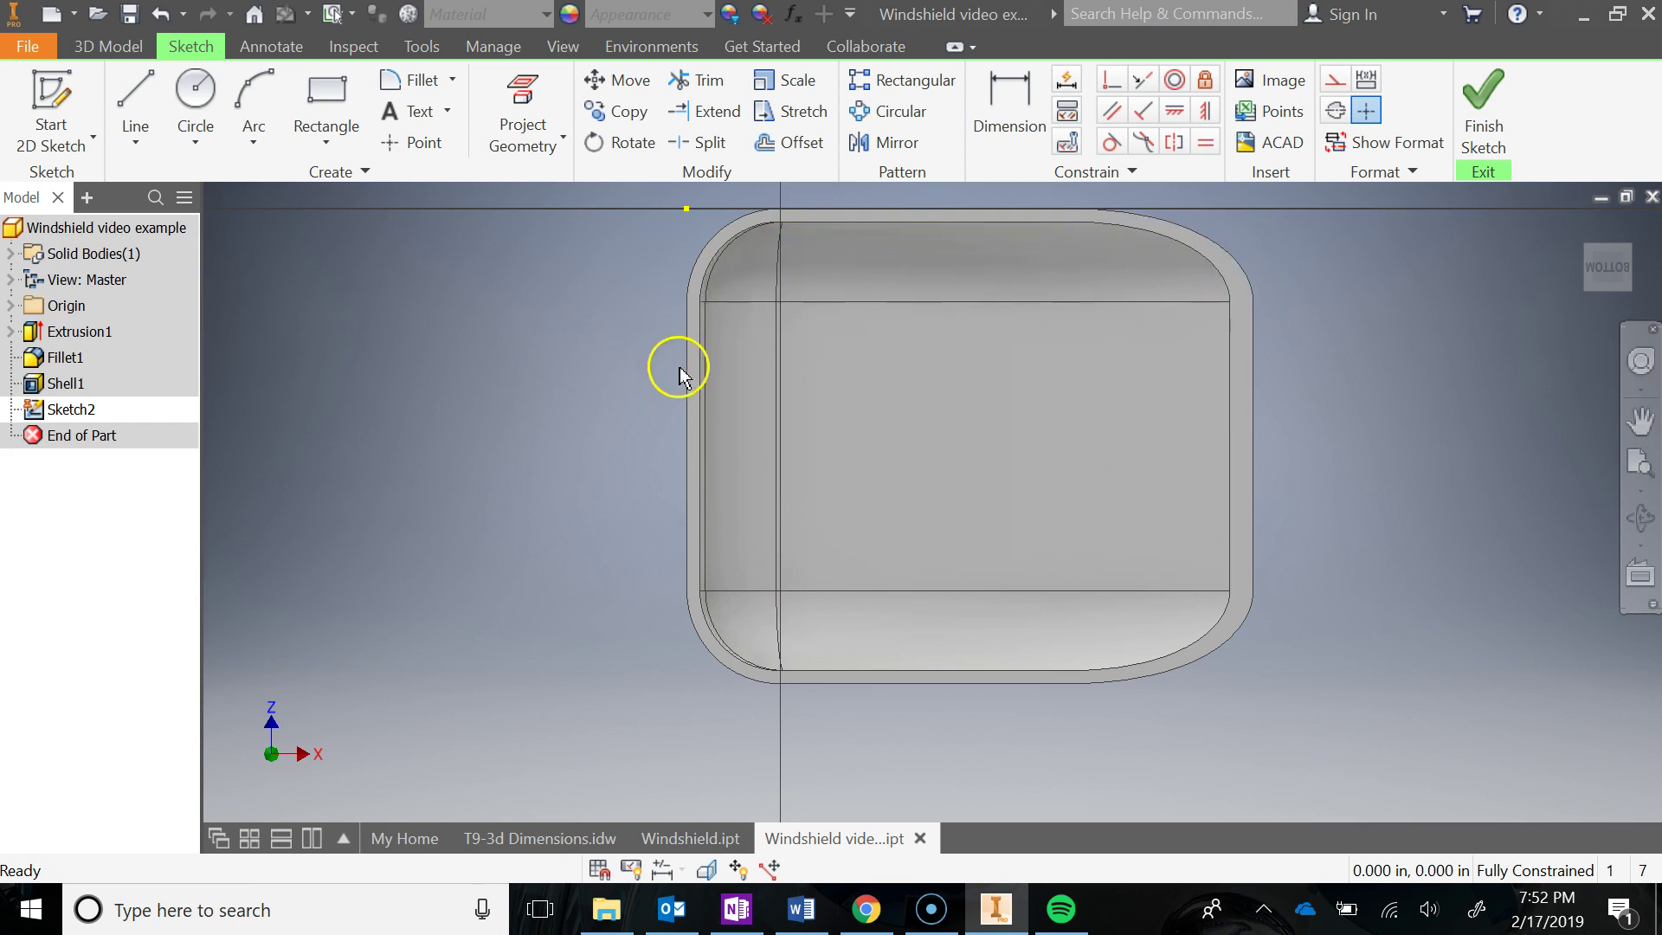
left_click(1639, 227)
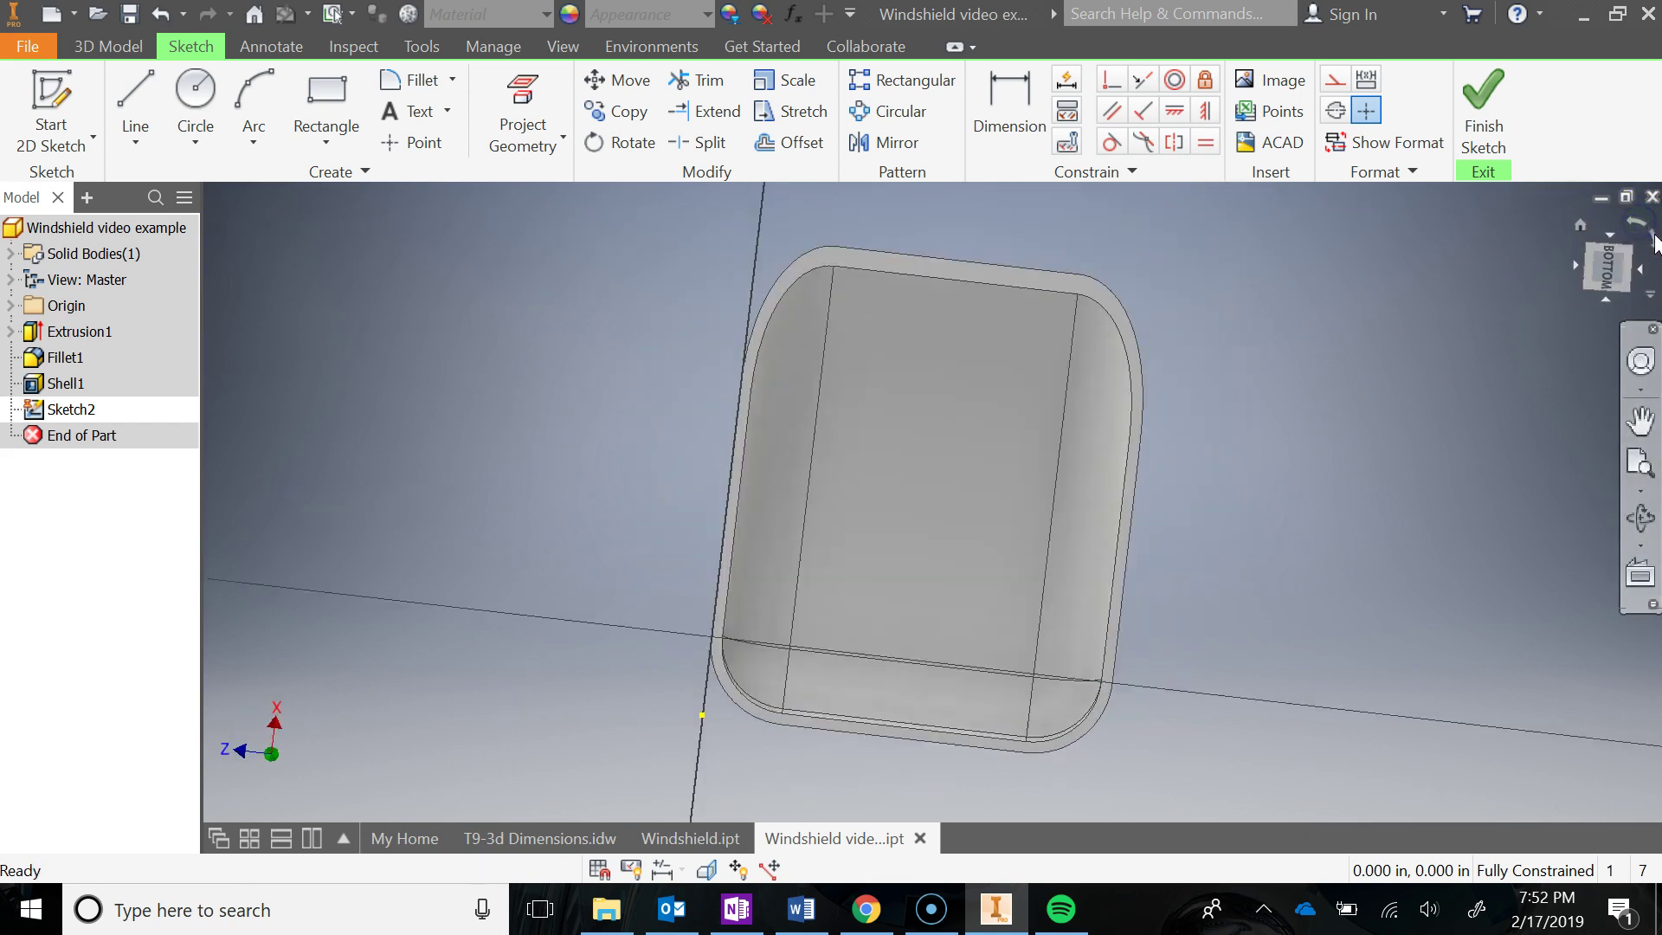
left_click(1639, 227)
middle_click_drag(956, 450, 894, 408)
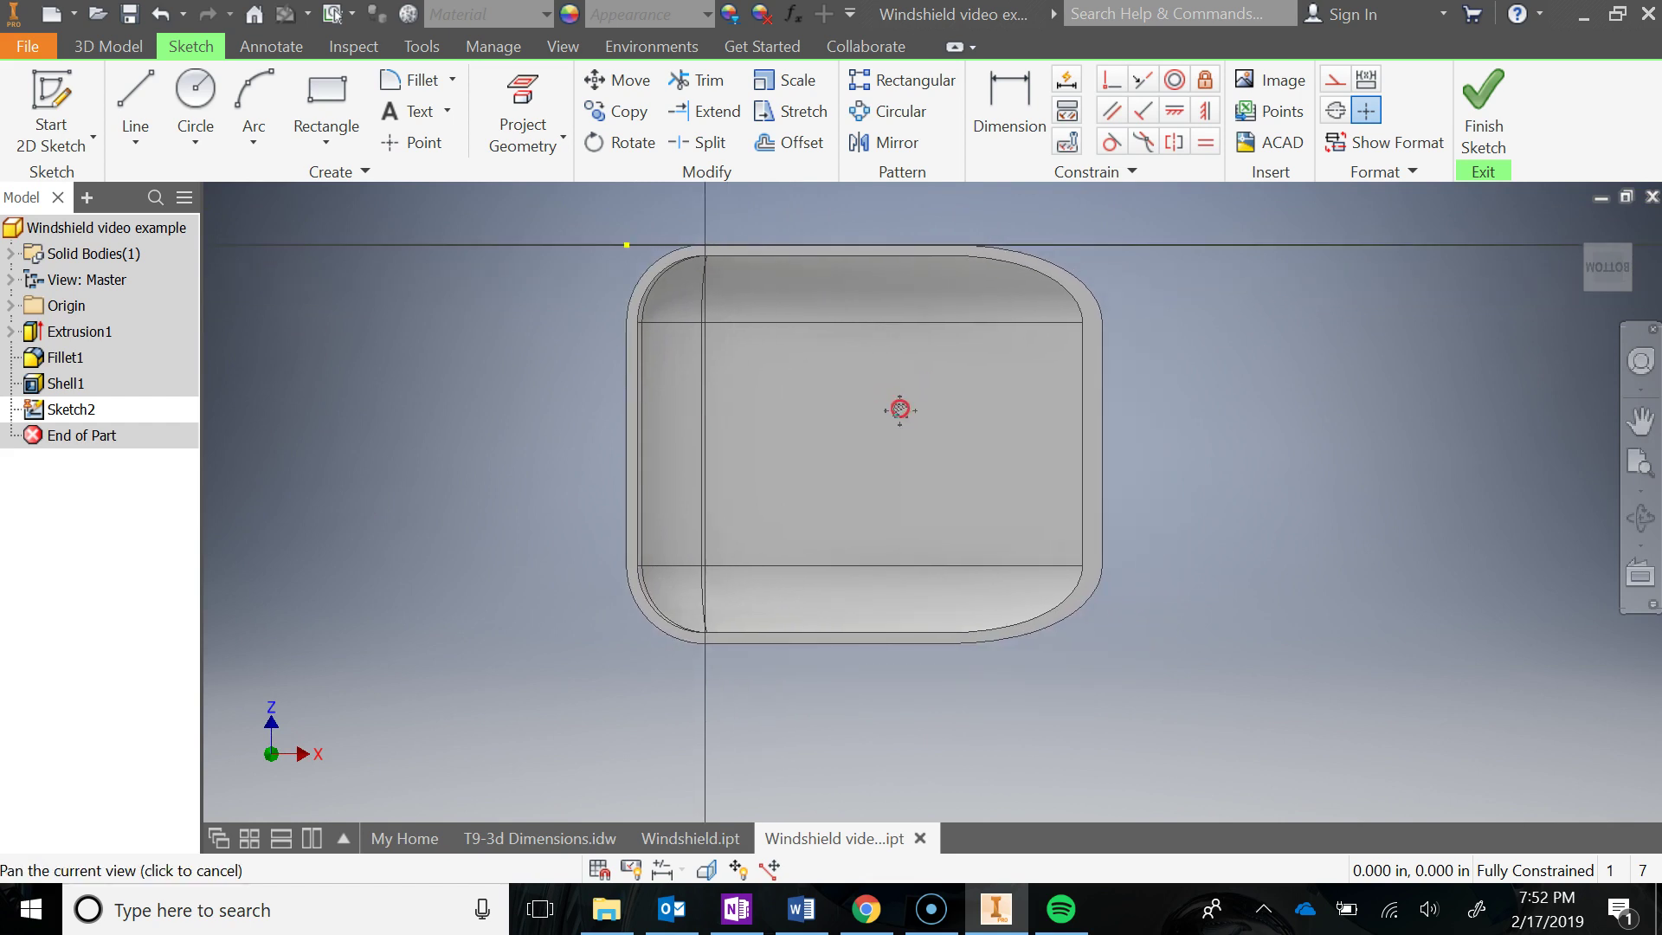
left_click(326, 95)
left_click(721, 335)
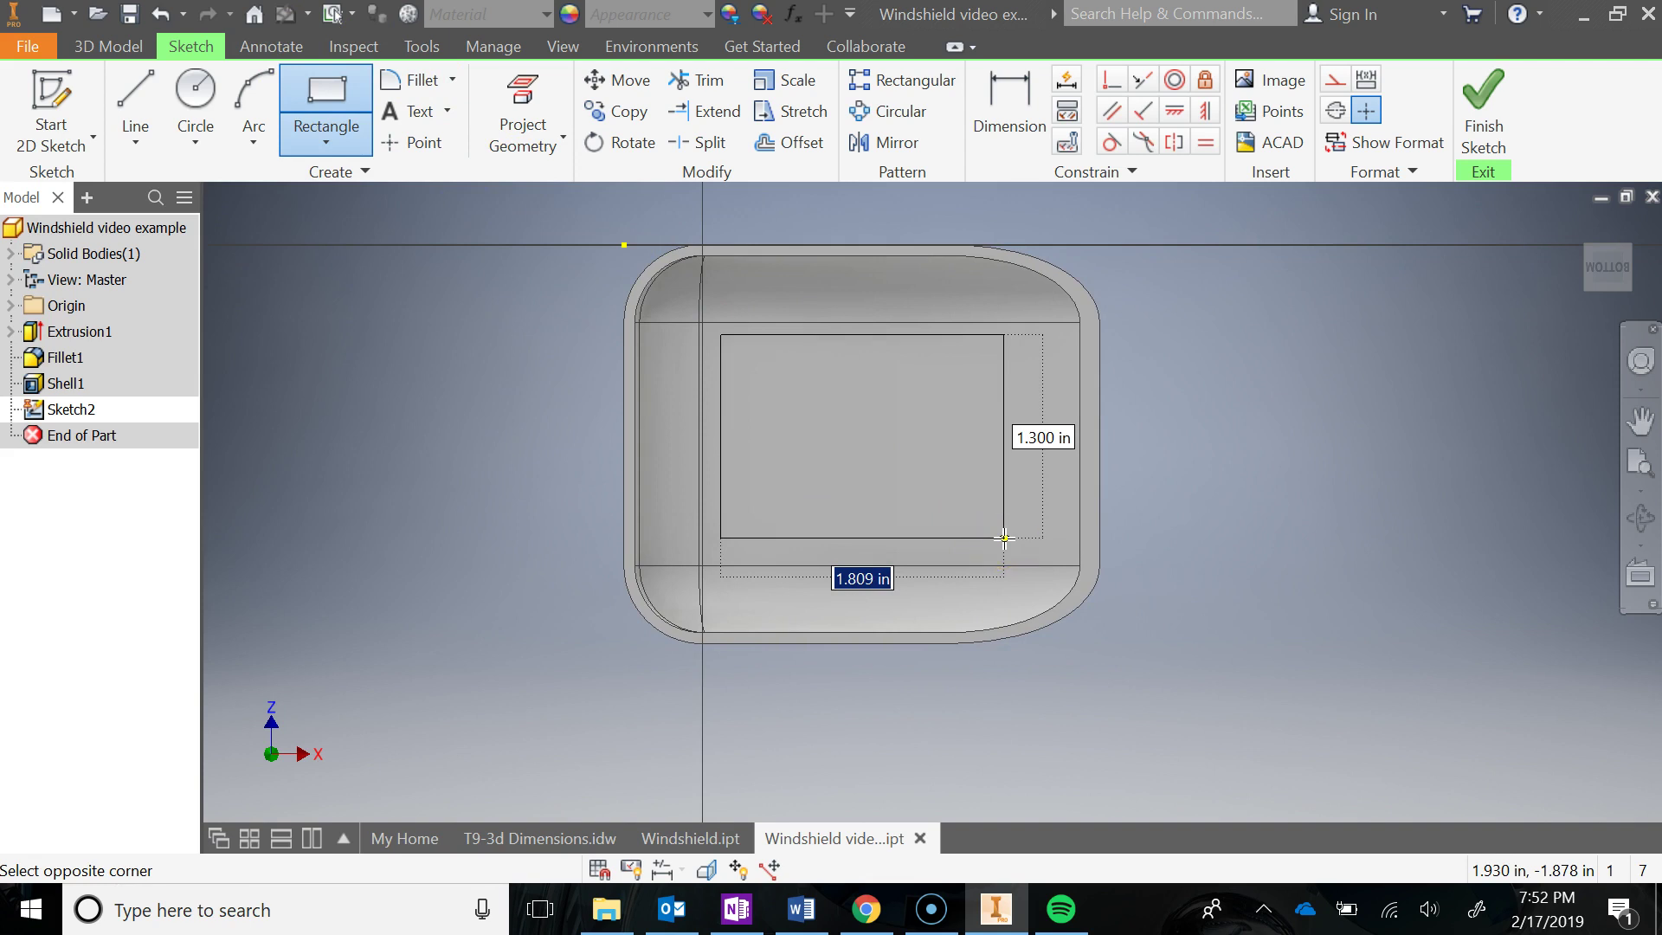
type("1")
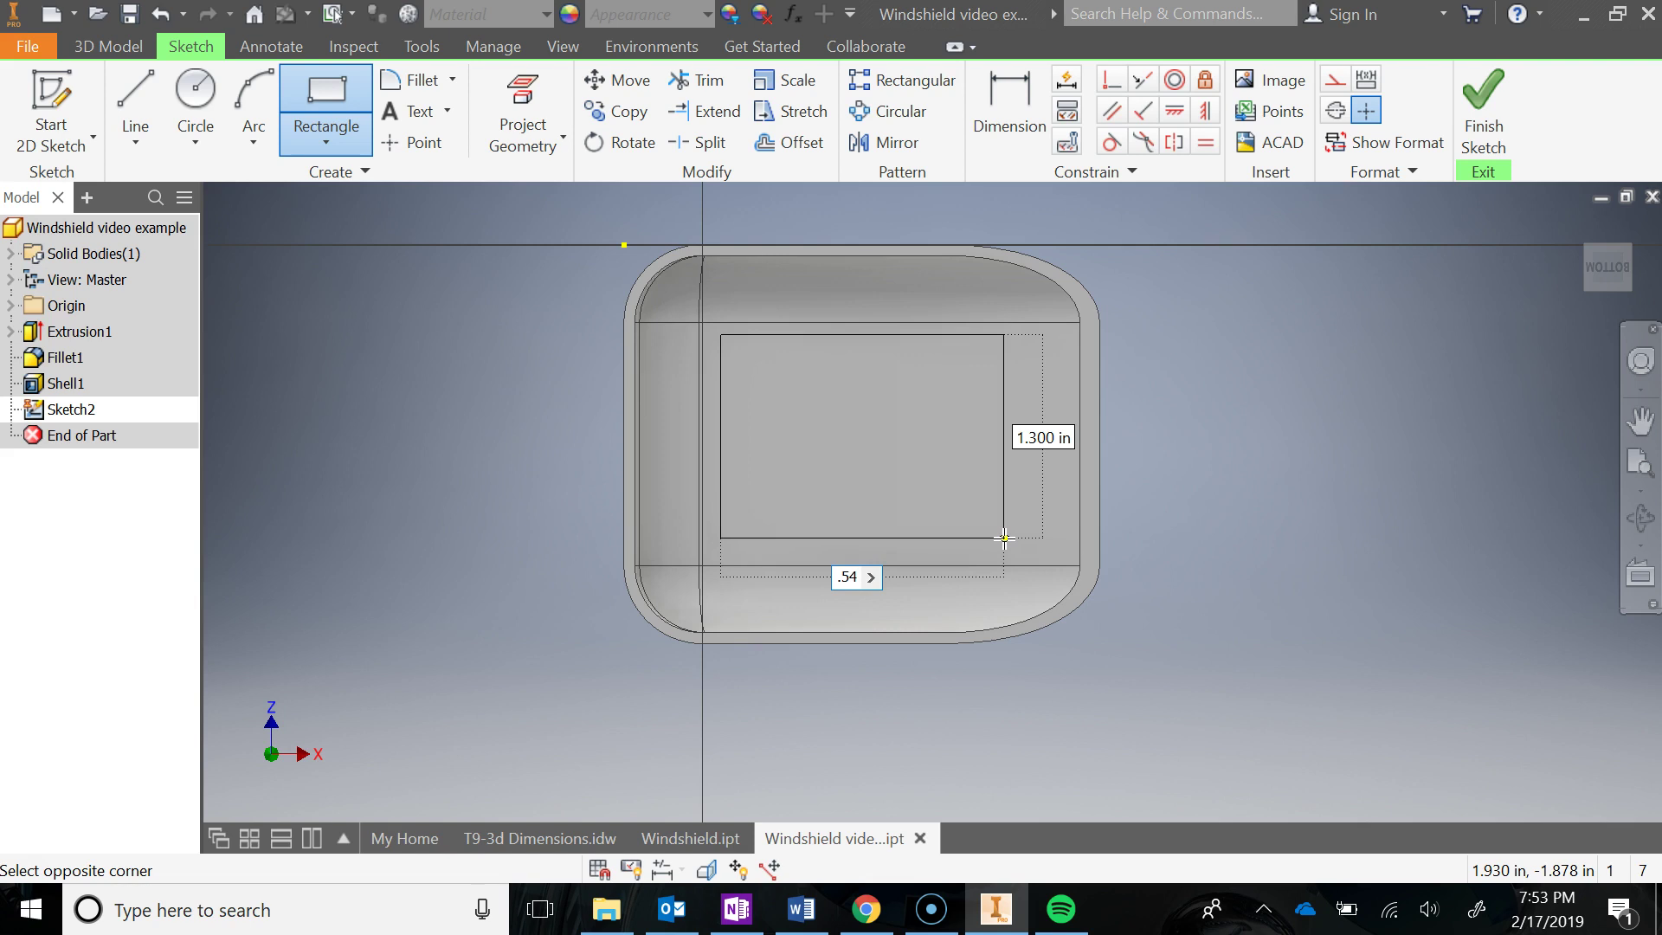
key("Tab")
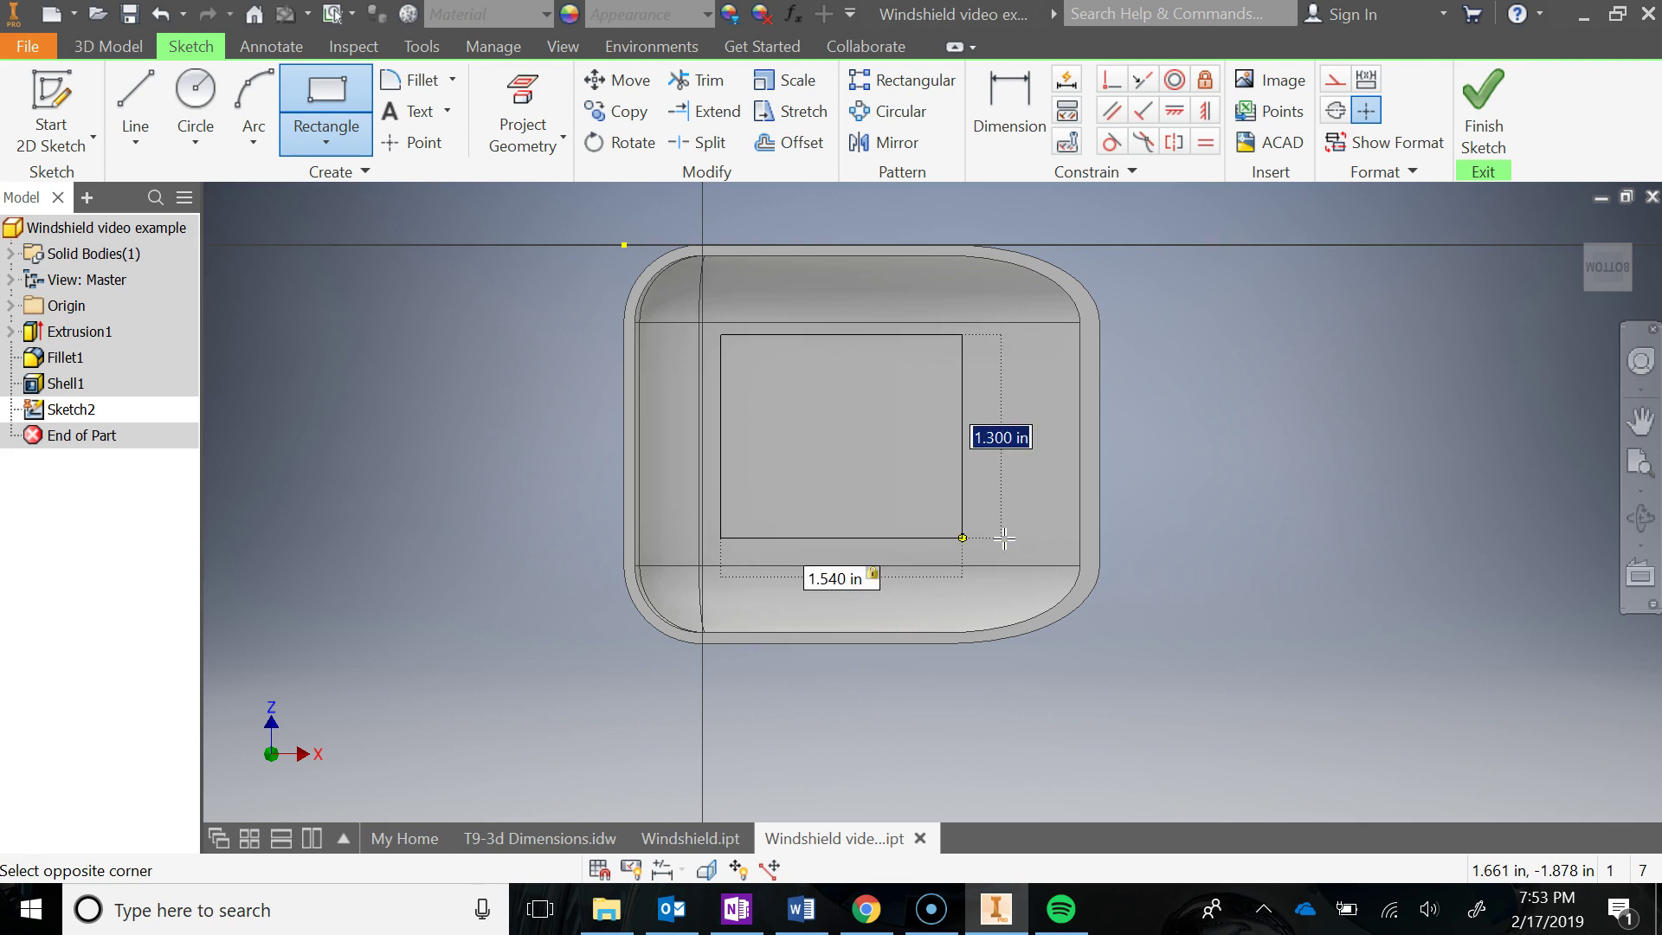
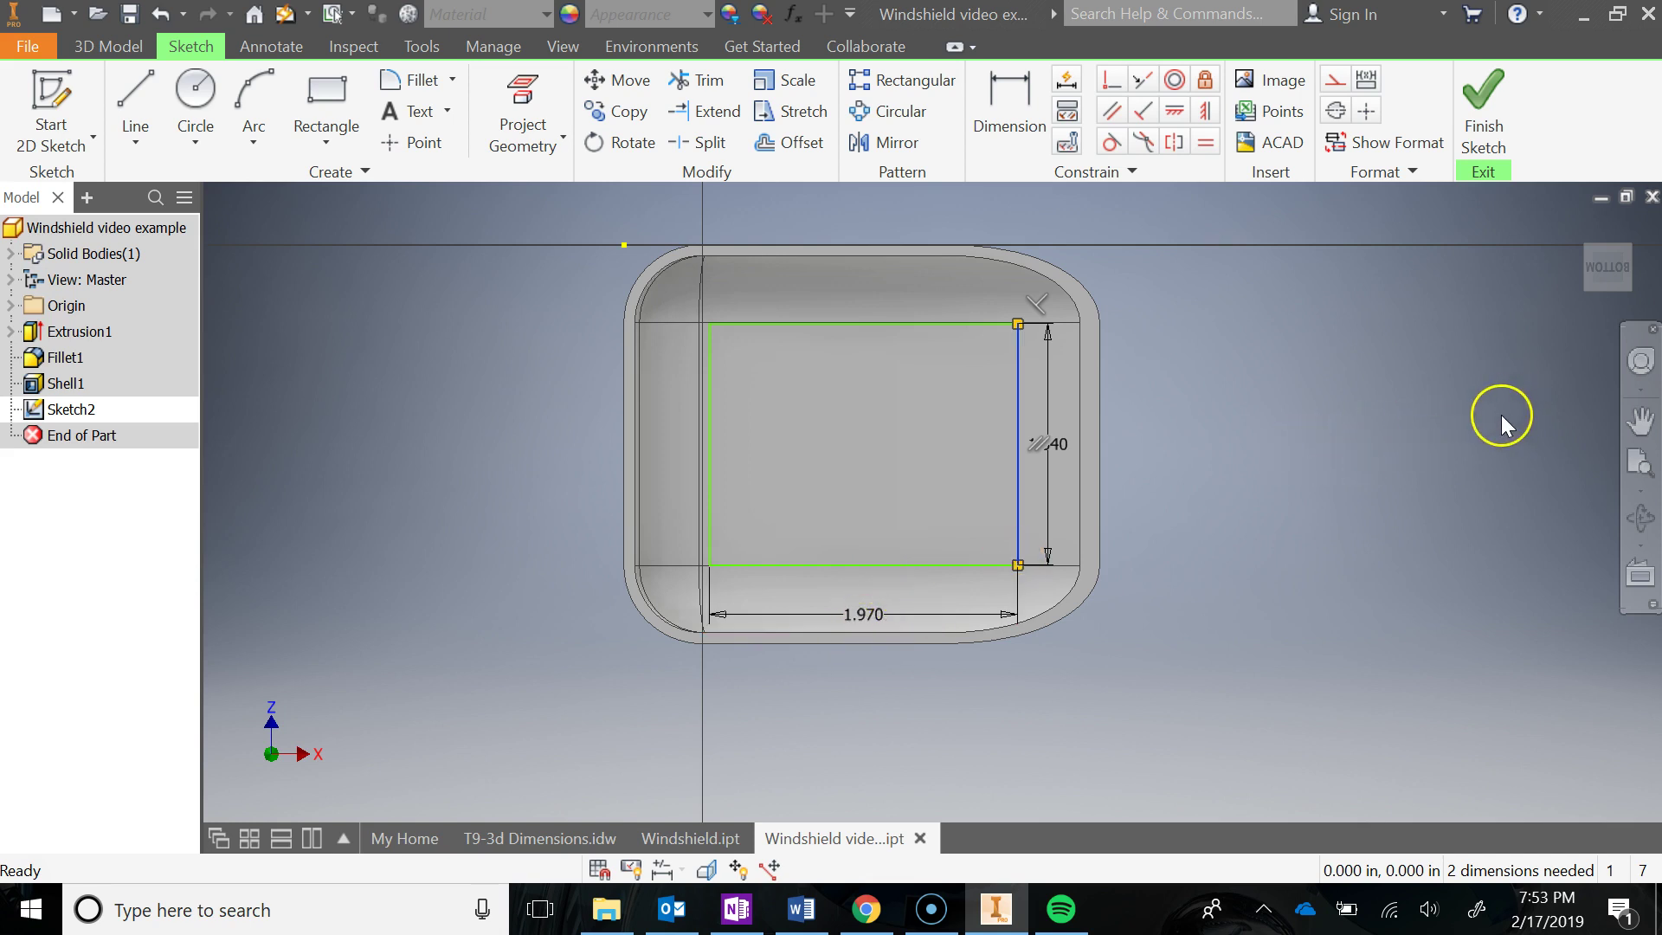
Check the rectangle's offset in the OneNote drawing and dimension its left edge 0.82 in from the shell's left outer edge in Inventor
left_click(734, 909)
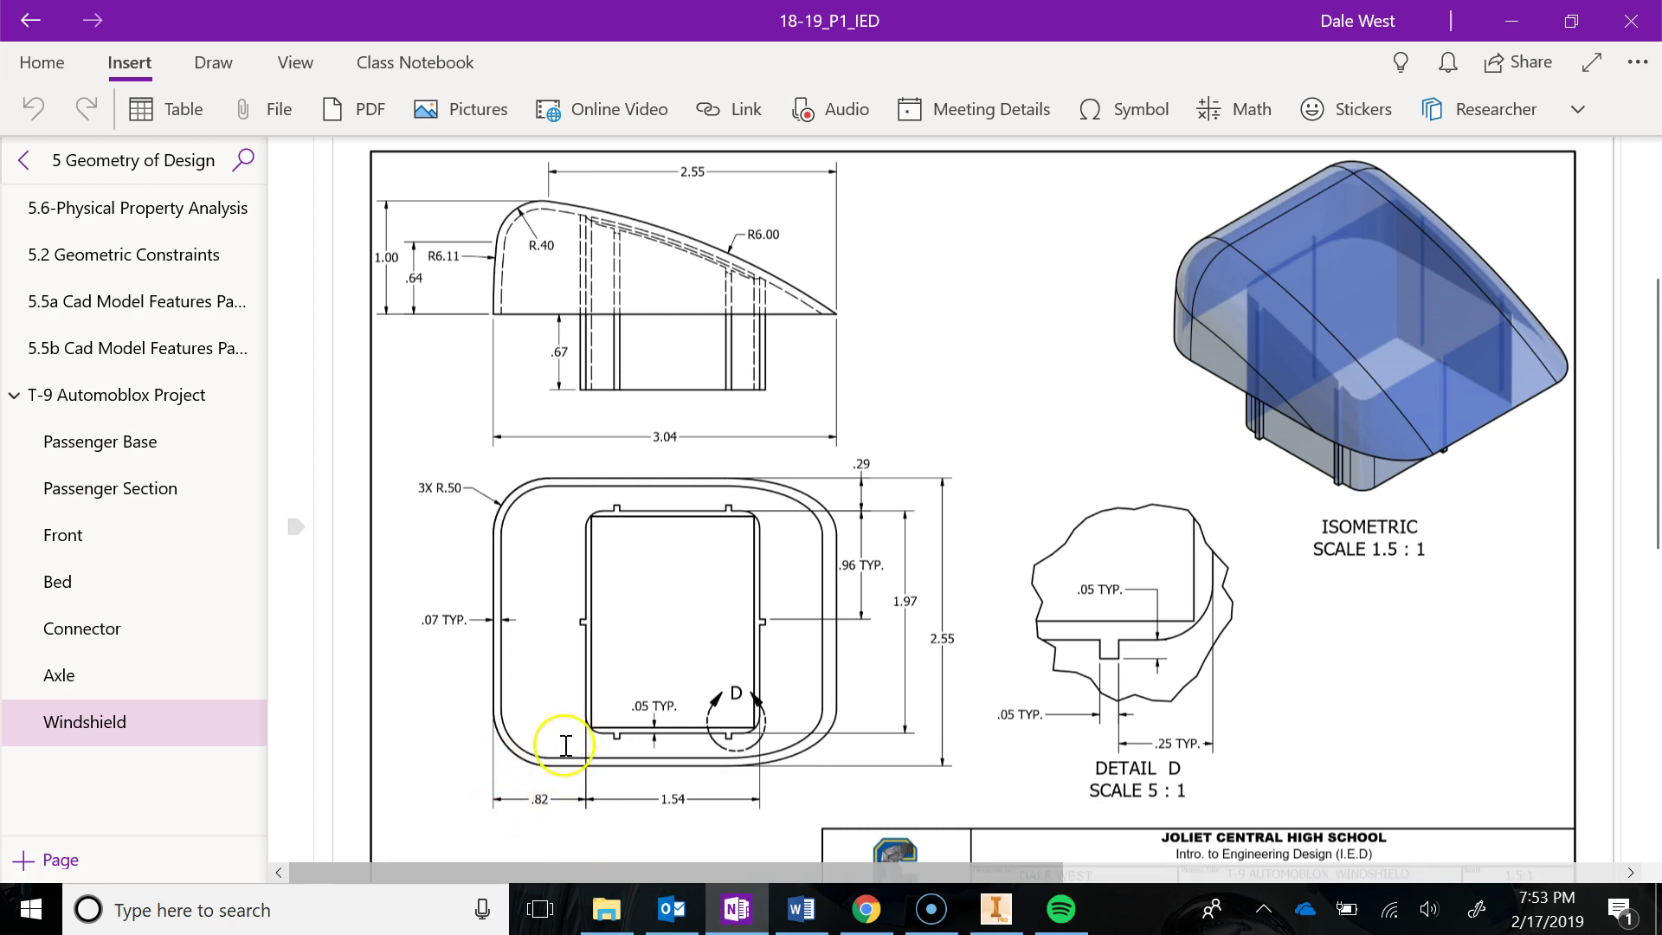
left_click(989, 913)
left_click(710, 461)
left_click(625, 468)
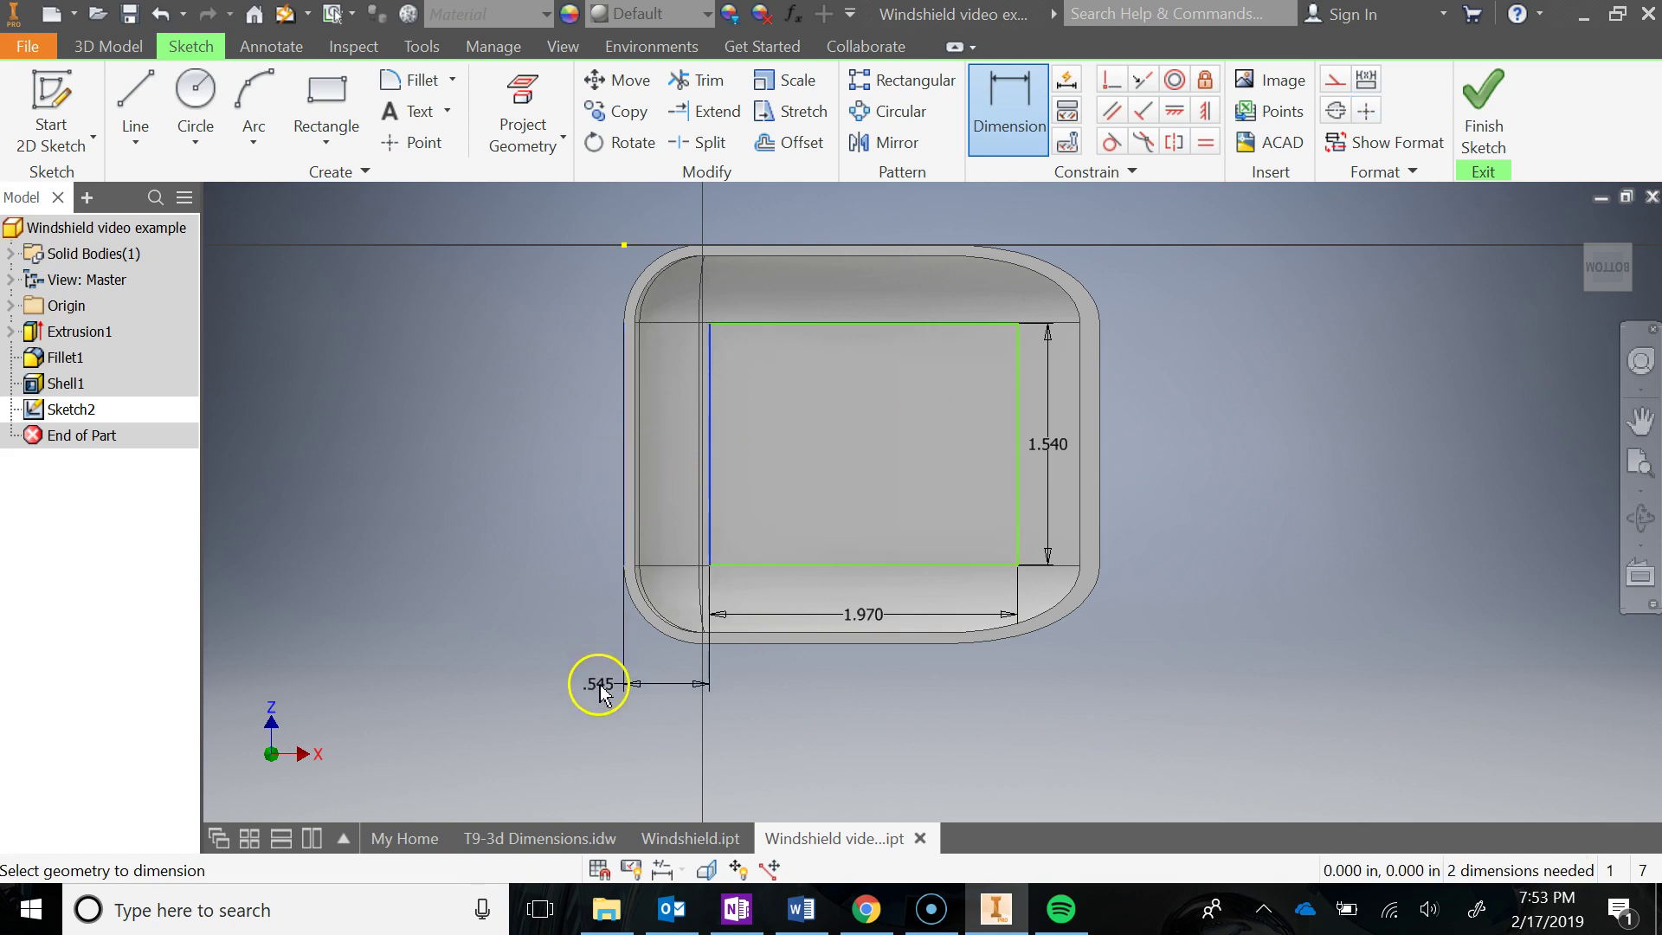
left_click(602, 685)
type(".8")
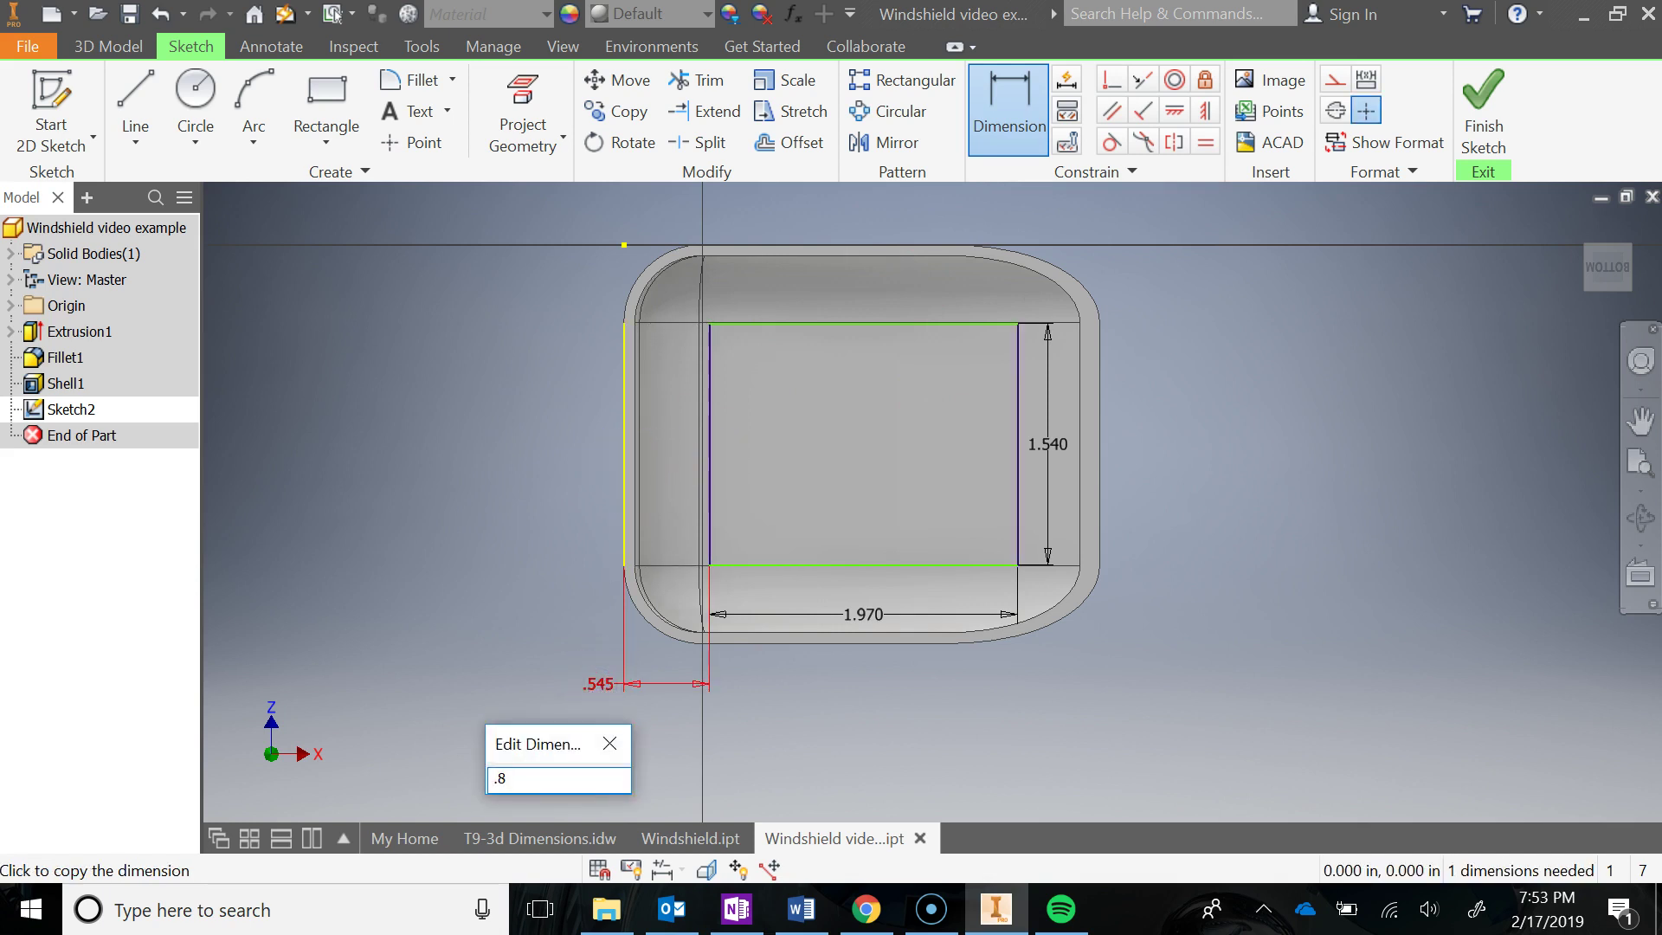
type("2")
key("Return")
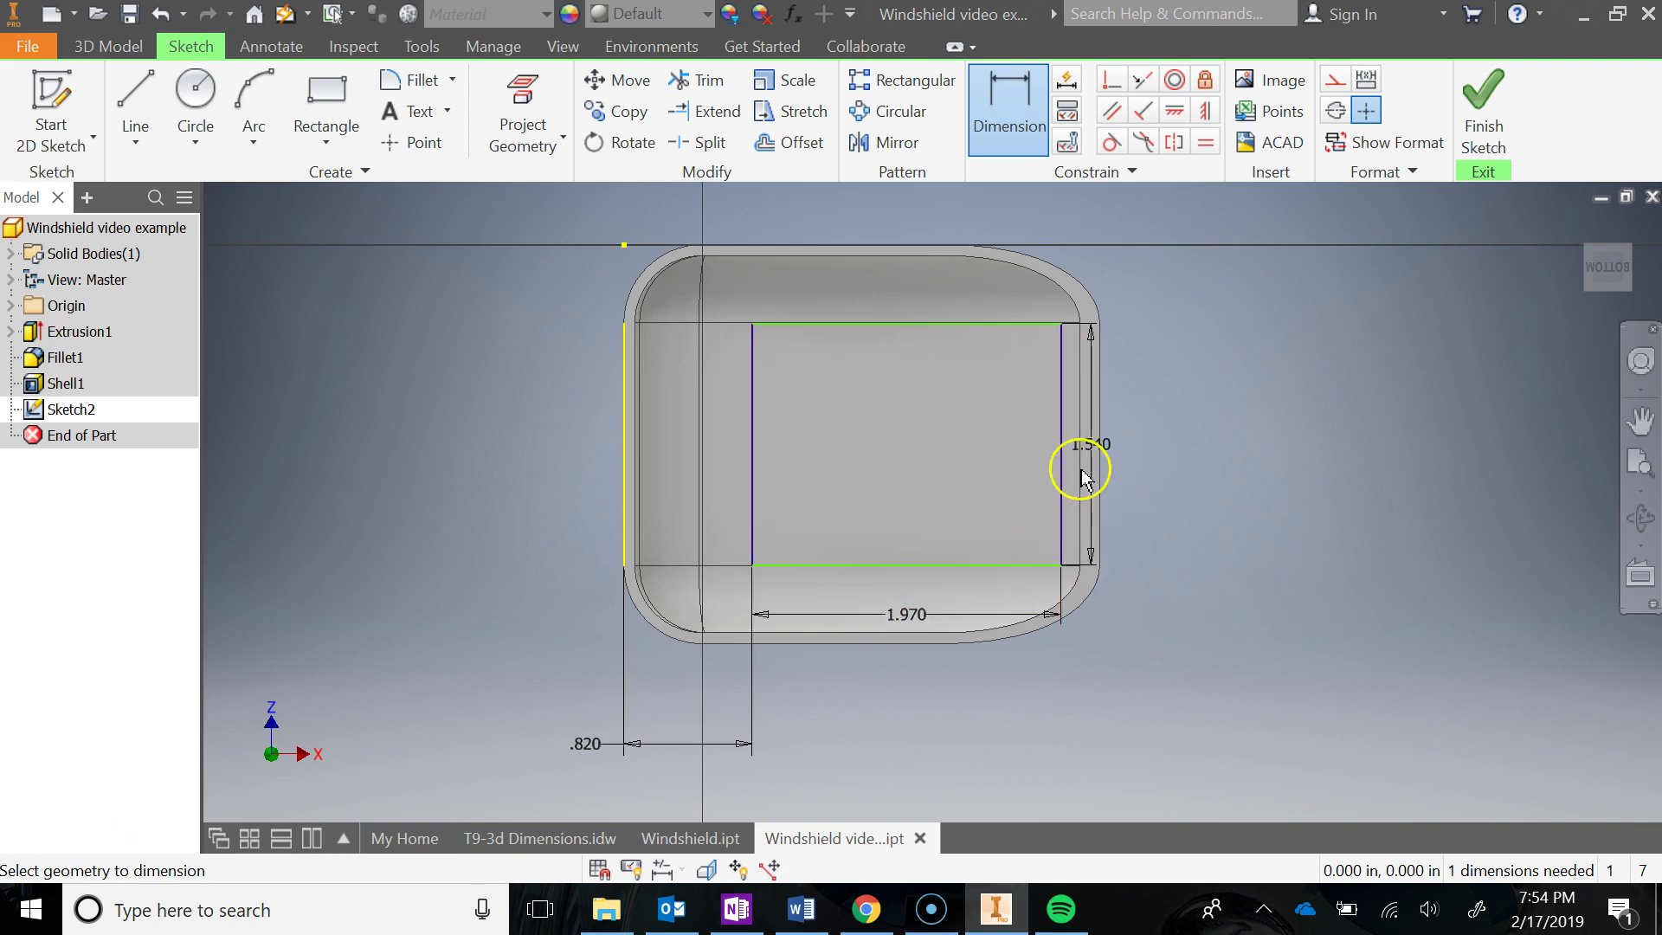
Set the rectangle's horizontal dimension to 1.54 in and its vertical dimension to 1.97 in
left_click(915, 615)
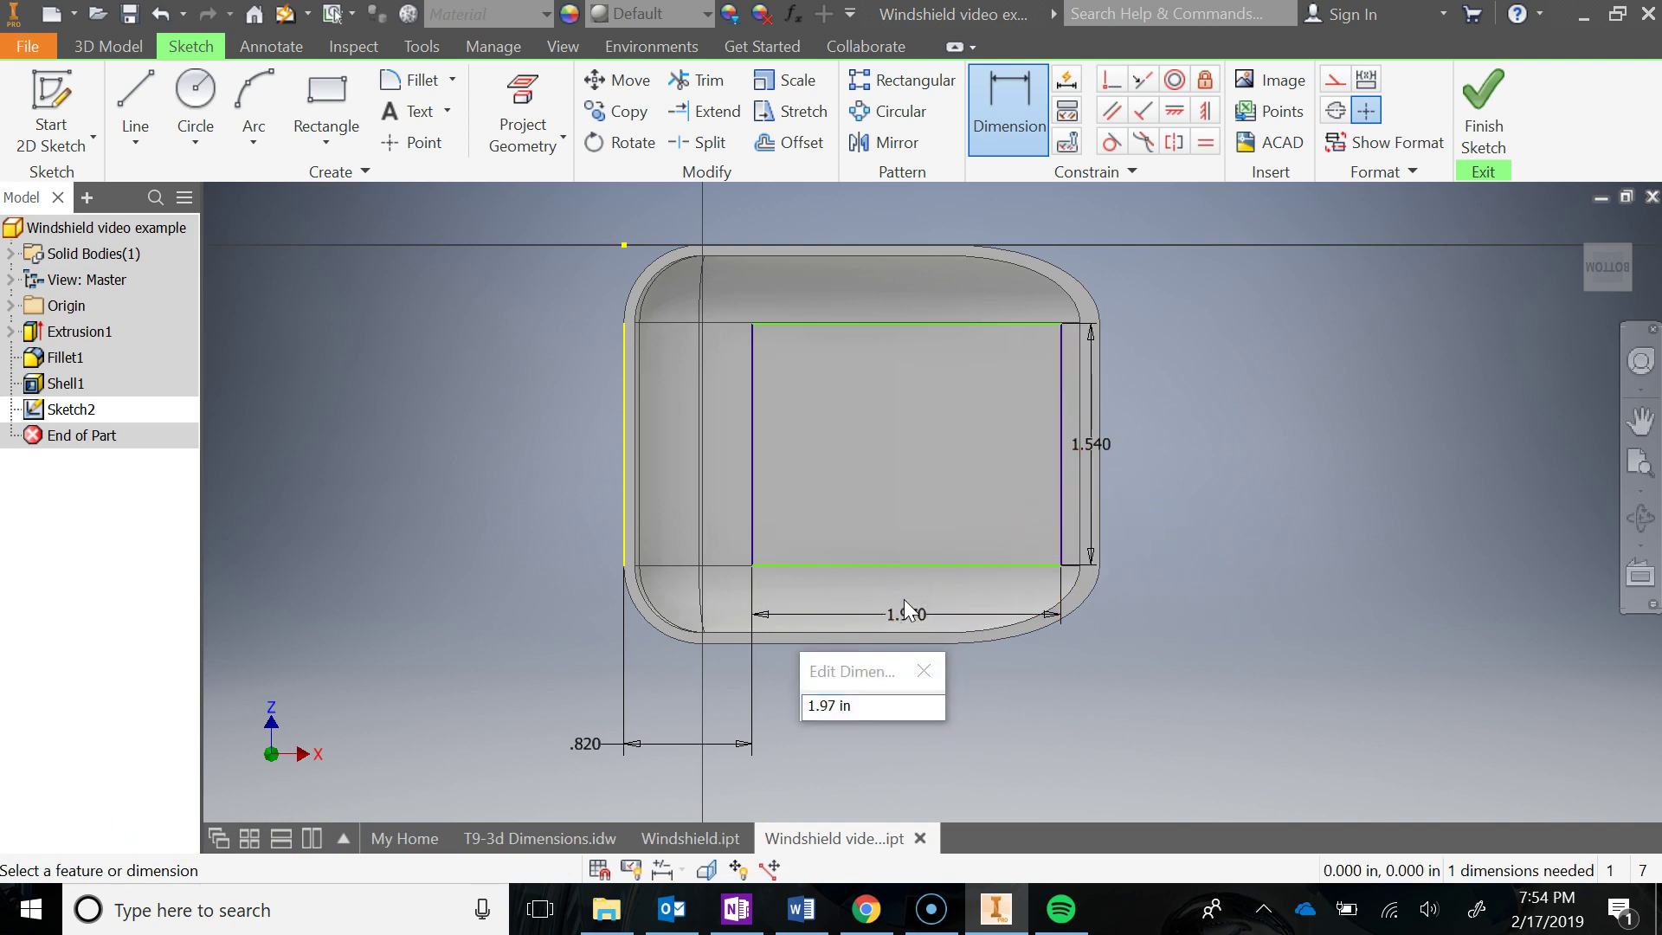
left_click(883, 705)
type("1.")
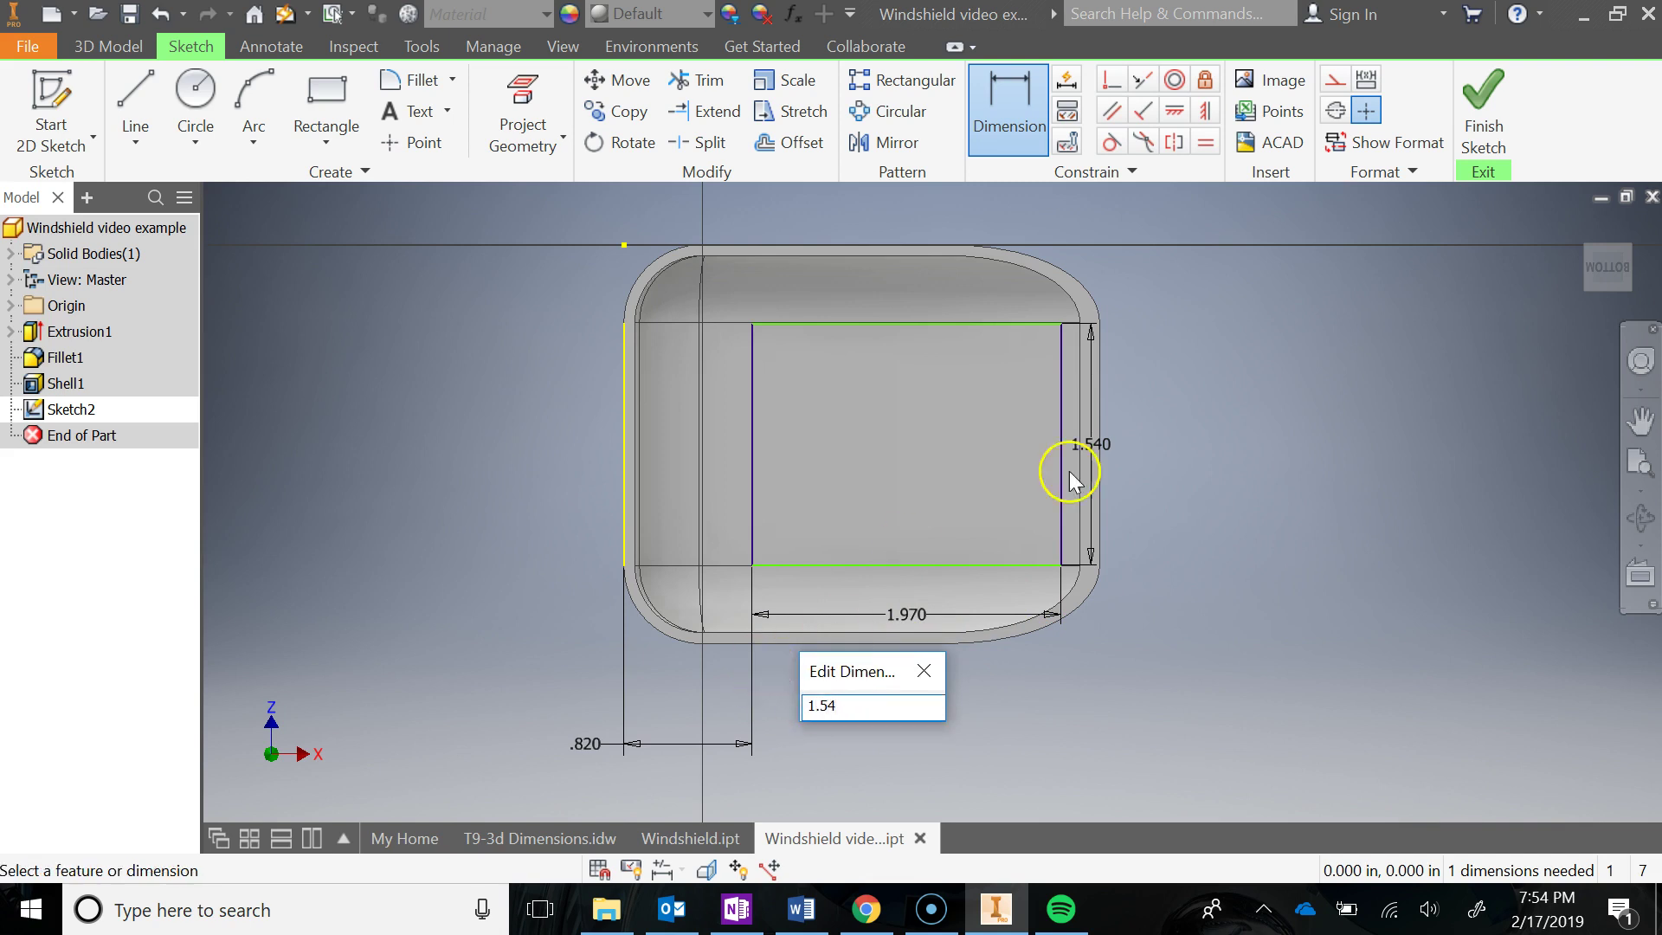
type("54")
key("Return")
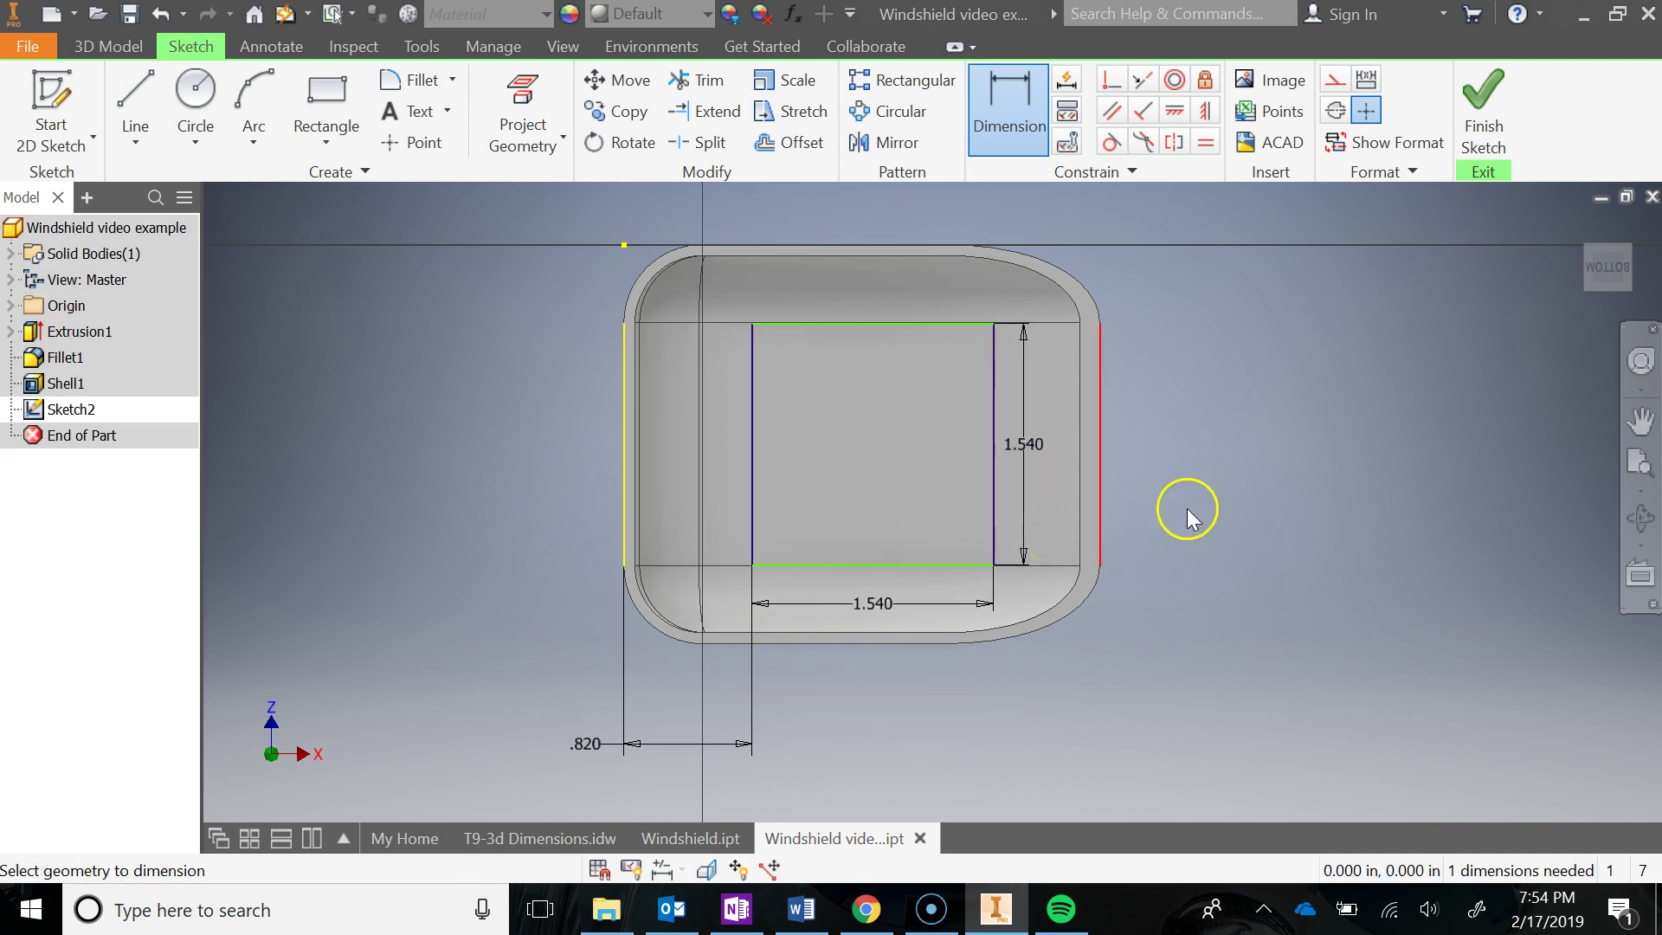
left_click(1023, 444)
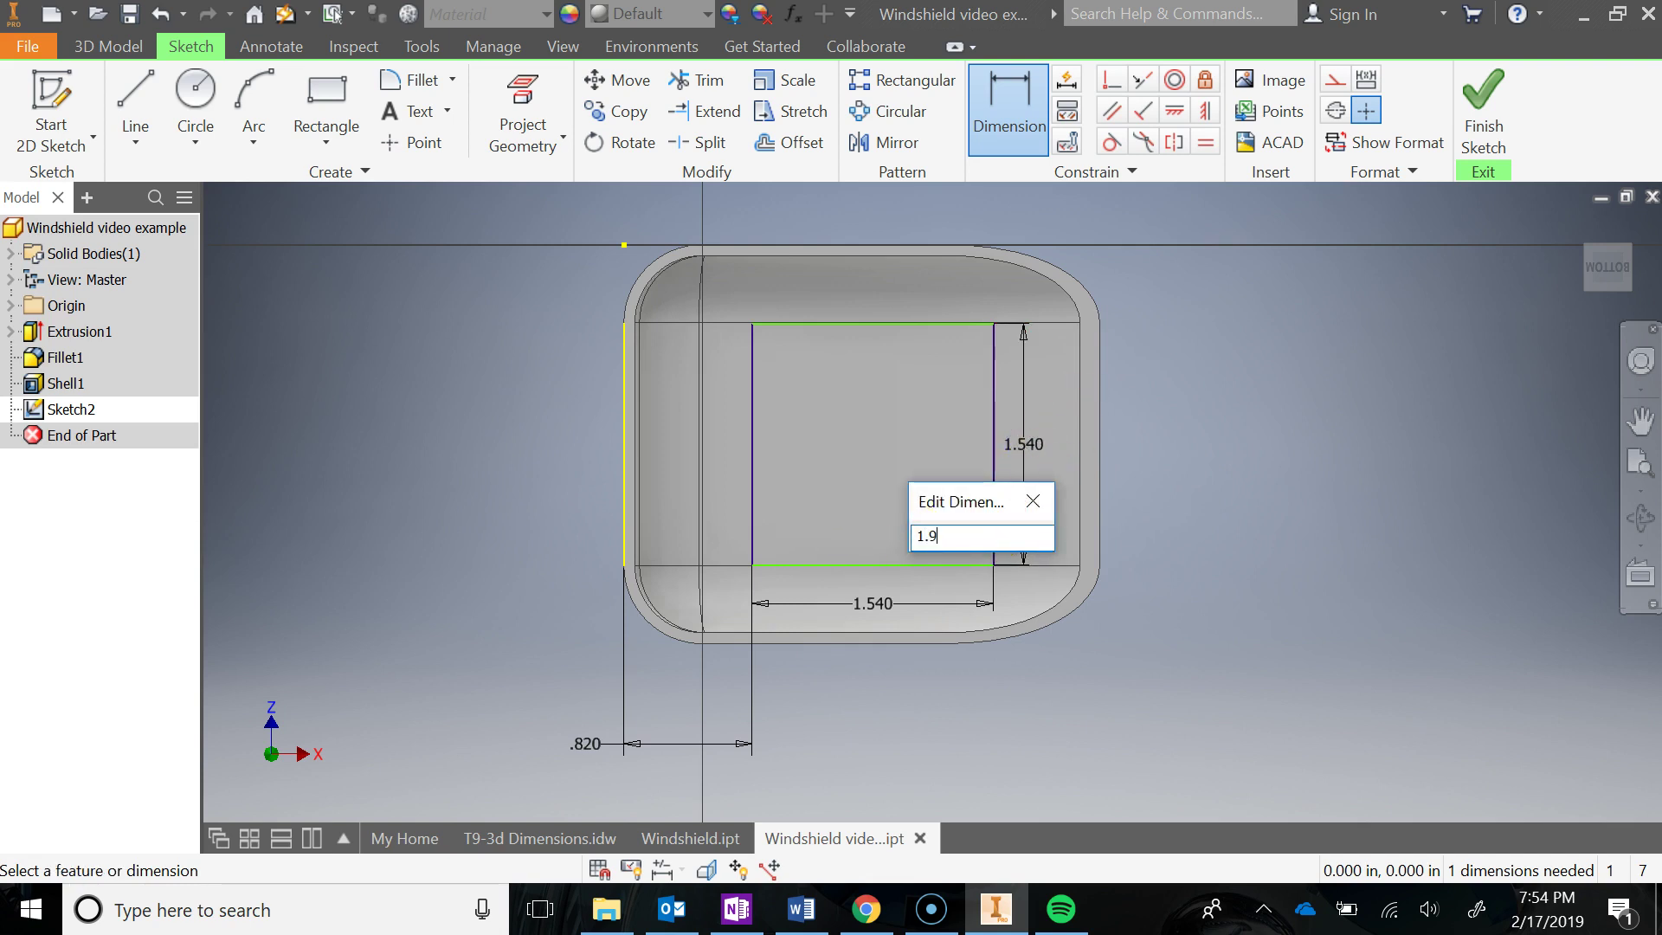
key("Return")
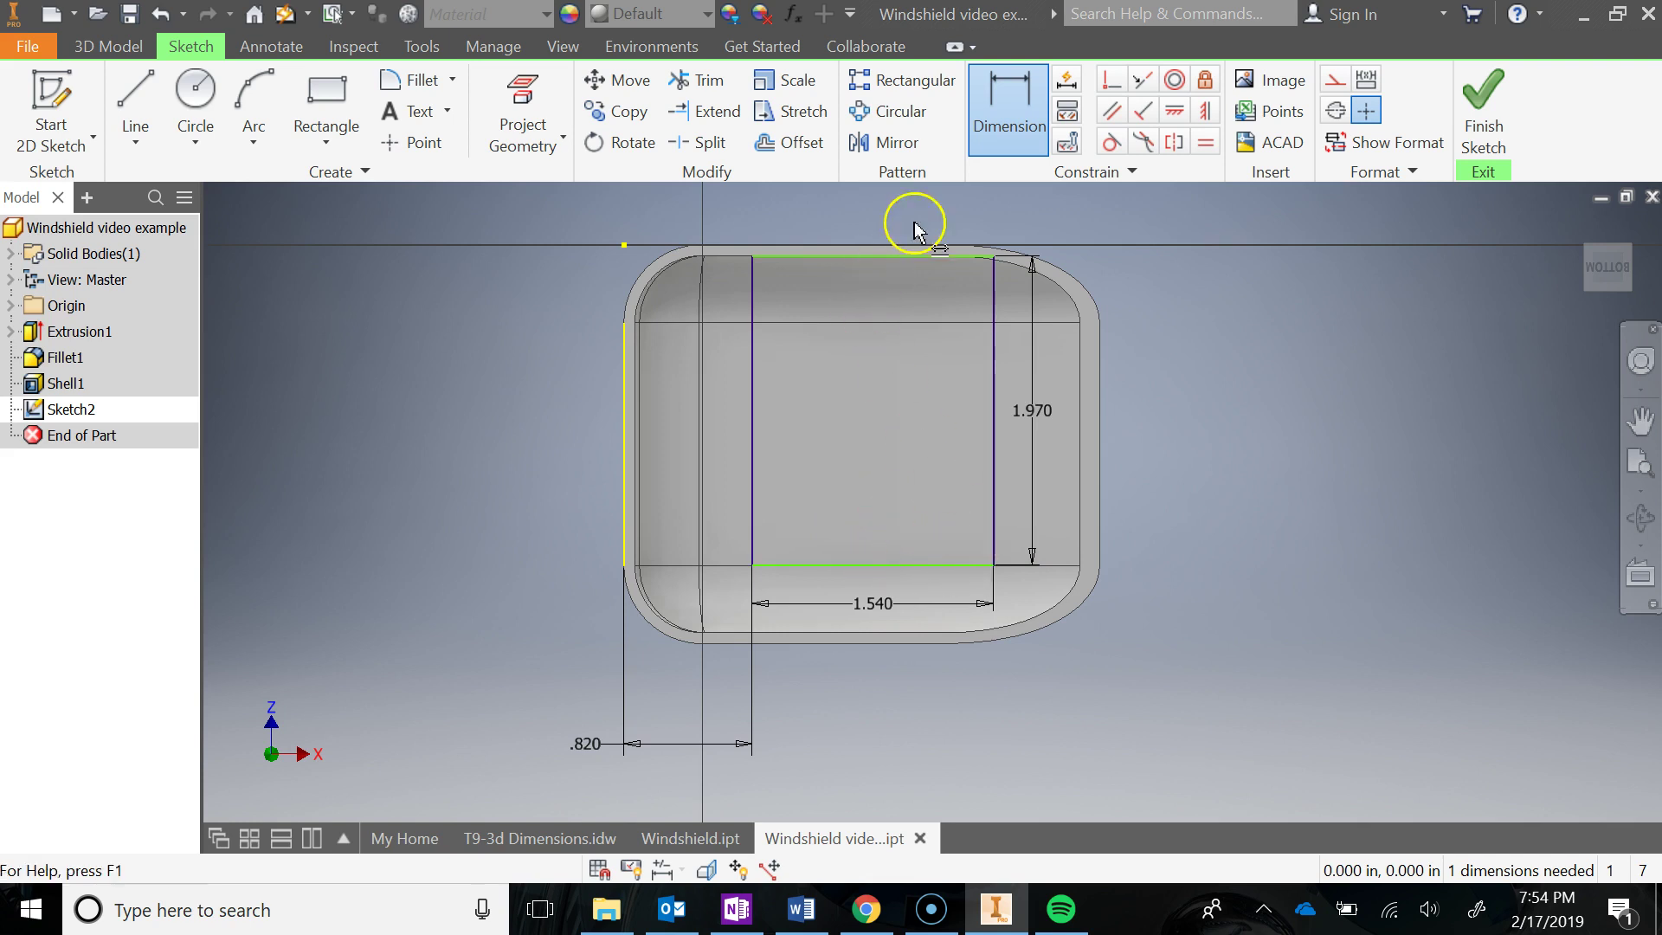
Check the rectangle's vertical offset in the OneNote drawing and dimension its lower edge 0.29 in from the shell's lower outer edge in Inventor
left_click(876, 565)
left_click(862, 655)
left_click(1150, 615)
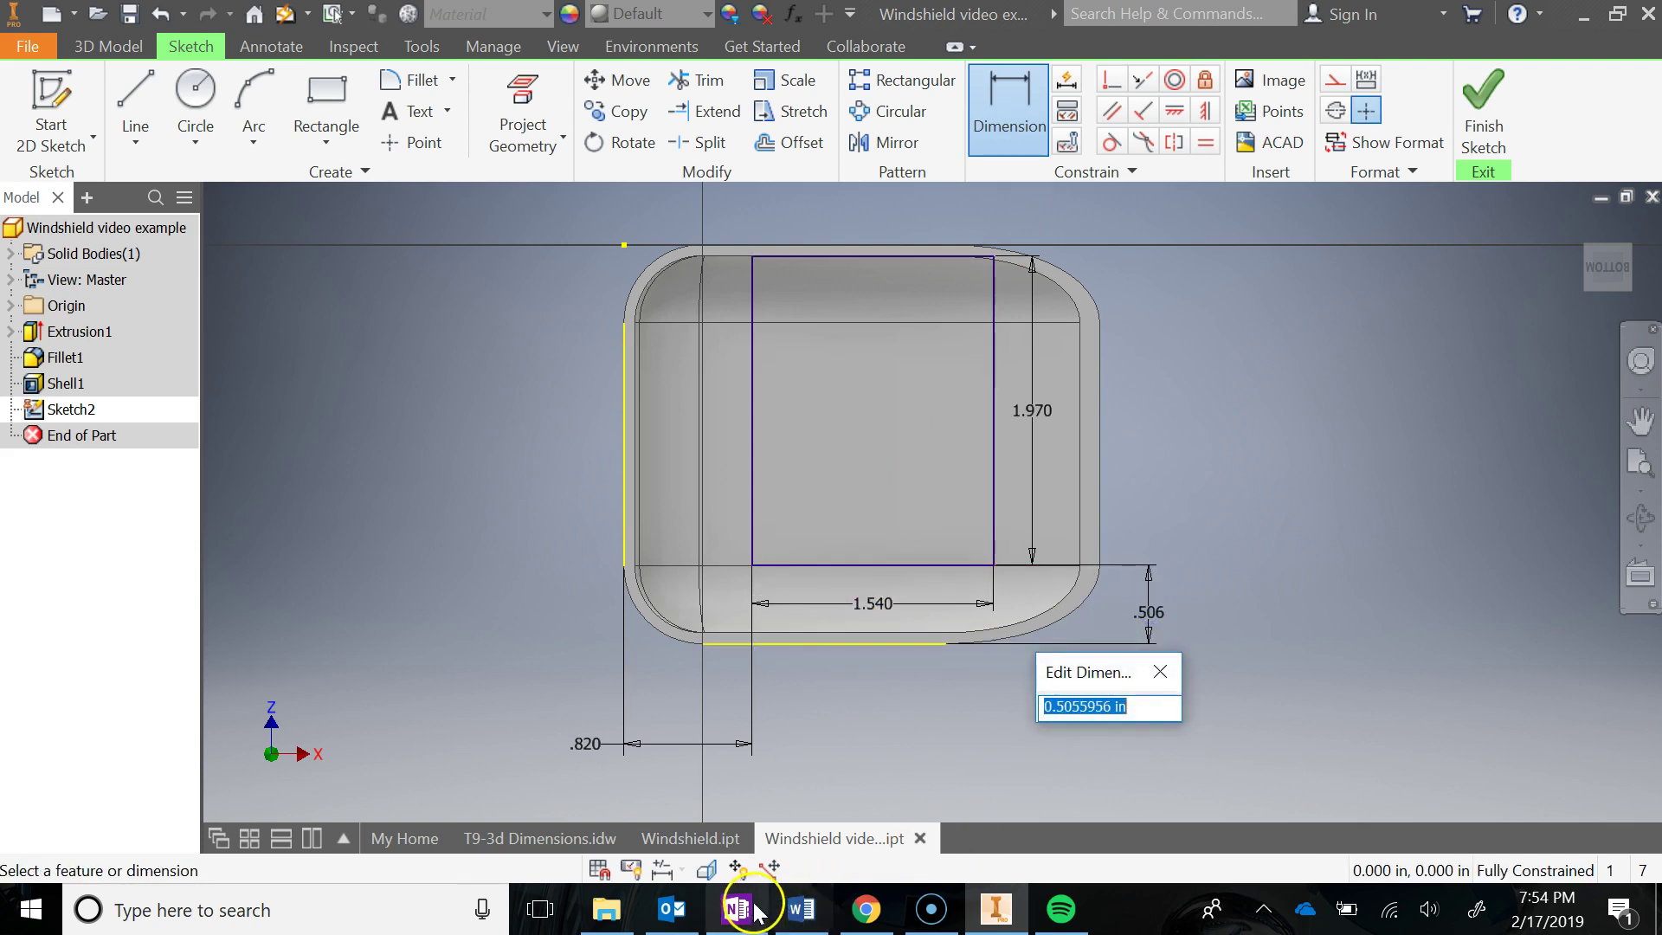
left_click(742, 909)
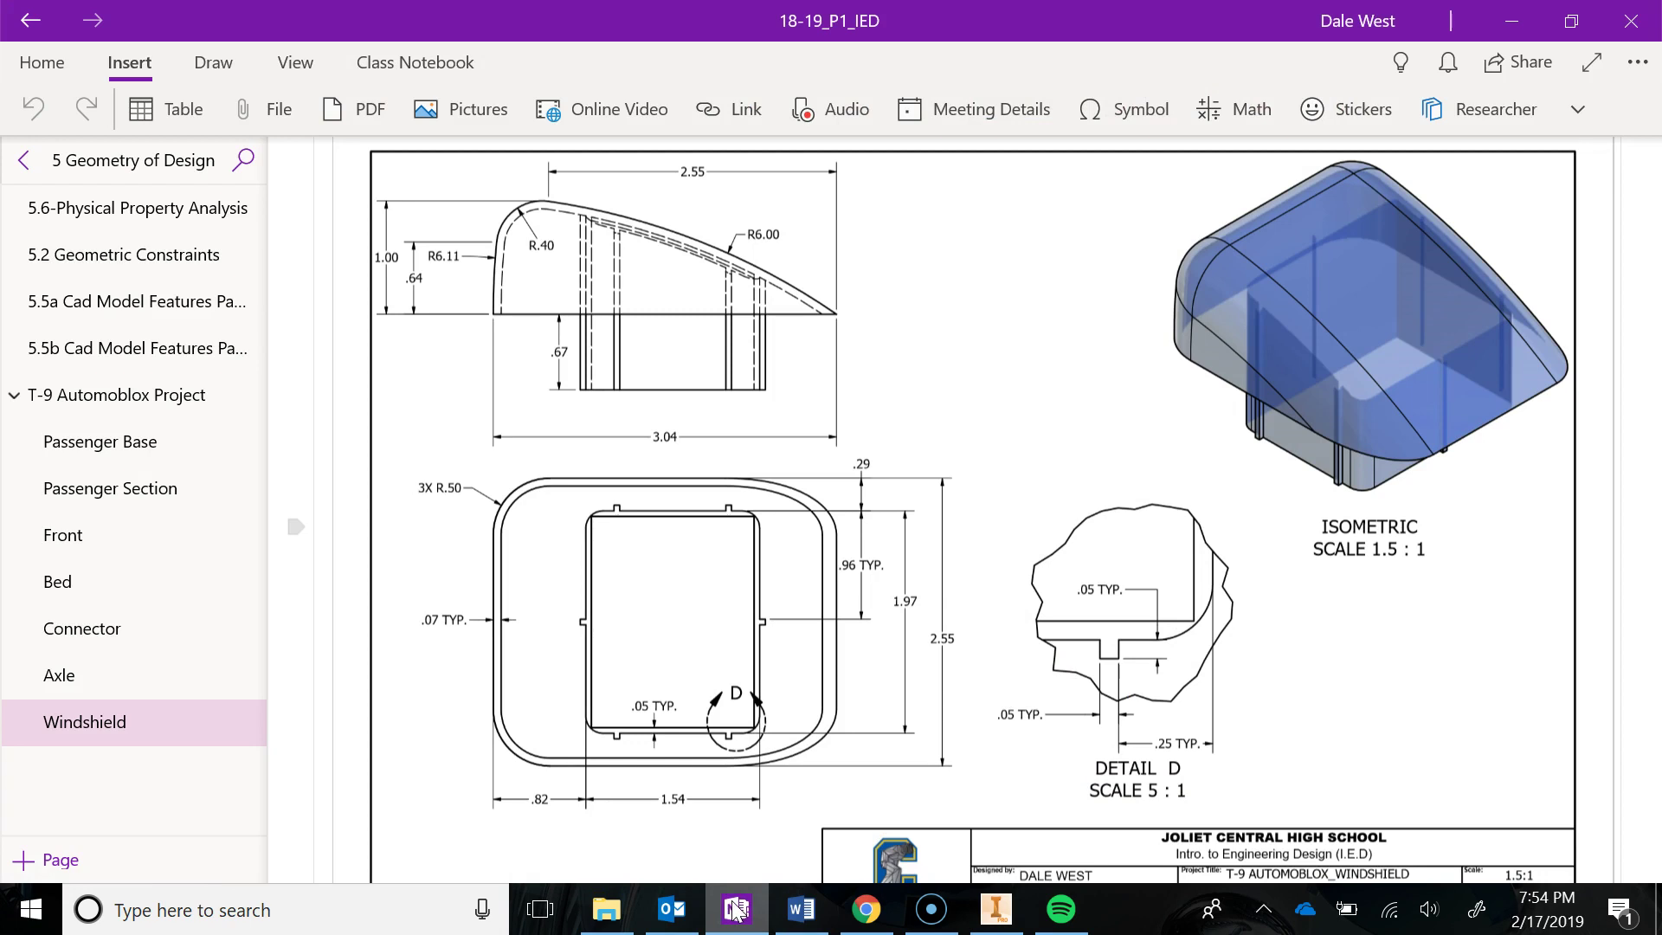
left_click(736, 909)
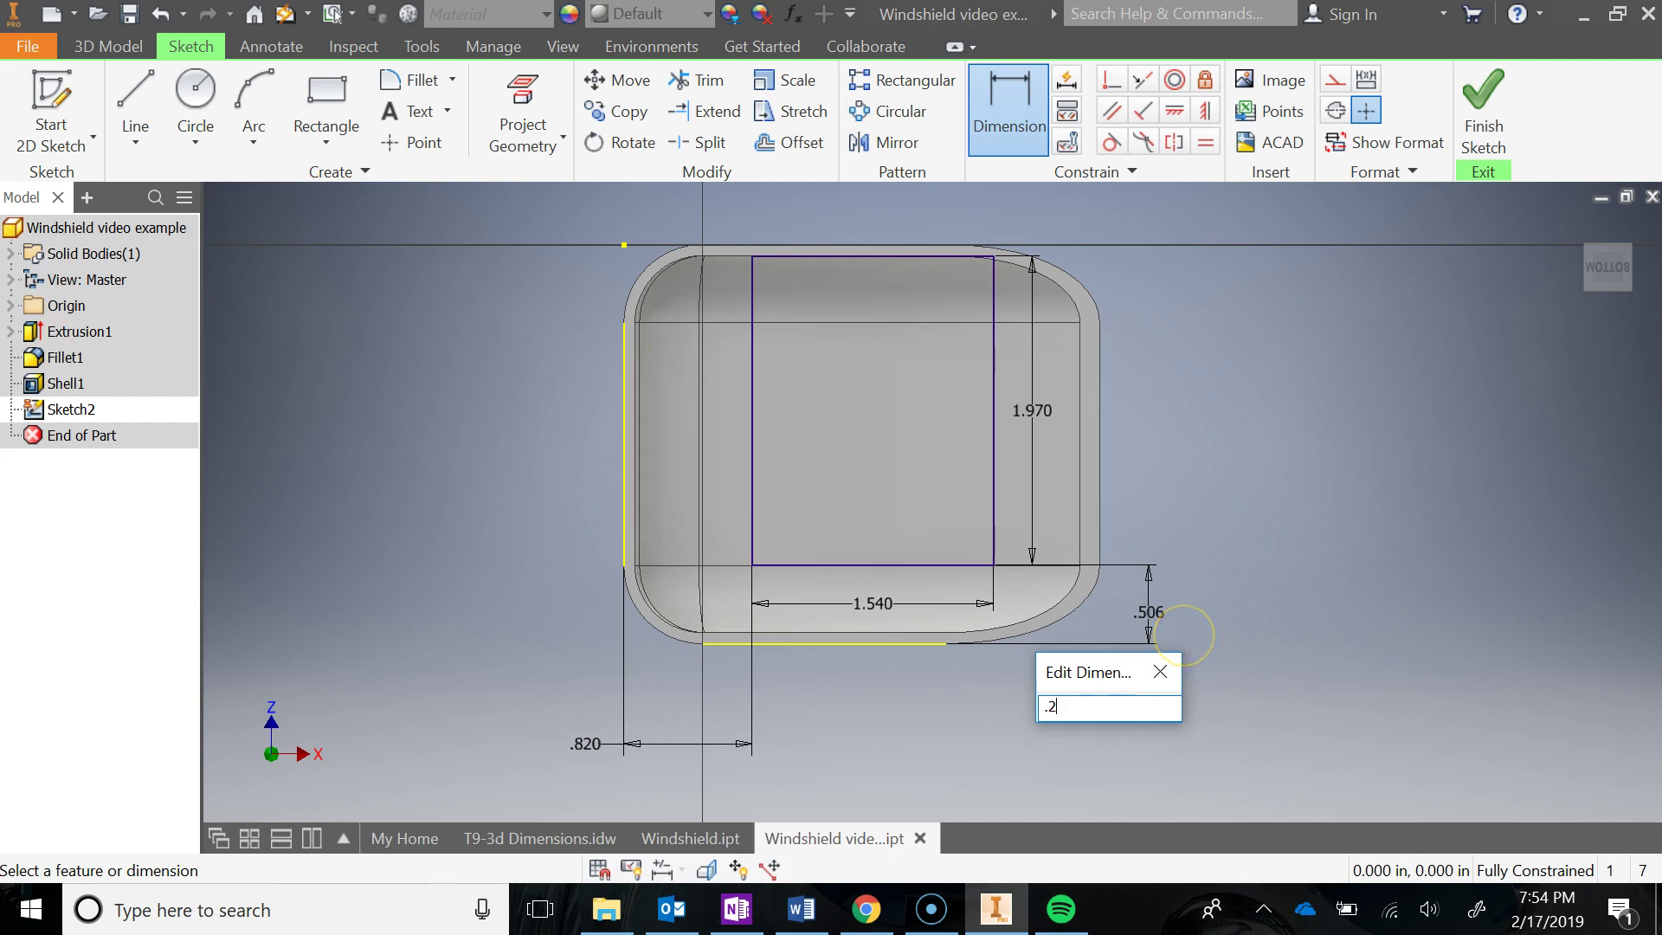
type(".29")
key("Return")
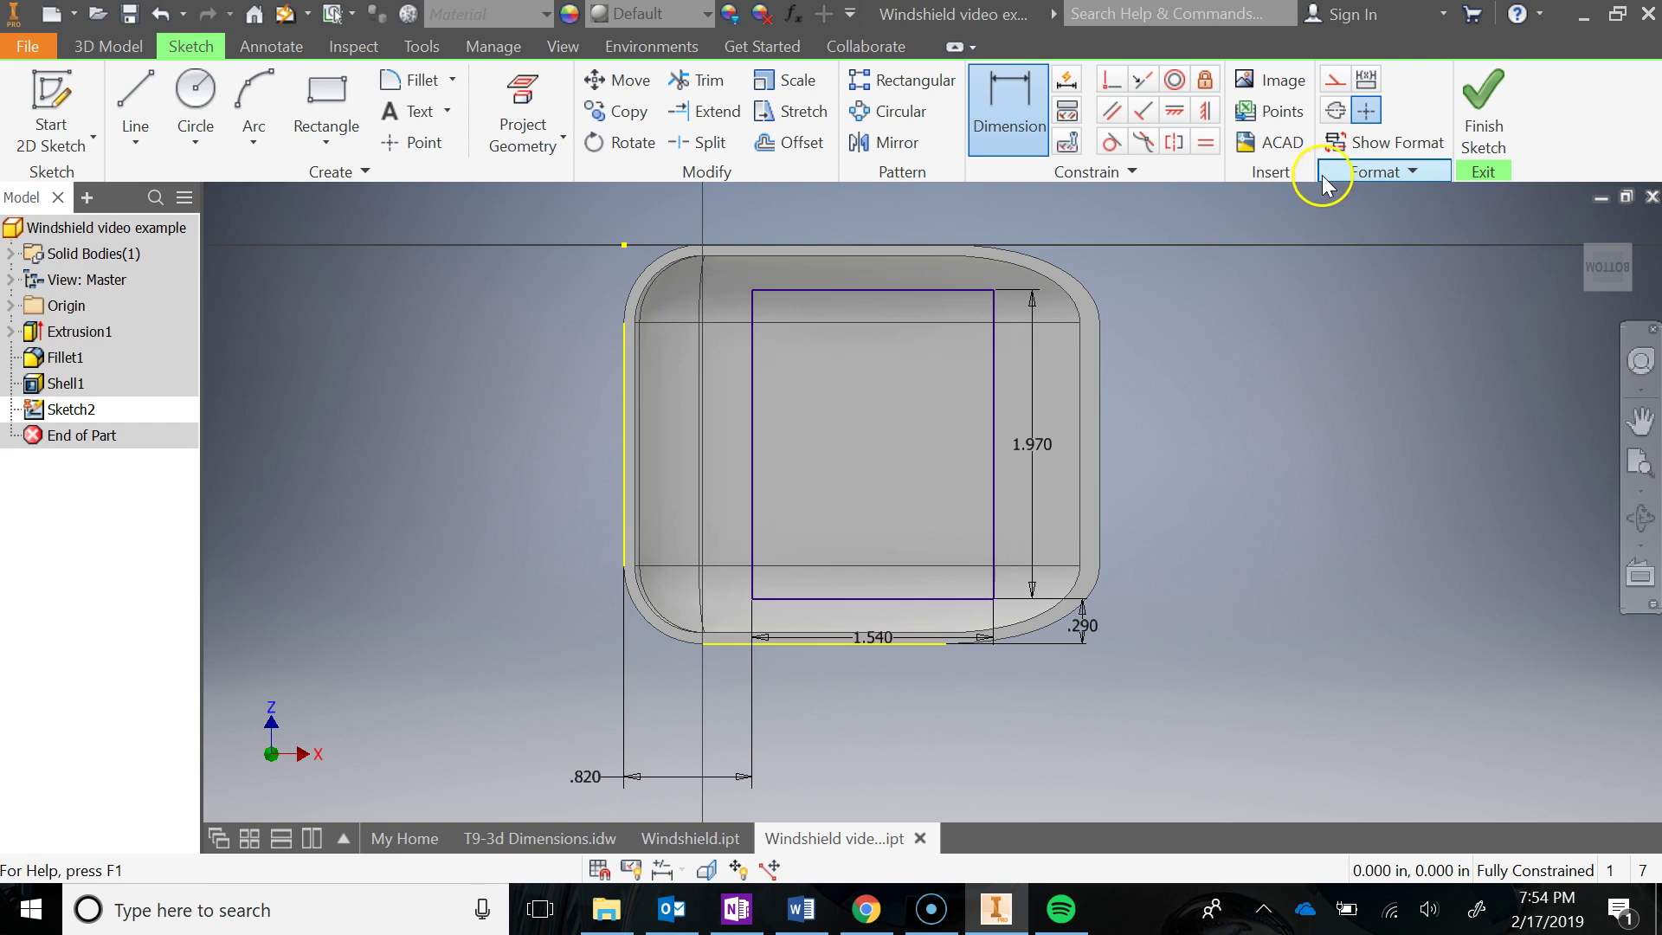
Check the frame's wall thickness in OneNote, then offset the rectangle 0.05 in inward in Inventor and finish the sketch
left_click(1004, 919)
left_click(997, 911)
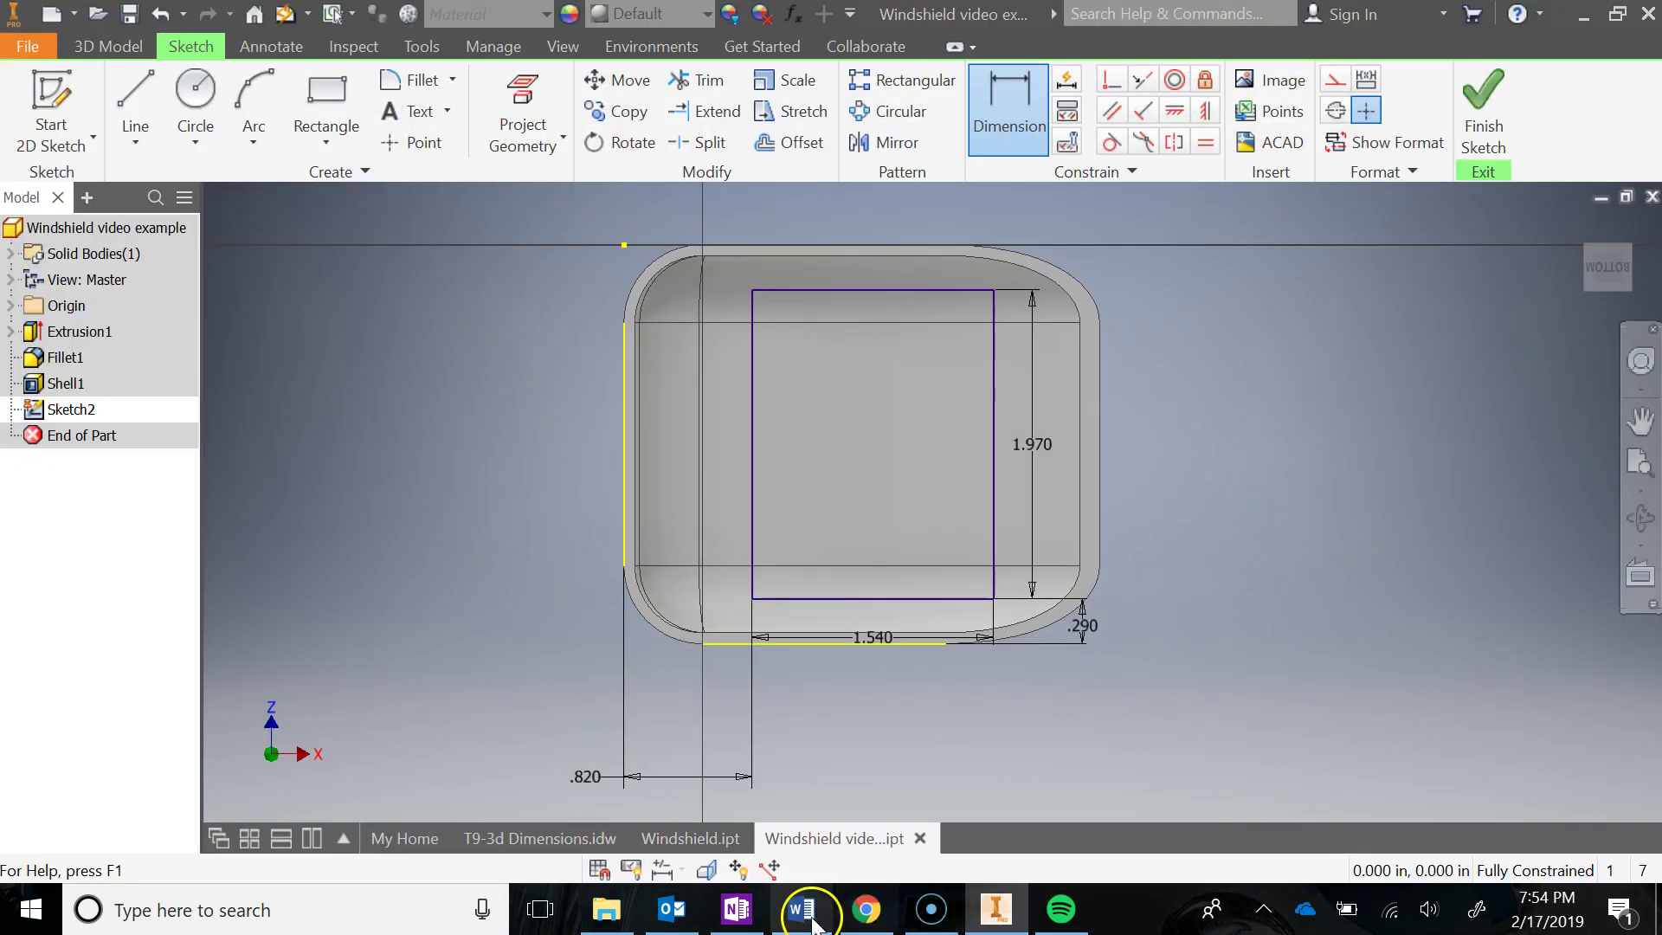
left_click(737, 909)
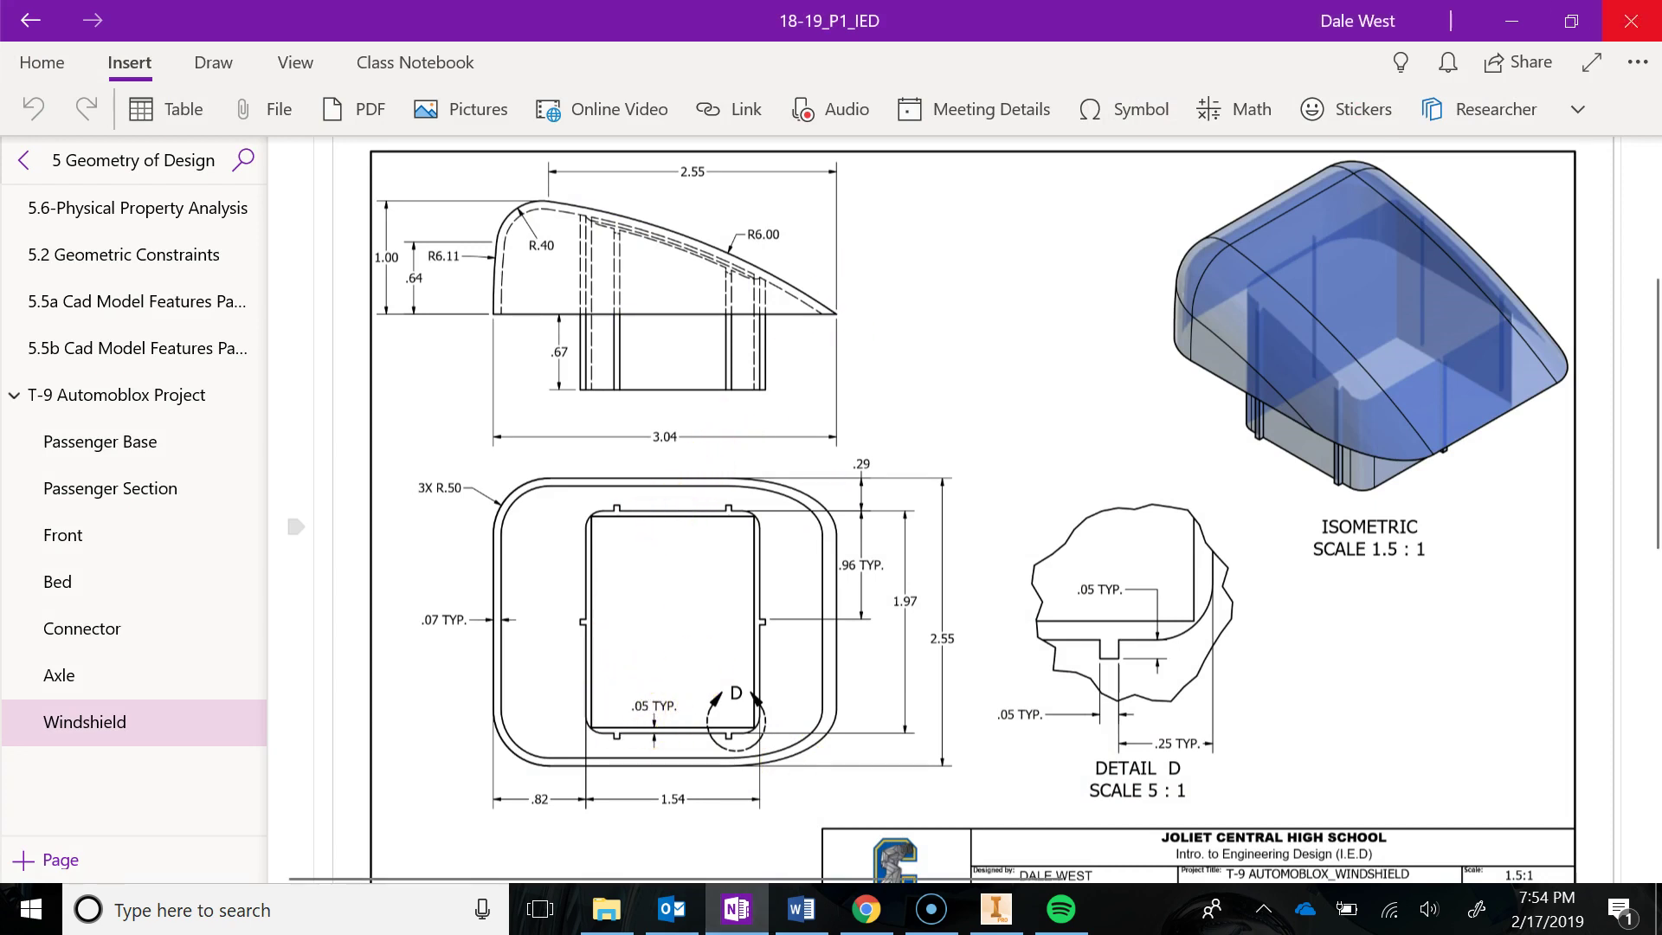
left_click(1511, 21)
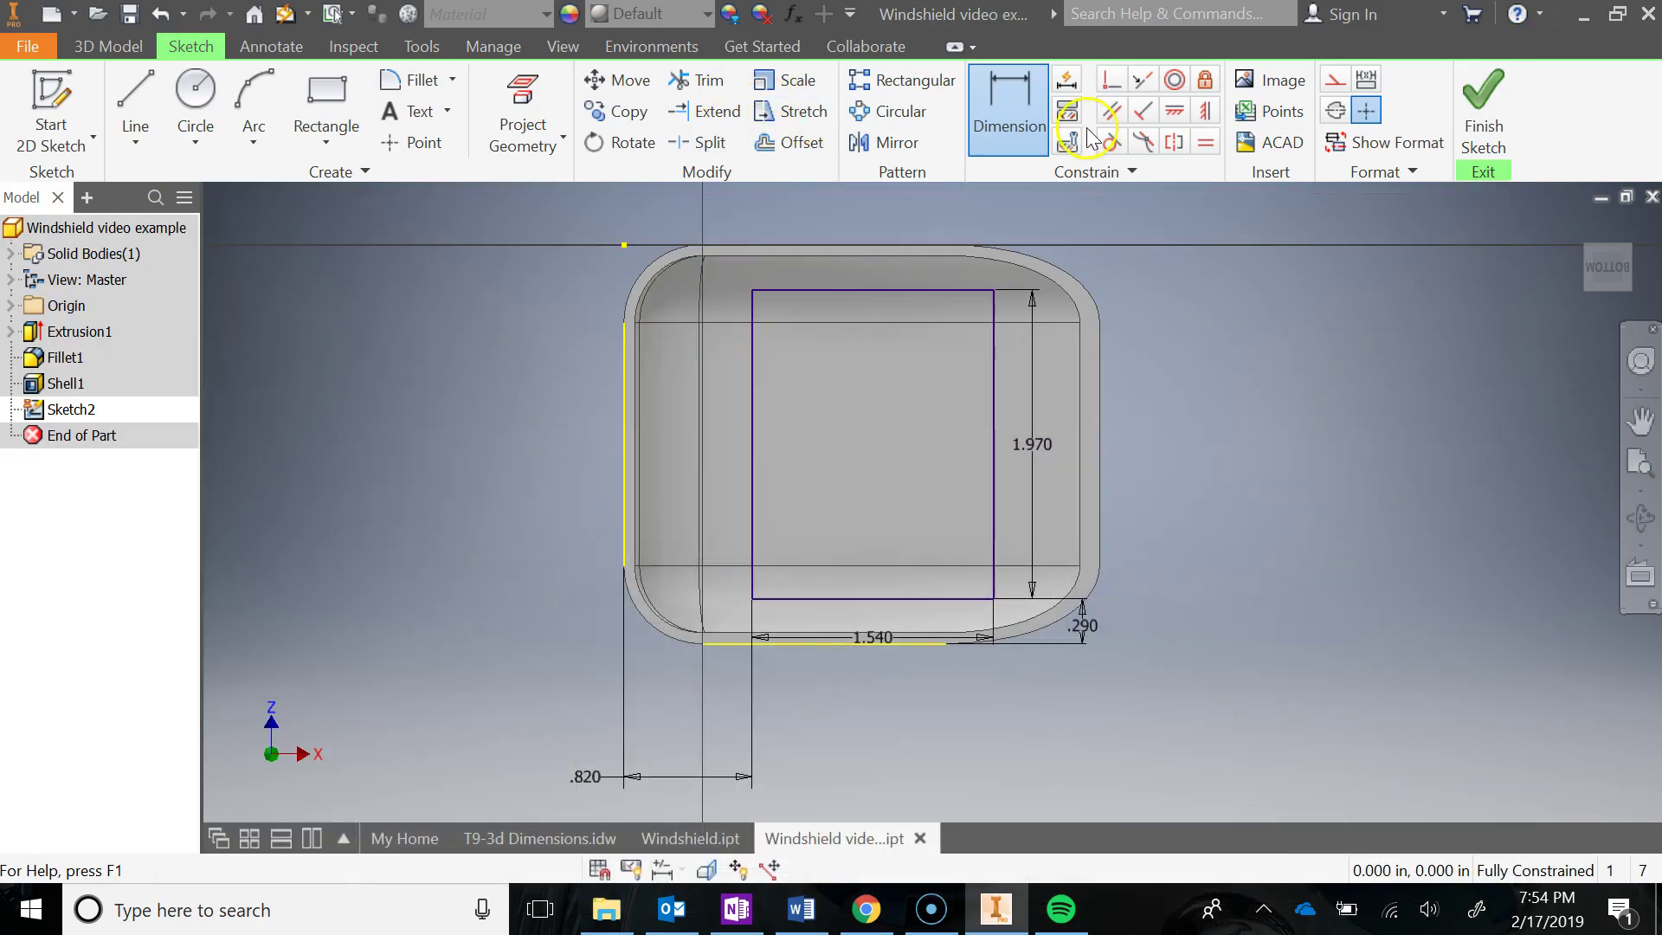
left_click(789, 141)
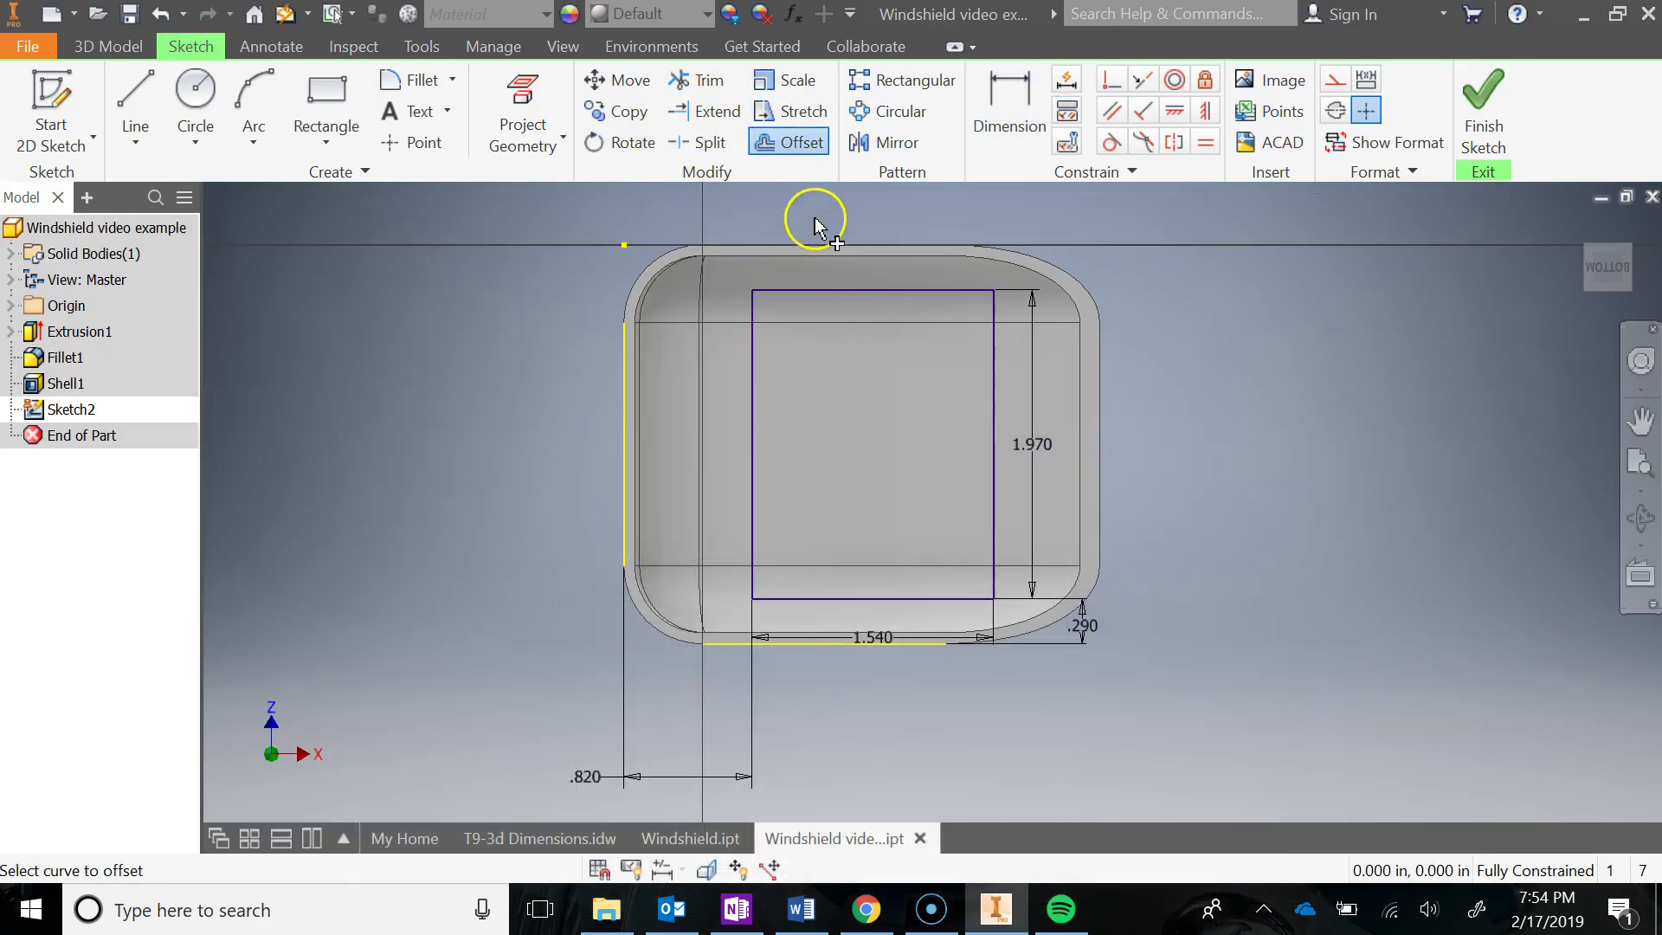
left_click(825, 291)
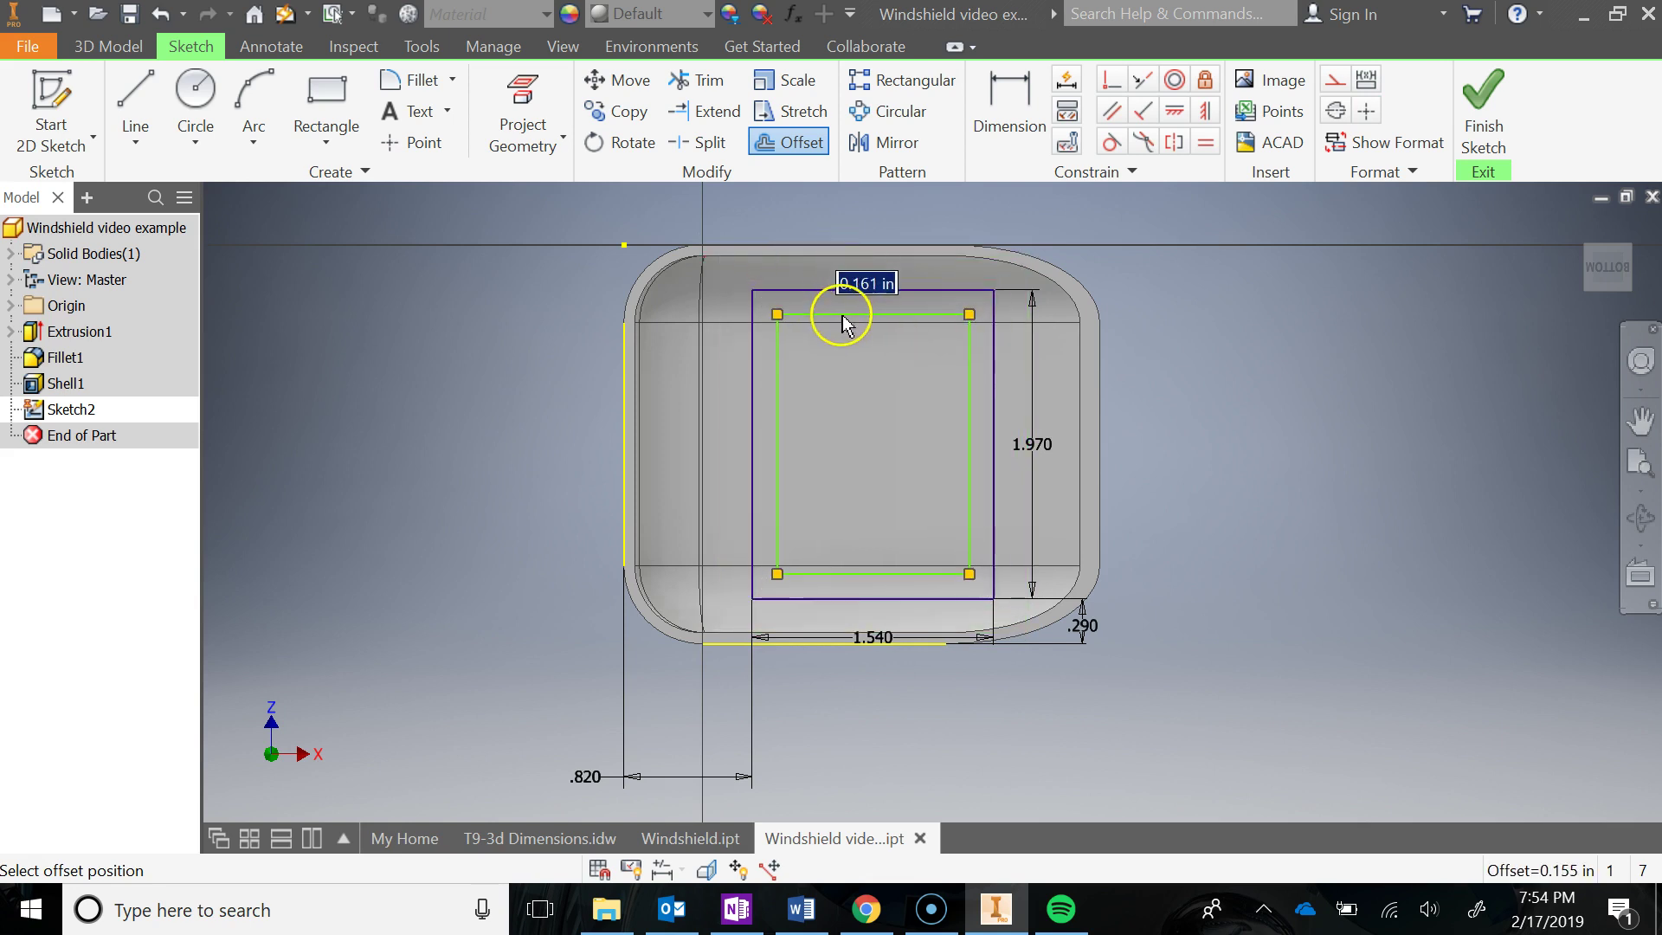
type(".05")
key("Return")
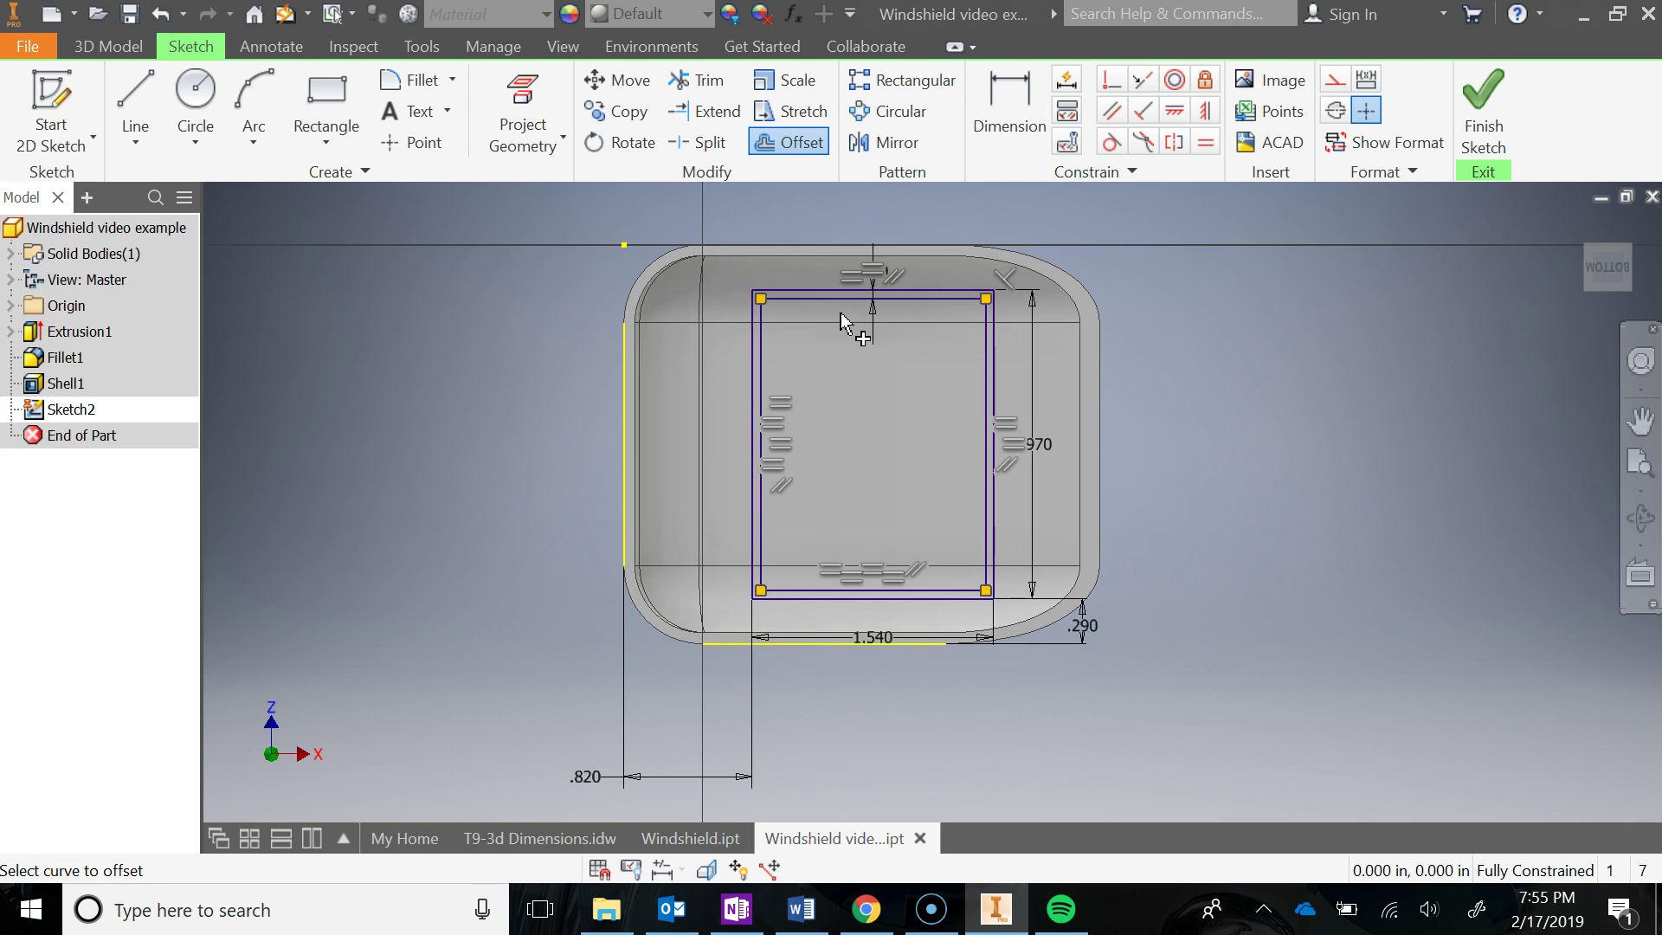
key("Escape")
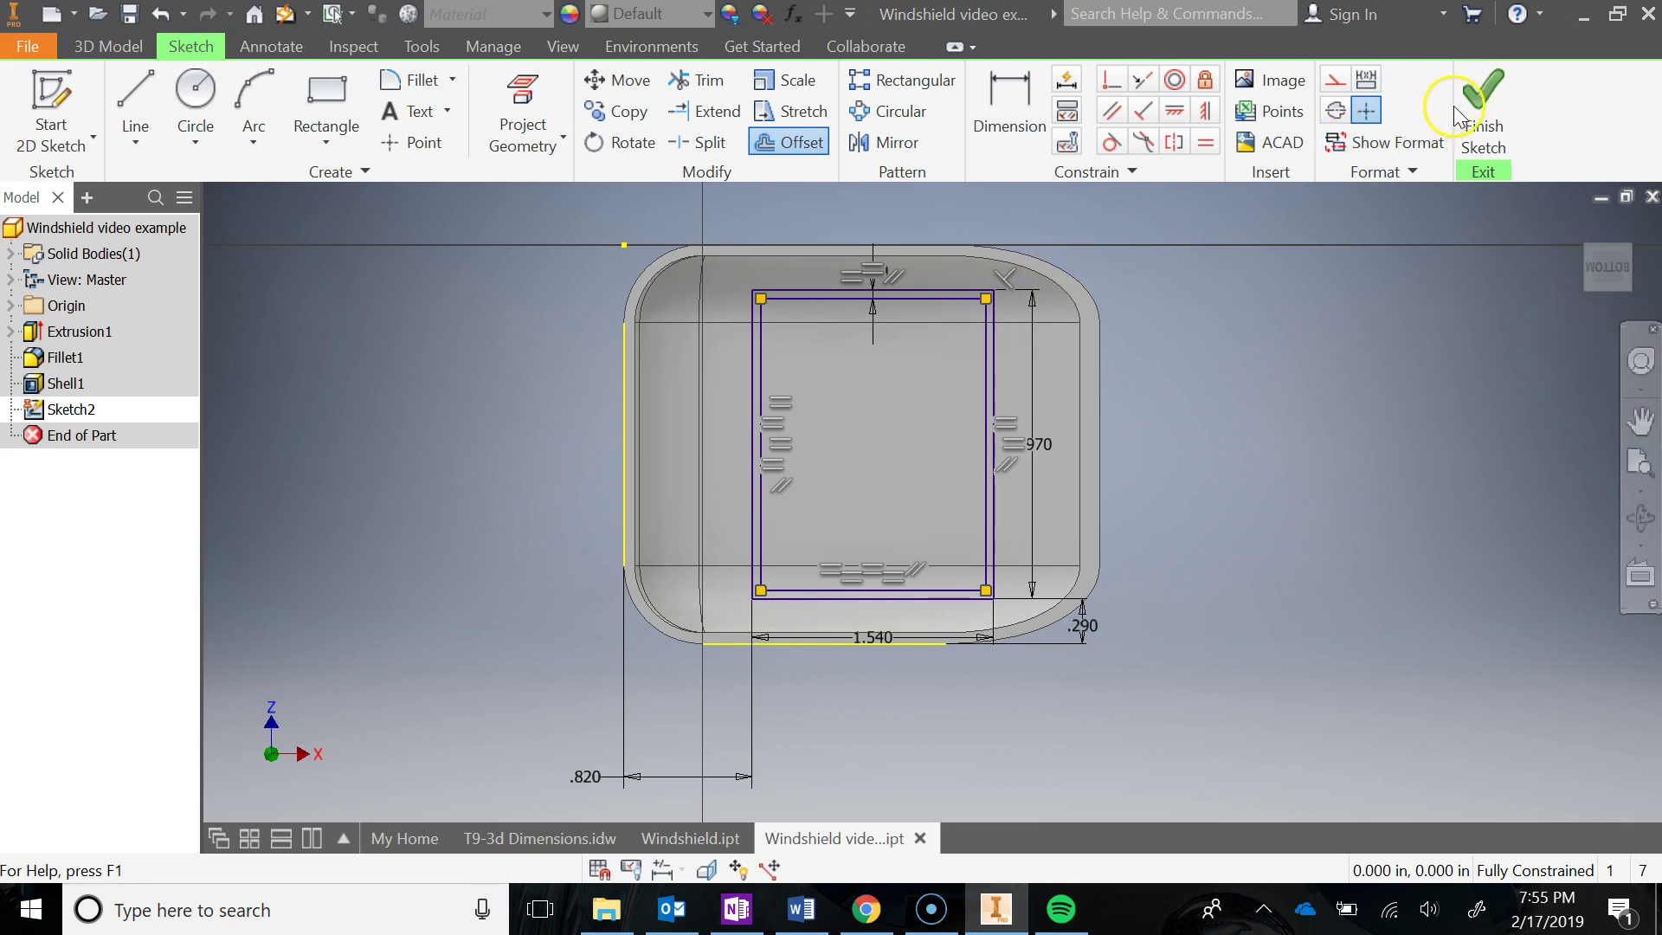
left_click(1456, 115)
Extrude the thin frame profile into the shell's interior with To Next extents
middle_click_drag(1203, 356, 1209, 377, "shift")
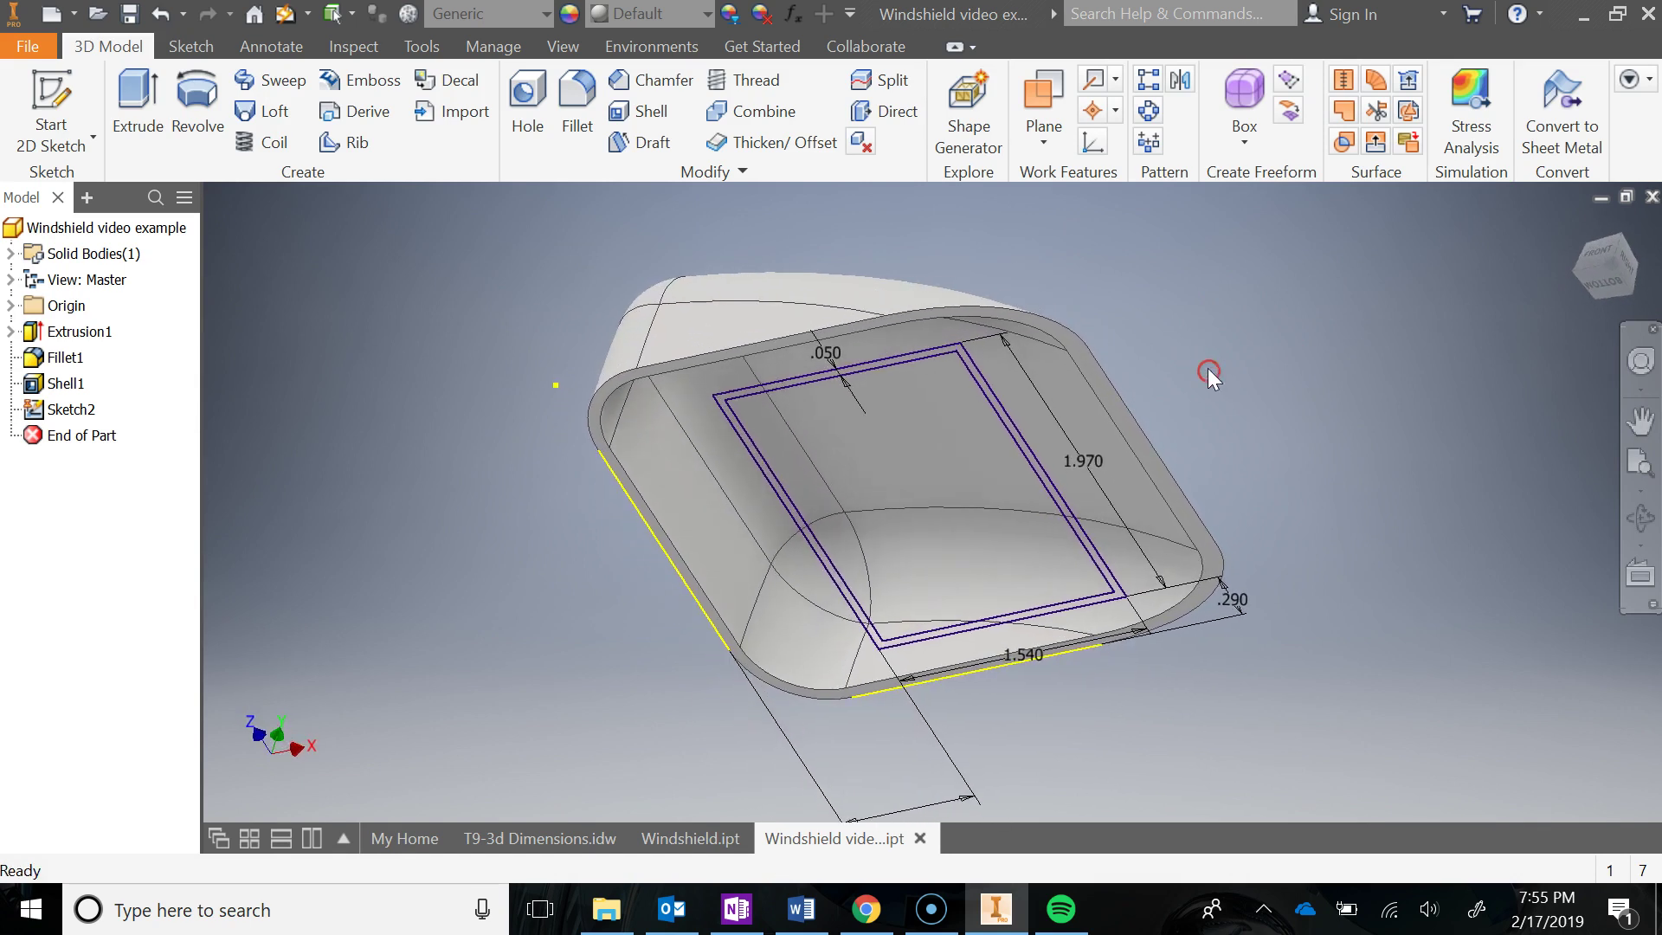
left_click(137, 103)
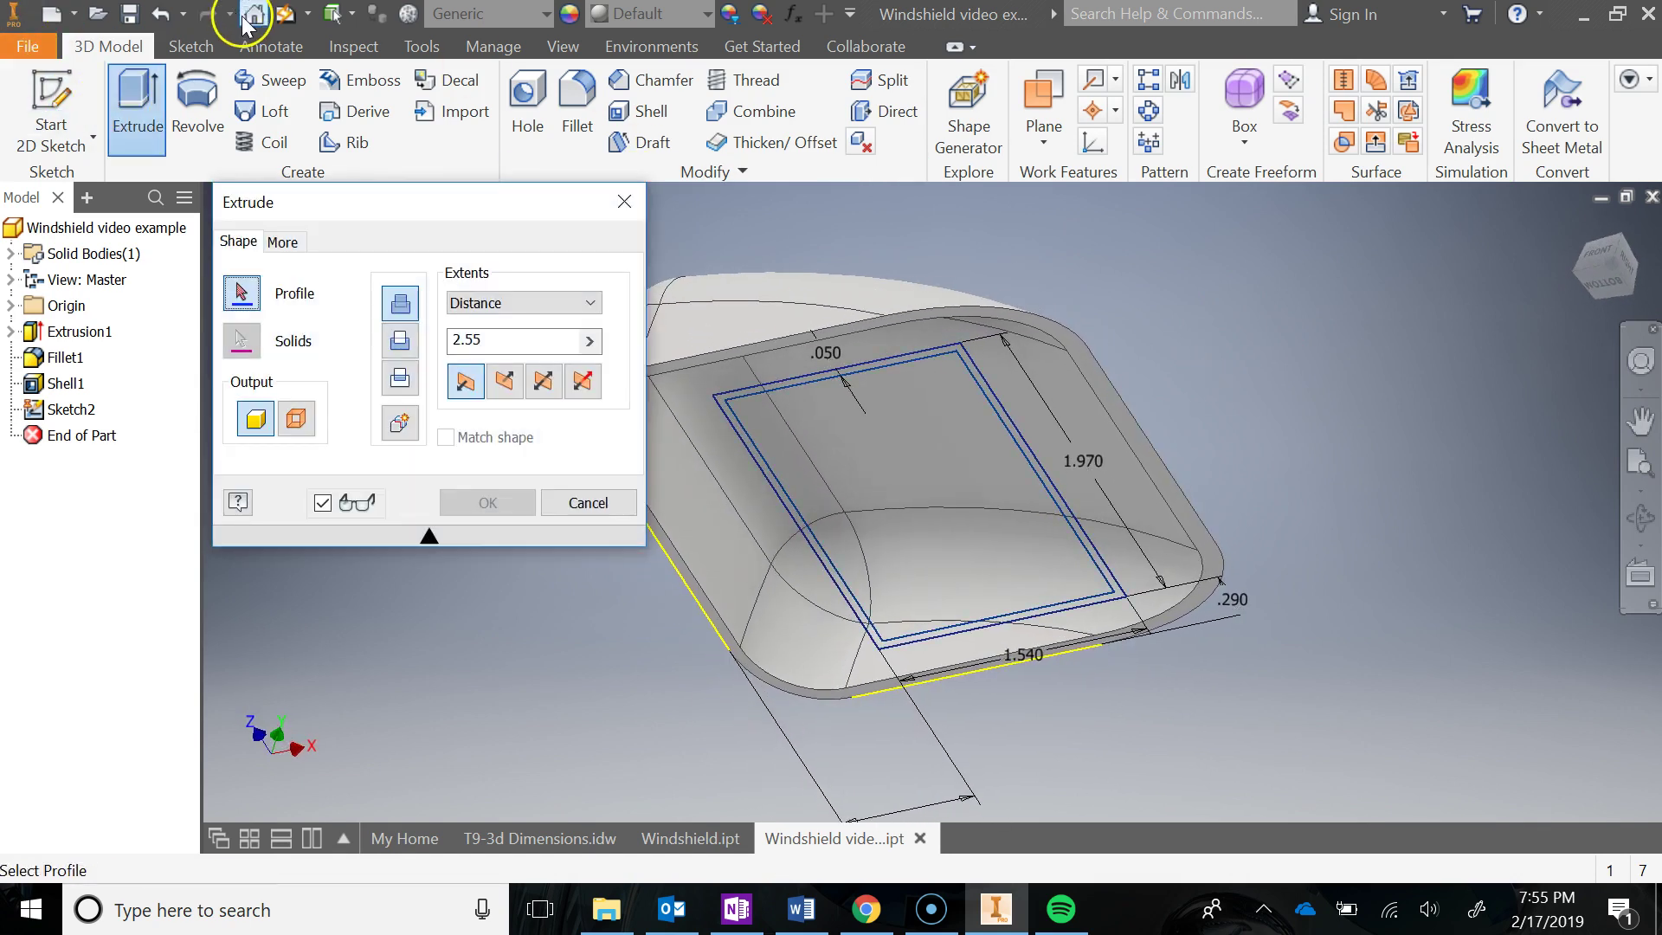
left_click(725, 412)
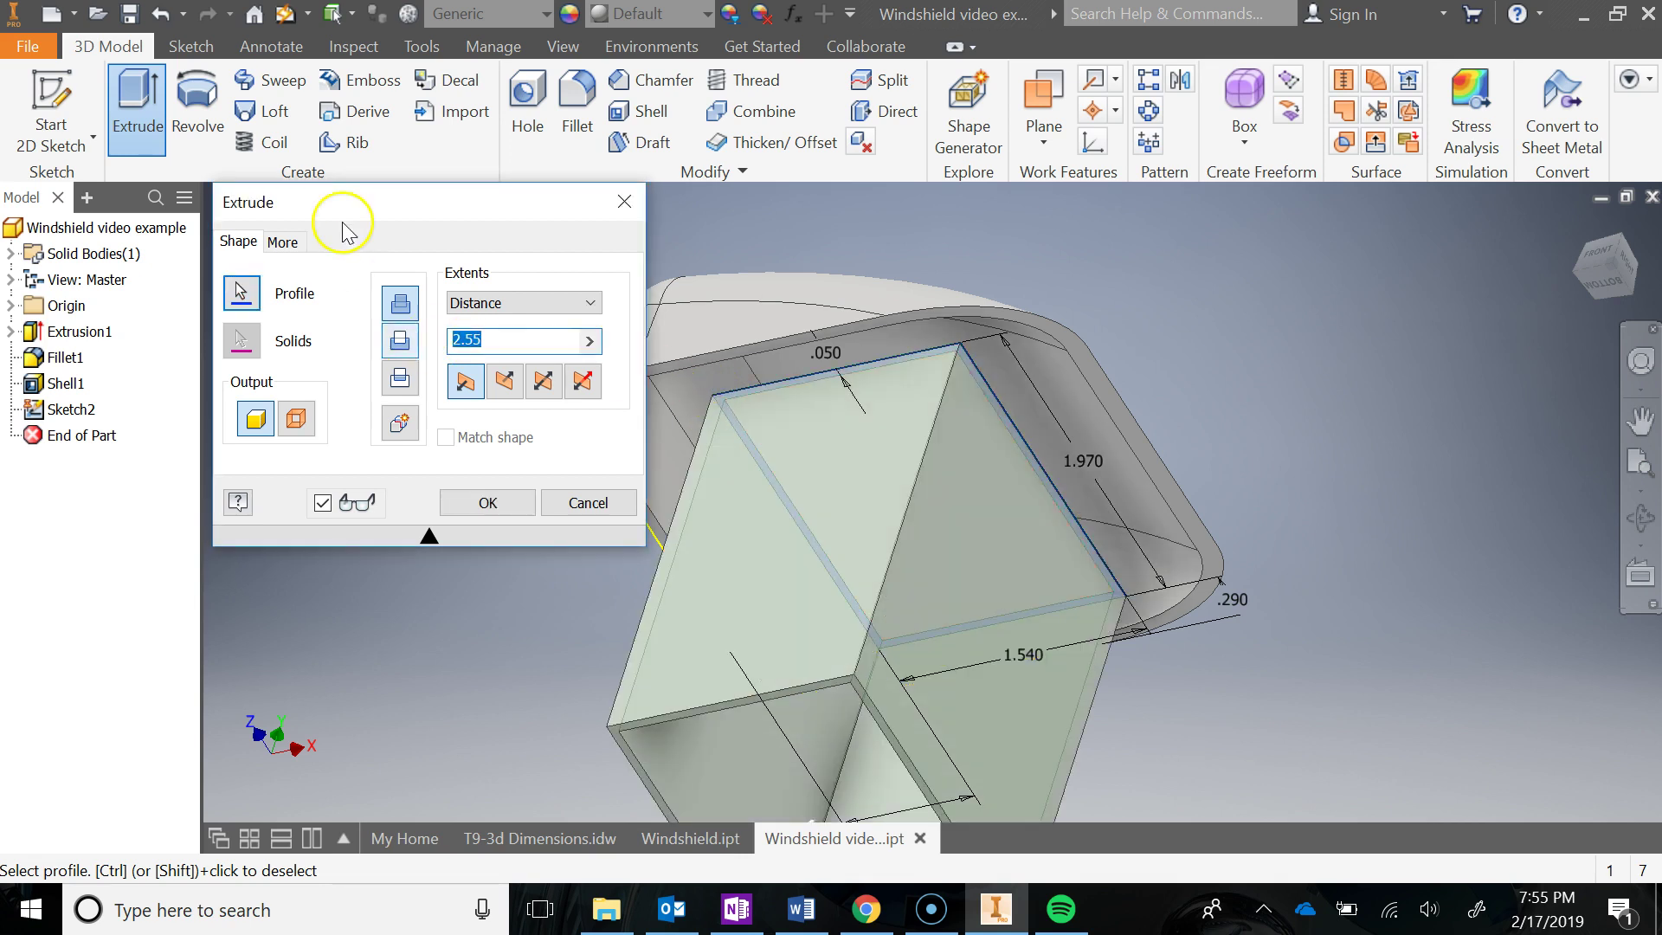
left_click(504, 396)
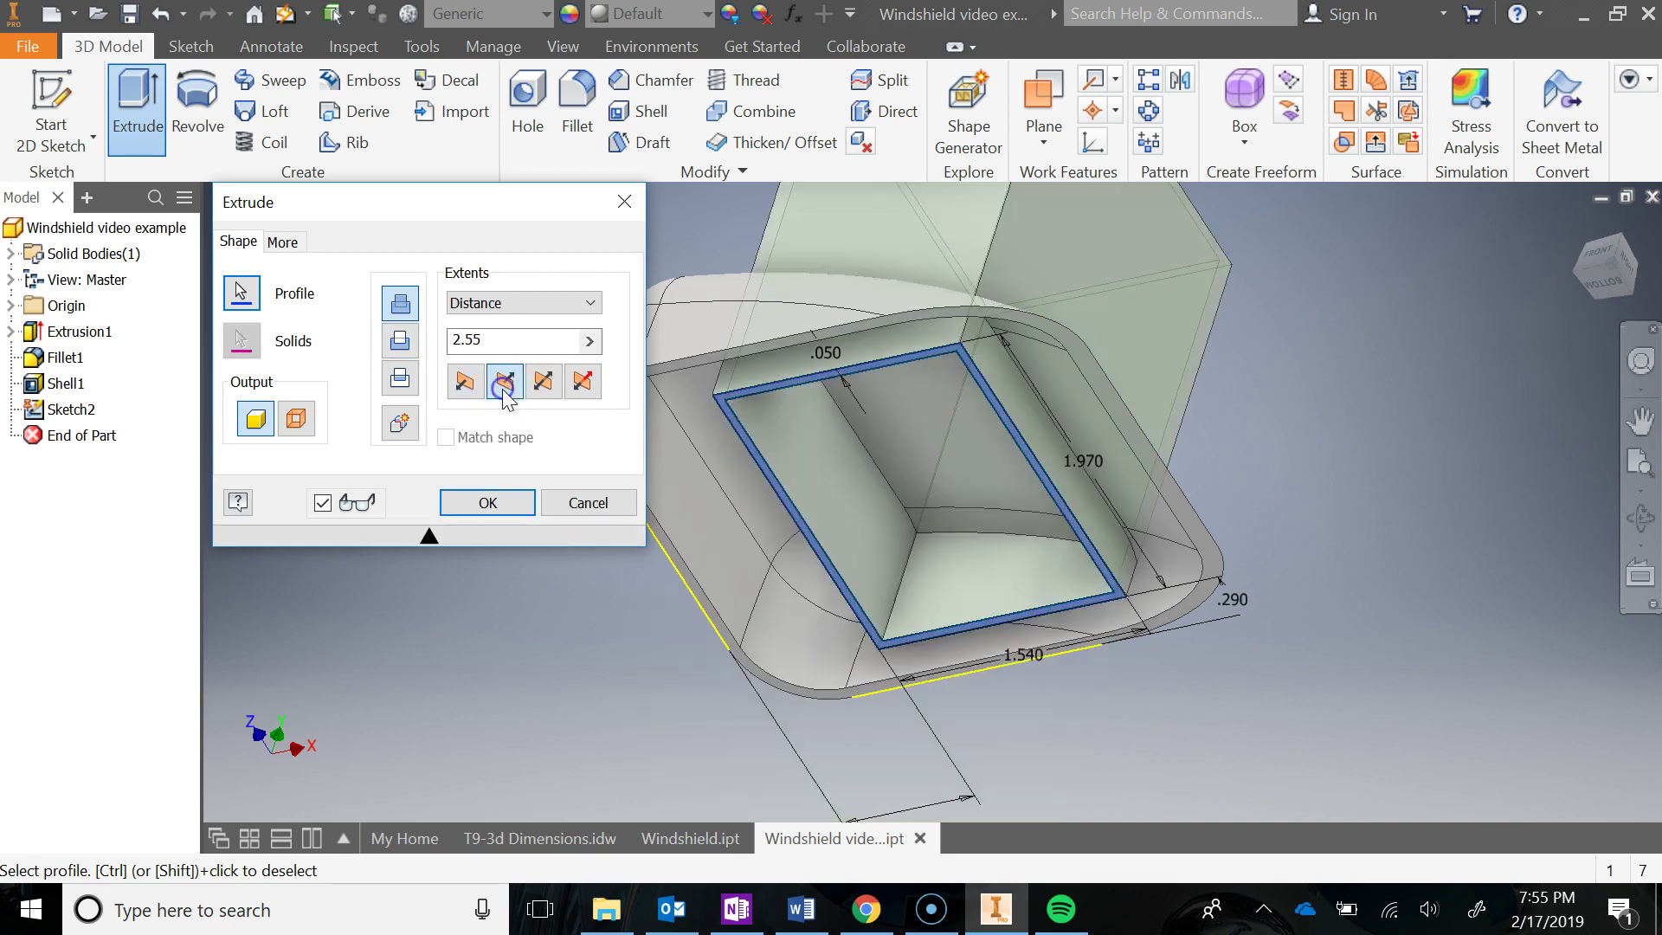
left_click(531, 309)
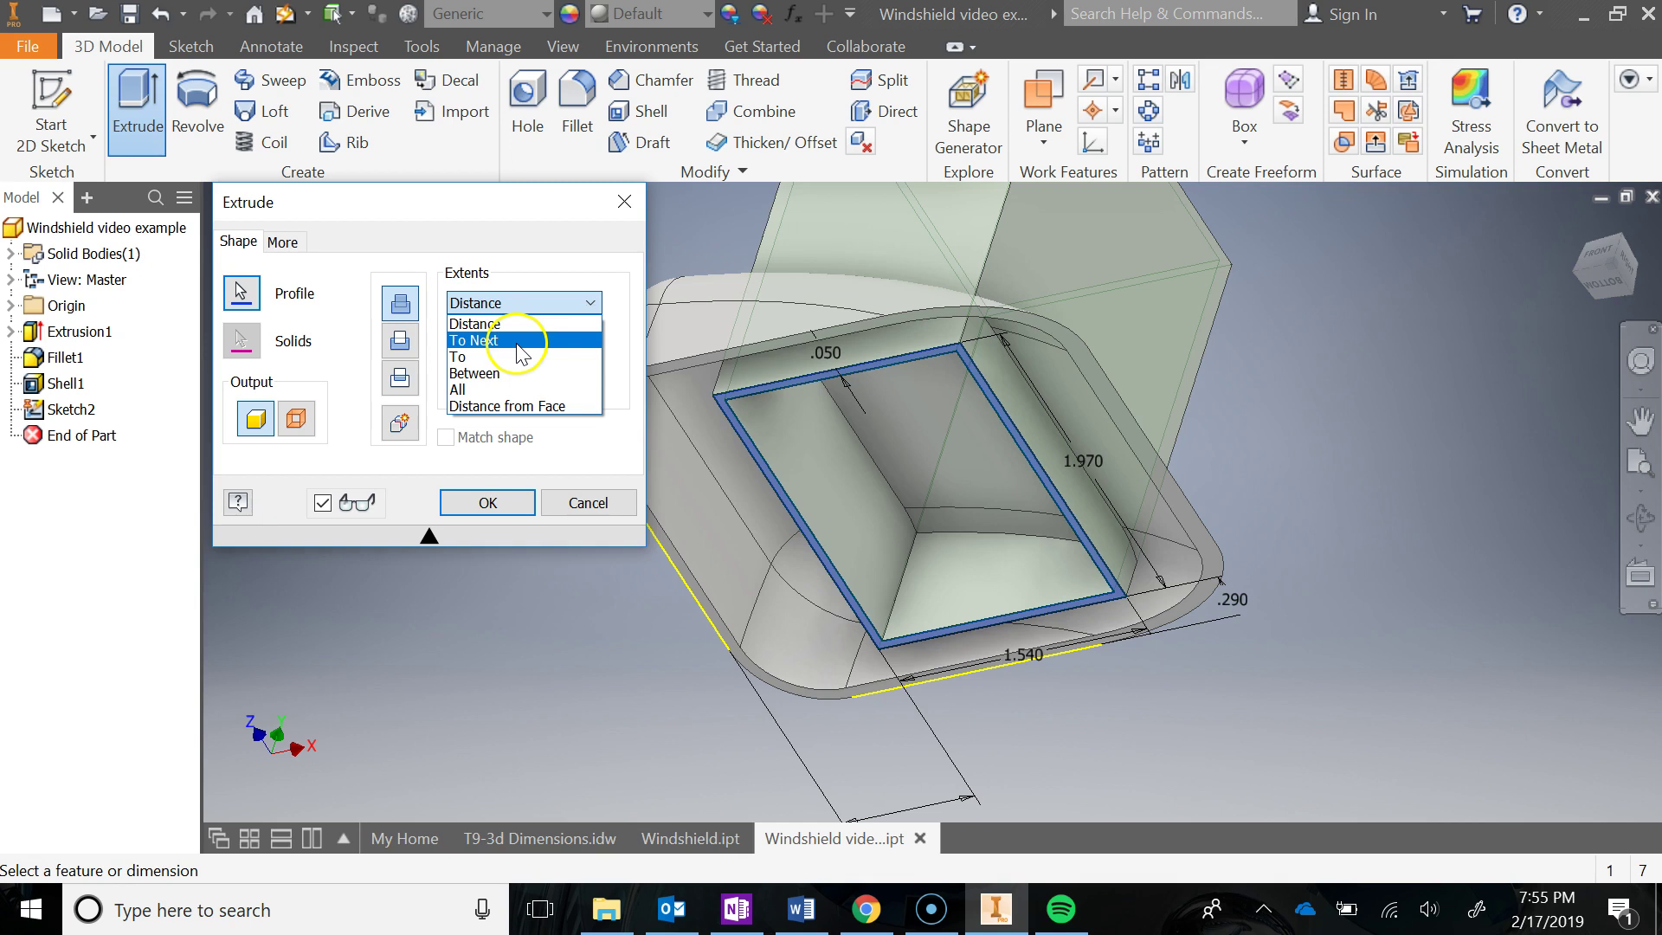
left_click(522, 340)
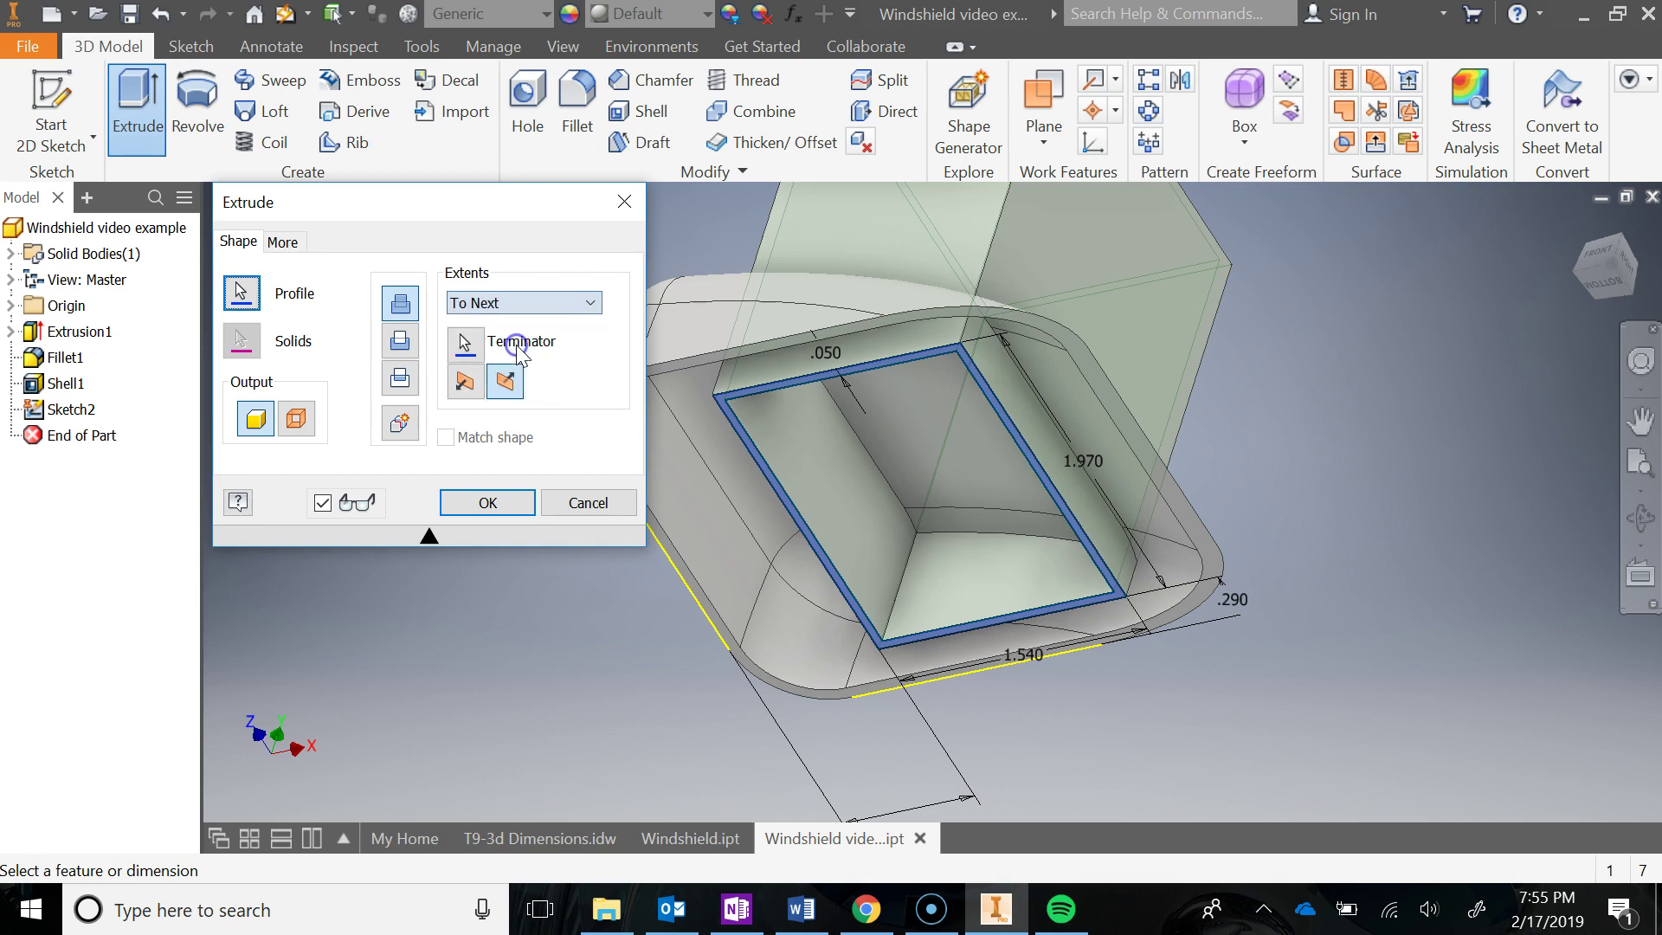
left_click(499, 502)
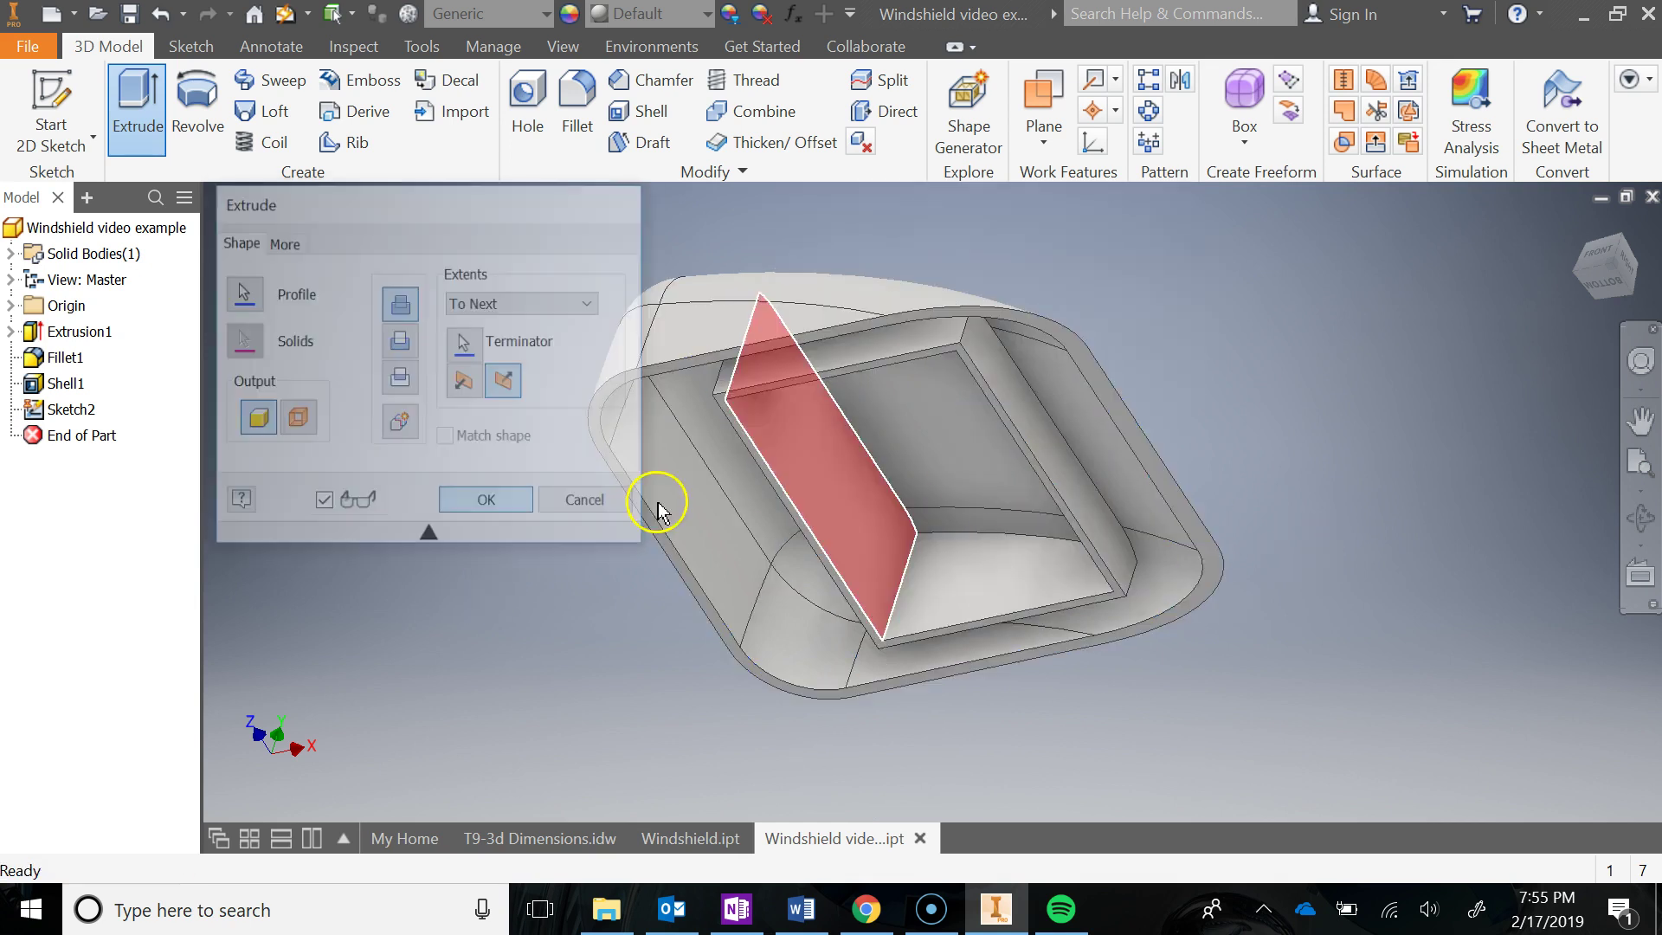
Inspect the extruded frame from several angles and check how far it extends below the shell in the OneNote drawing
mouse_move(1131, 531)
middle_mouse_down("shift")
mouse_move(1182, 522)
mouse_move(1073, 372)
middle_mouse_up("shift")
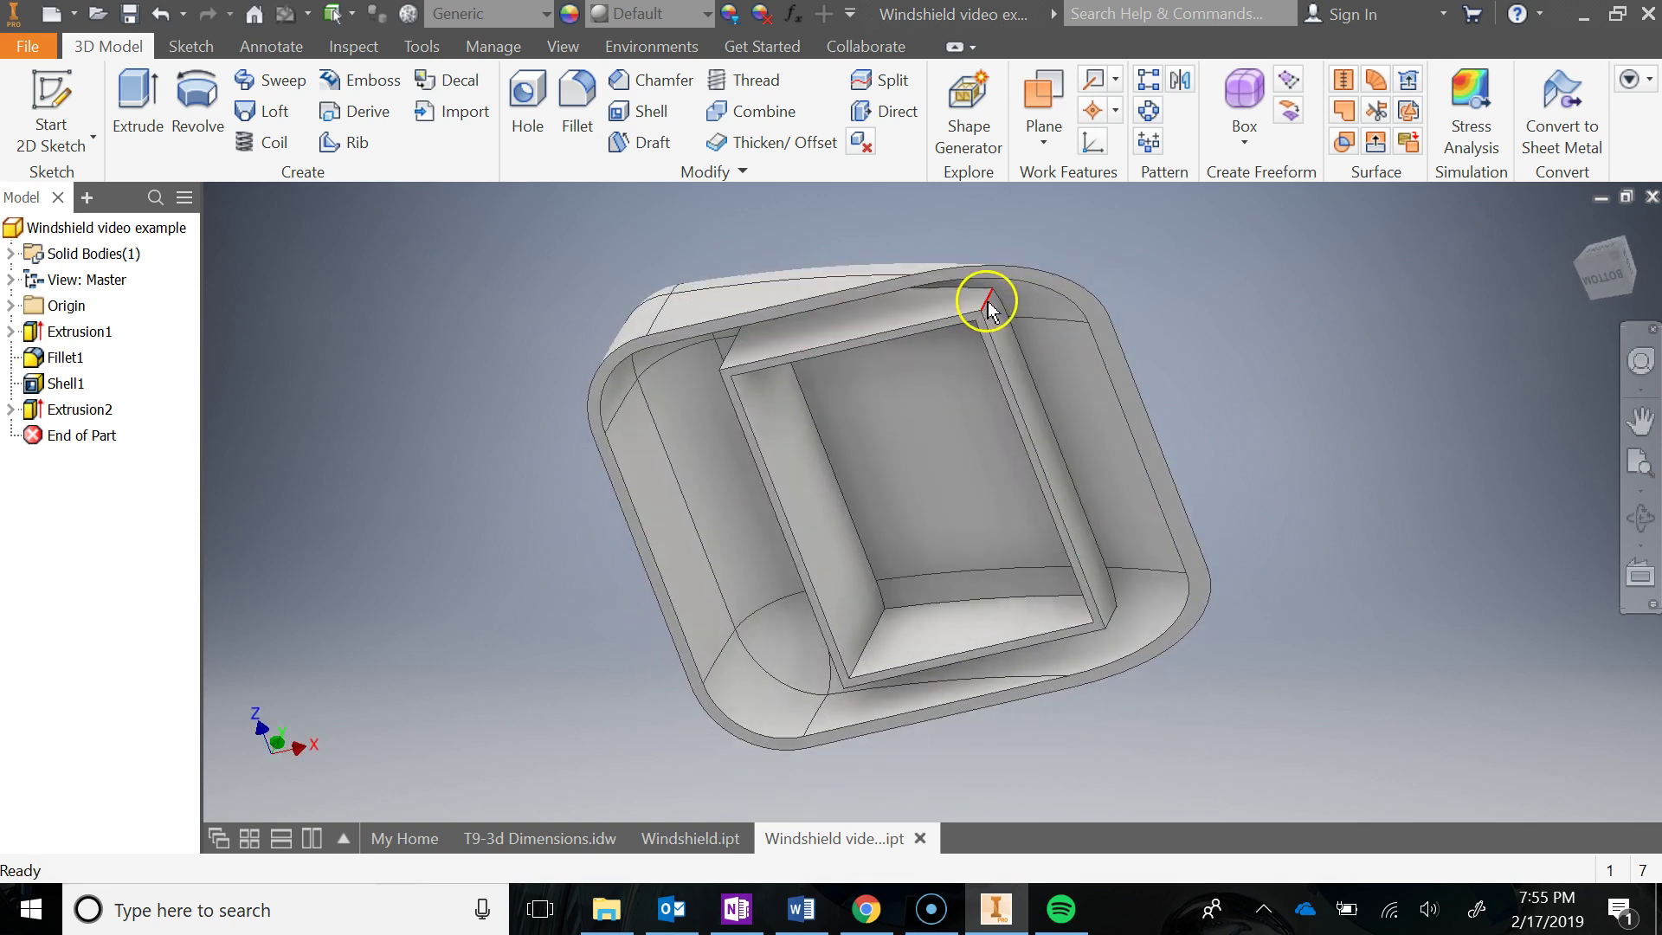
middle_click_drag(926, 371, 991, 411, "shift")
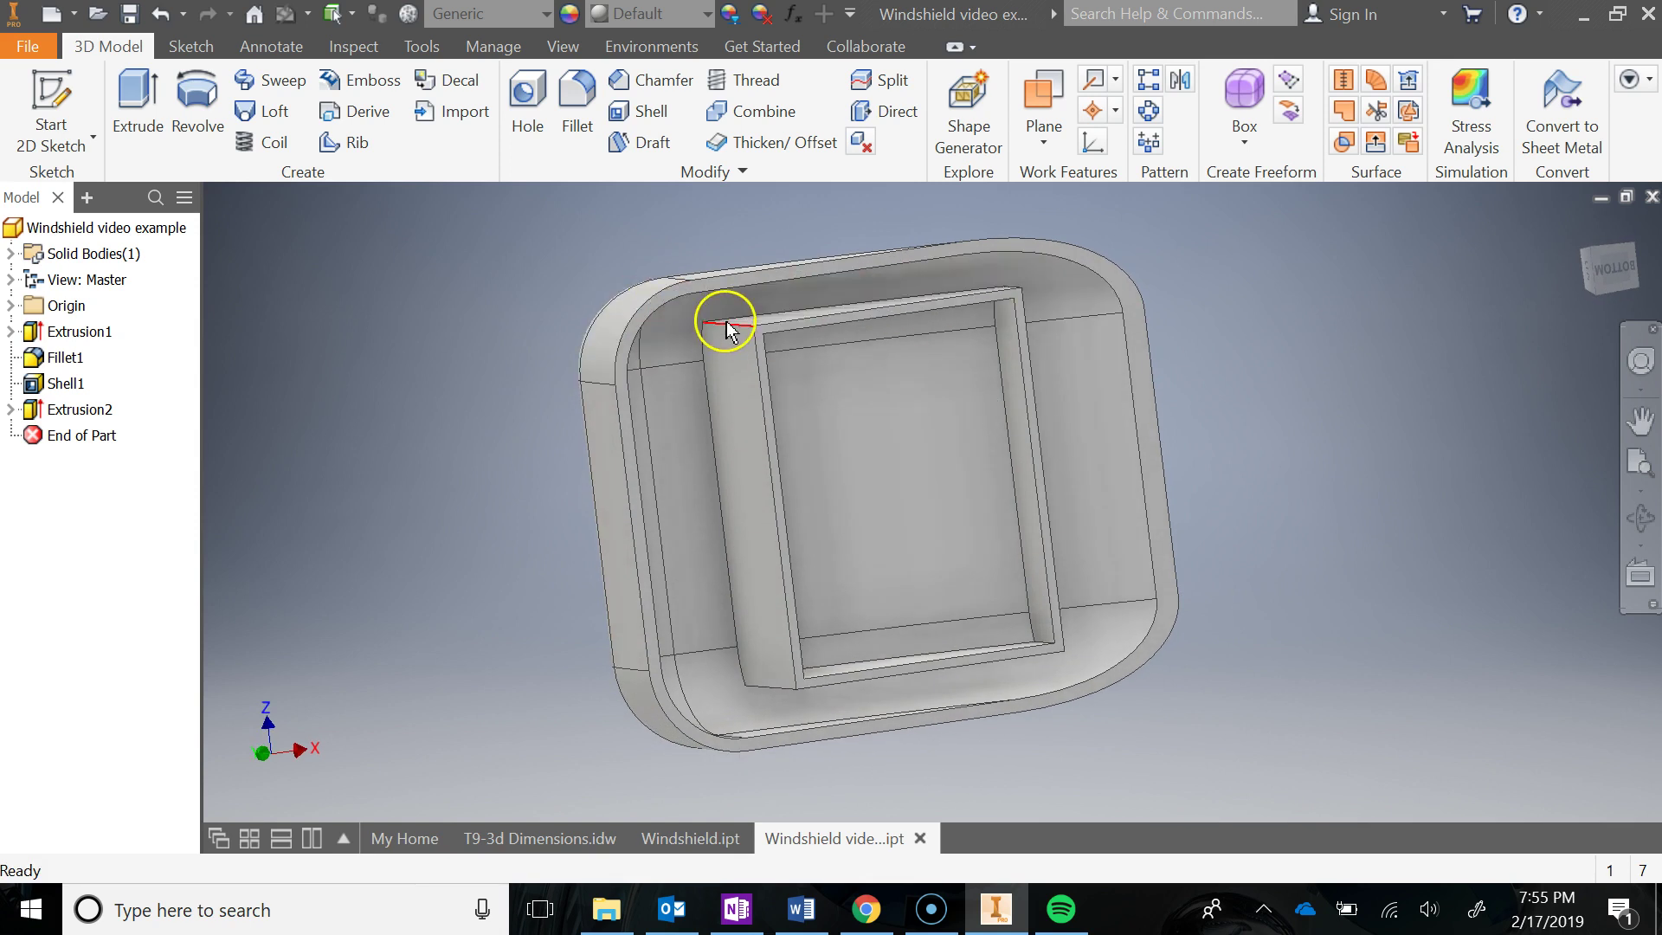
middle_click_drag(842, 404, 763, 431, "shift")
middle_click_drag(1057, 315, 1073, 394, "shift")
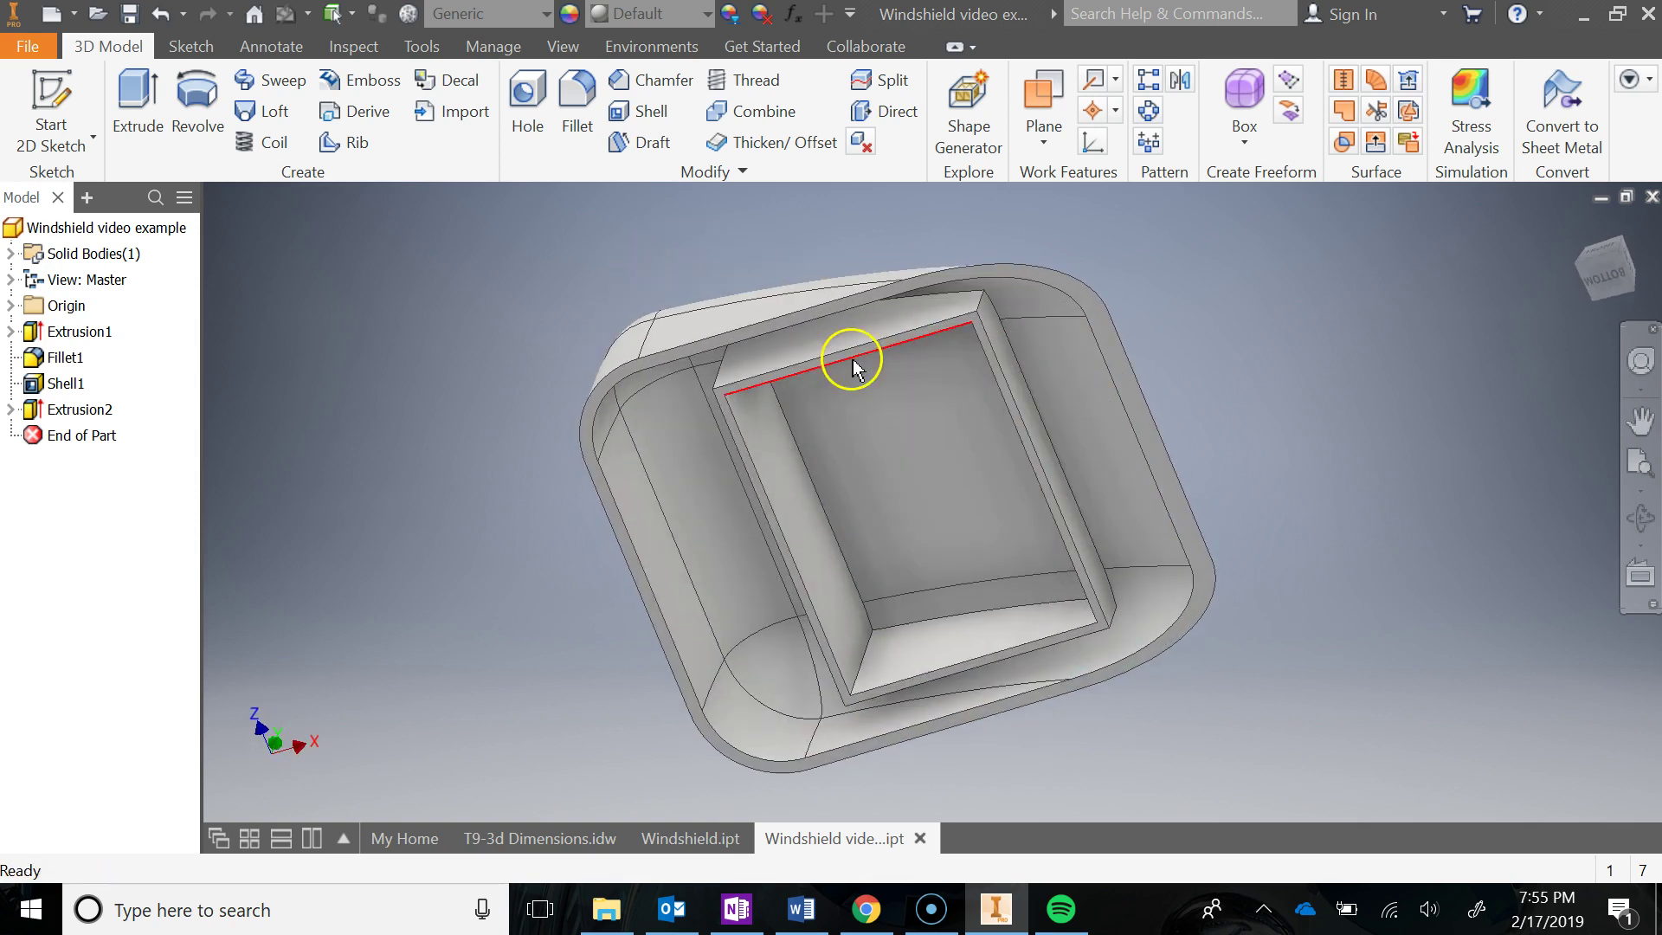
middle_click_drag(964, 468, 860, 404, "shift")
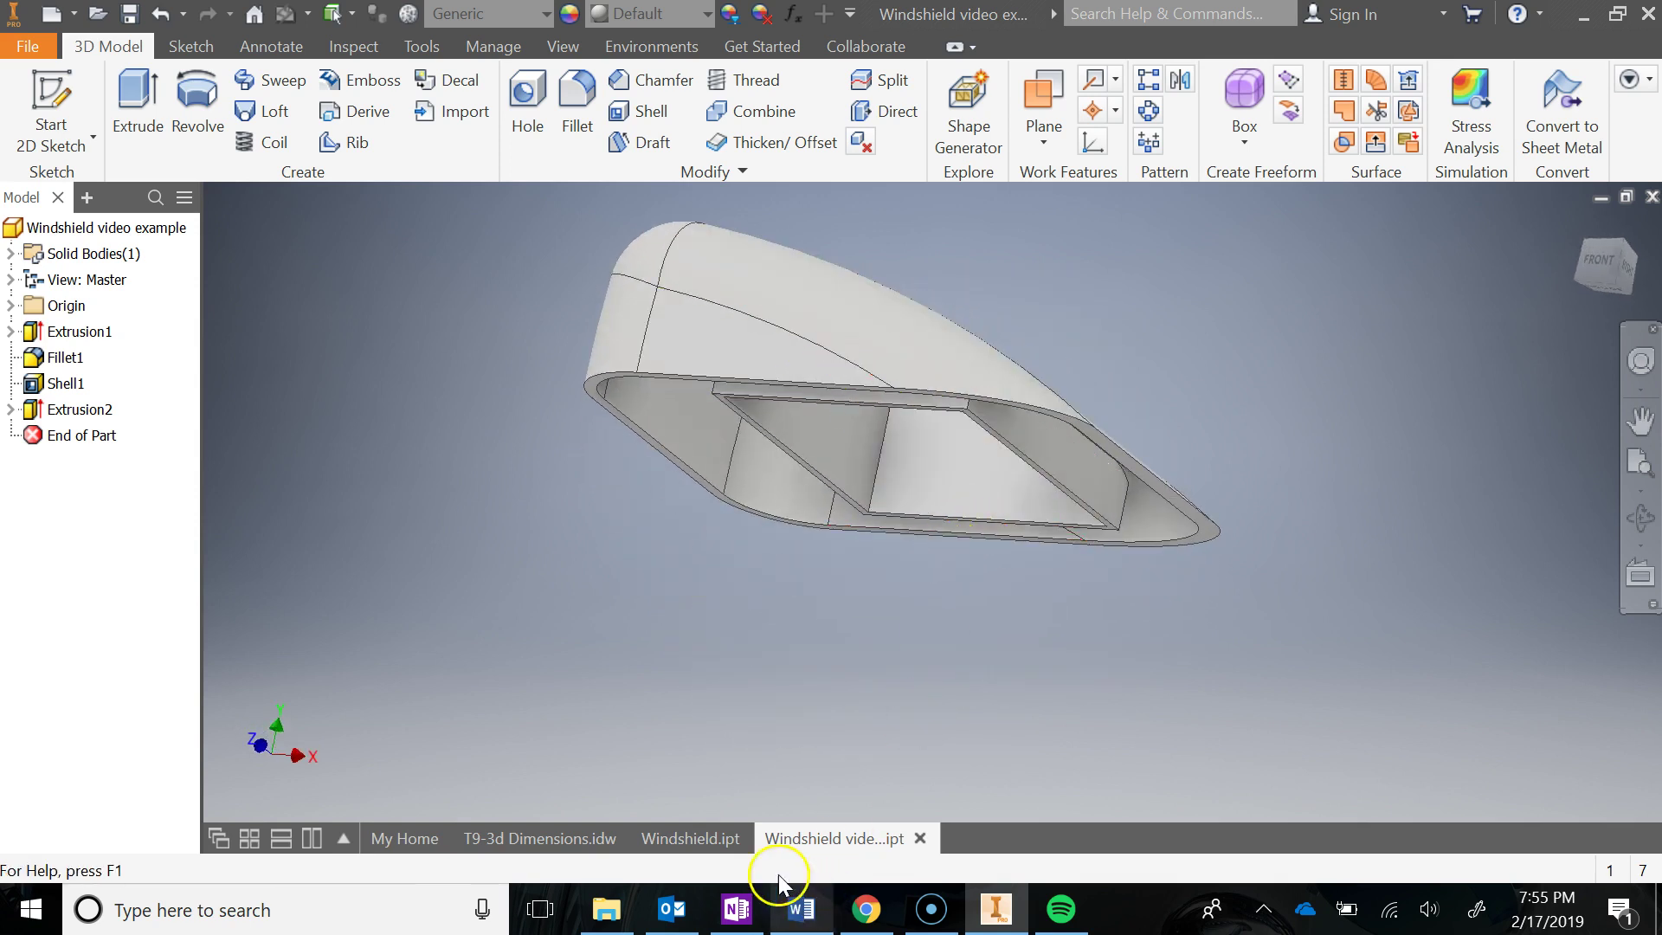
left_click(736, 909)
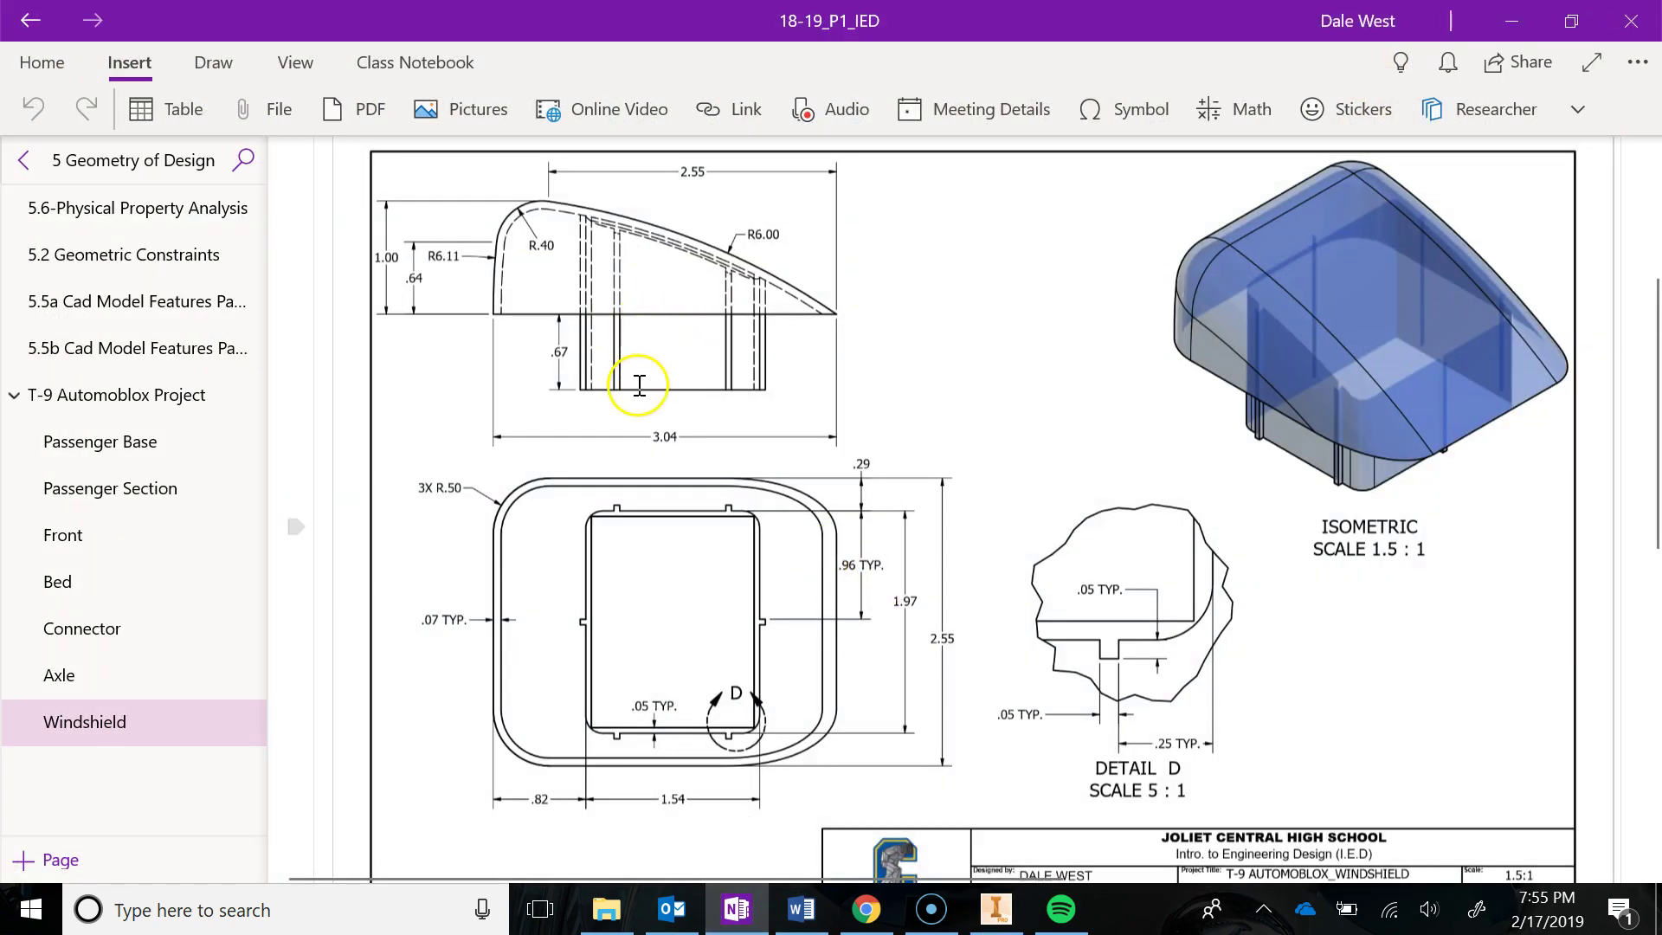
Start a 2D sketch on the frame's bottom face in Inventor, project its inner and outer outlines, and finish the sketch
left_click(995, 908)
left_click(51, 108)
middle_click_drag(731, 693, 751, 394, "shift")
scroll(752, 394, "up", 3)
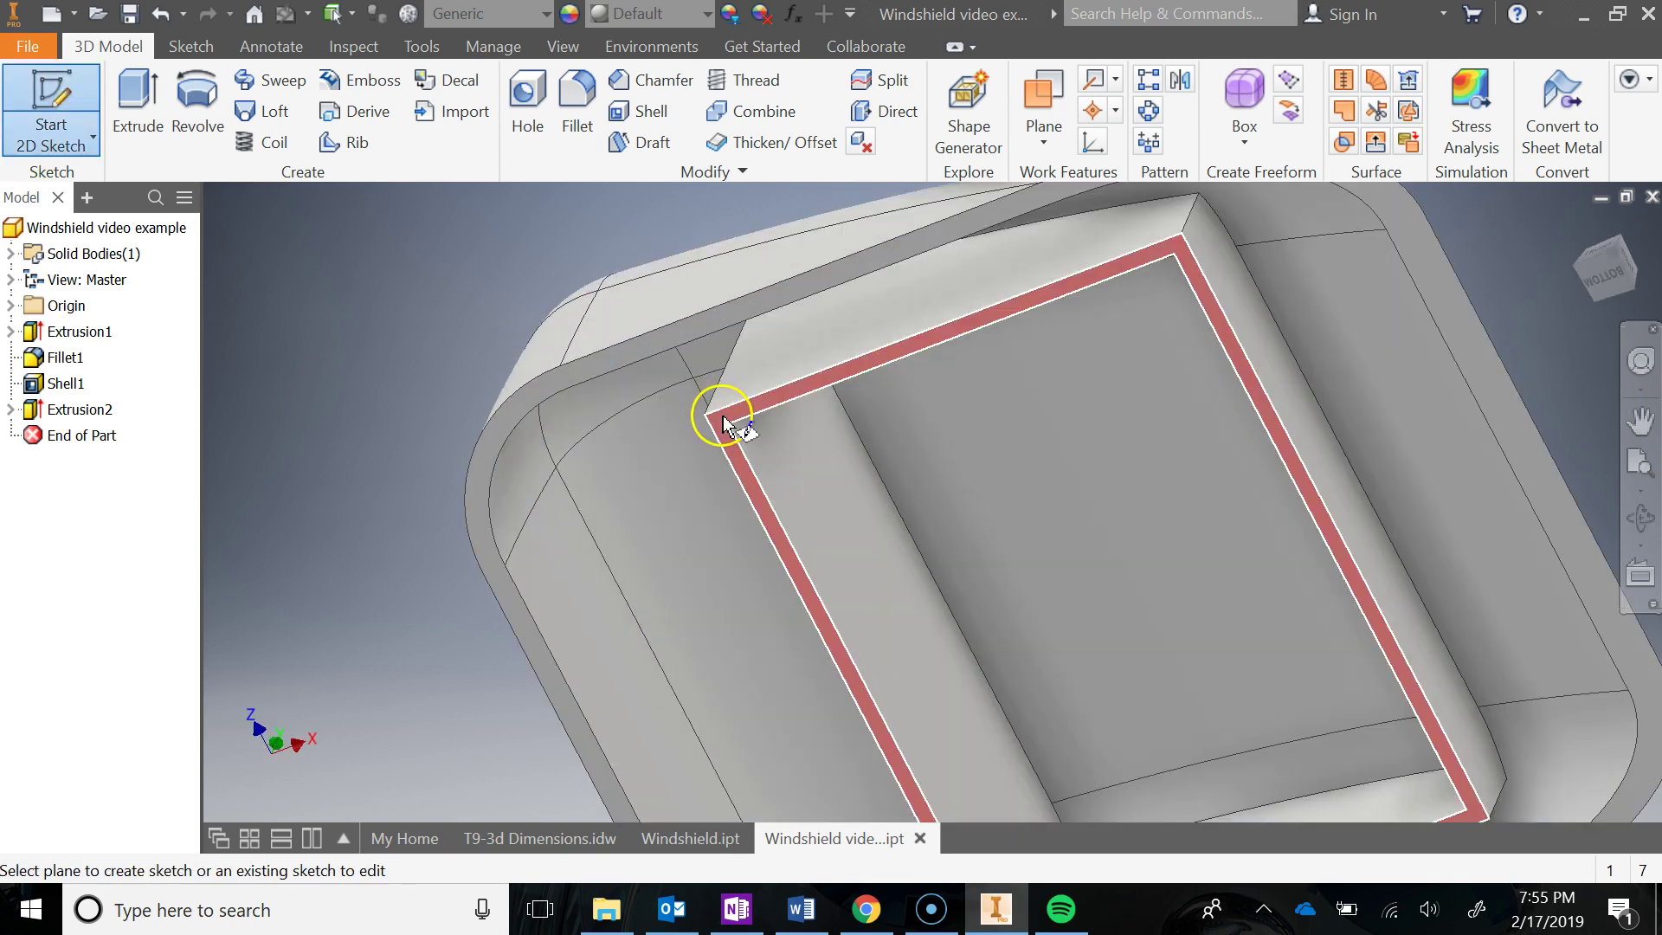
left_click(723, 419)
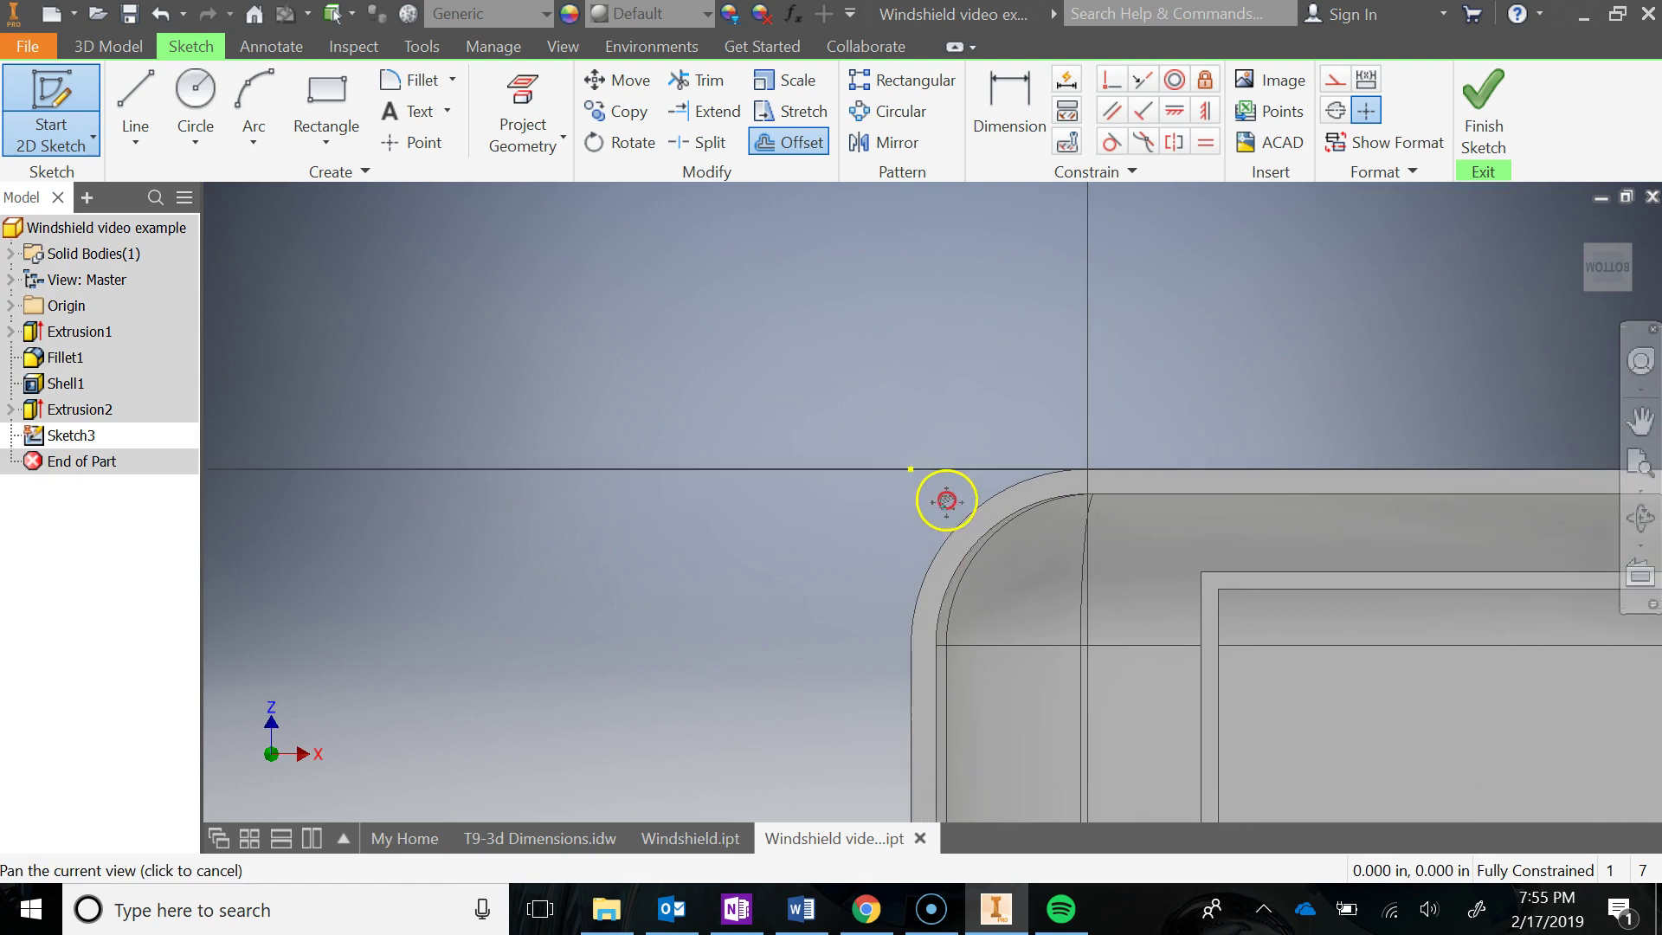
left_click(531, 94)
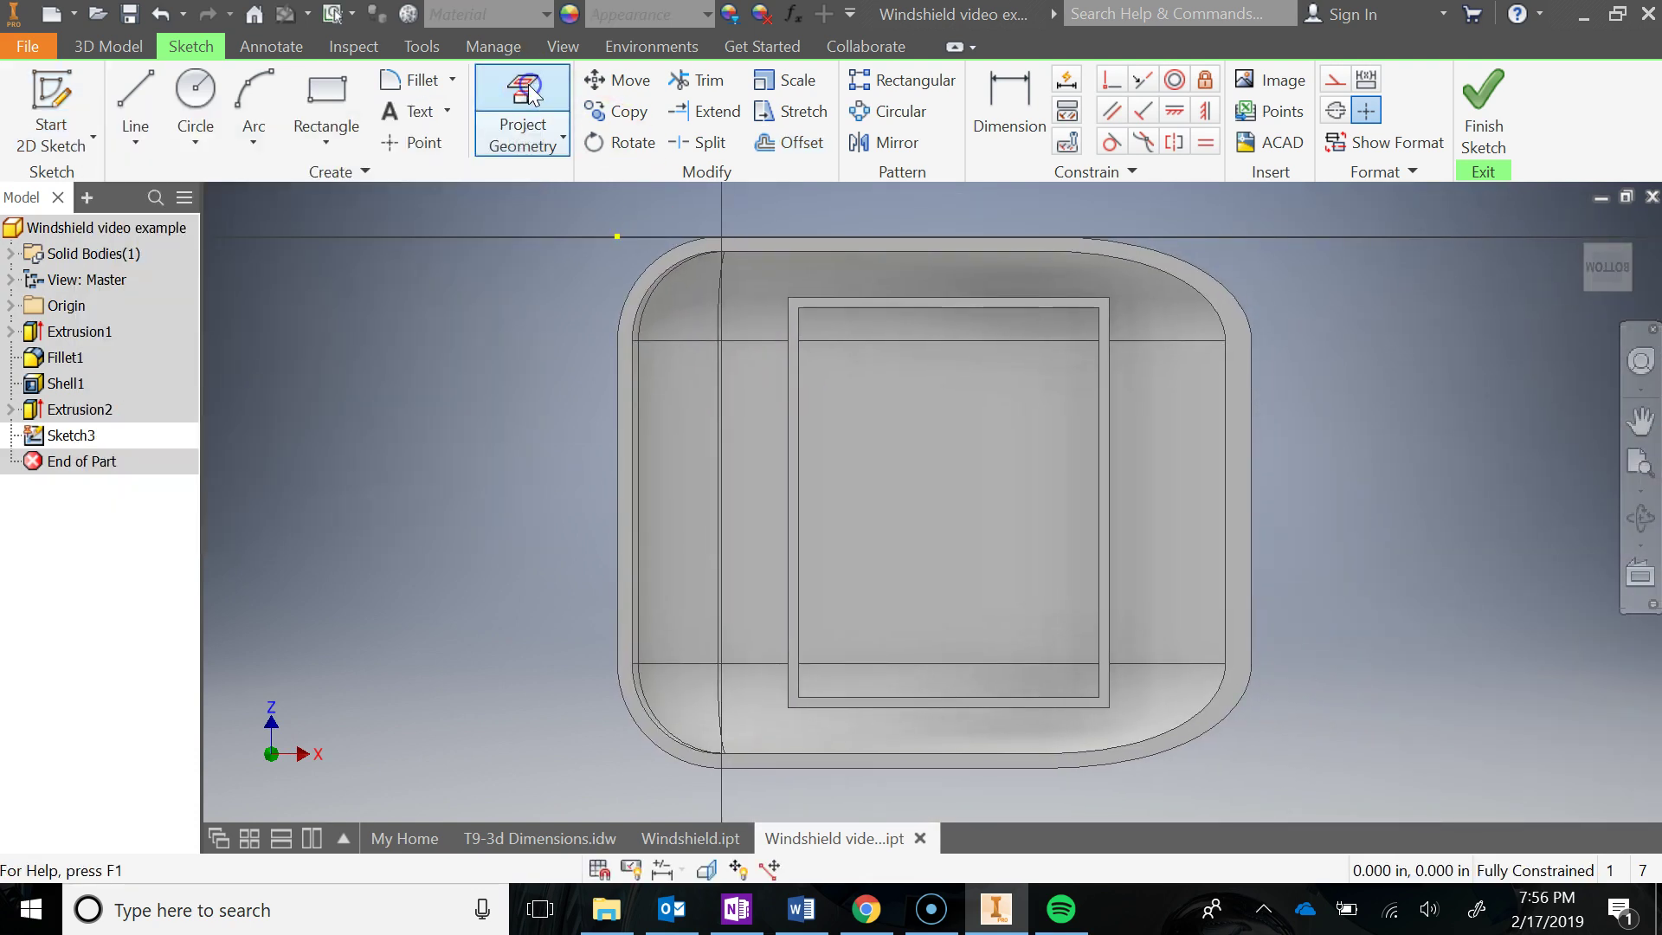
left_click(792, 329)
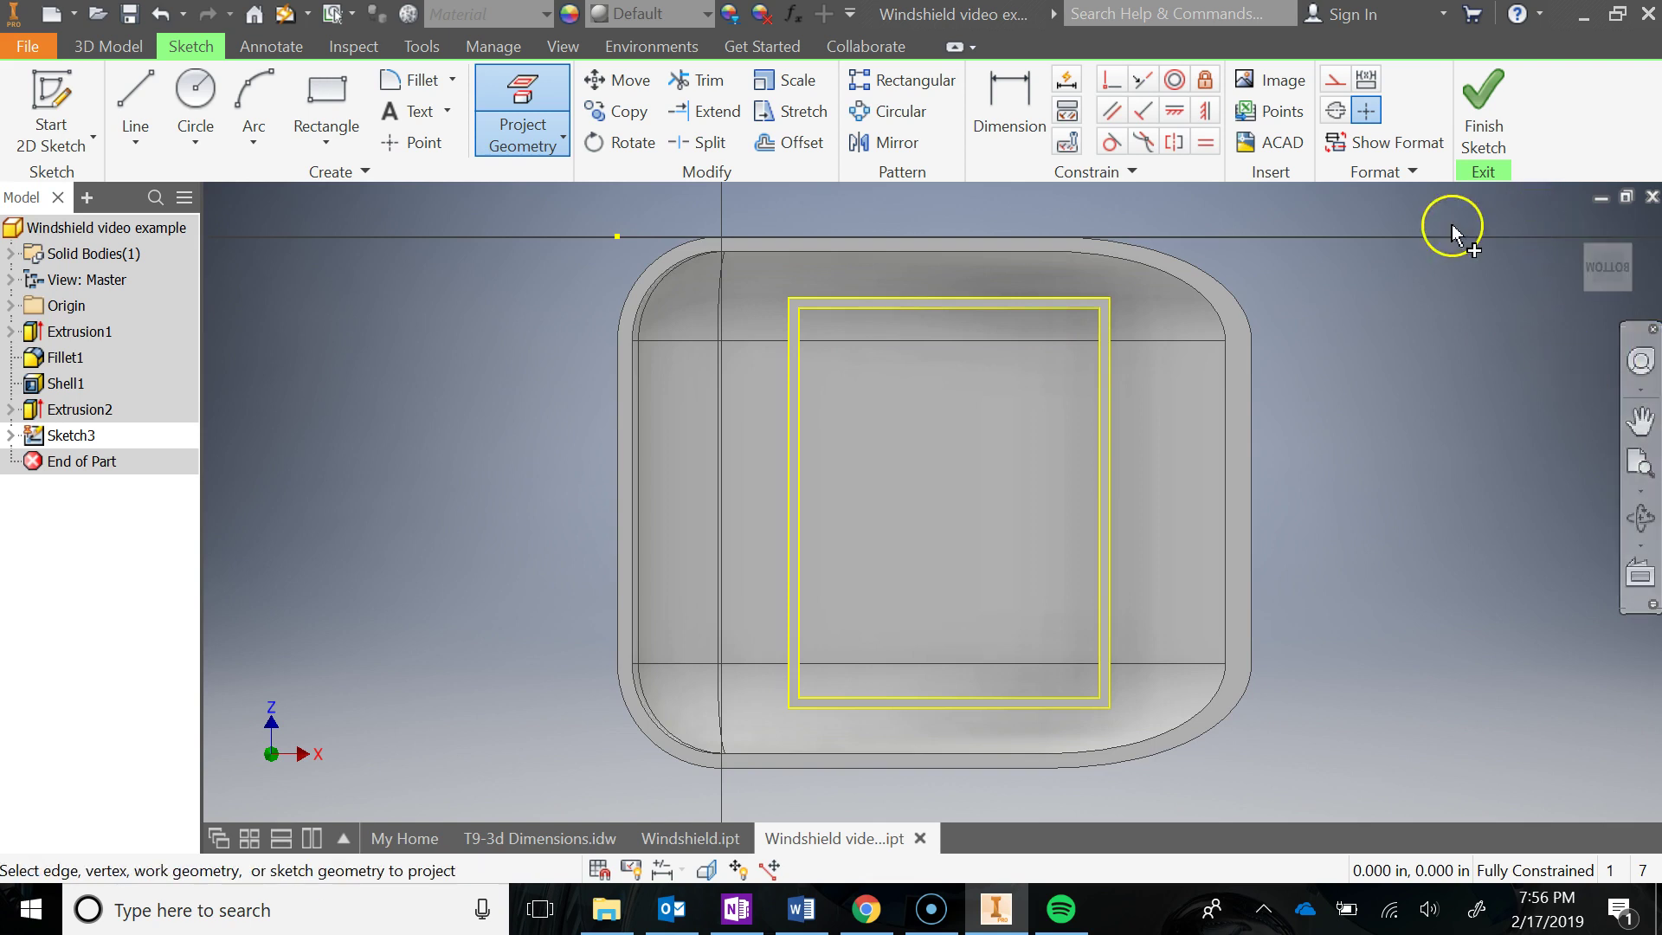
left_click(1480, 125)
Check the frame's downward depth in OneNote and extrude the projected frame profile 0.67 in away from the shell in Inventor
middle_click_drag(1476, 465, 1455, 475, "shift")
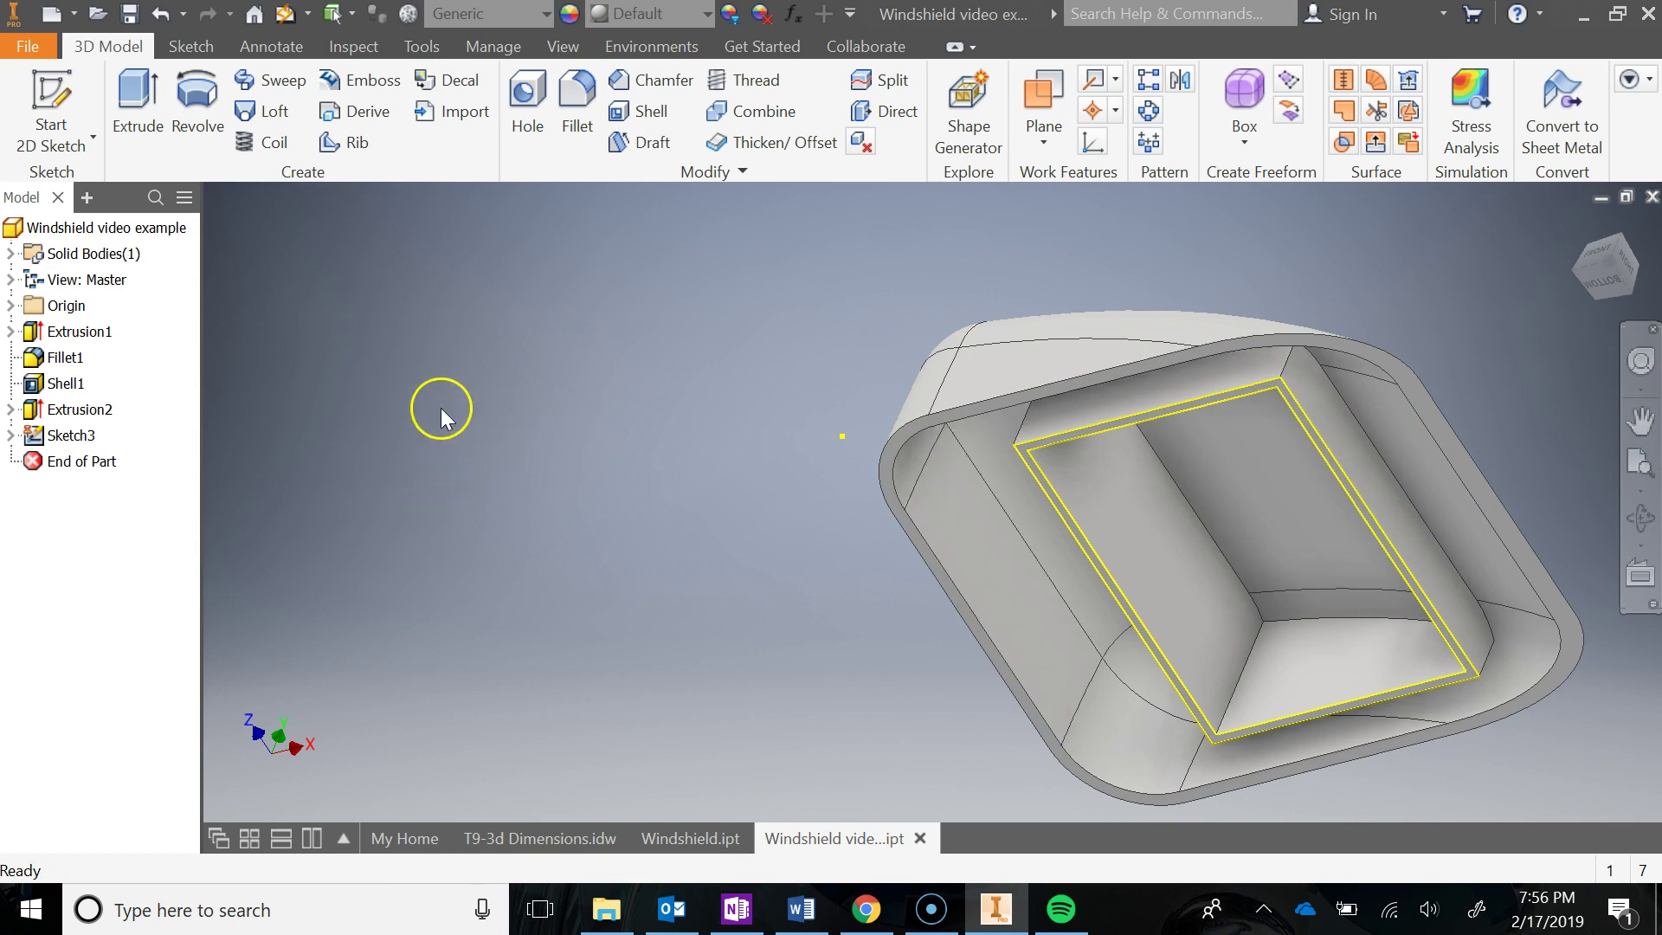
left_click(147, 97)
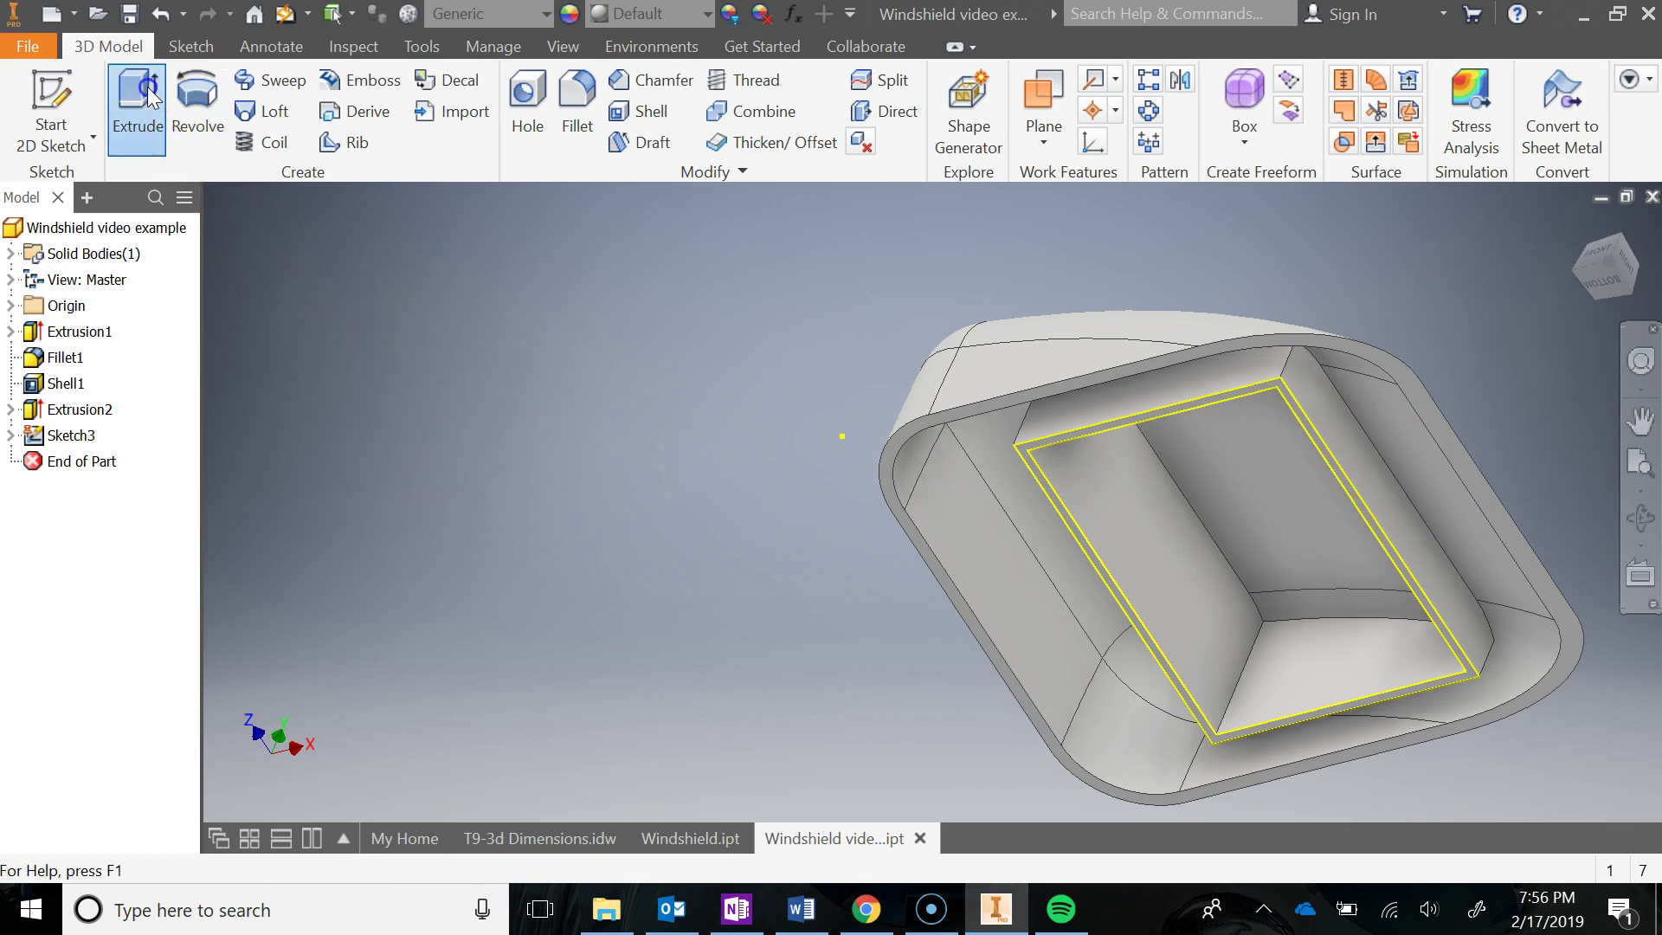
left_click(1026, 450)
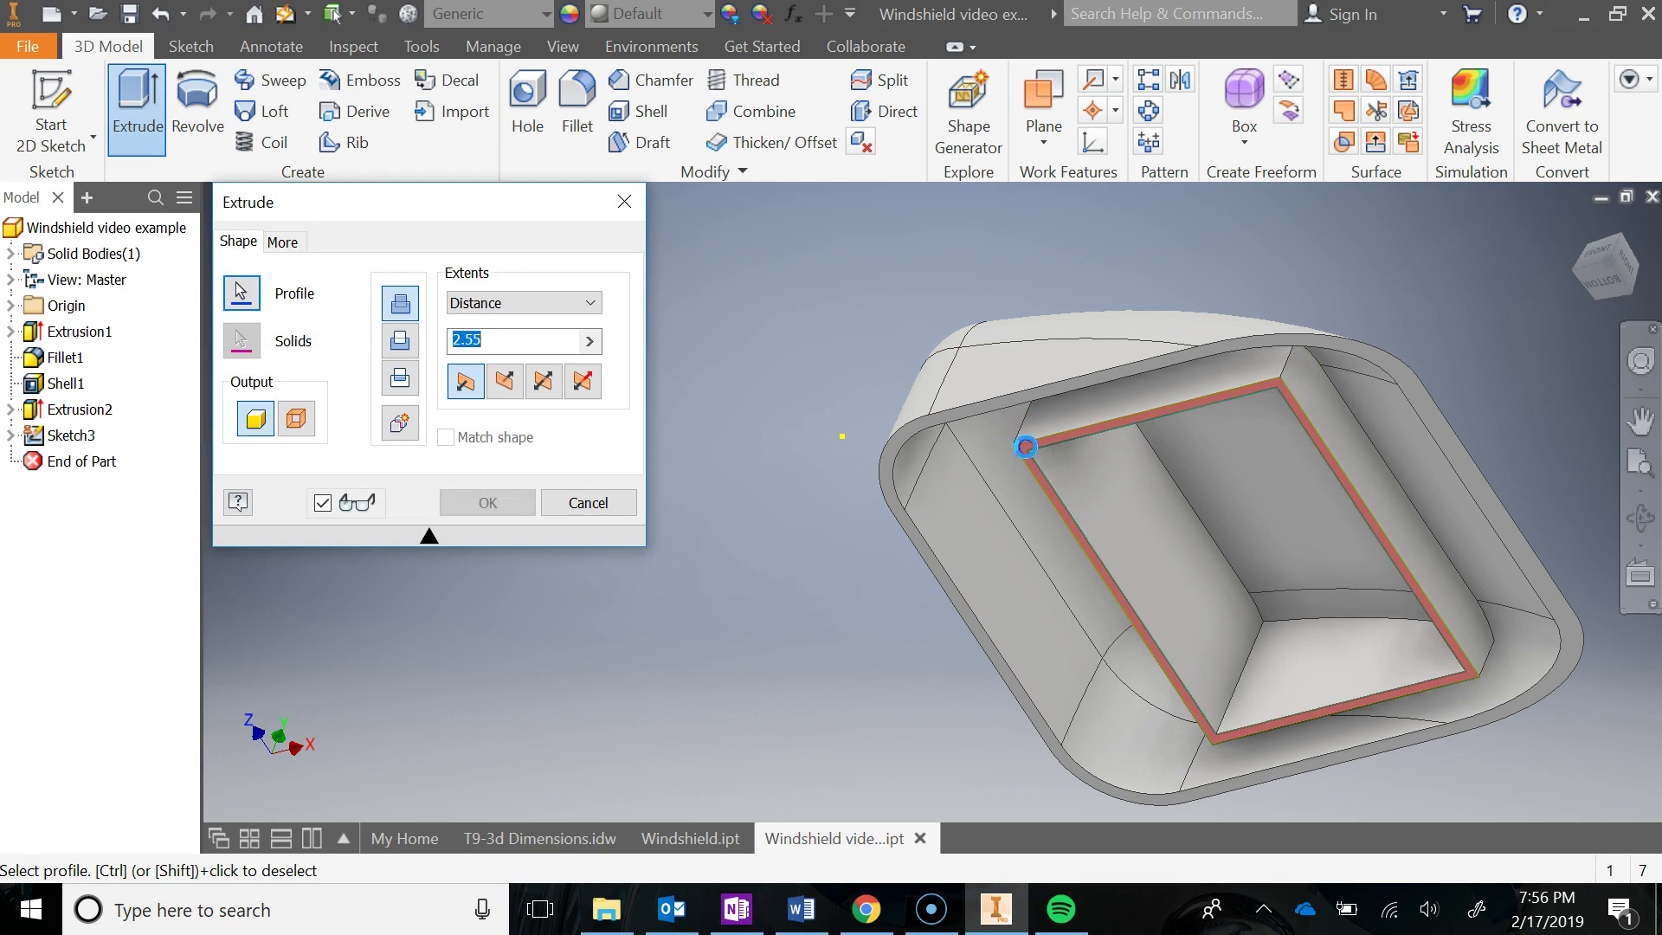
left_click(746, 909)
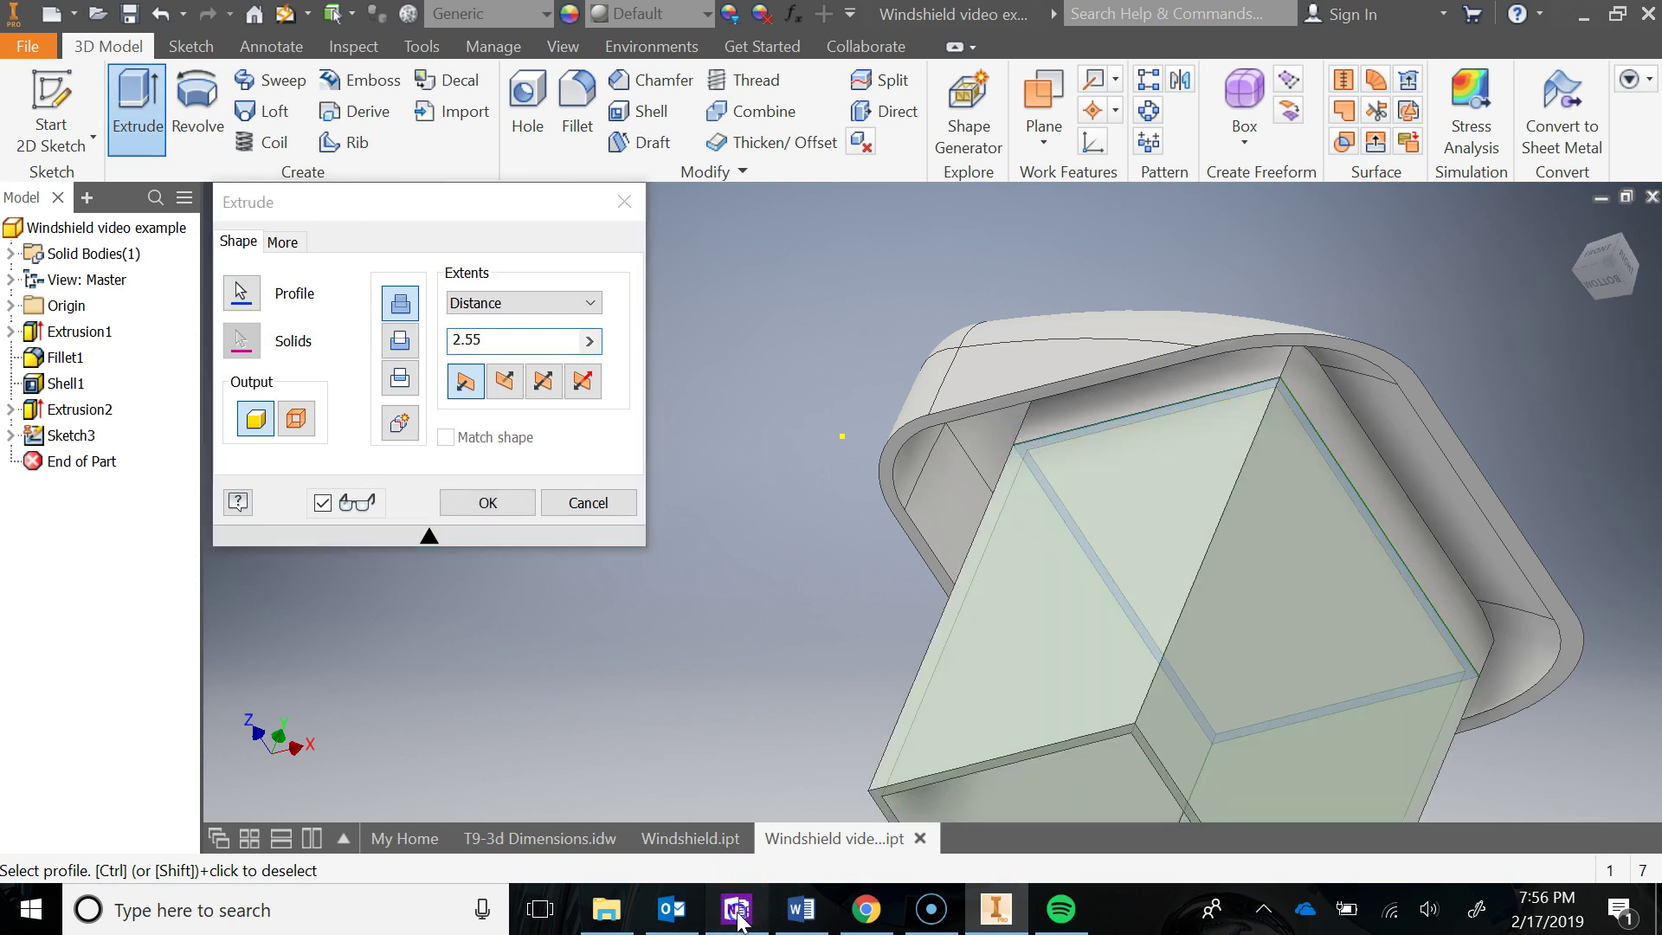
left_click(572, 482)
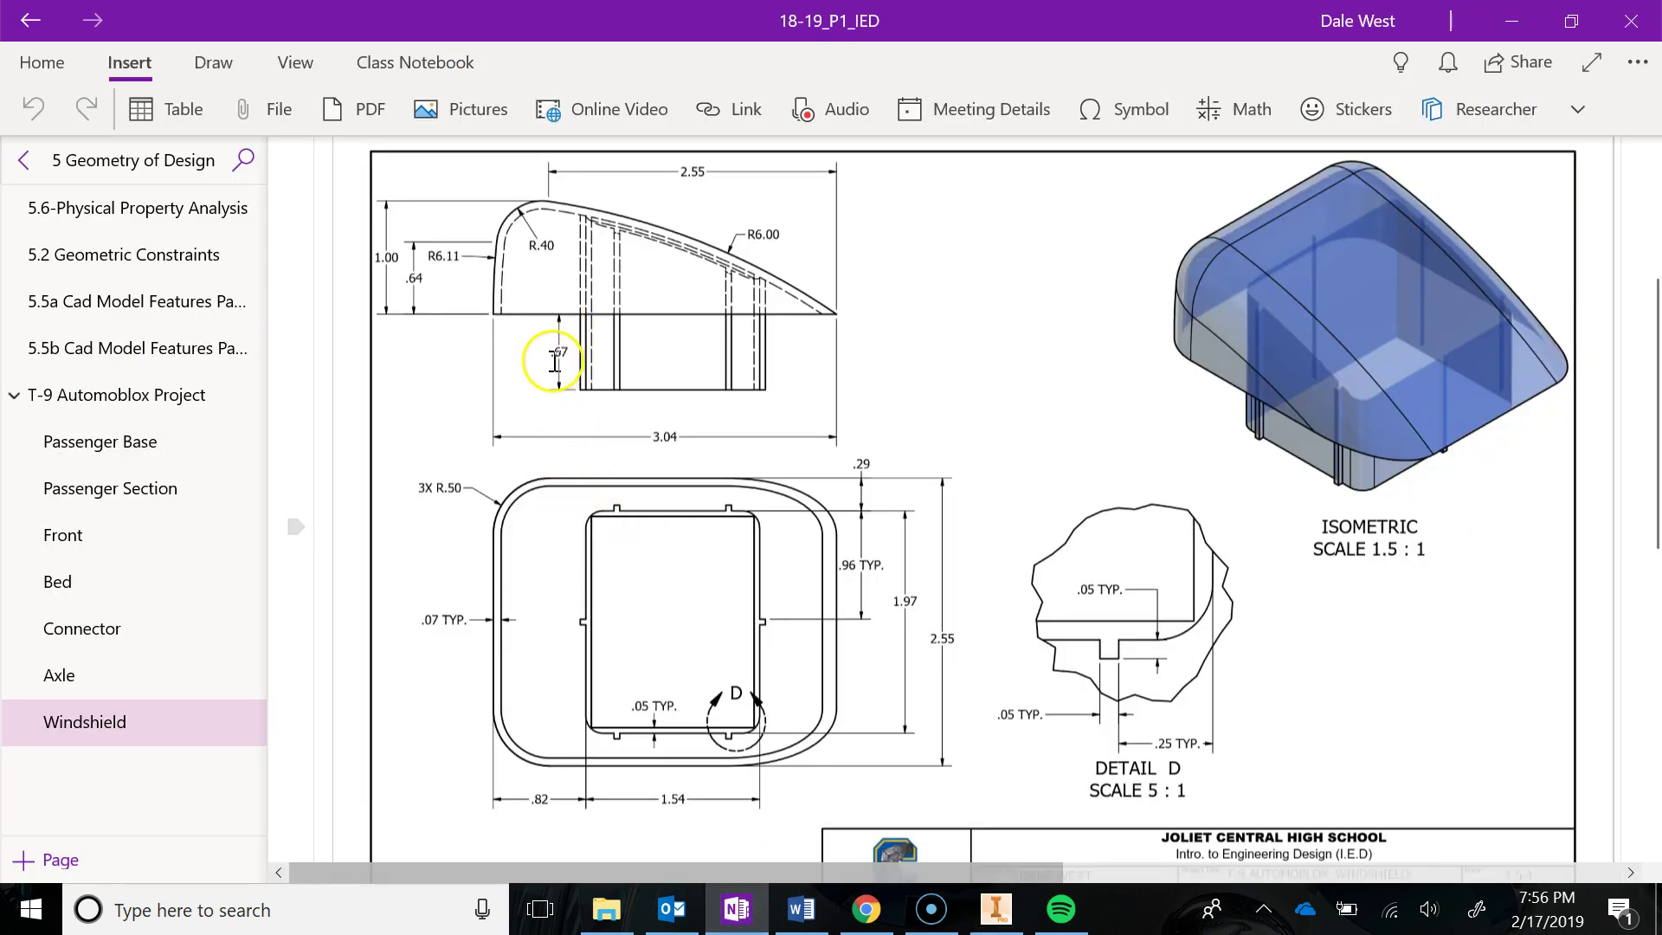
left_click(1512, 20)
type(".67")
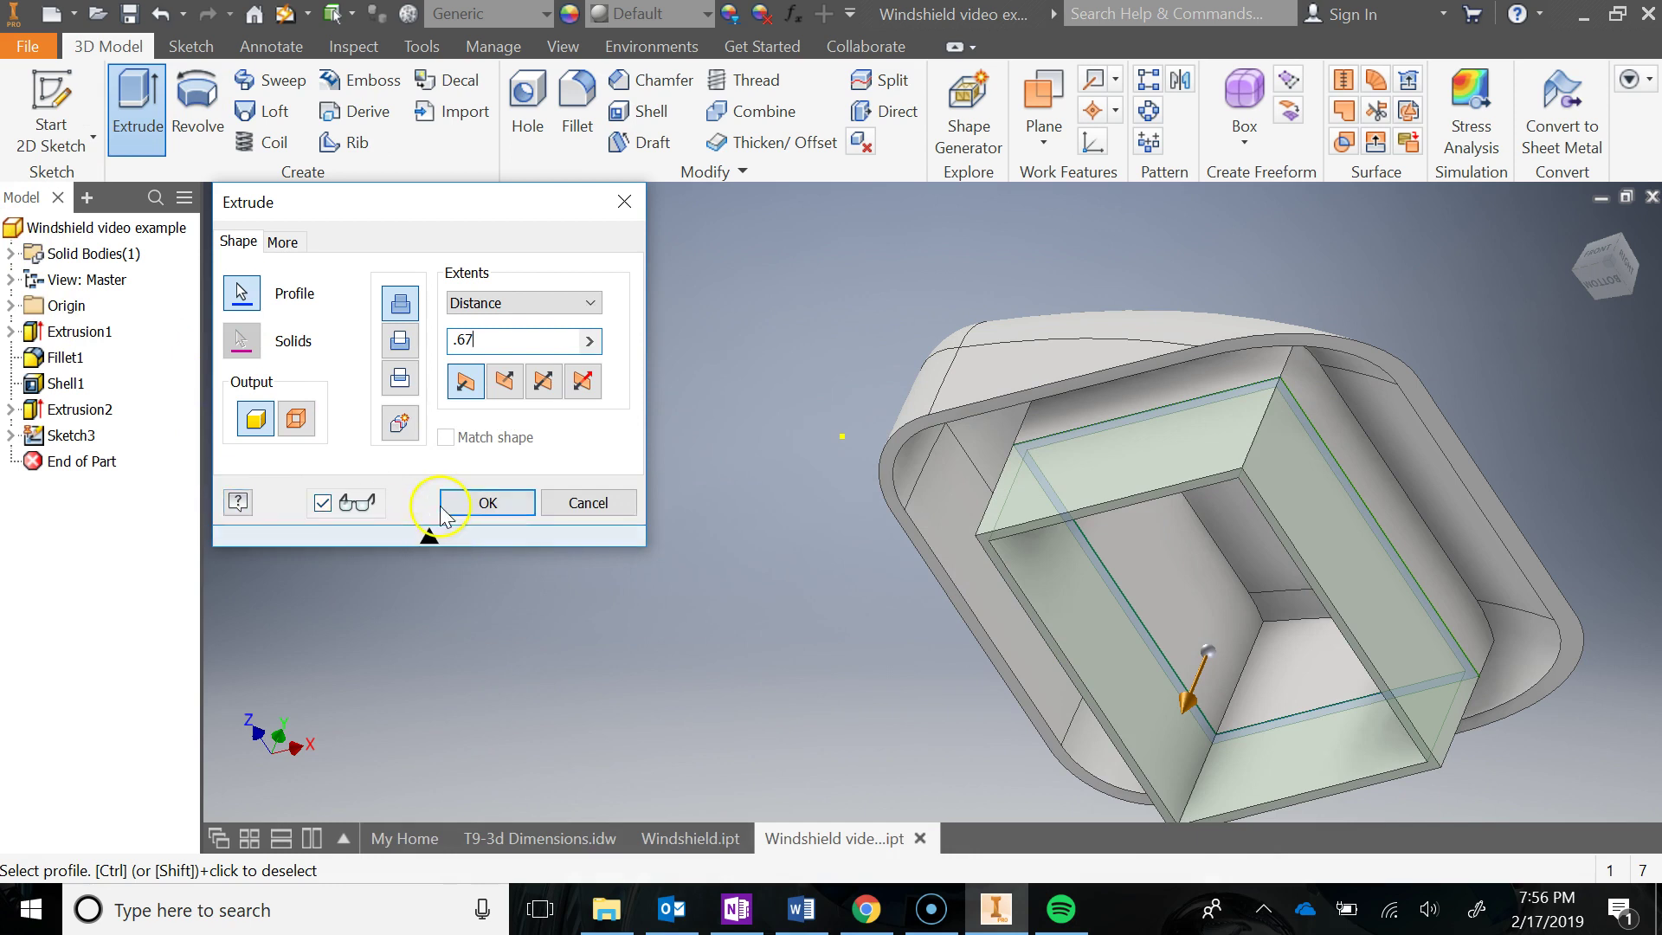
left_click(469, 506)
middle_click_drag(978, 670, 1039, 735, "shift")
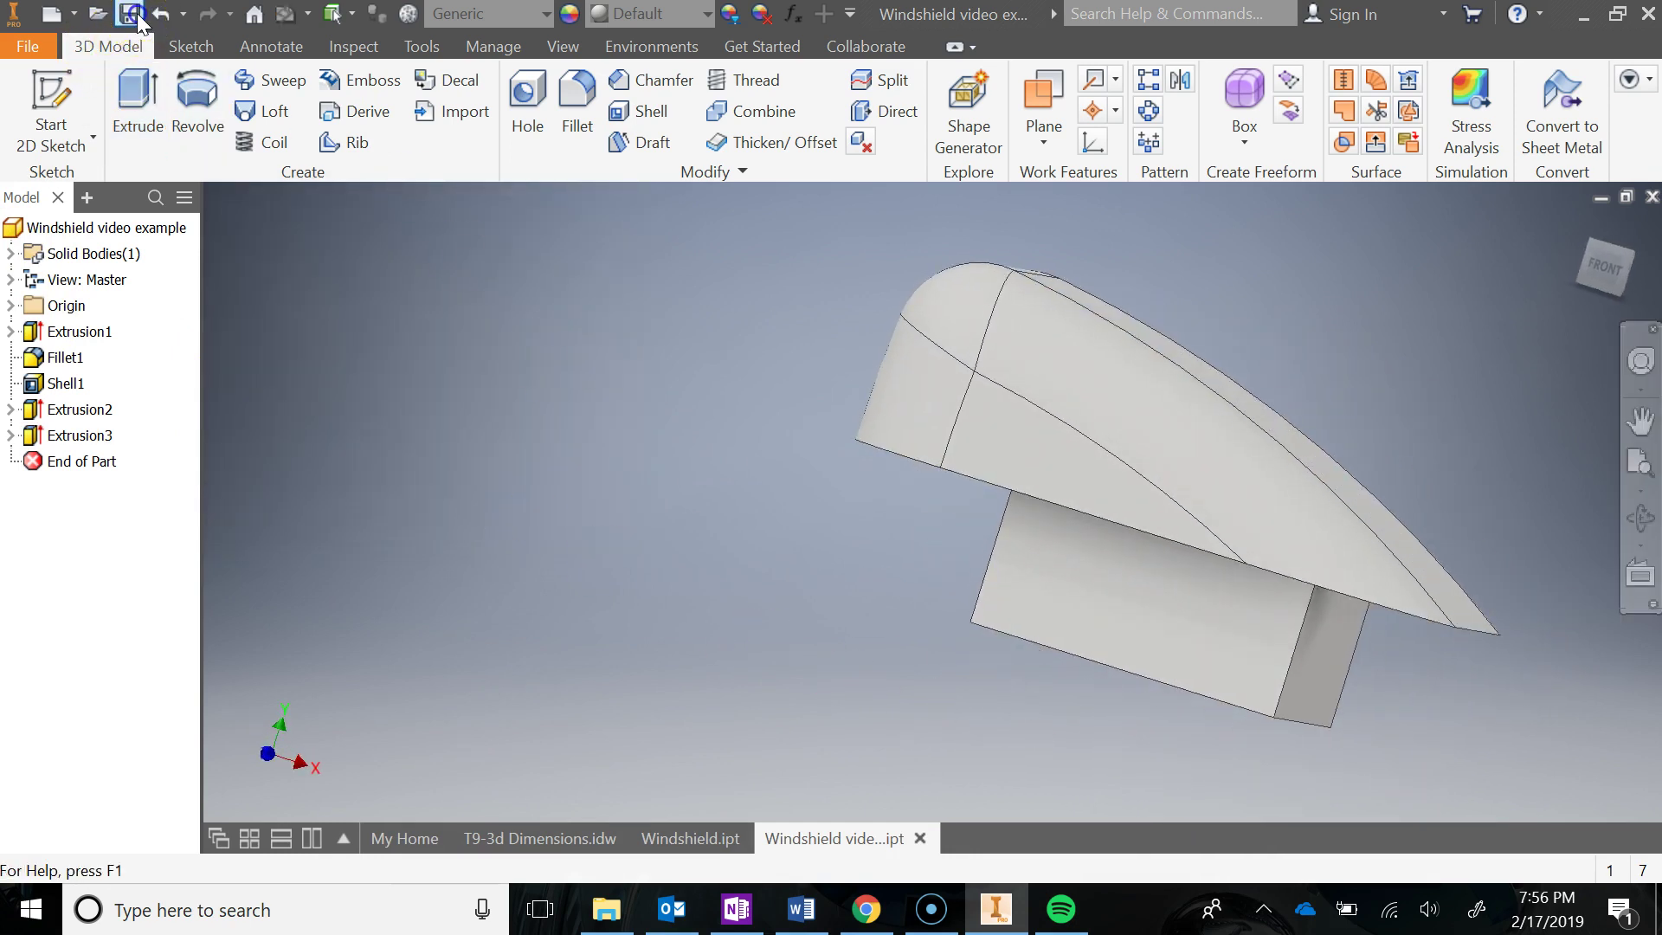
middle_click_drag(1409, 527, 1318, 589, "shift")
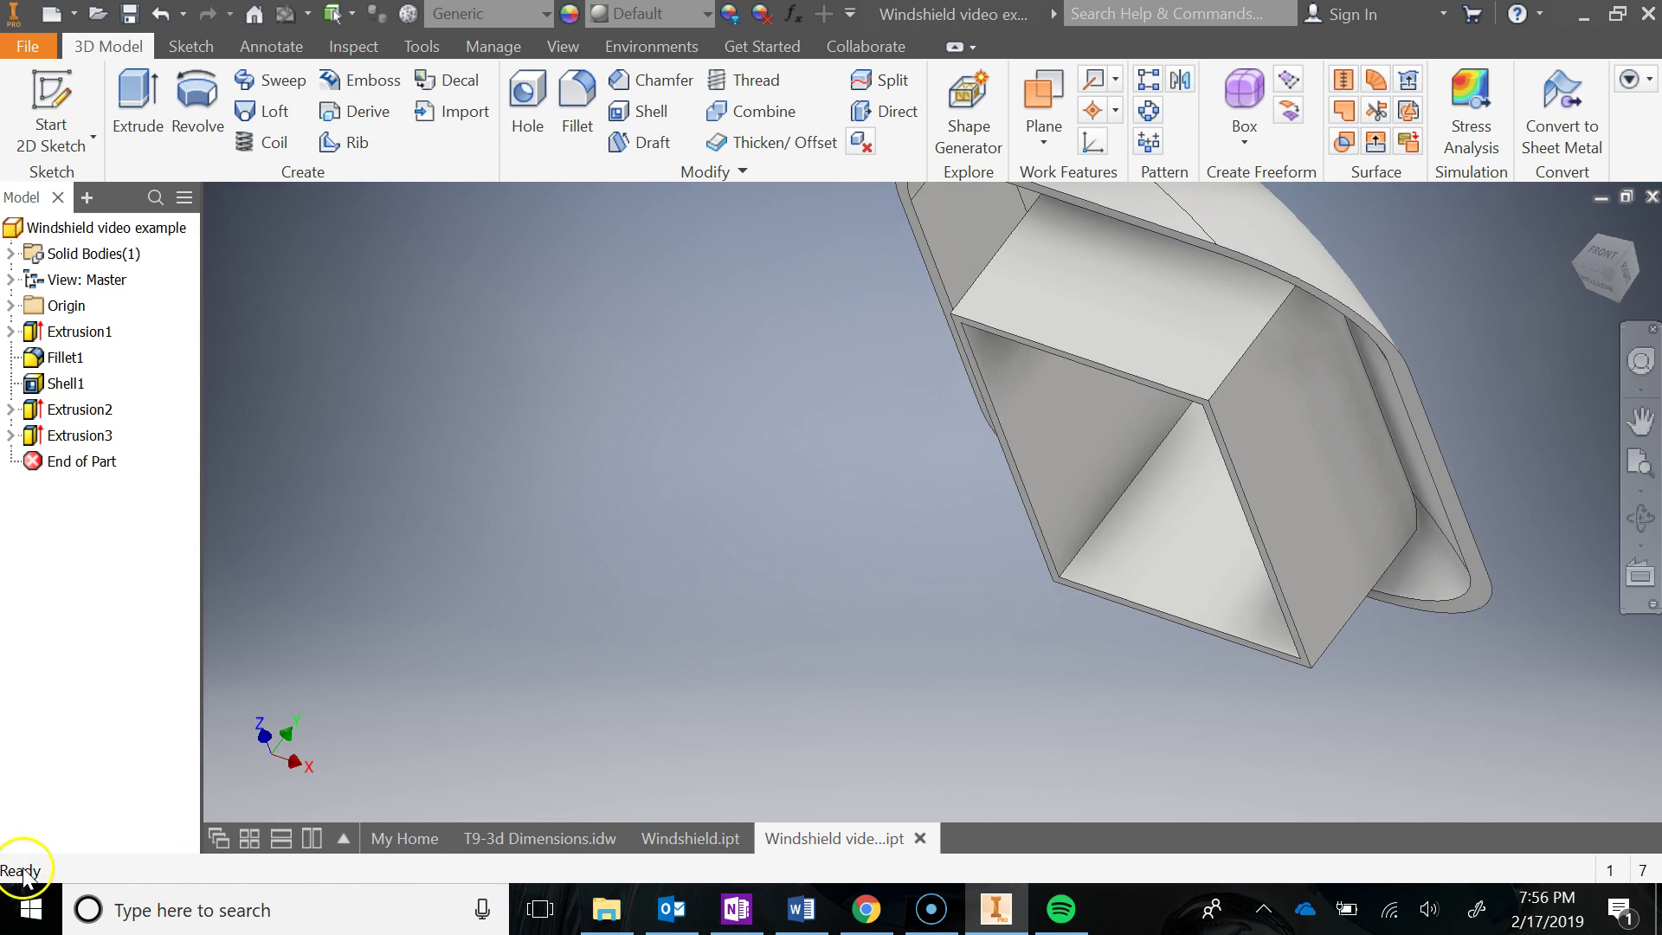
Check the small tab sizes and spacing in the OneNote windshield drawing's Detail D, and return to the Inventor part
left_click(737, 908)
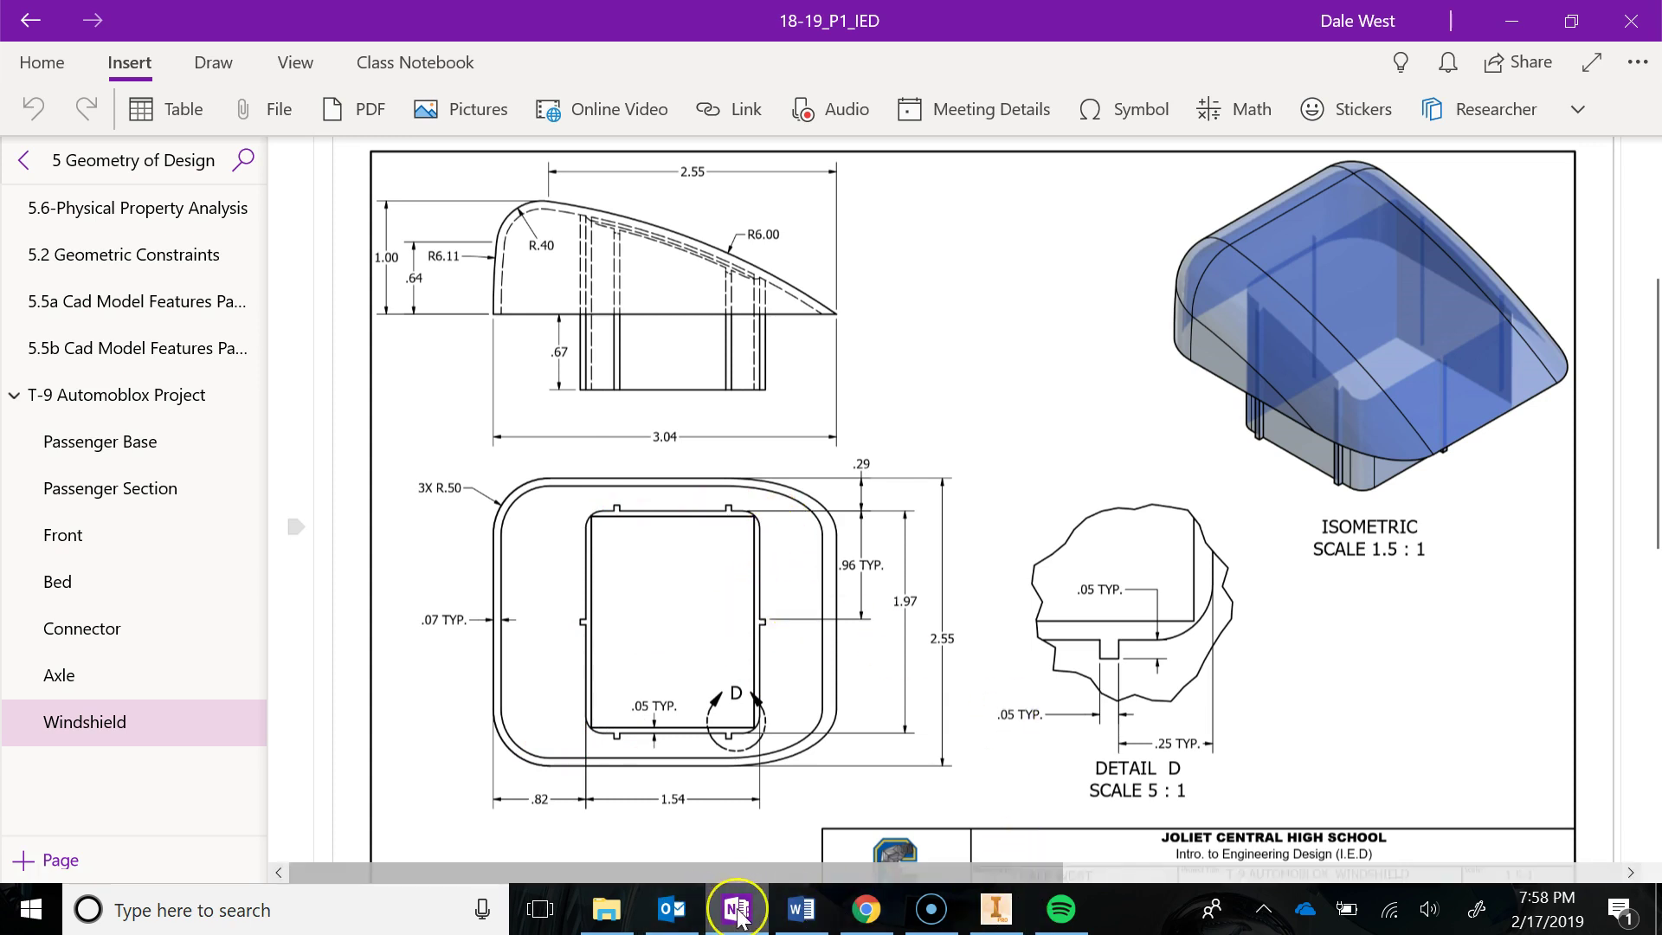
mouse_move(739, 918)
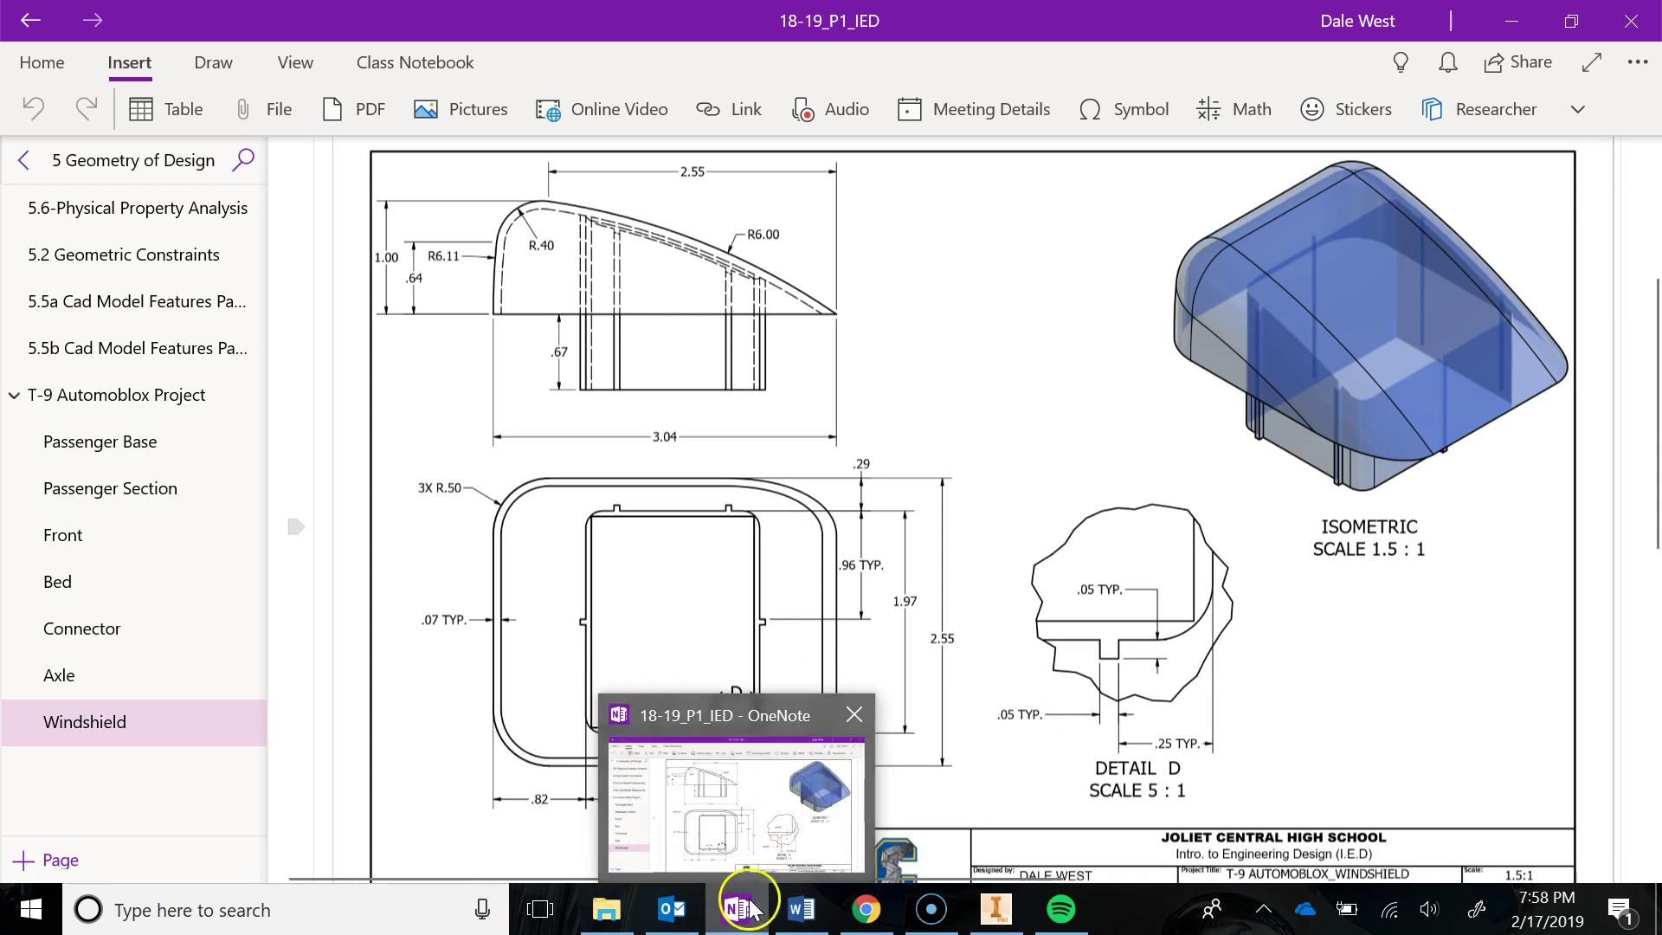
left_click(738, 918)
left_click_drag(957, 597, 916, 656)
key("Escape")
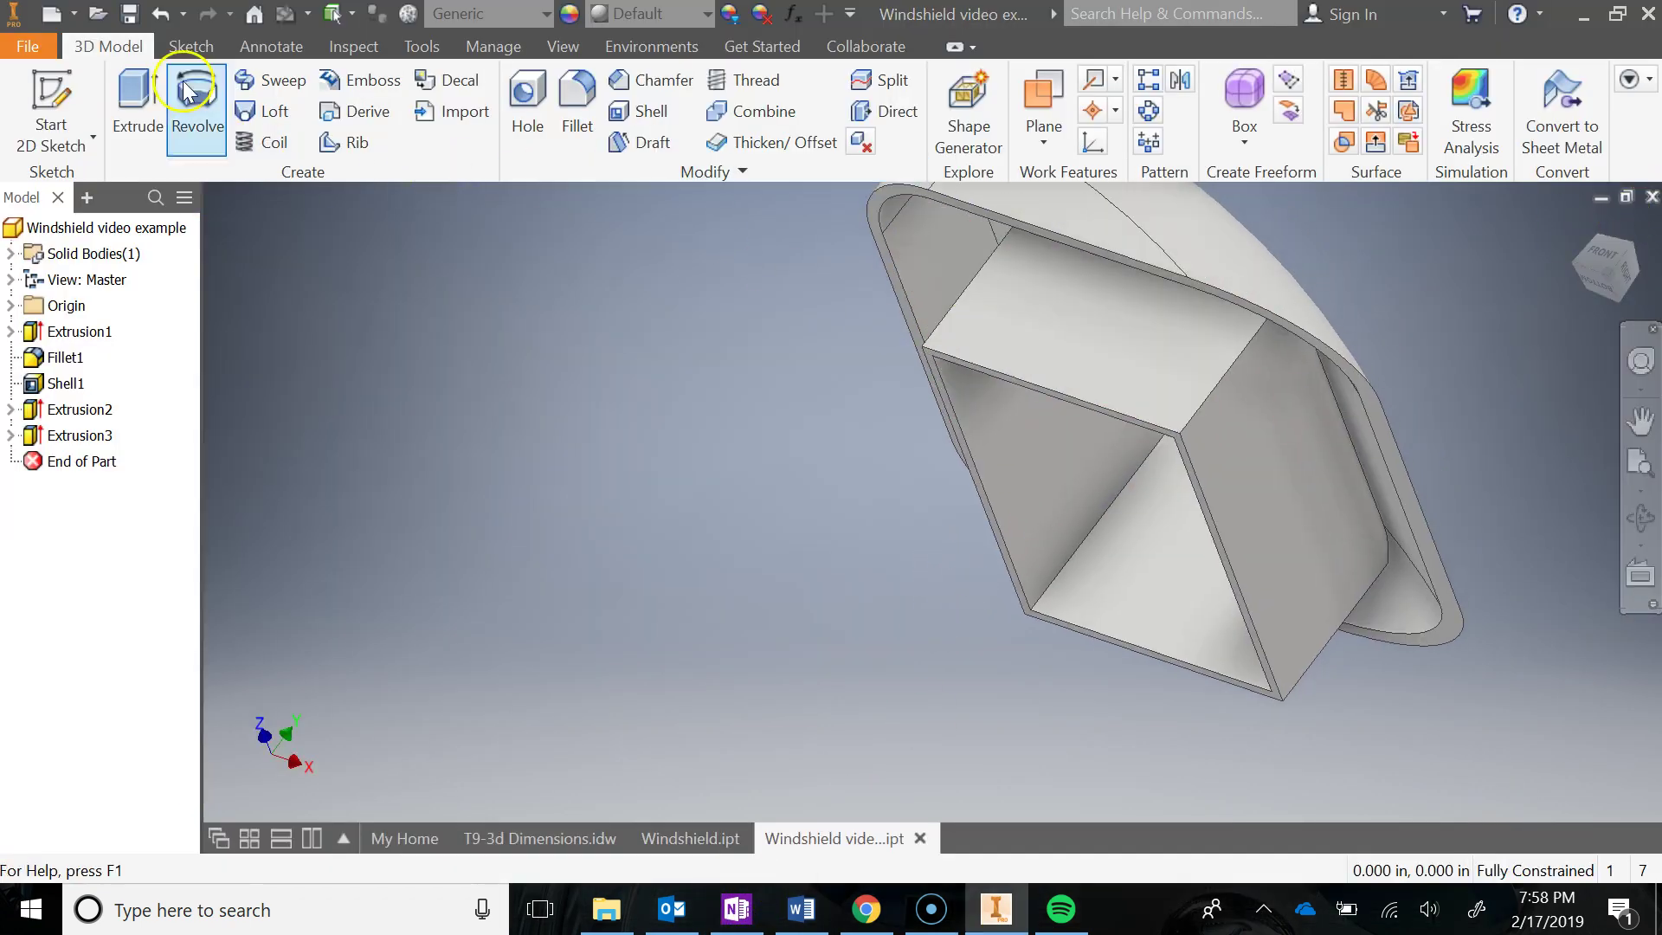
Start a 2D sketch on the end face of the extruded rectangular frame, viewed from below
left_click(76, 91)
mouse_move(831, 545)
middle_mouse_down("shift")
mouse_move(894, 493)
mouse_move(1043, 299)
middle_mouse_up("shift")
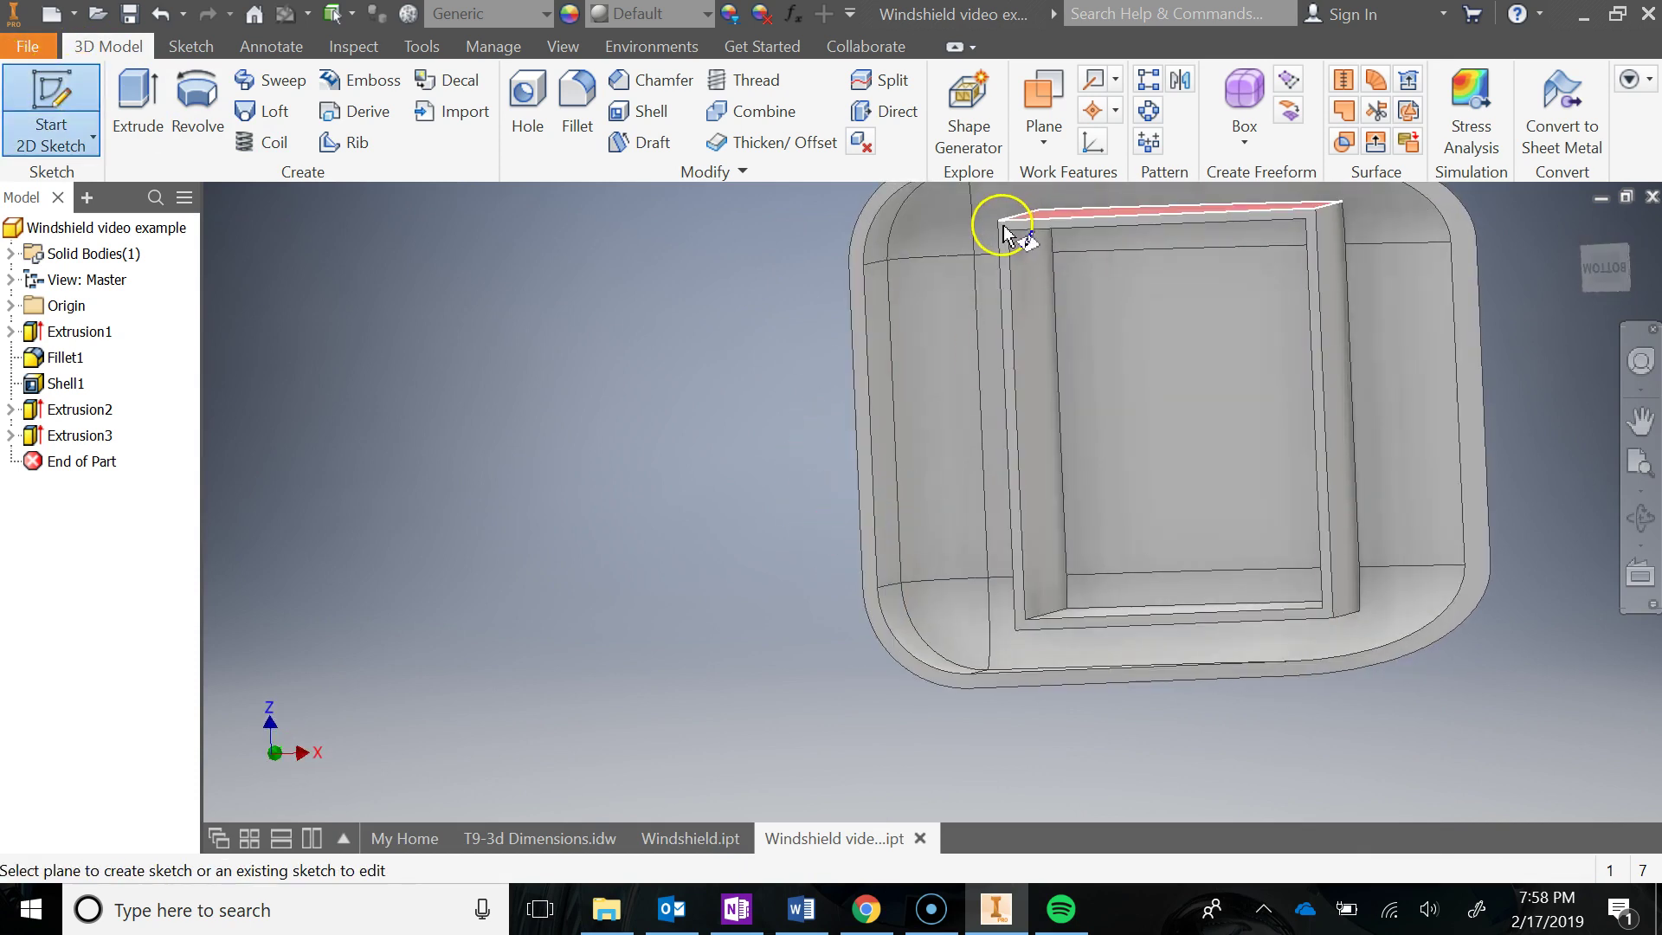
middle_click_drag(1001, 242, 994, 268, "shift")
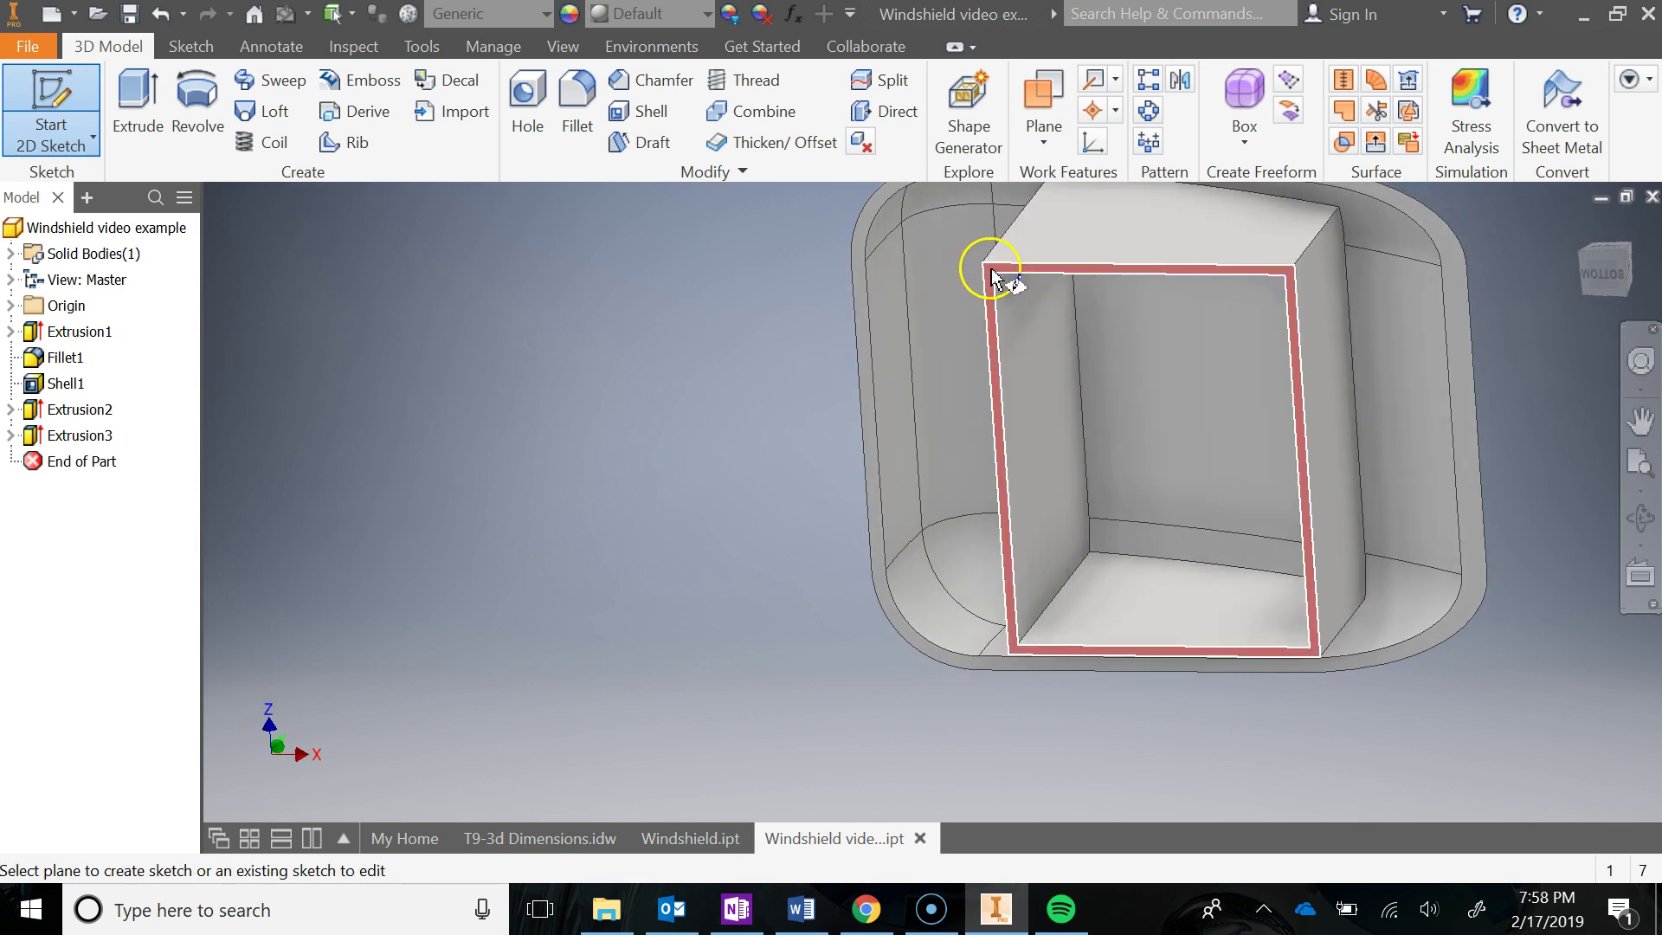
left_click(993, 275)
mouse_move(1414, 577)
middle_mouse_down()
mouse_move(1327, 556)
mouse_move(1138, 275)
mouse_move(1082, 285)
middle_mouse_up()
mouse_move(1557, 216)
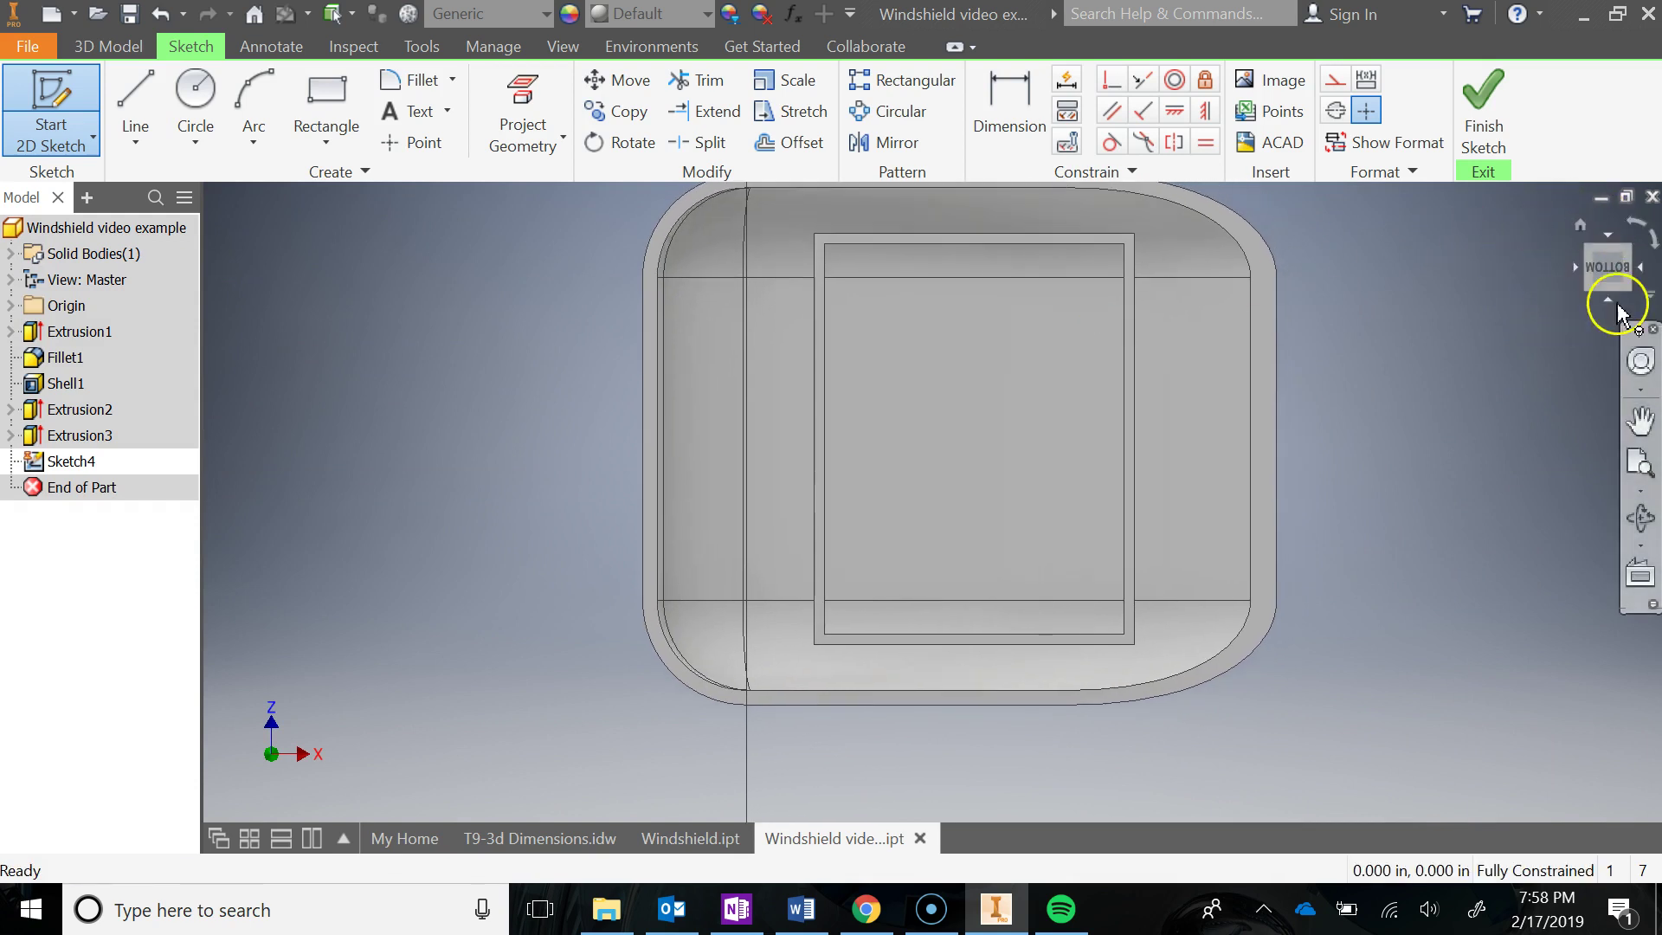
middle_click_drag(1283, 356, 1211, 414)
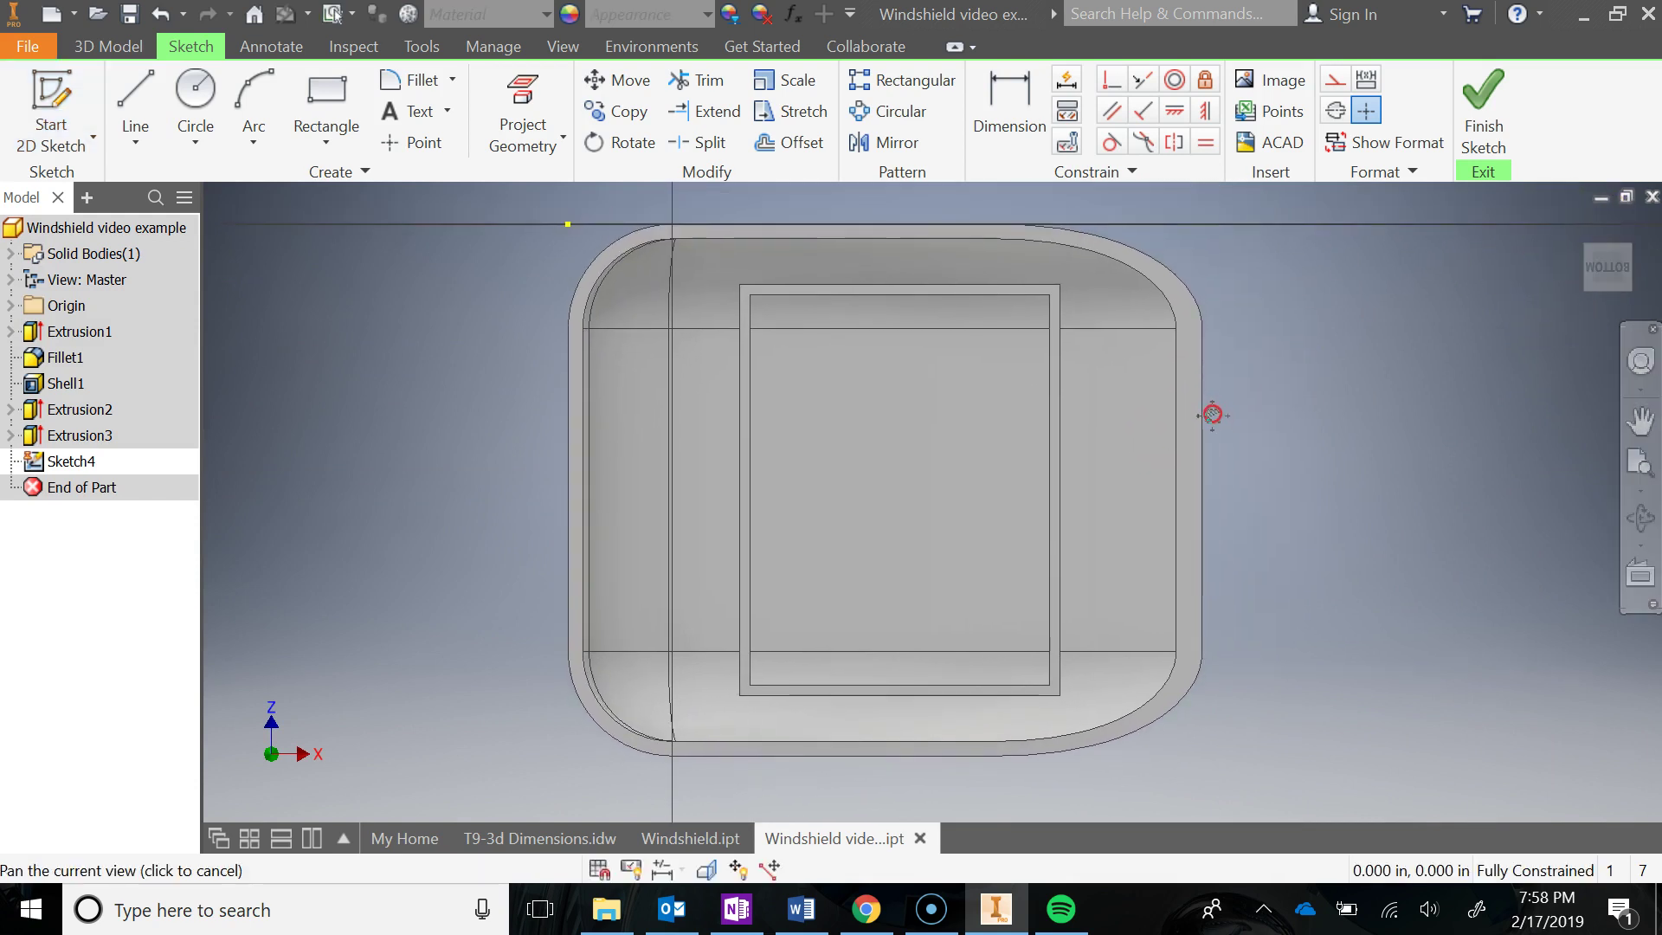
mouse_move(1625, 251)
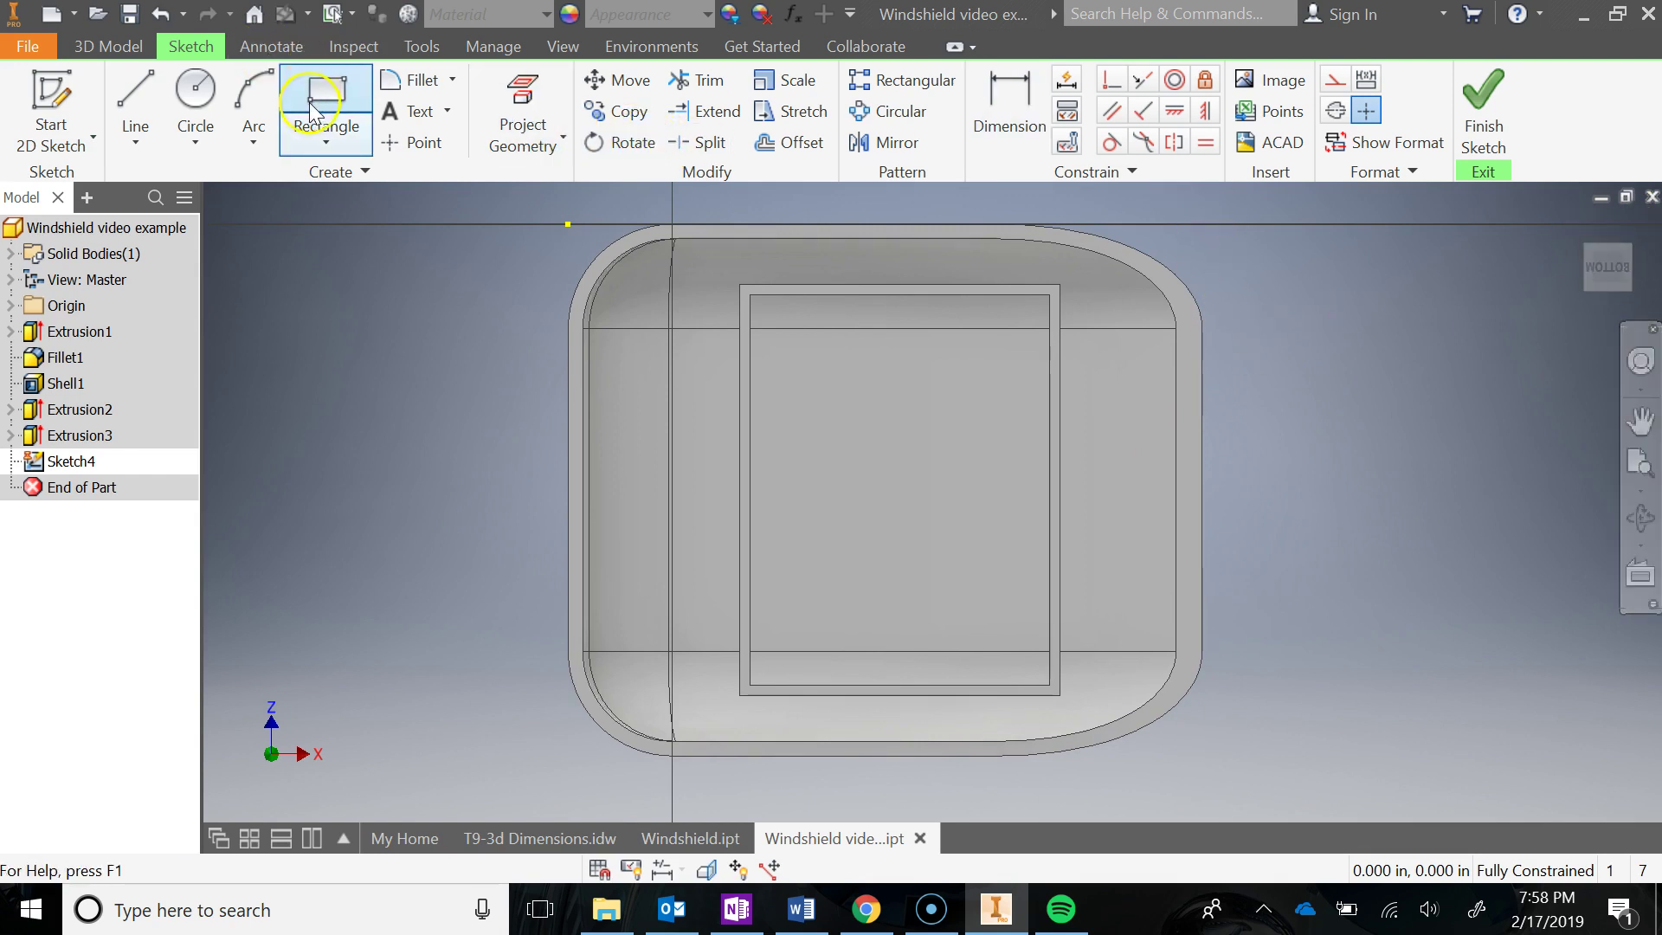
left_click(350, 100)
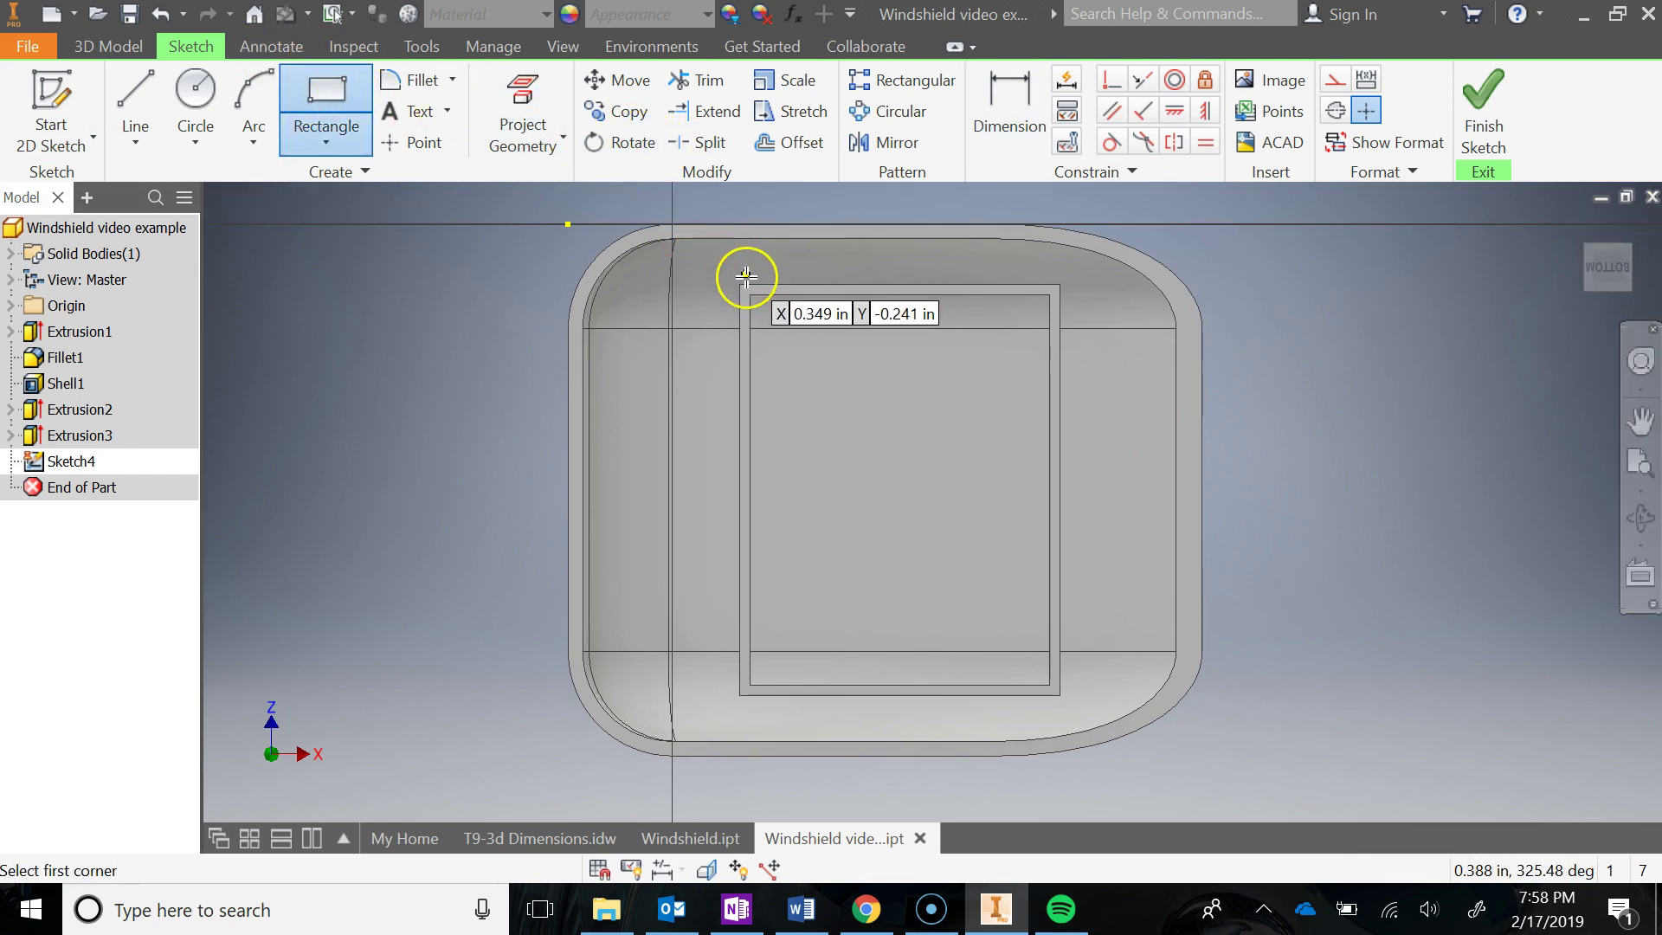
scroll(742, 277, "up", 3)
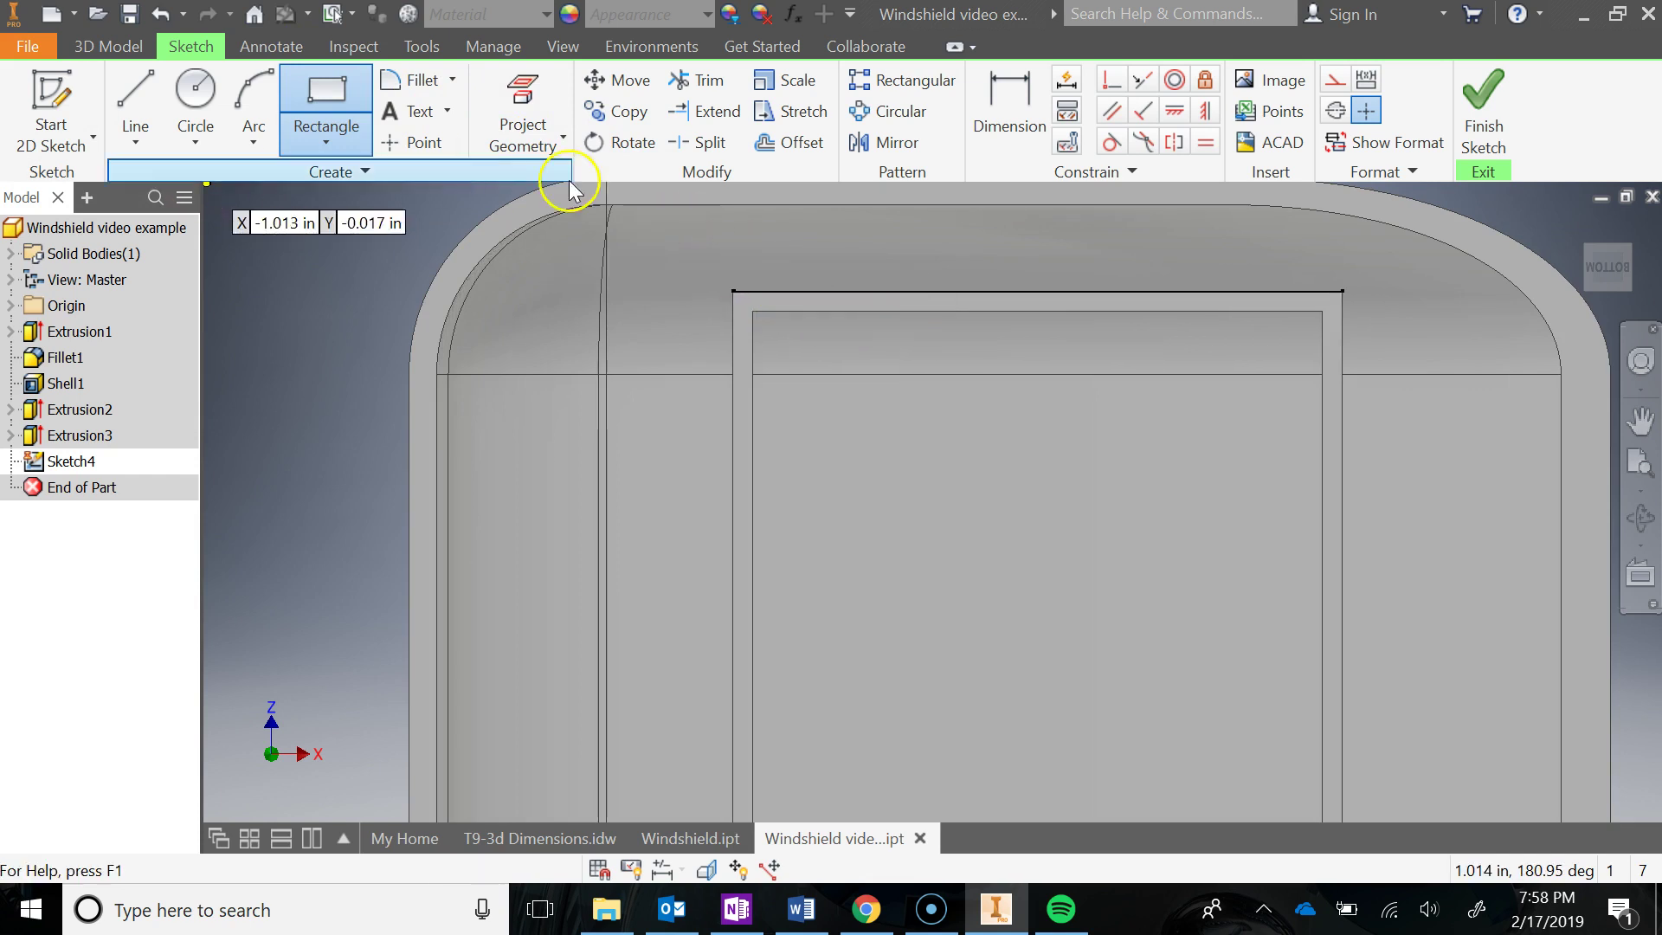
key("Escape")
Project the four outer edges of the rectangular frame into the sketch
left_click(543, 104)
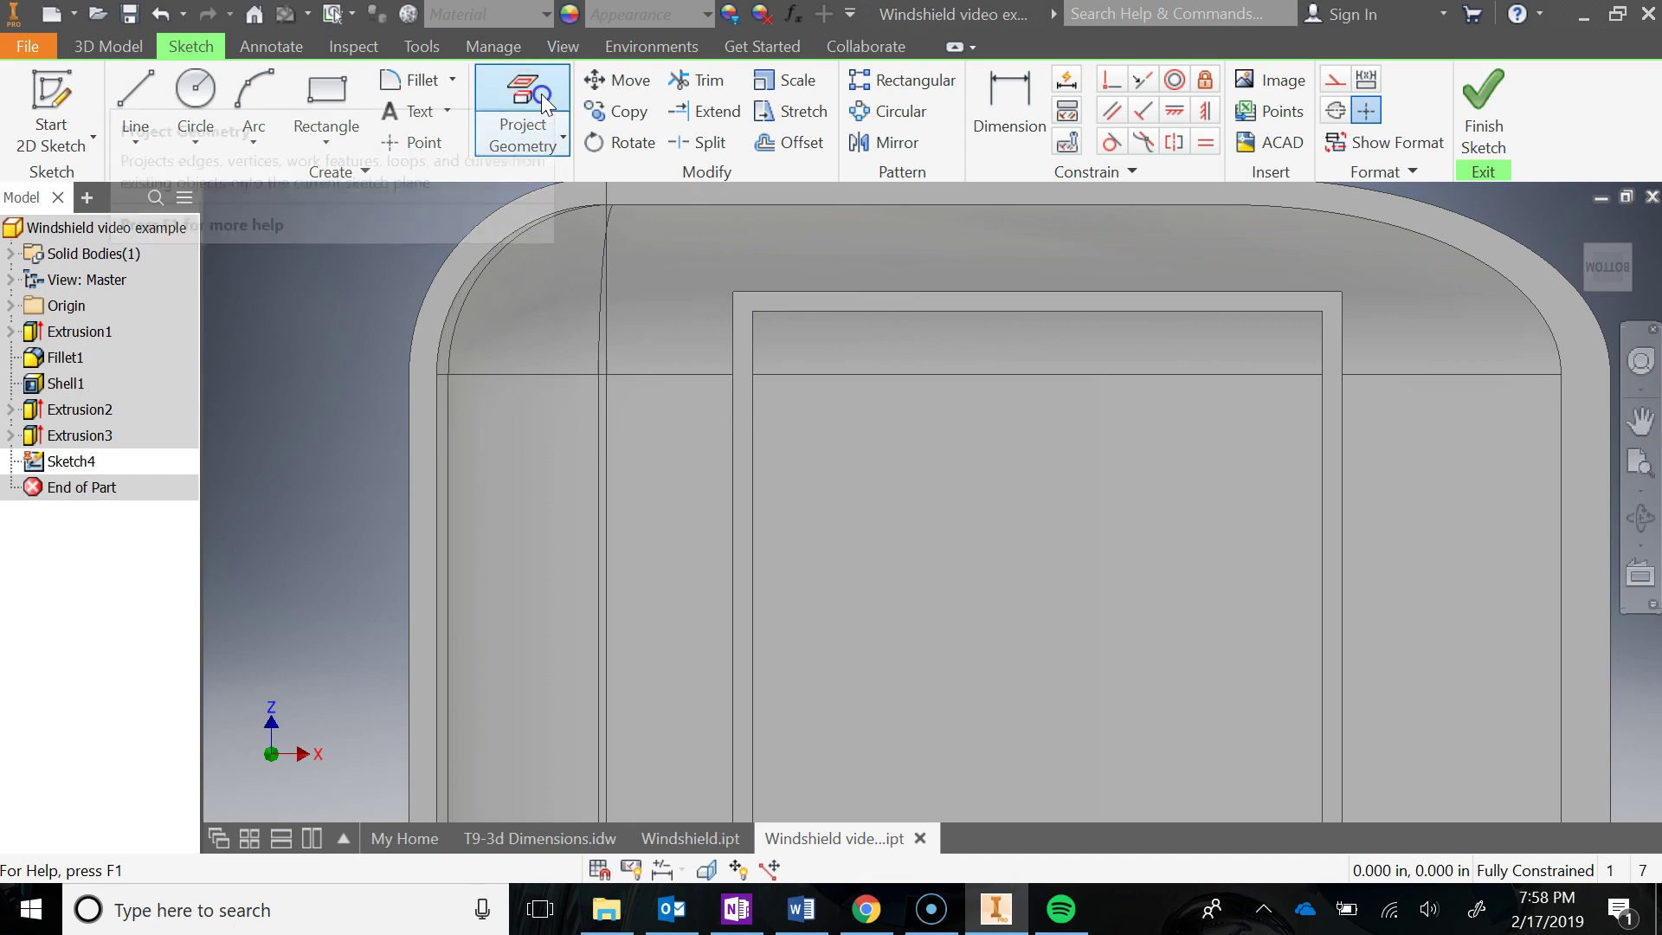
left_click(757, 316)
key("F2")
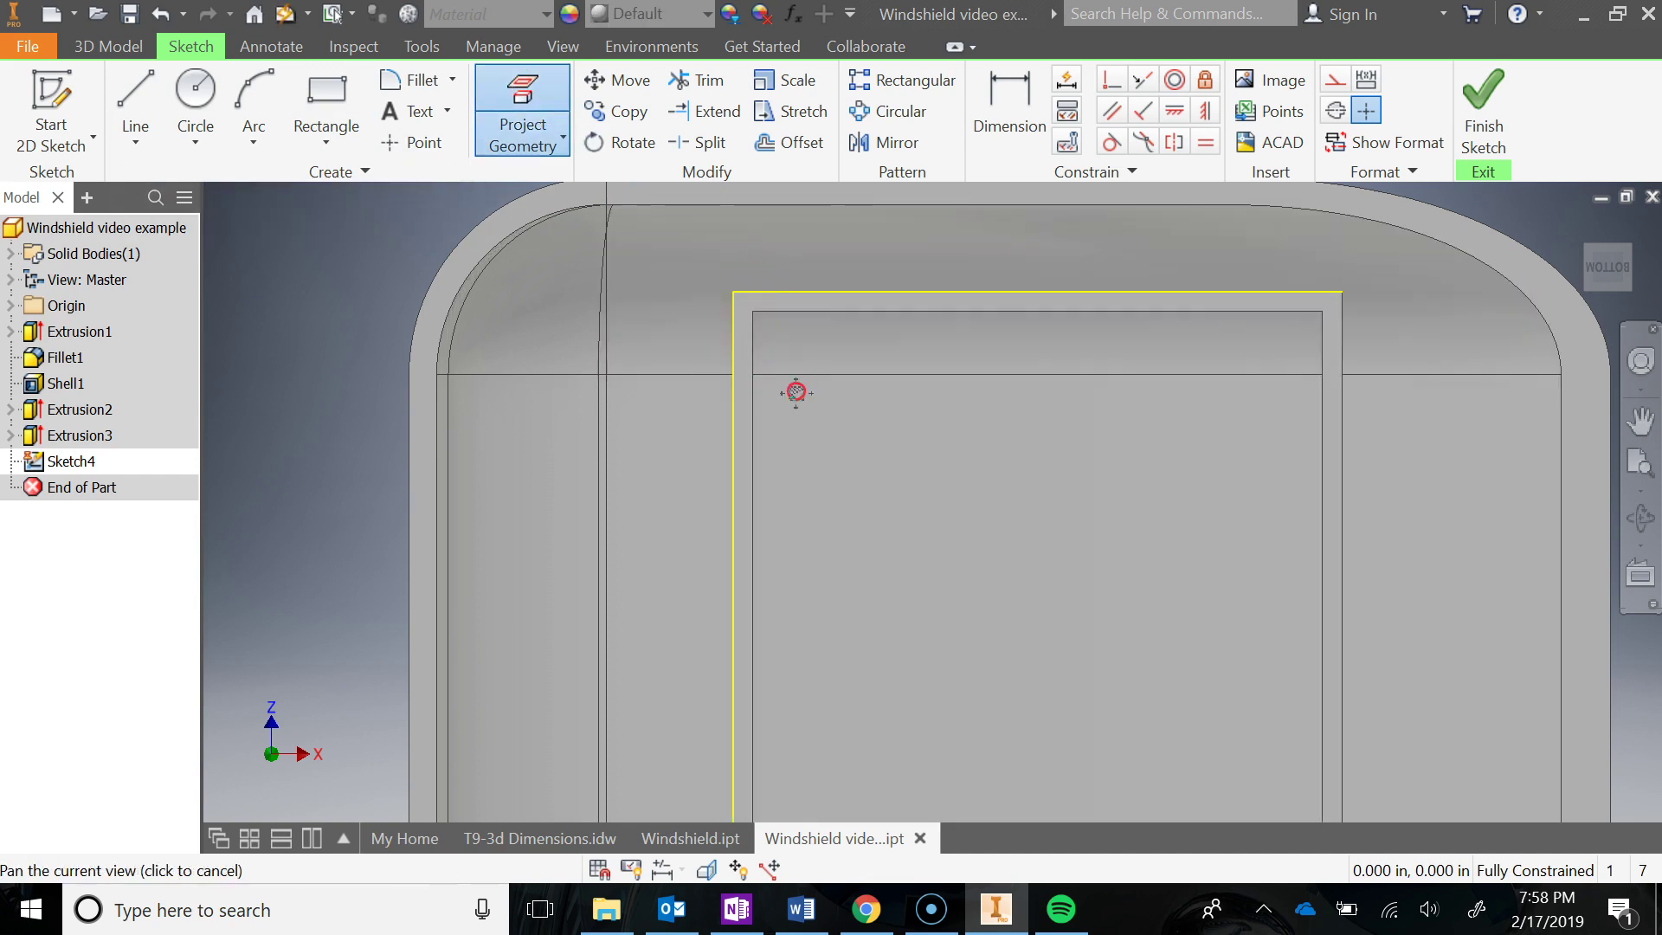
left_click_drag(796, 392, 879, 78)
left_click(880, 758)
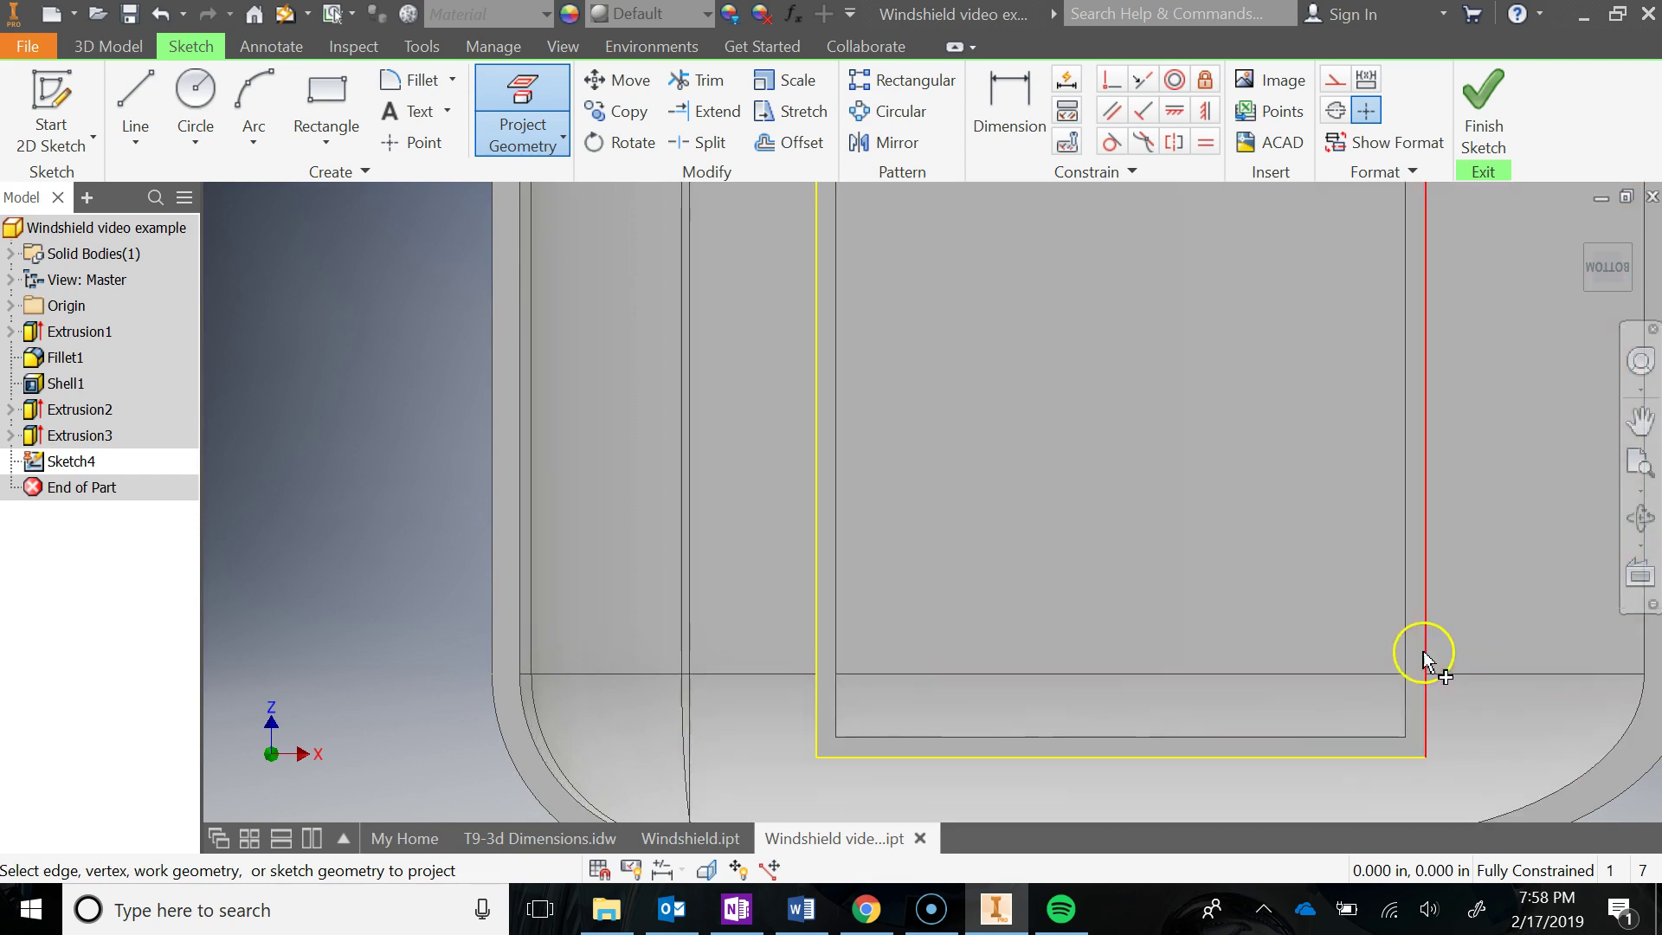
left_click(1424, 706)
scroll(1445, 666, "down", 4)
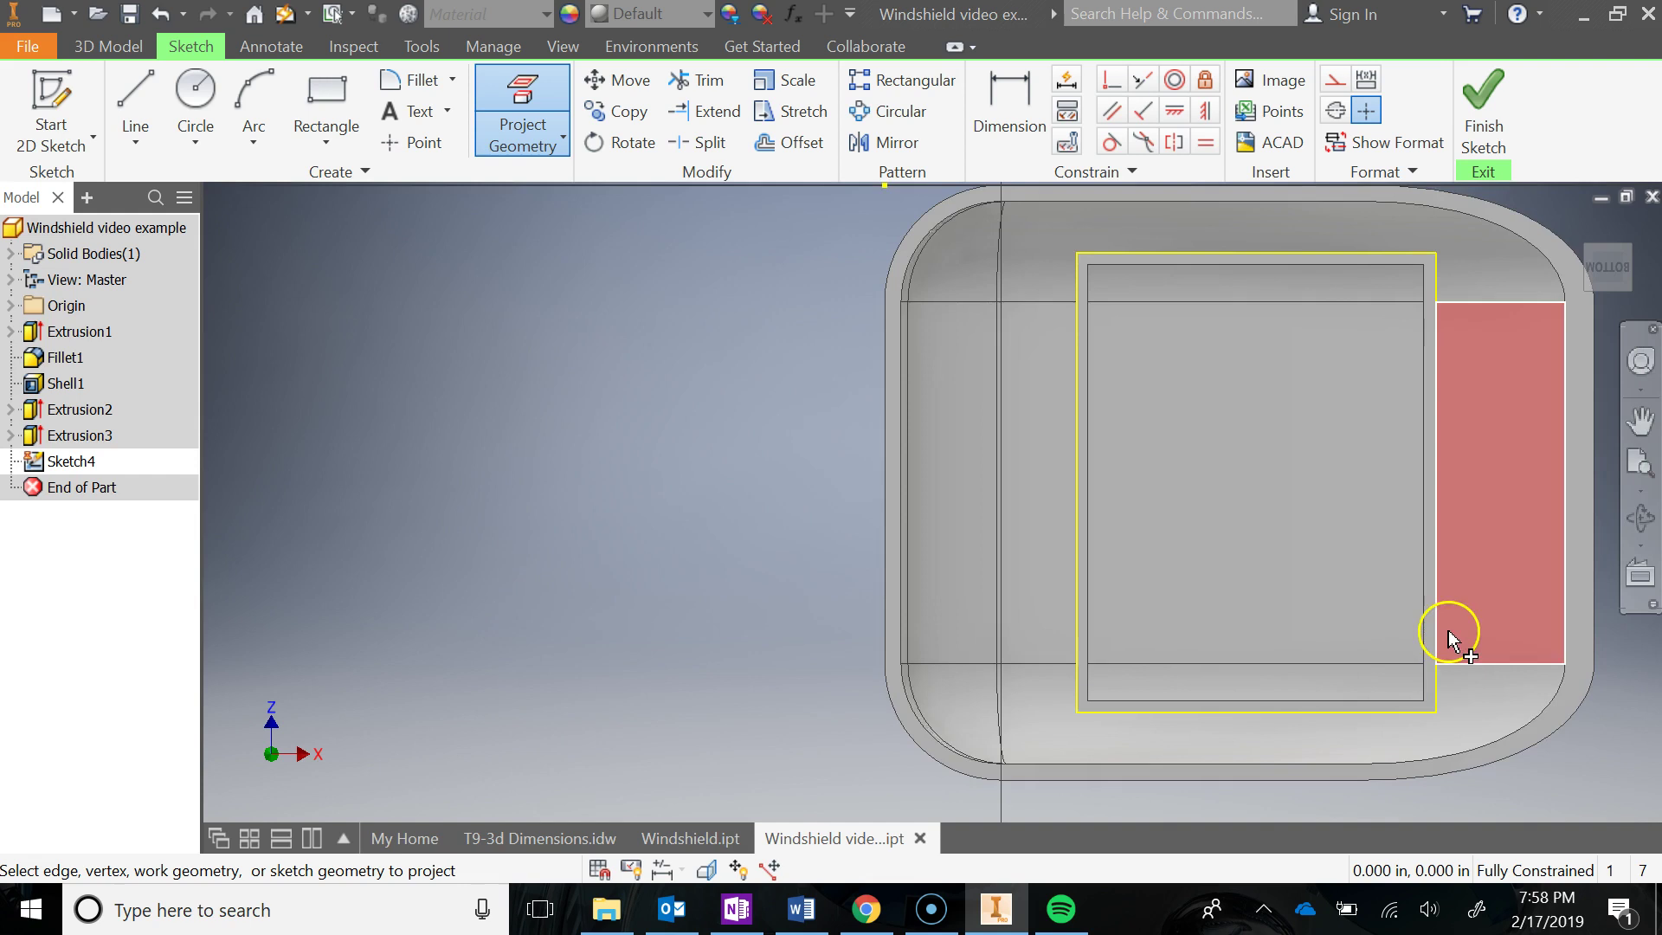
key("Escape")
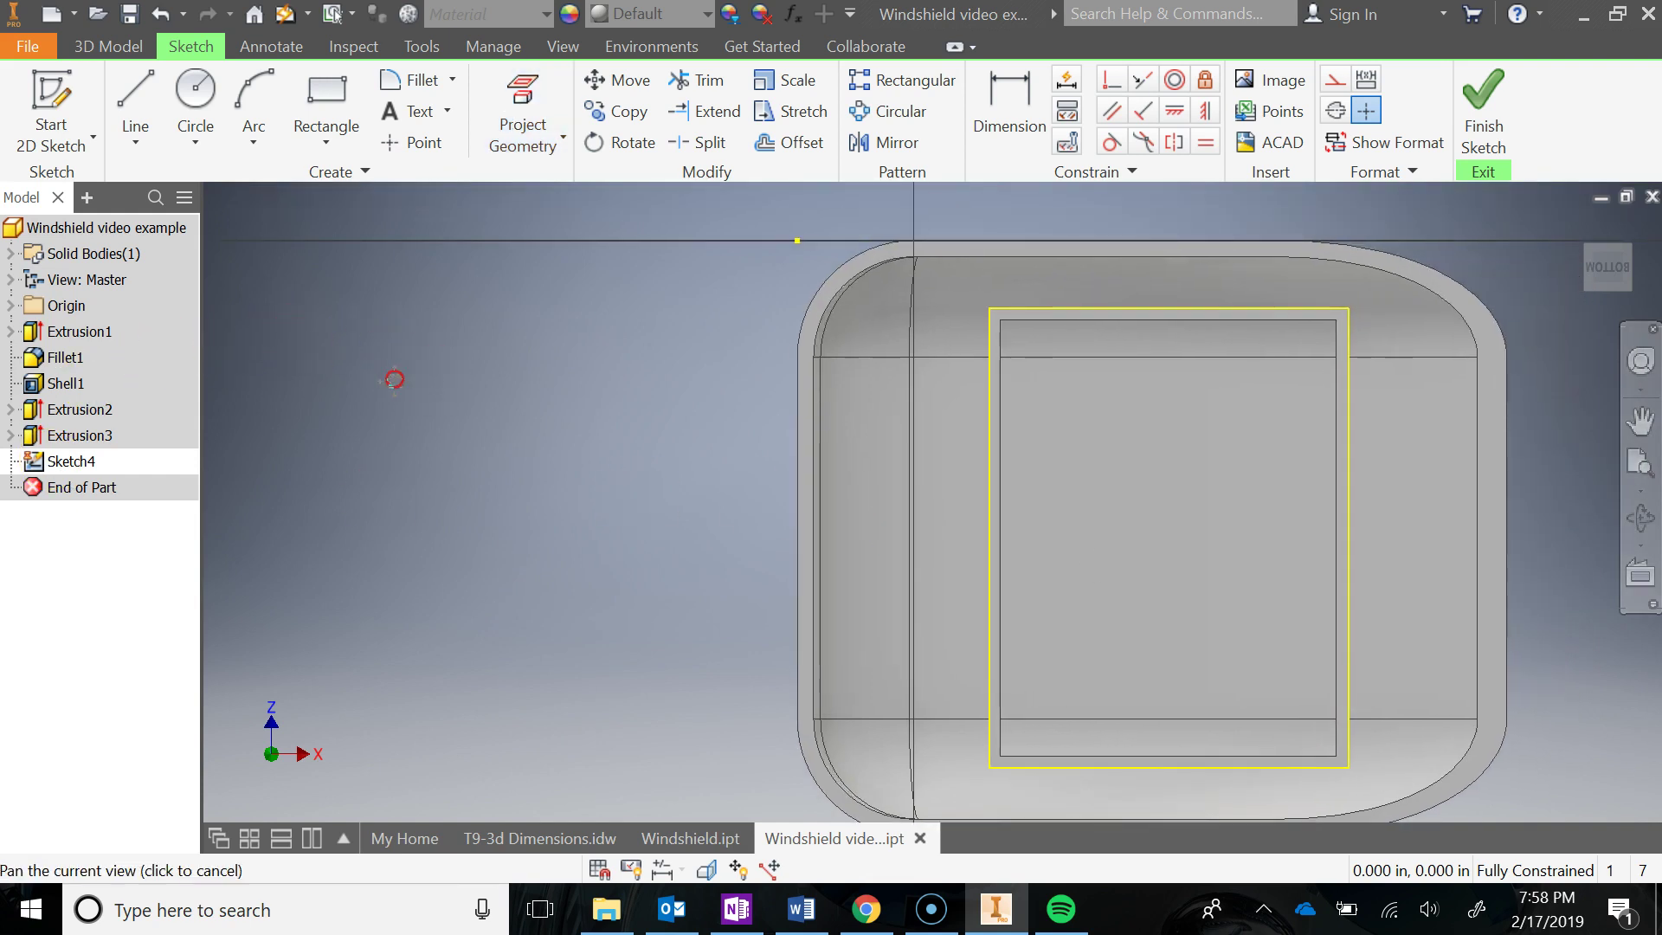
middle_click_drag(393, 374, 193, 401)
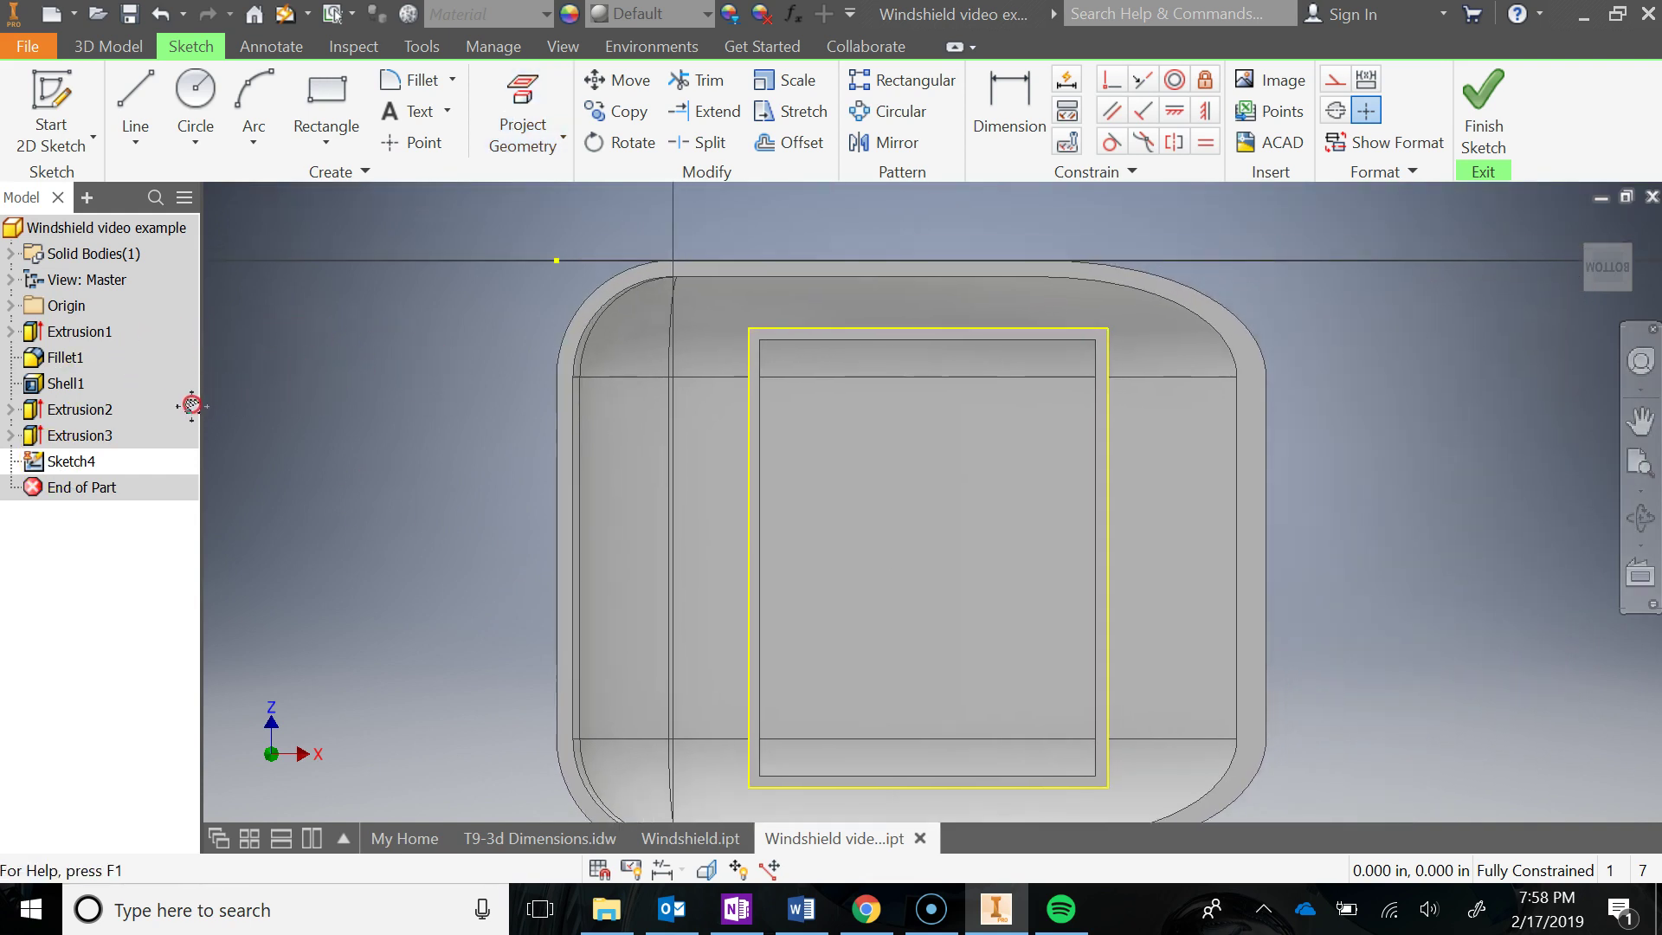
left_click(342, 97)
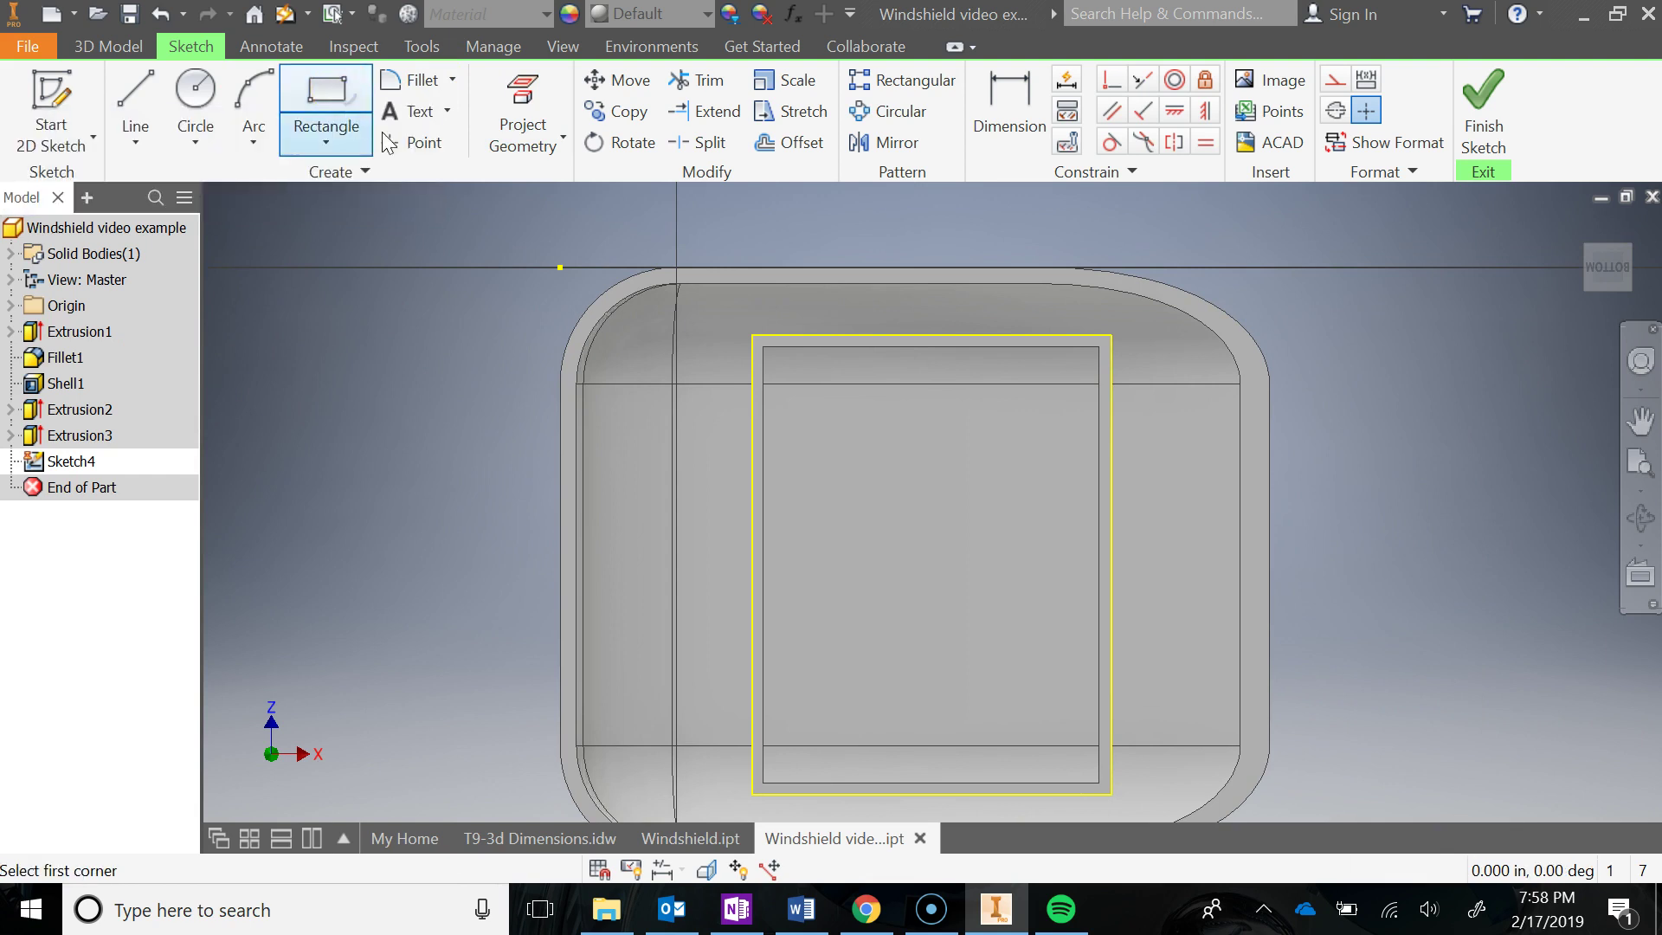
scroll(764, 323, "up", 2)
scroll(768, 330, "up", 2)
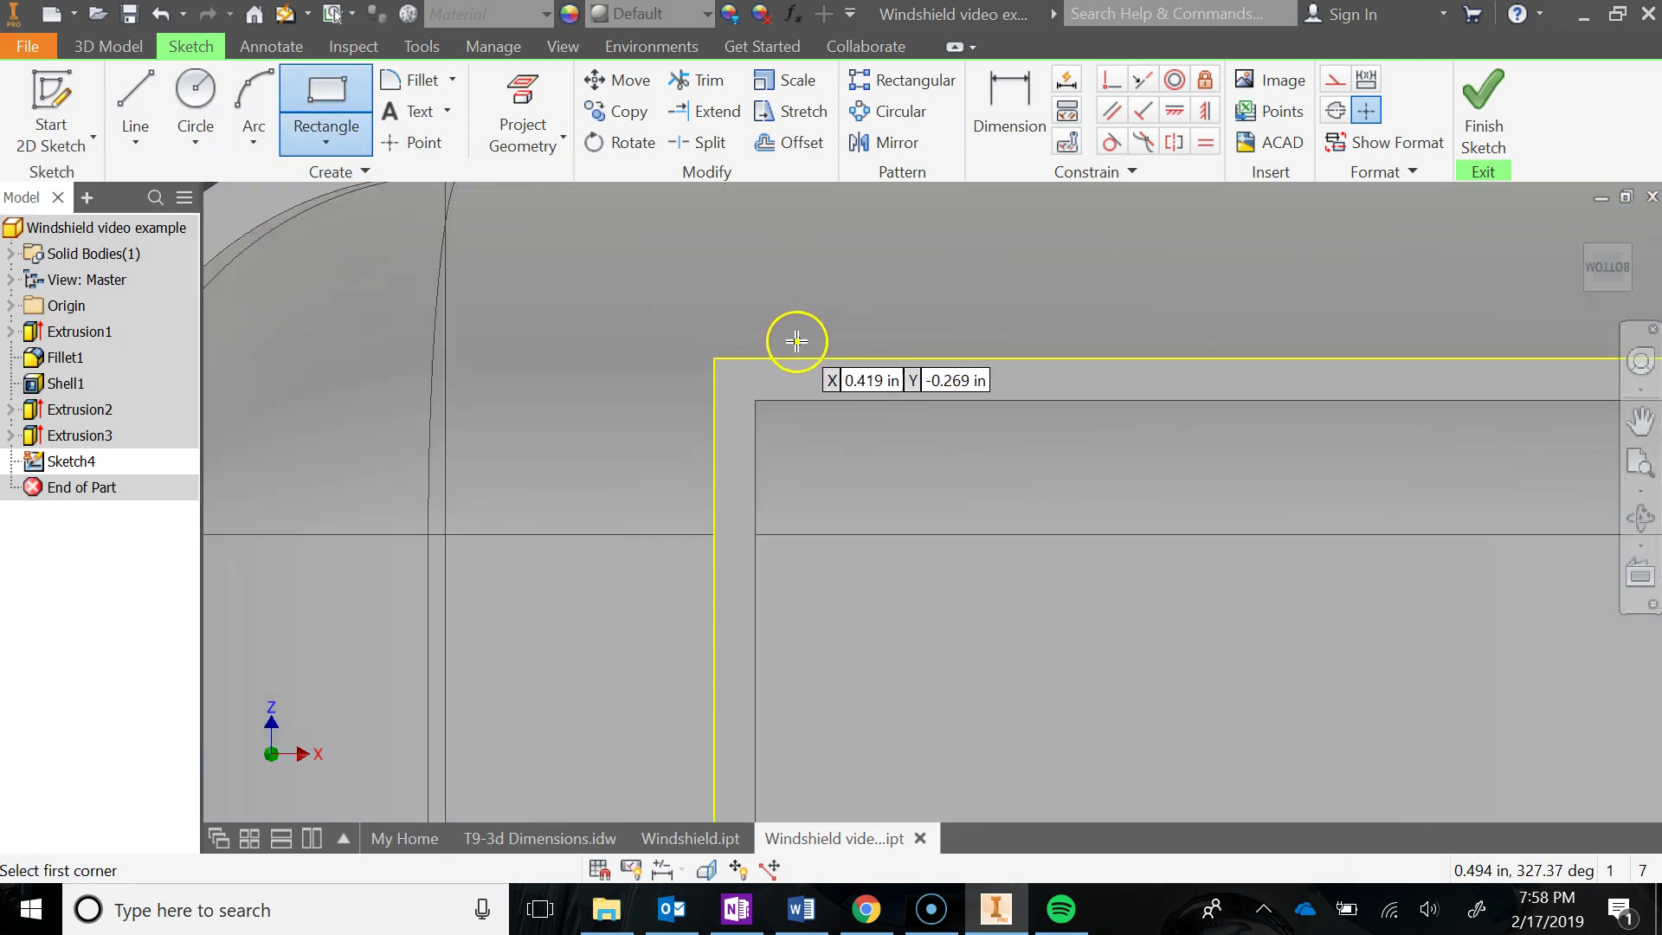
left_click(861, 360)
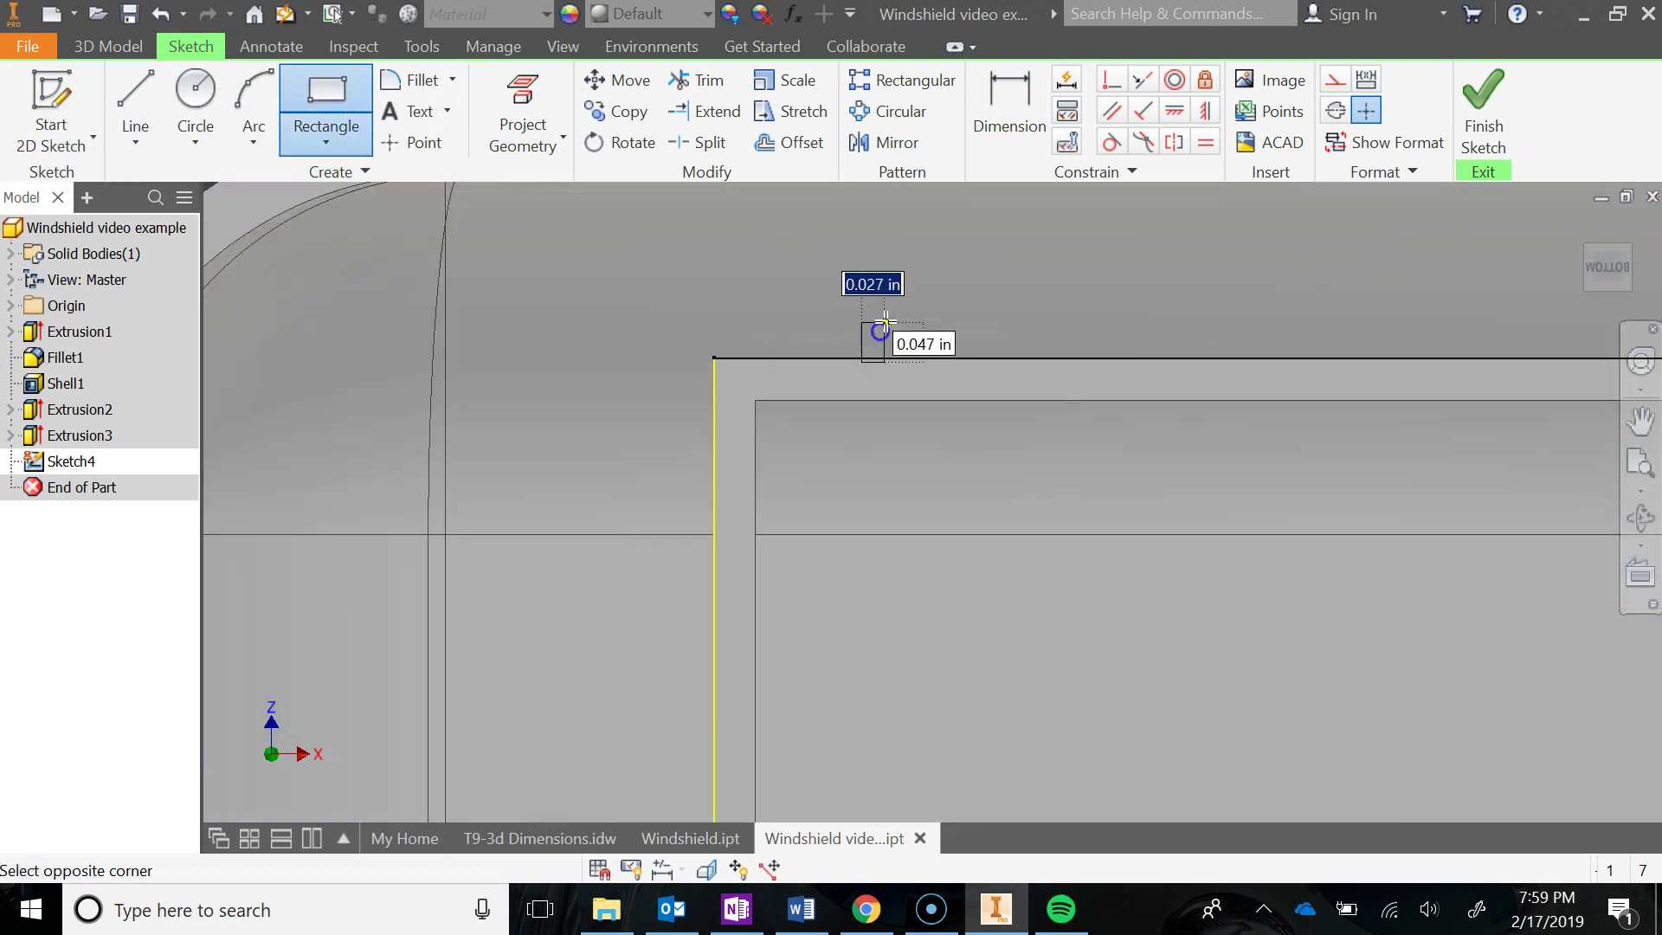
key("Escape")
Draw a 0.05 by 0.05 in square tab outward from the frame's upper outer edge, near its left corner
left_click(335, 114)
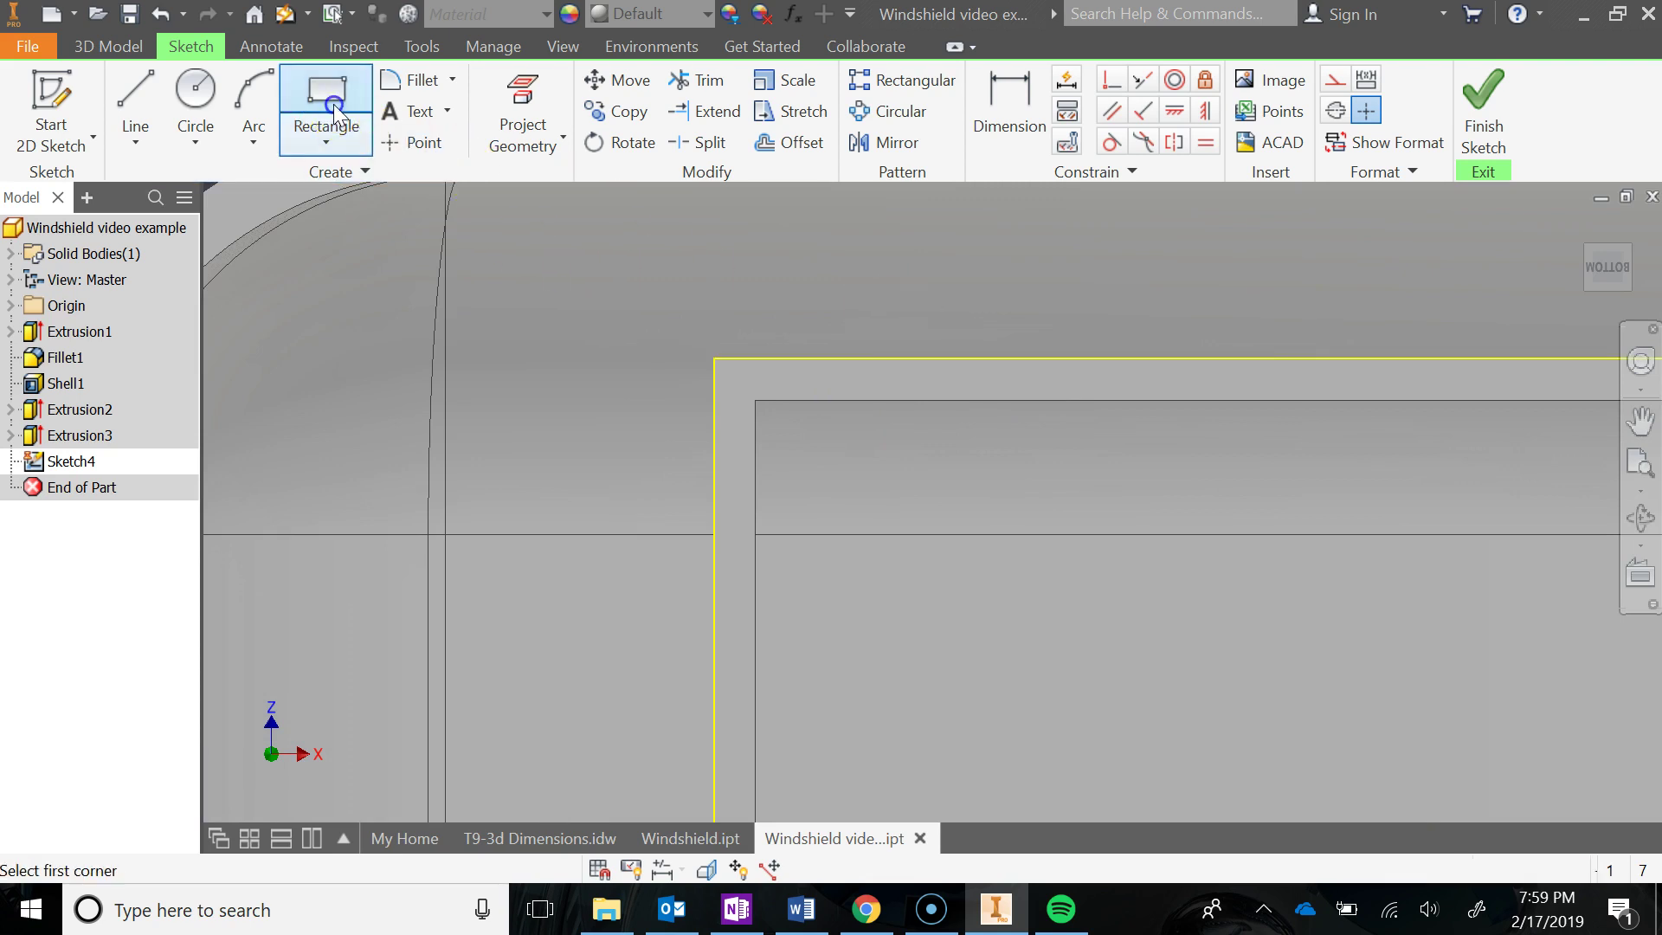
left_click(889, 357)
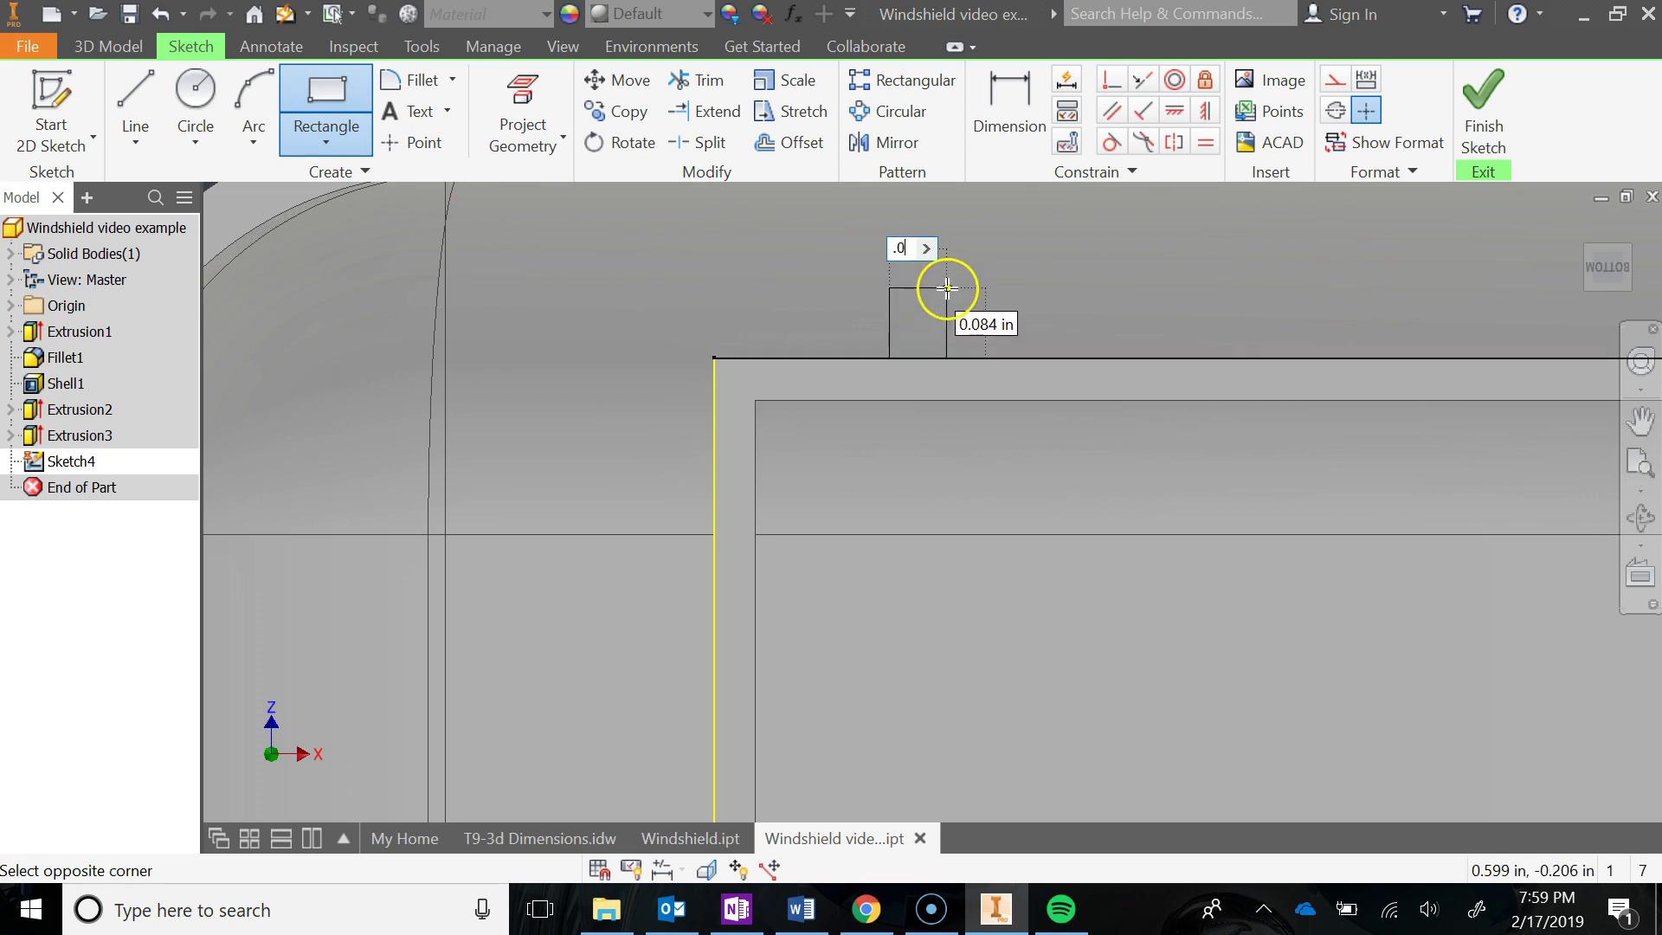
key("Tab")
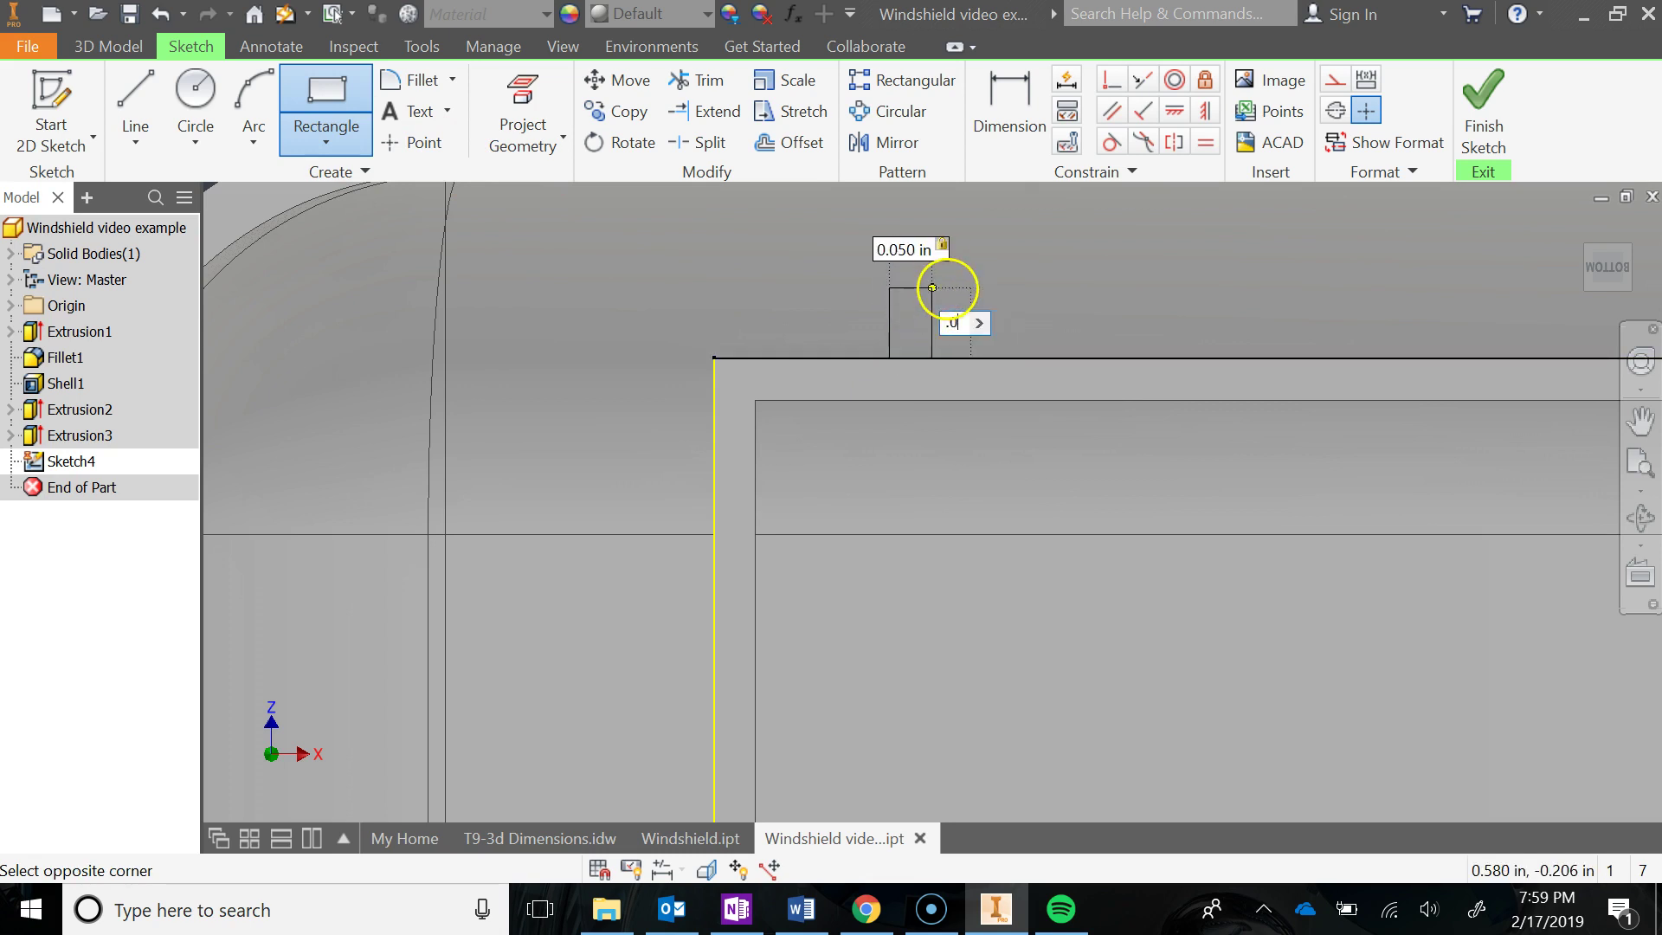
type(".05")
key("Return")
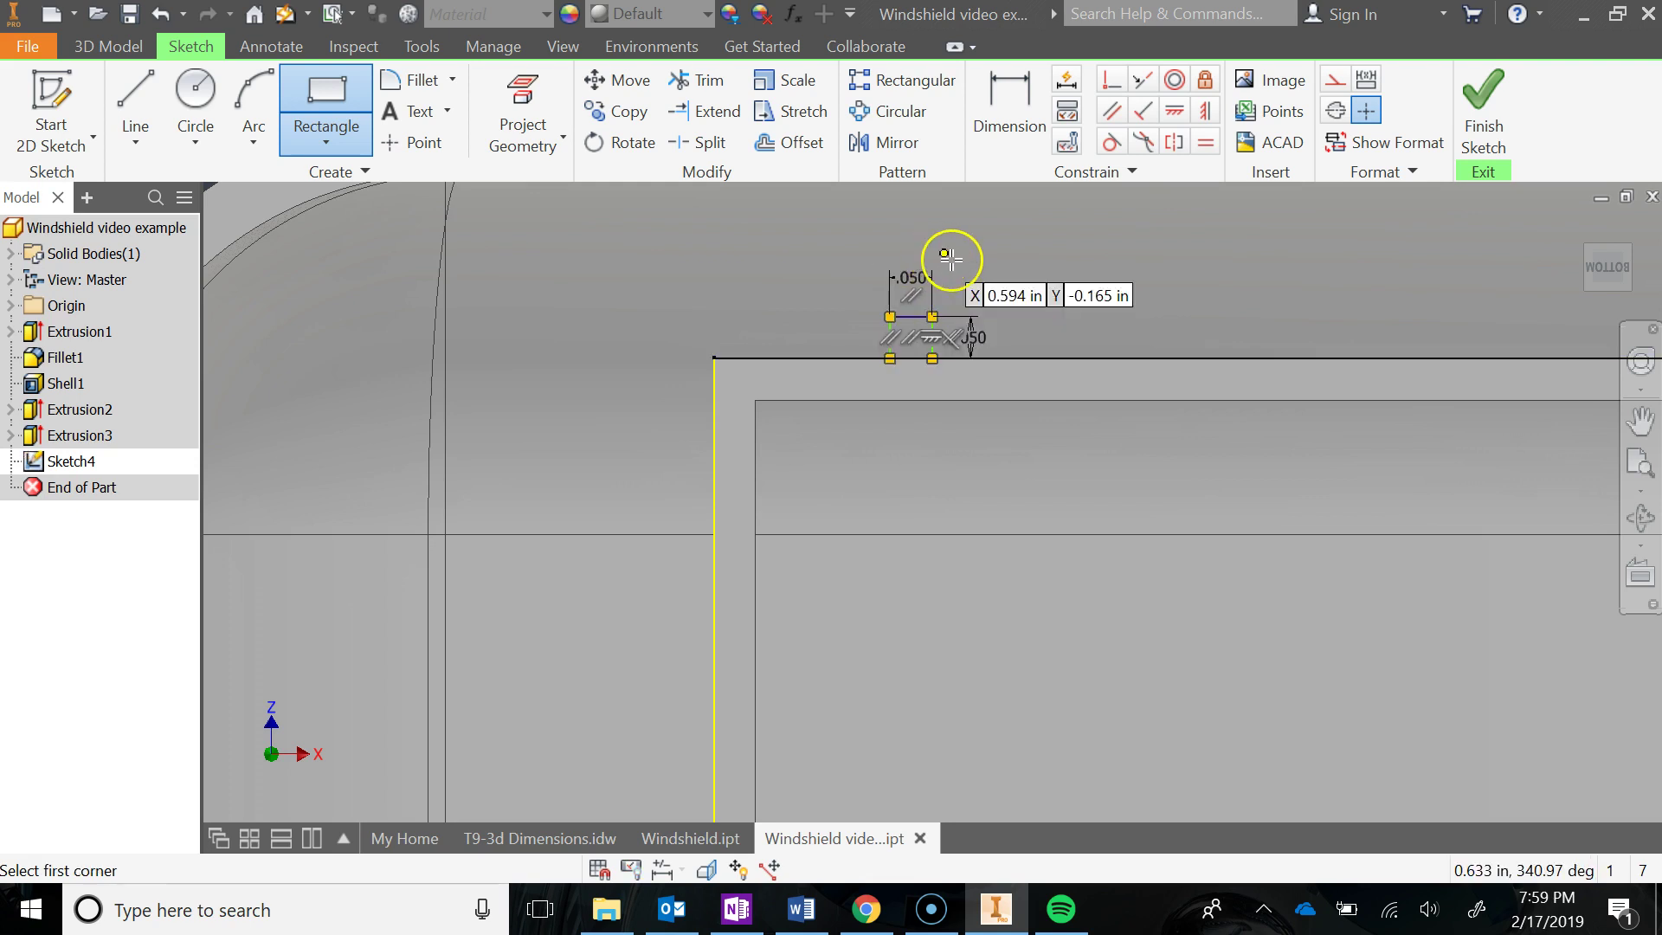
key("Escape")
Dimension the square tab's near side 0.25 in from the frame's left outer edge
left_click(1009, 104)
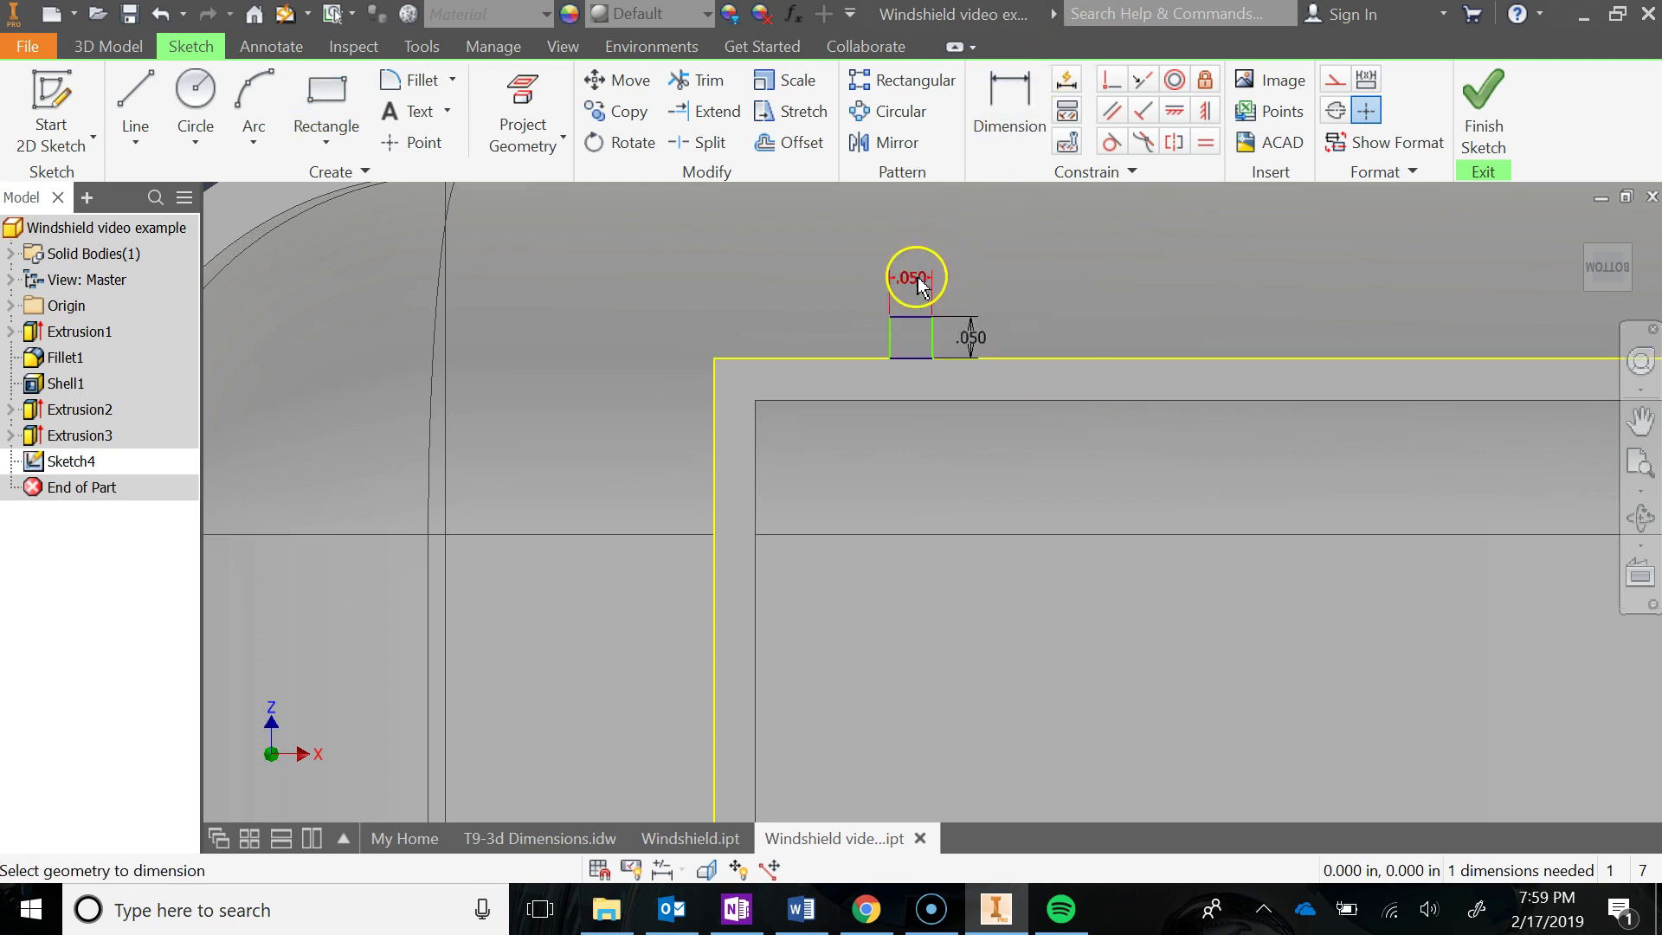
left_click(887, 339)
left_click(713, 375)
left_click(759, 304)
type(".2")
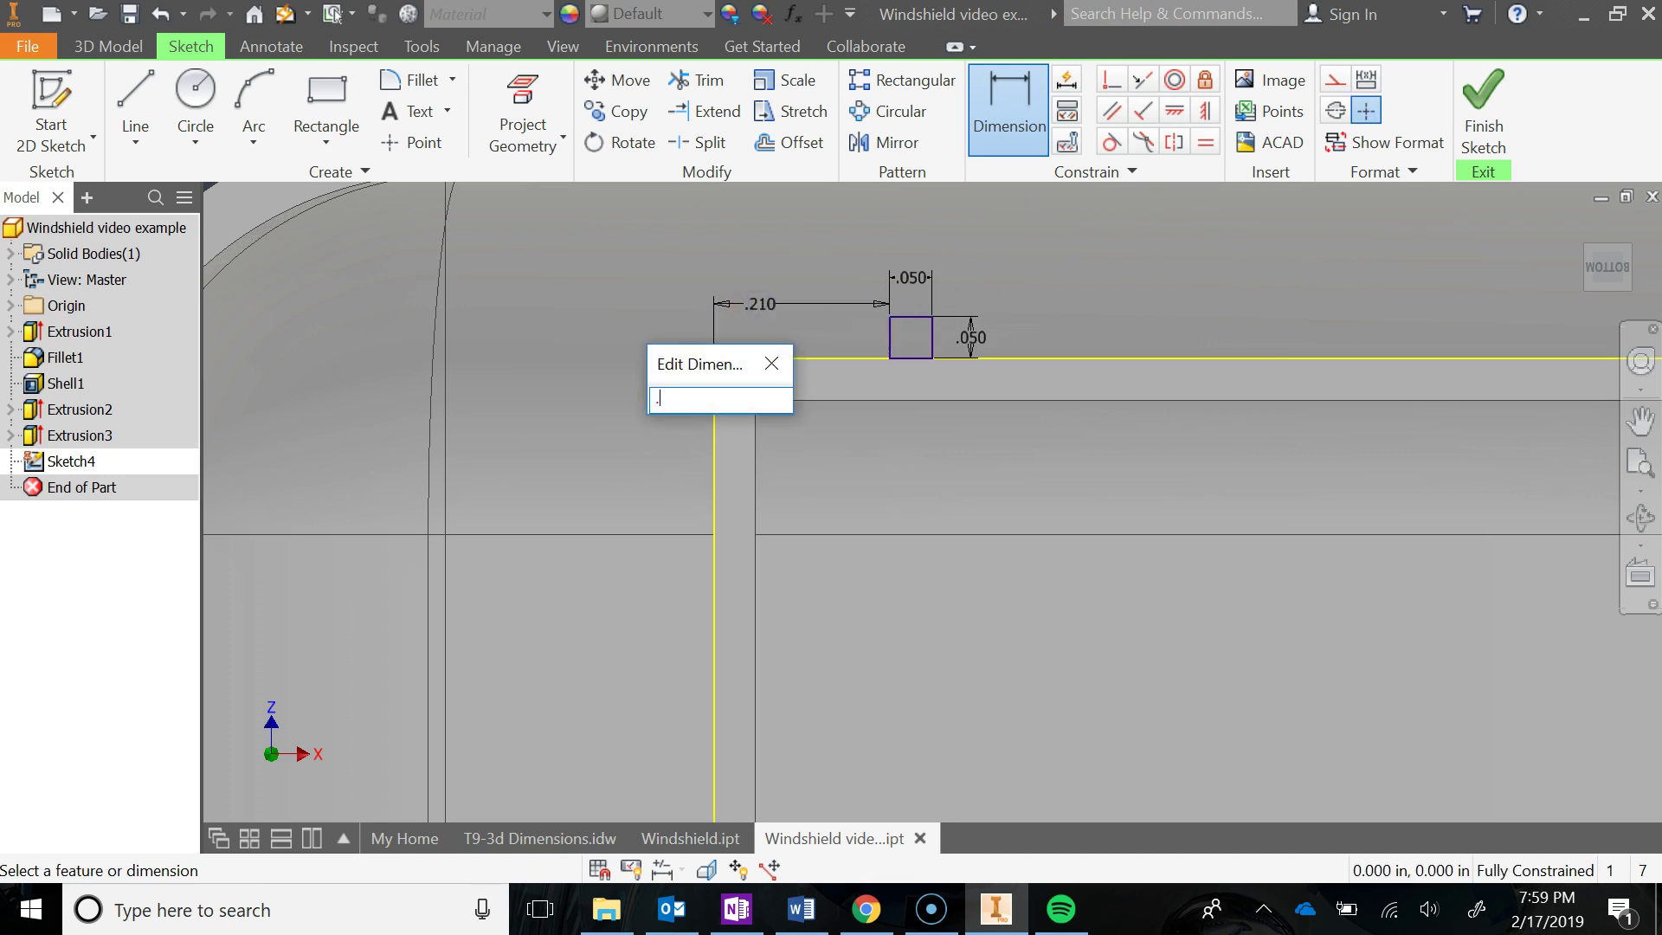
key("Return")
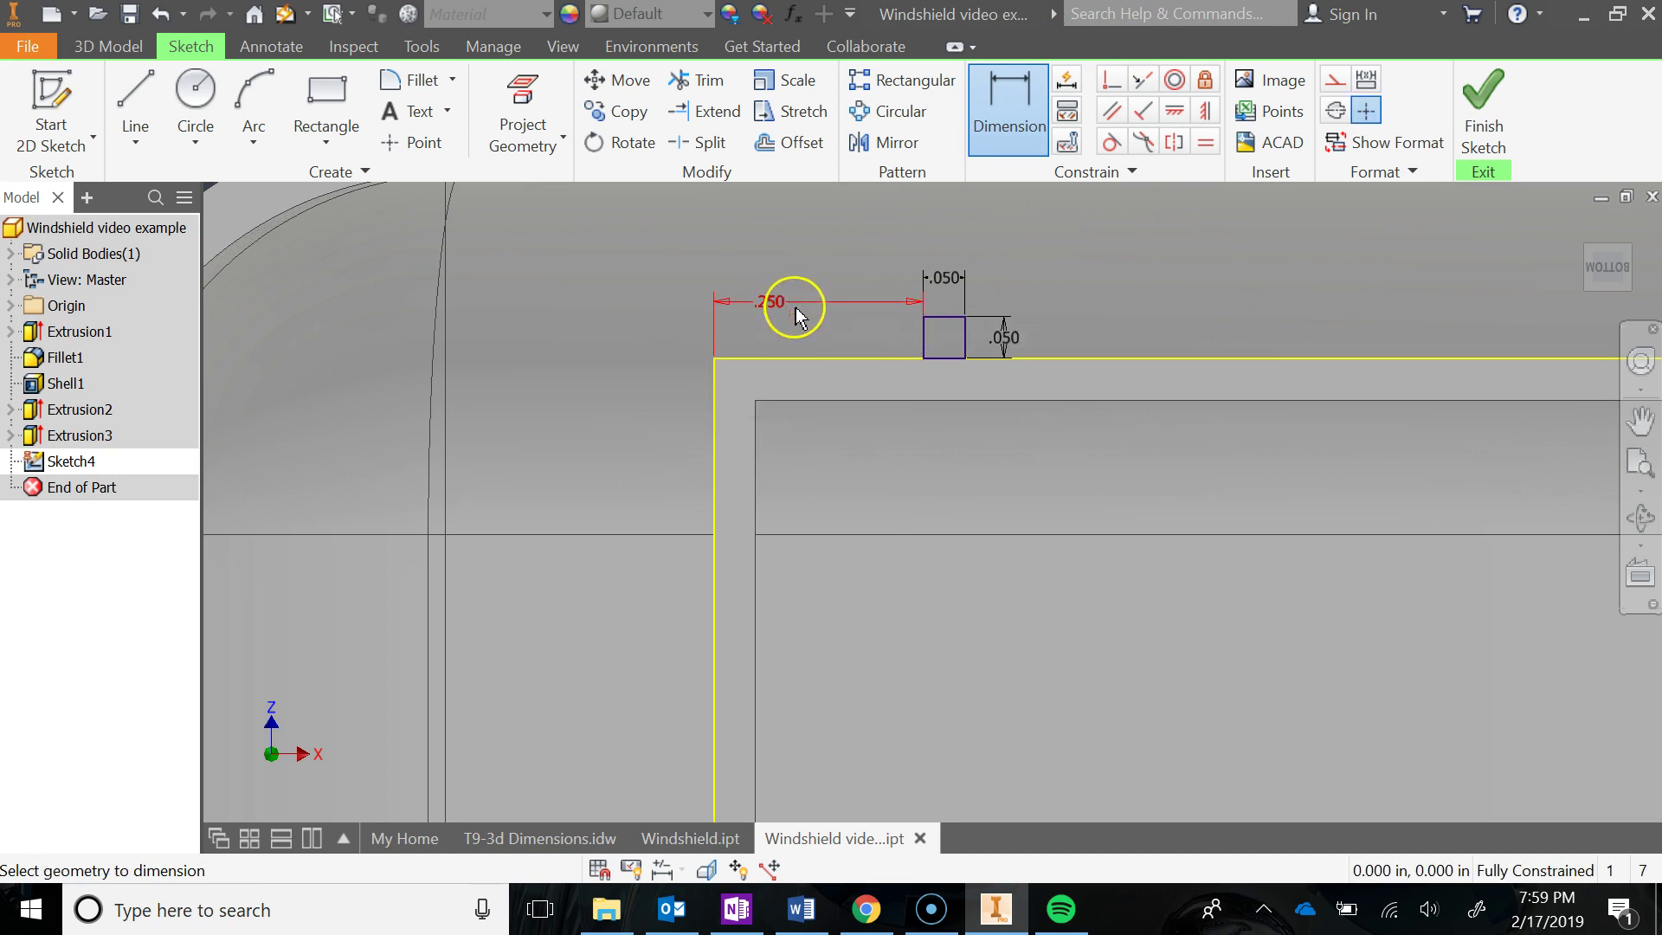
Draw a vertical line between the midpoints of the frame's upper and lower outer edges and make it construction geometry
scroll(796, 315, "down", 3)
middle_click_drag(1087, 549, 809, 482)
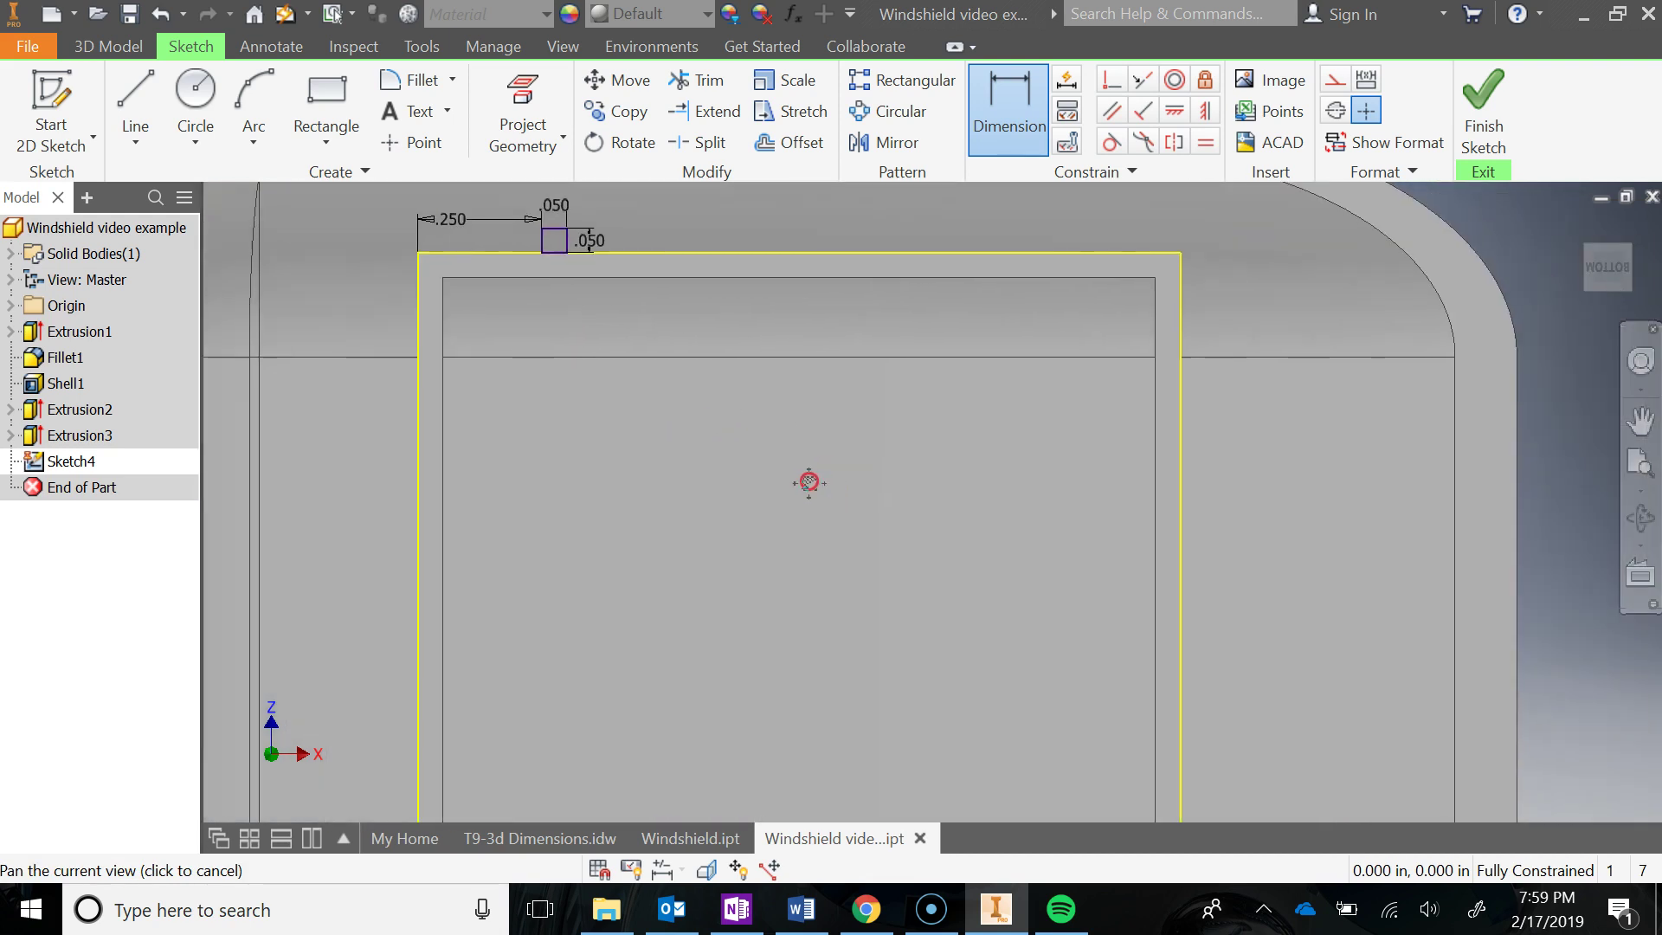
scroll(809, 482, "down", 2)
scroll(1009, 453, "down", 3)
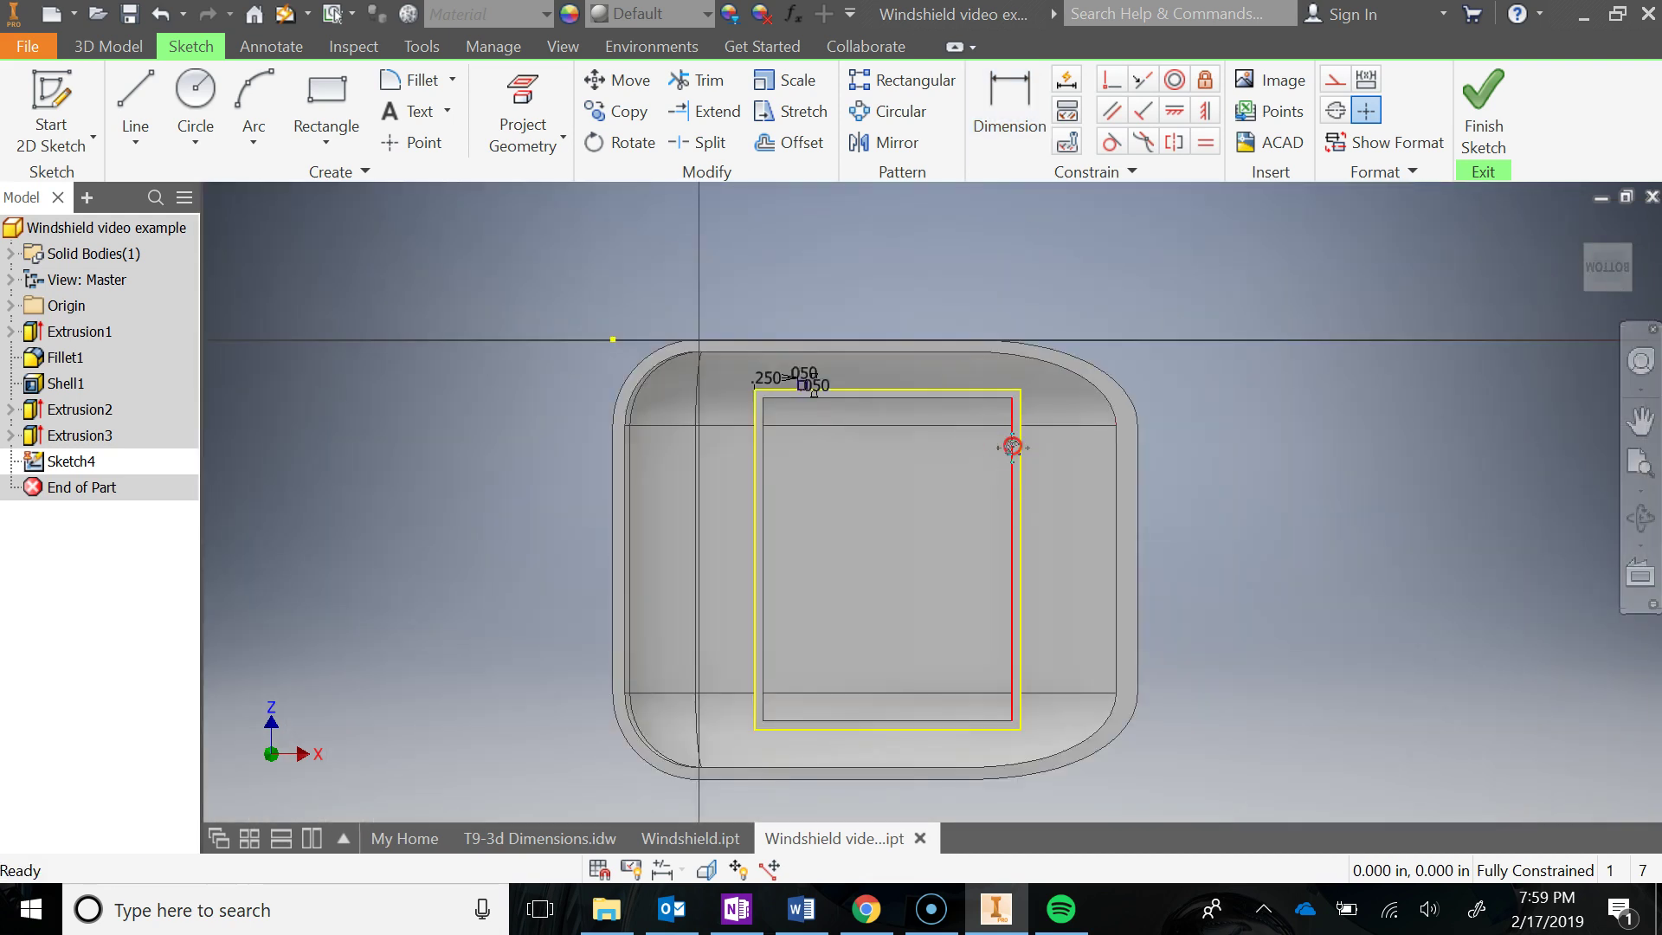
left_click(149, 117)
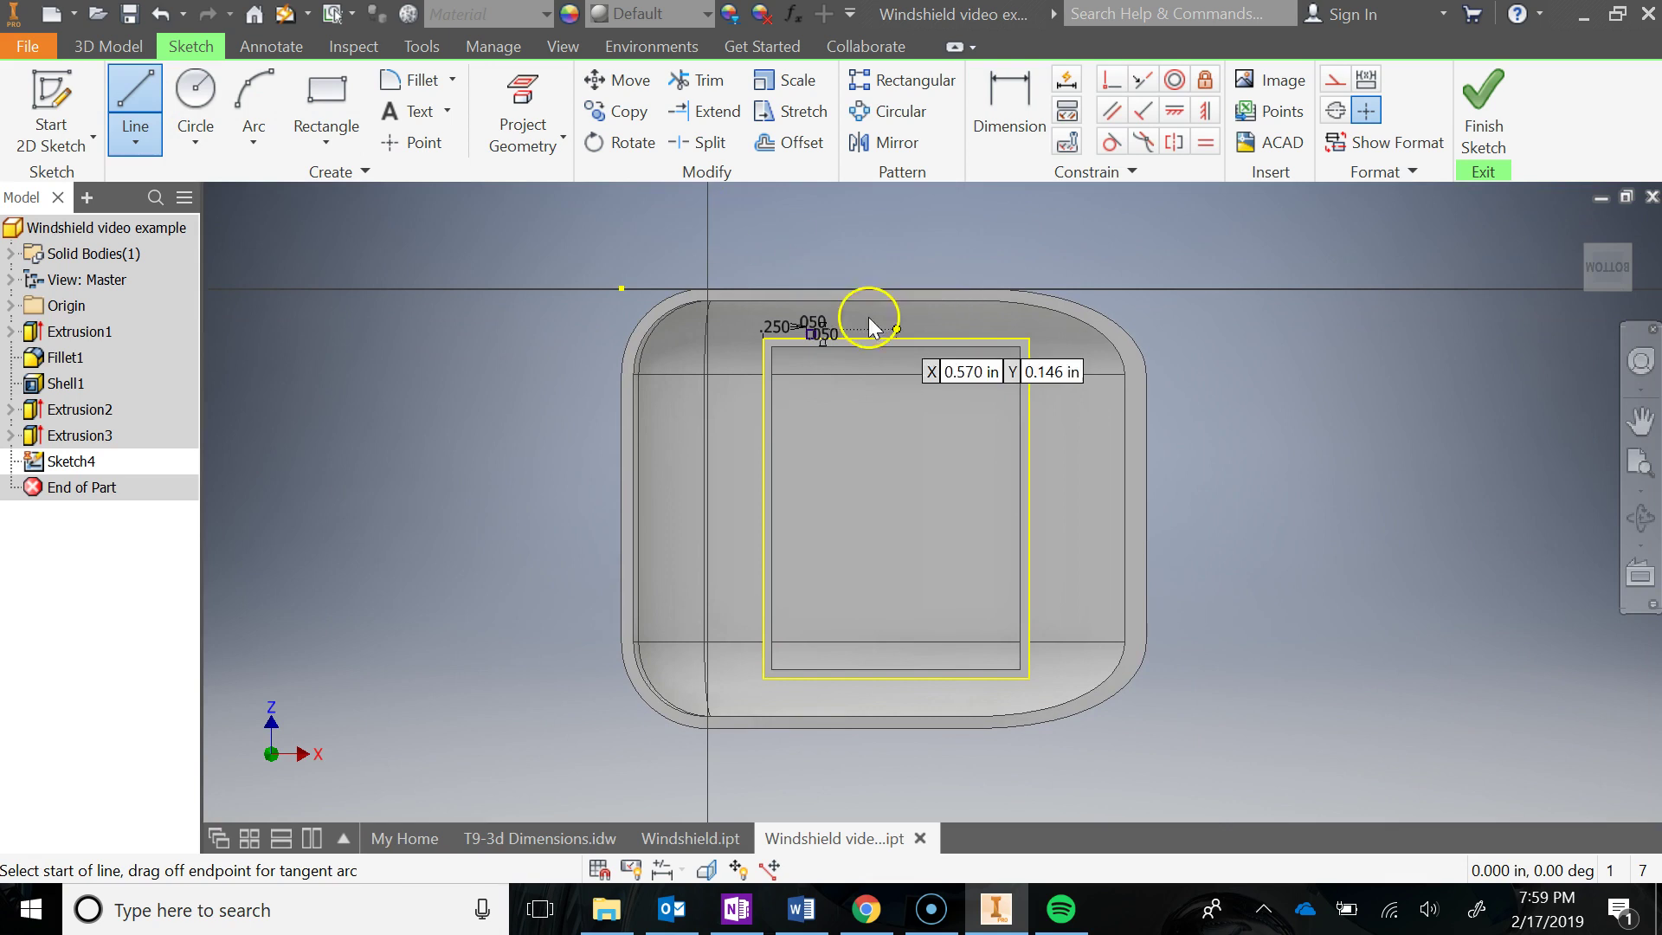
scroll(868, 319, "up", 3)
left_click(868, 330)
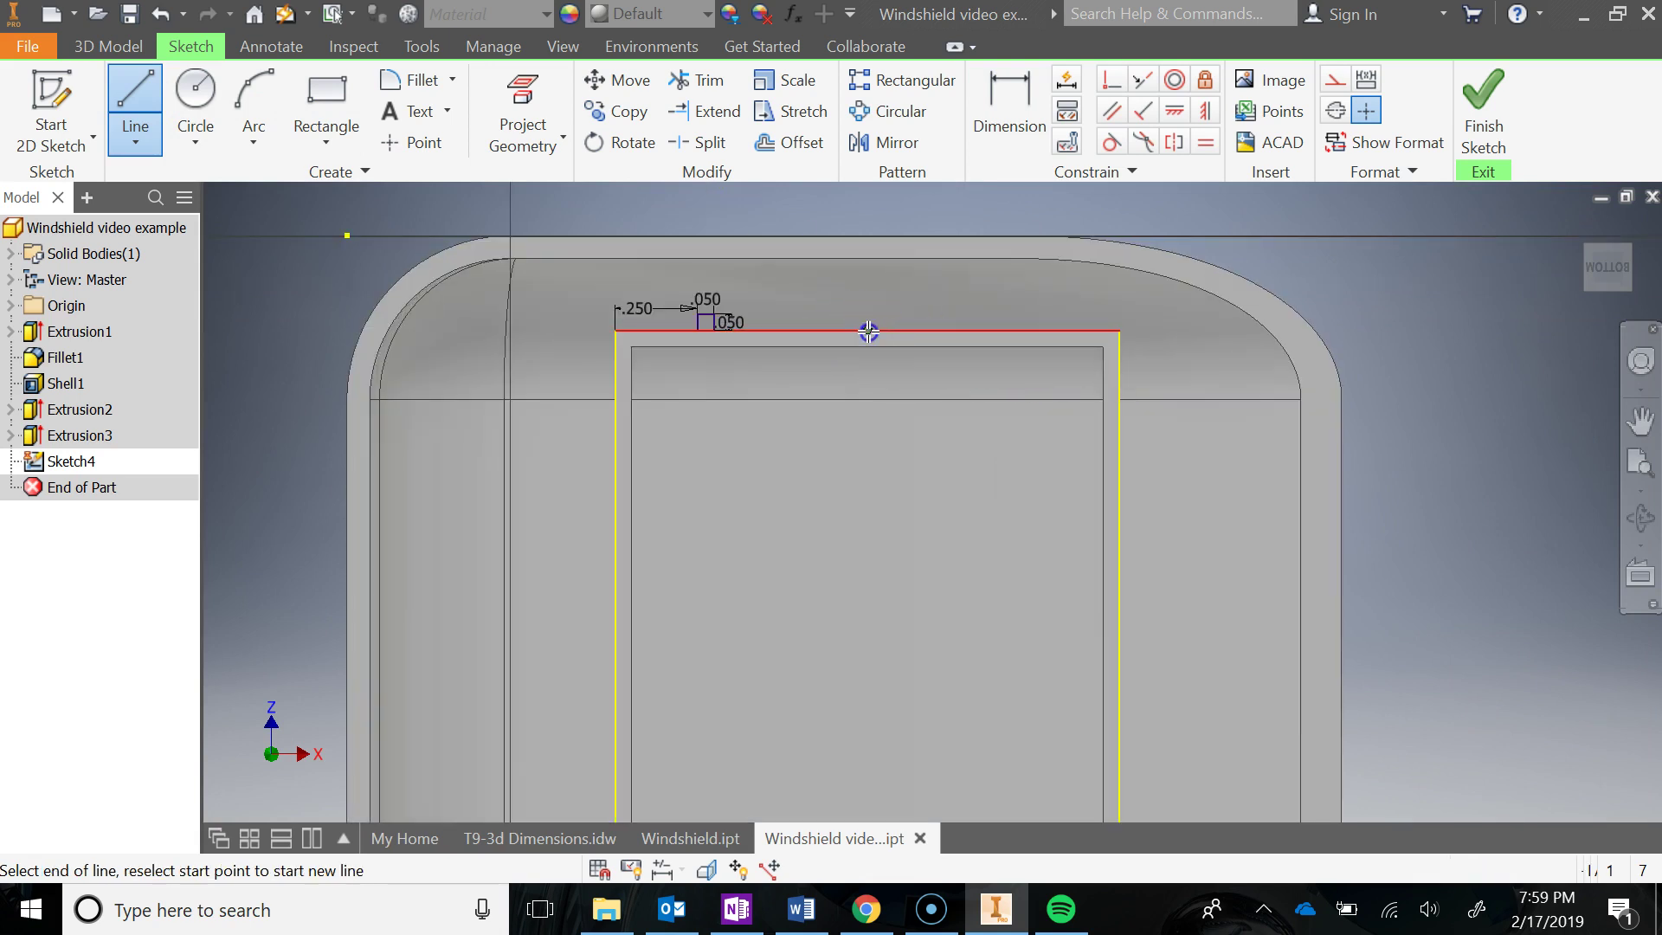
scroll(894, 453, "down", 2)
middle_click_drag(894, 453, 894, 358)
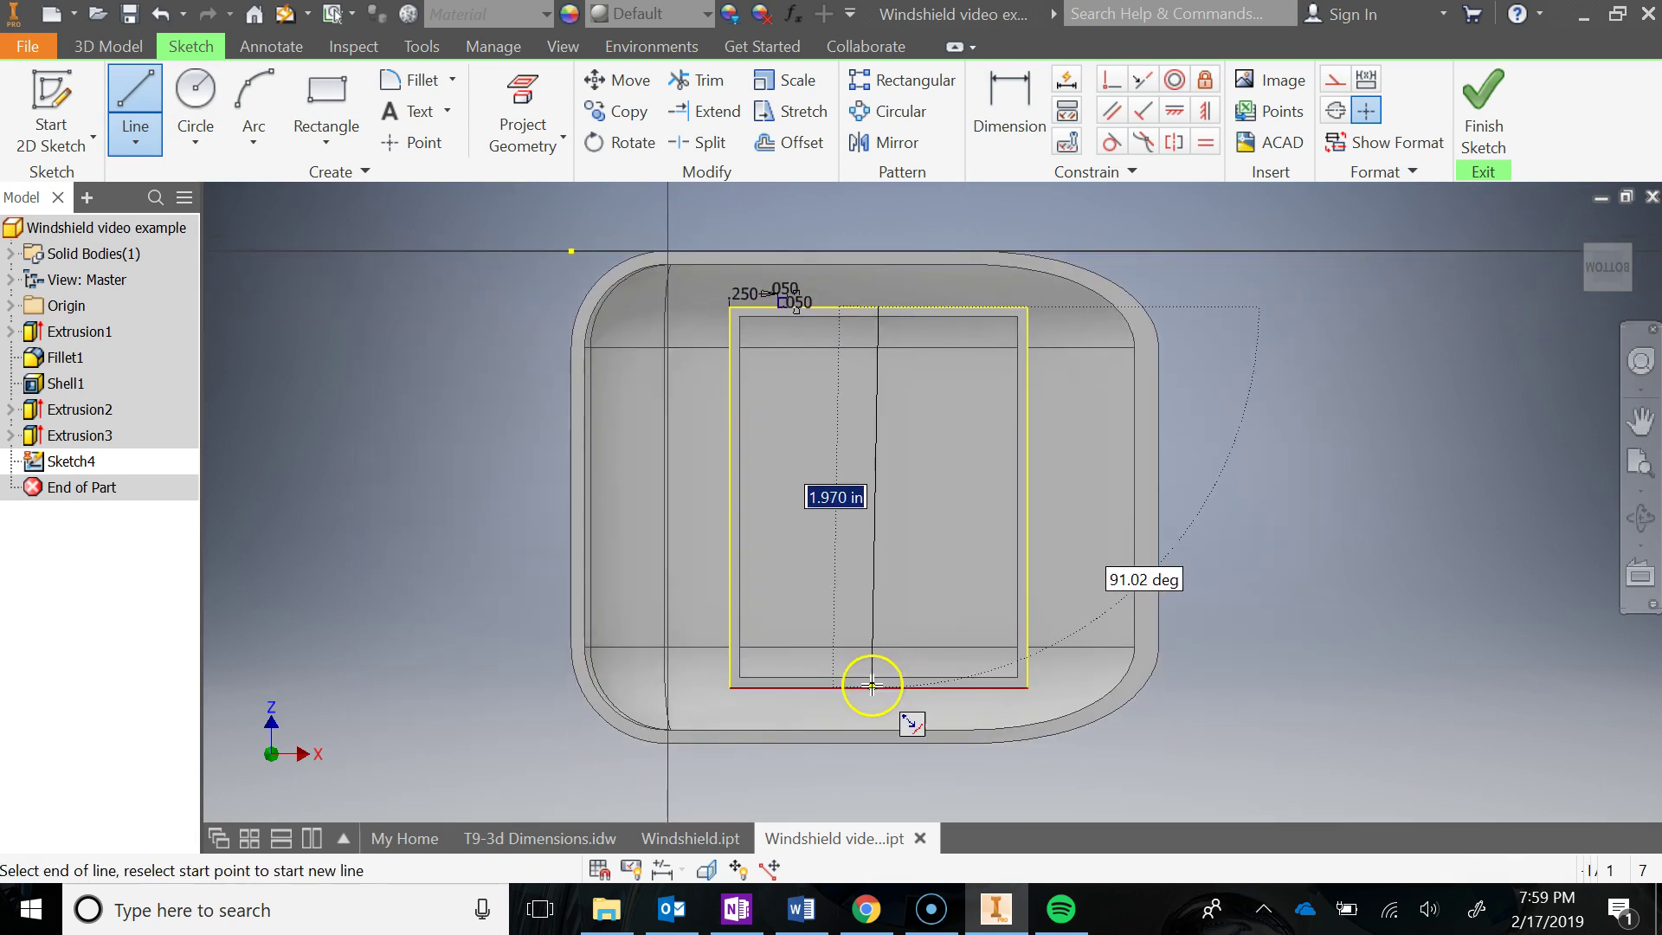
left_click(877, 688)
key("Escape")
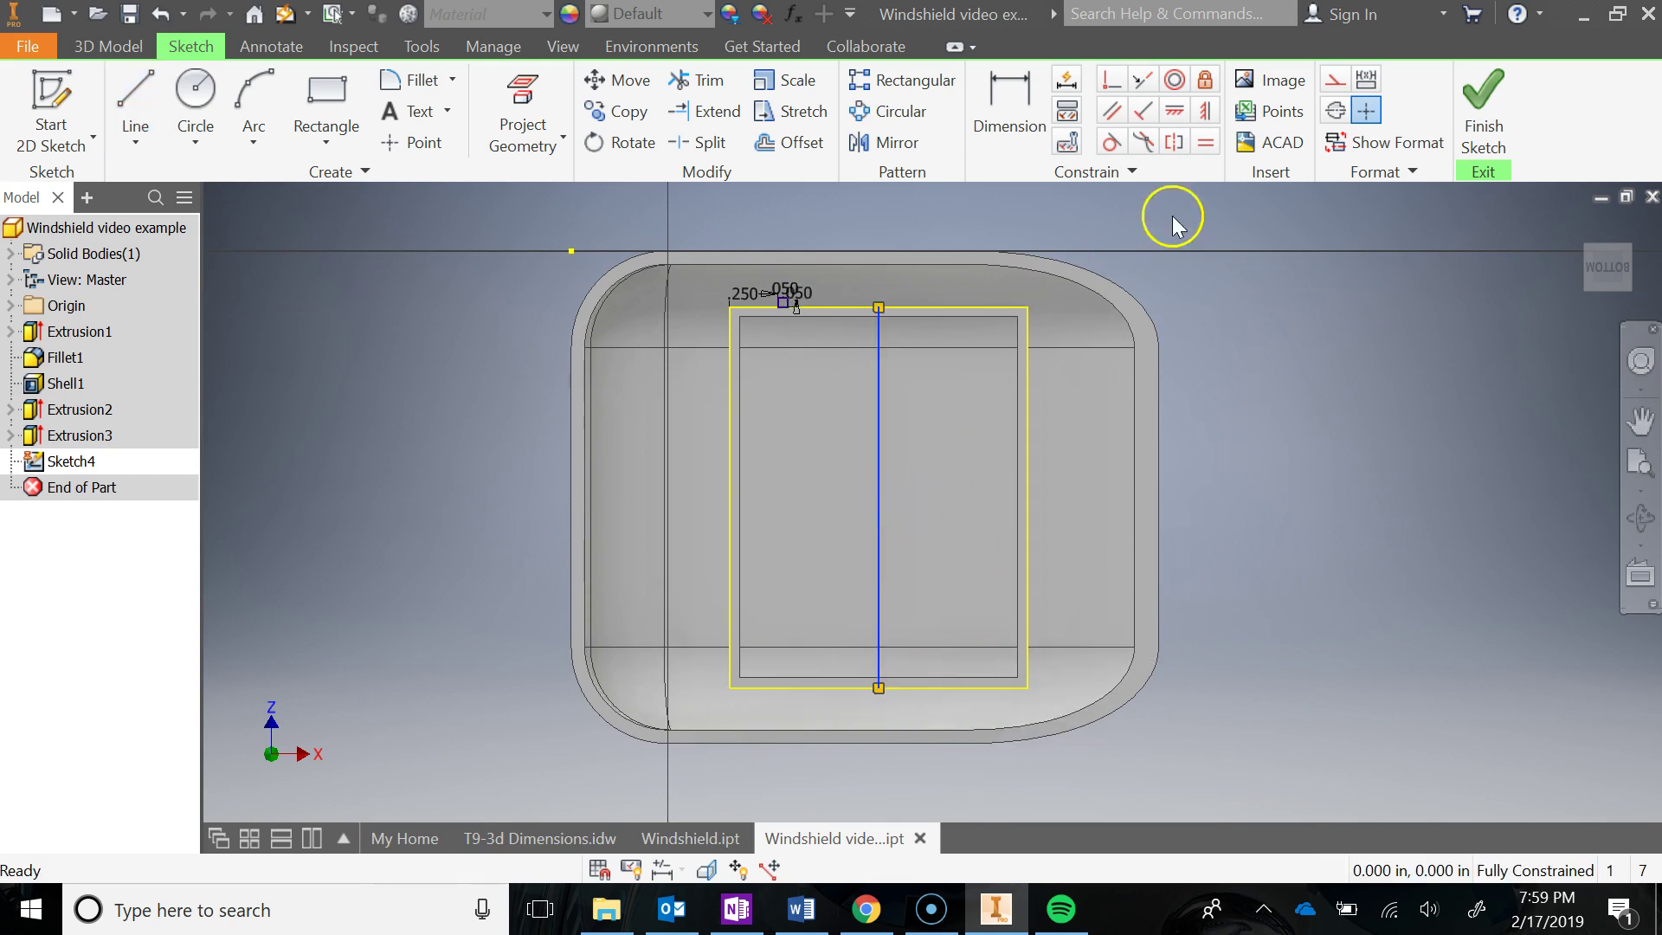
left_click(1337, 80)
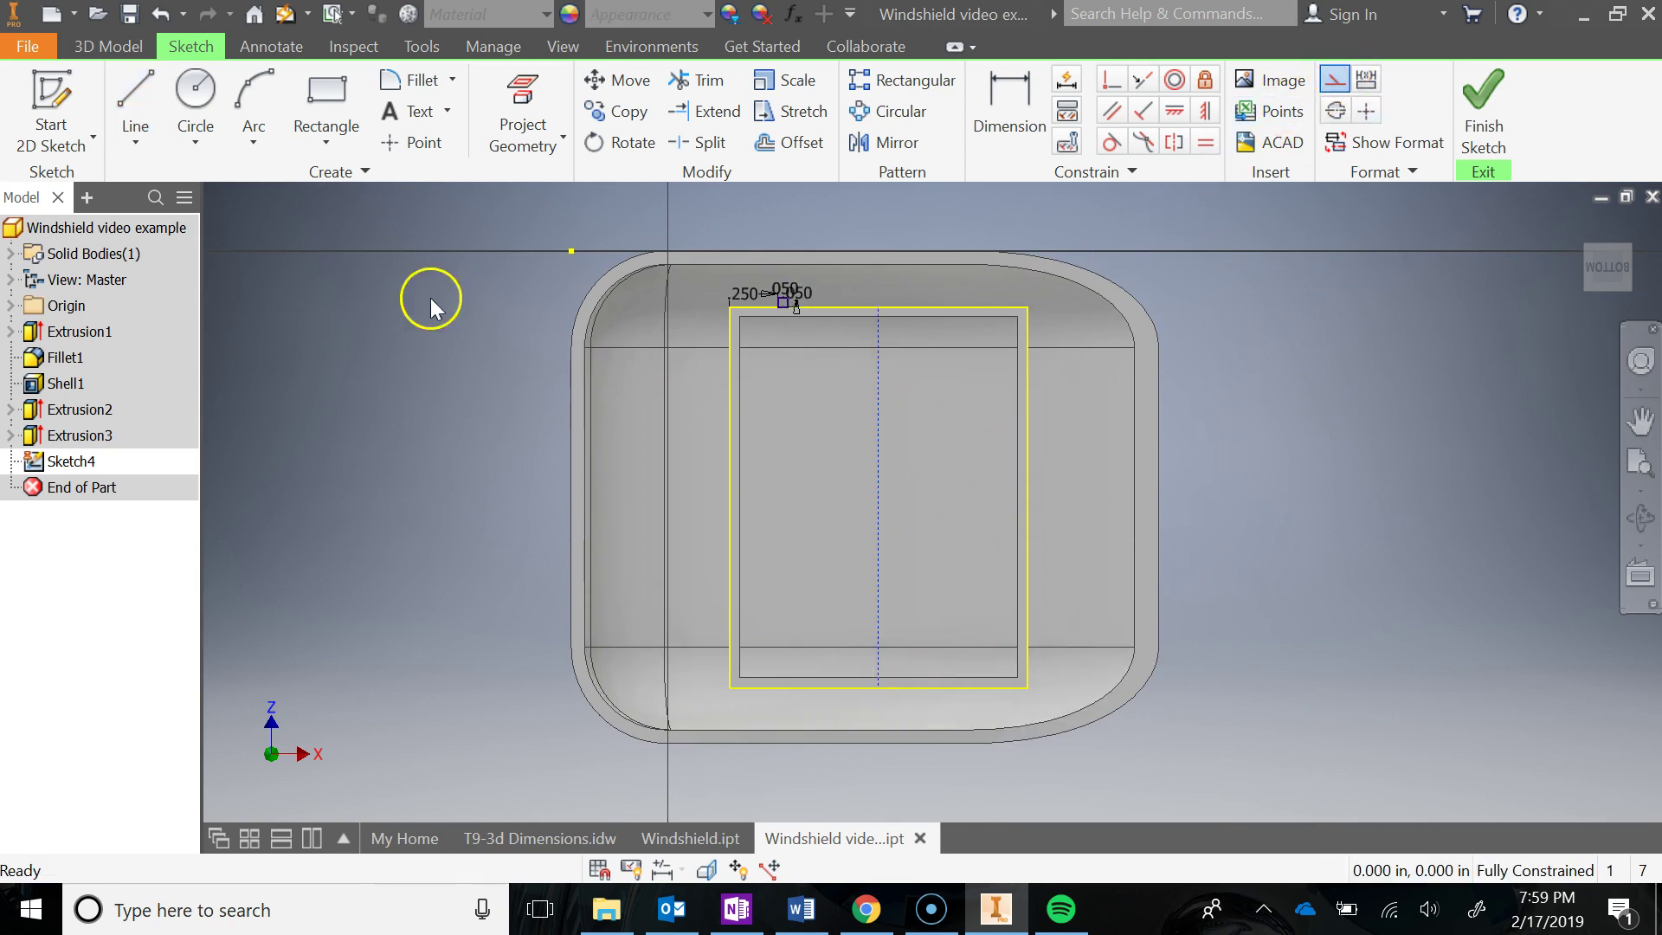
Draw a horizontal line between the midpoints of the frame's left and right outer edges and make it construction geometry
left_click(135, 95)
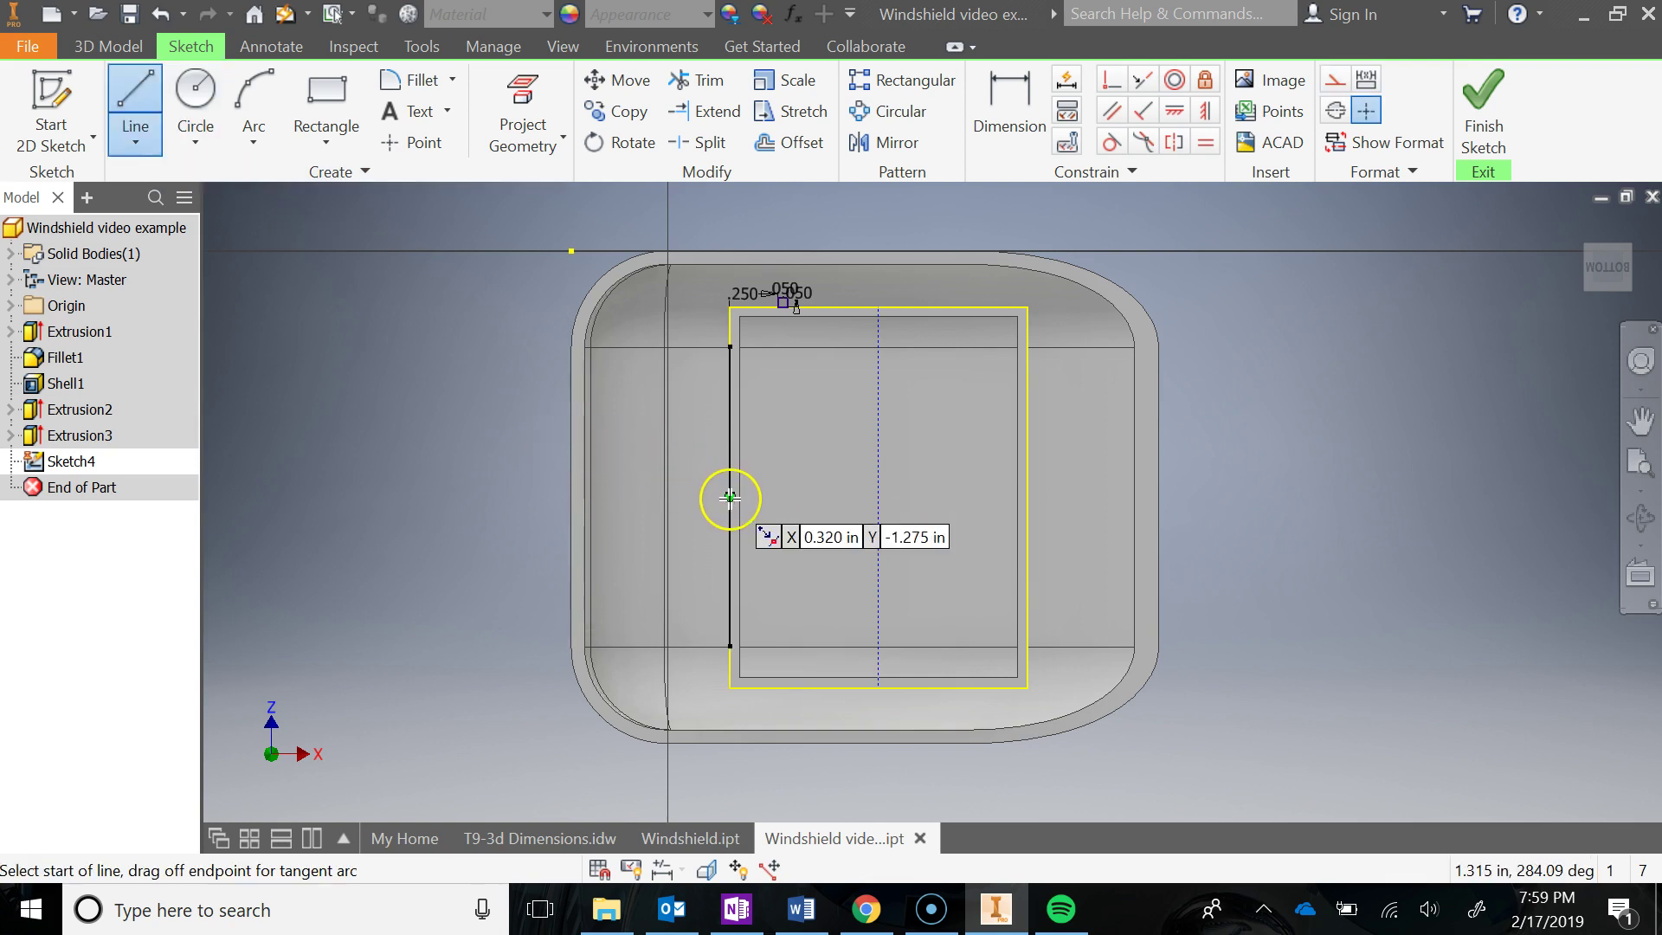
left_click(730, 497)
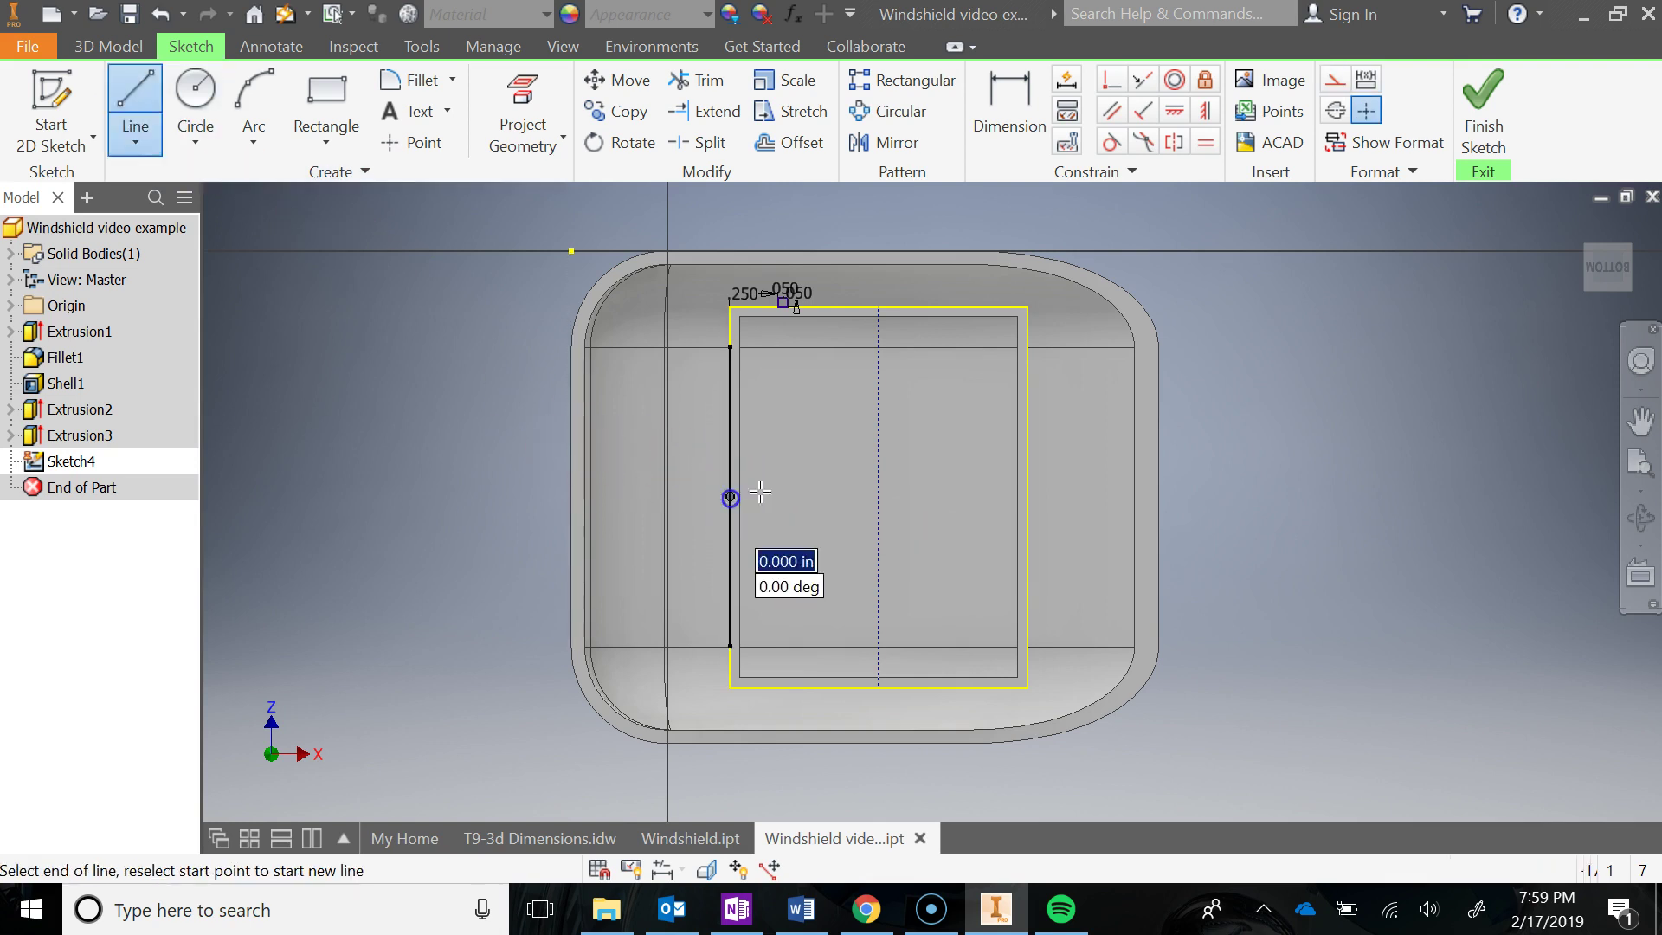
left_click(1028, 497)
key("Escape")
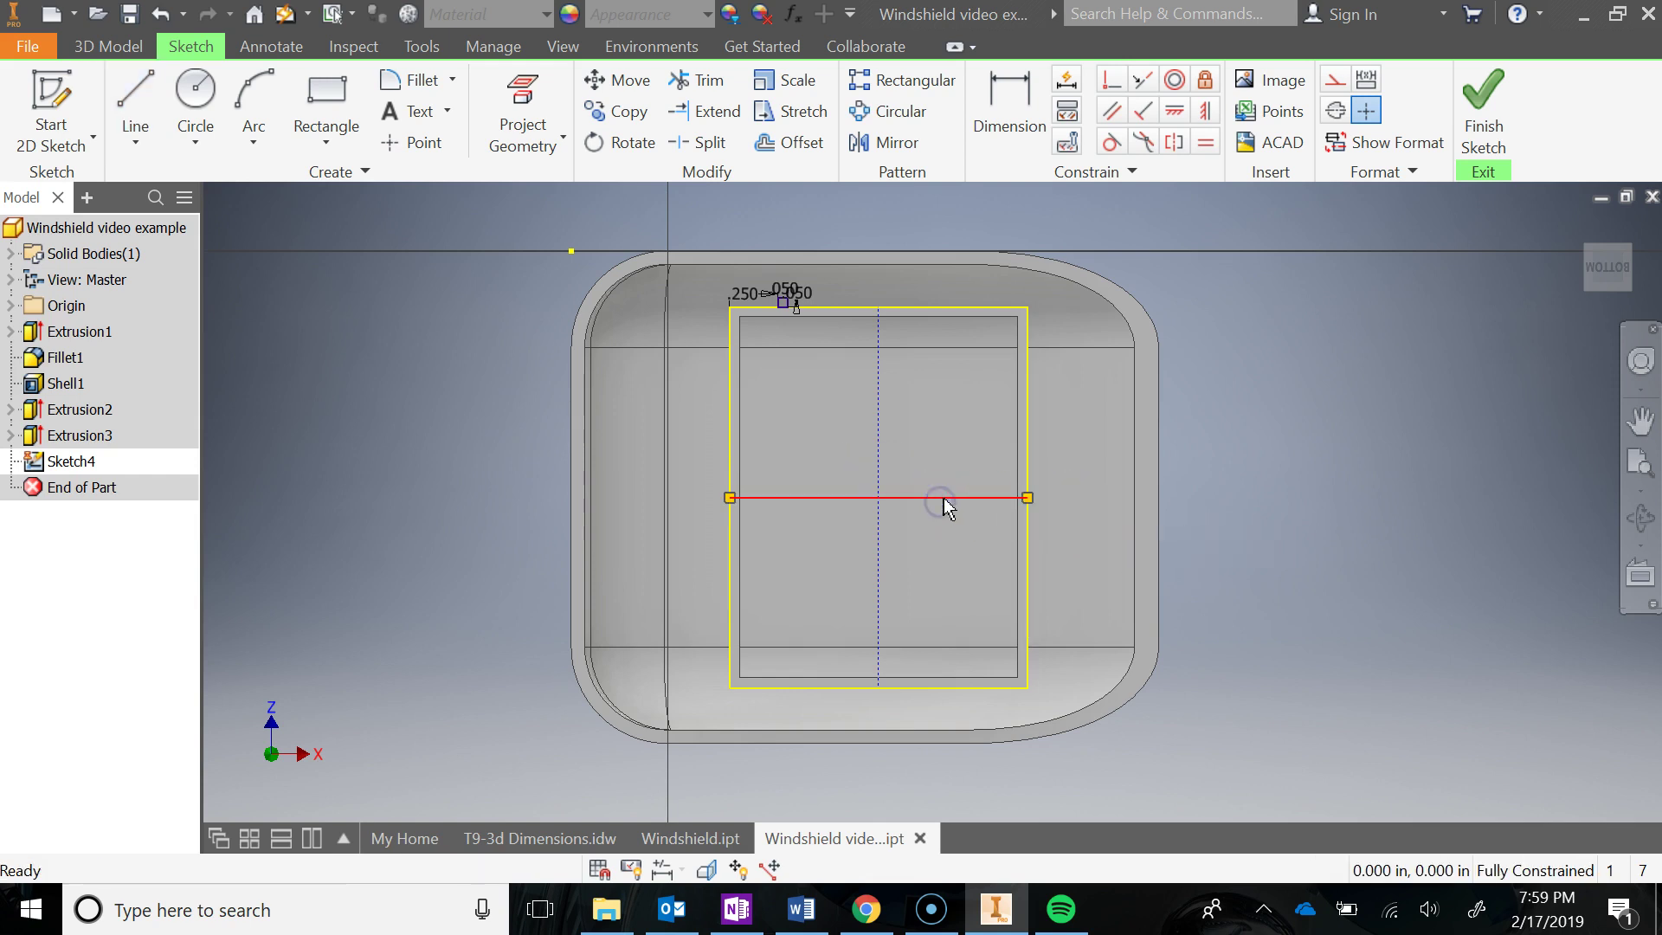
left_click(948, 498)
left_click(933, 533)
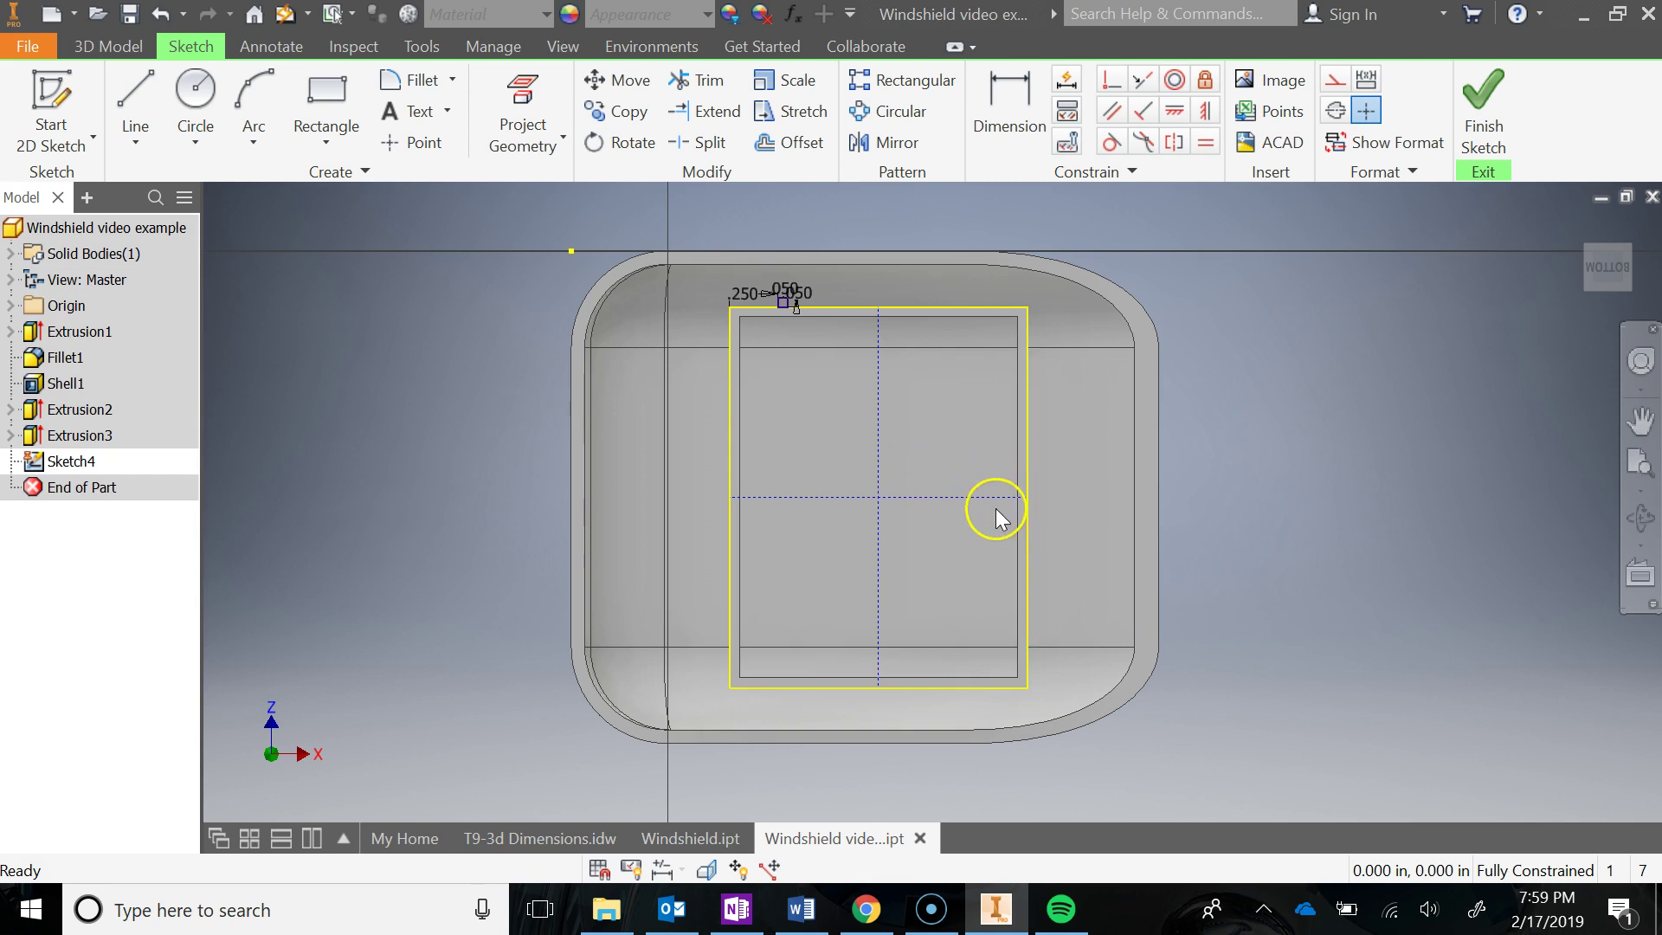
Mirror the square tab on the frame's upper edge across the vertical construction line
scroll(995, 507, "up", 3)
scroll(975, 508, "down", 3)
scroll(894, 449, "up", 4)
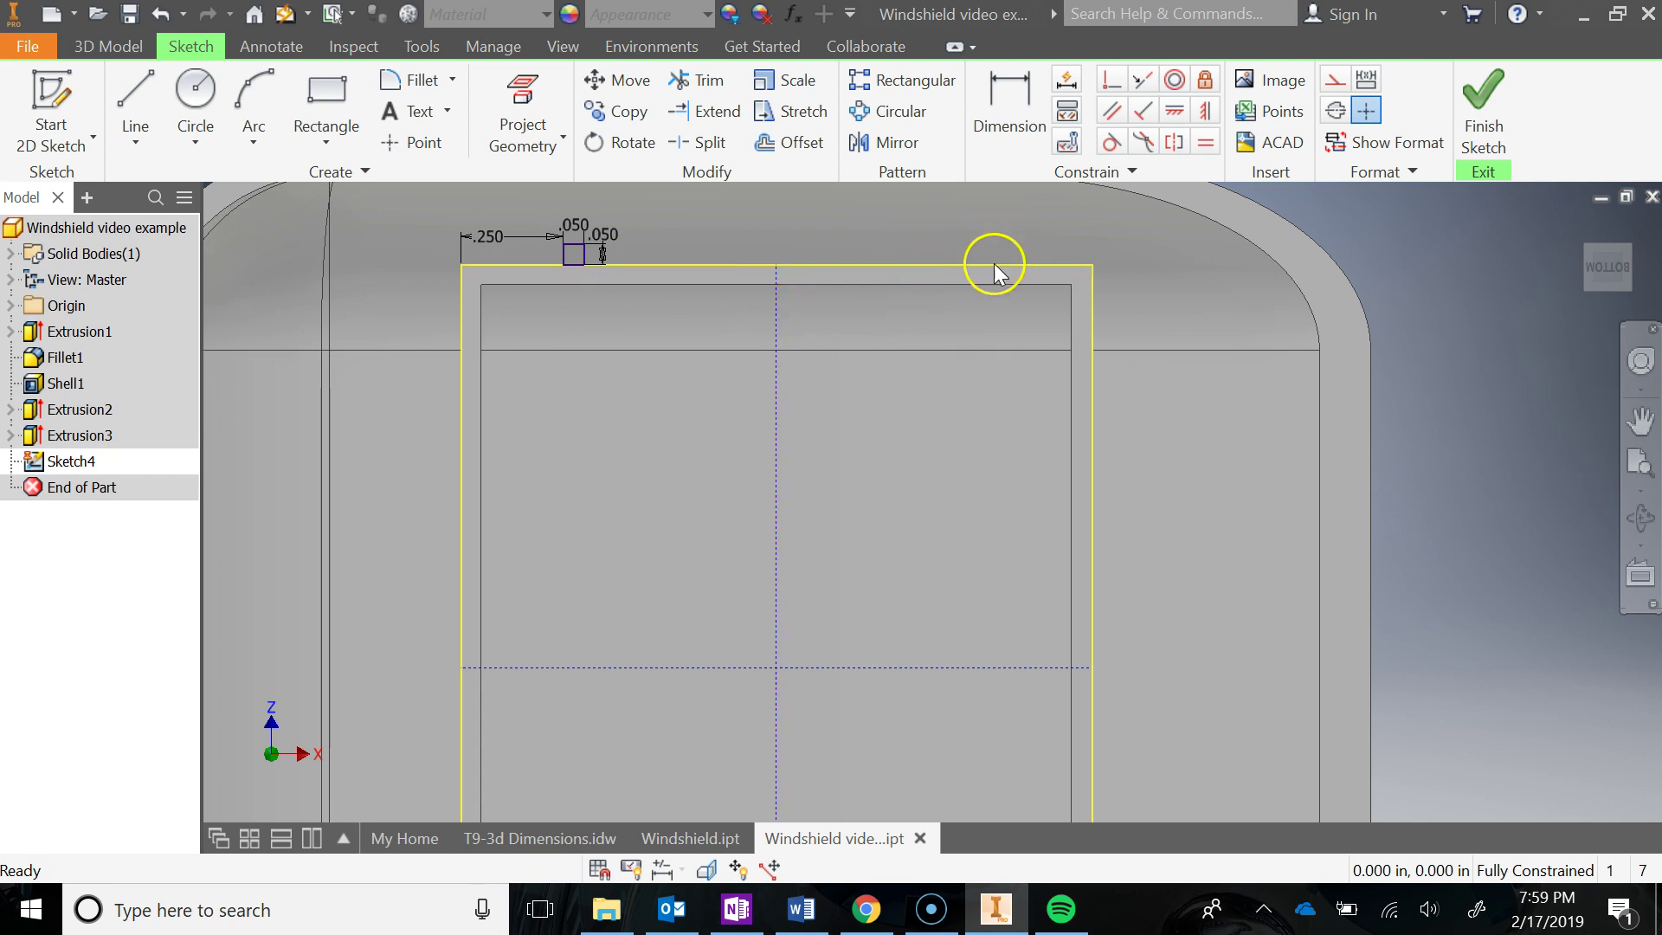
scroll(994, 263, "down", 3)
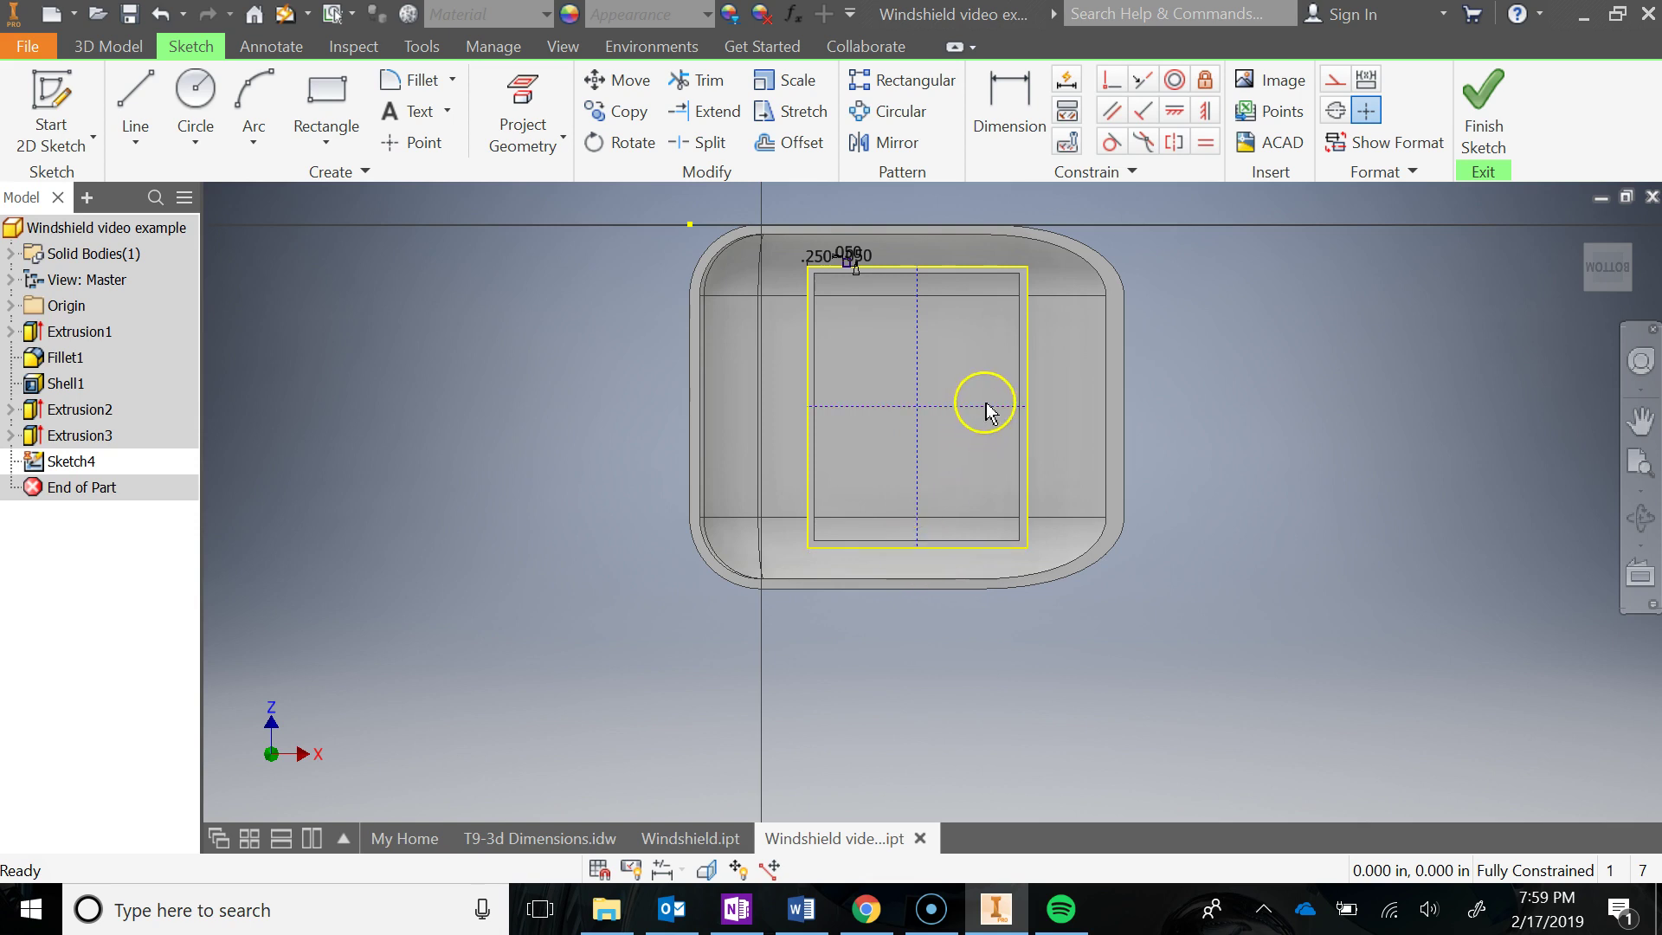
scroll(989, 417, "up", 3)
middle_click_drag(994, 407, 938, 601)
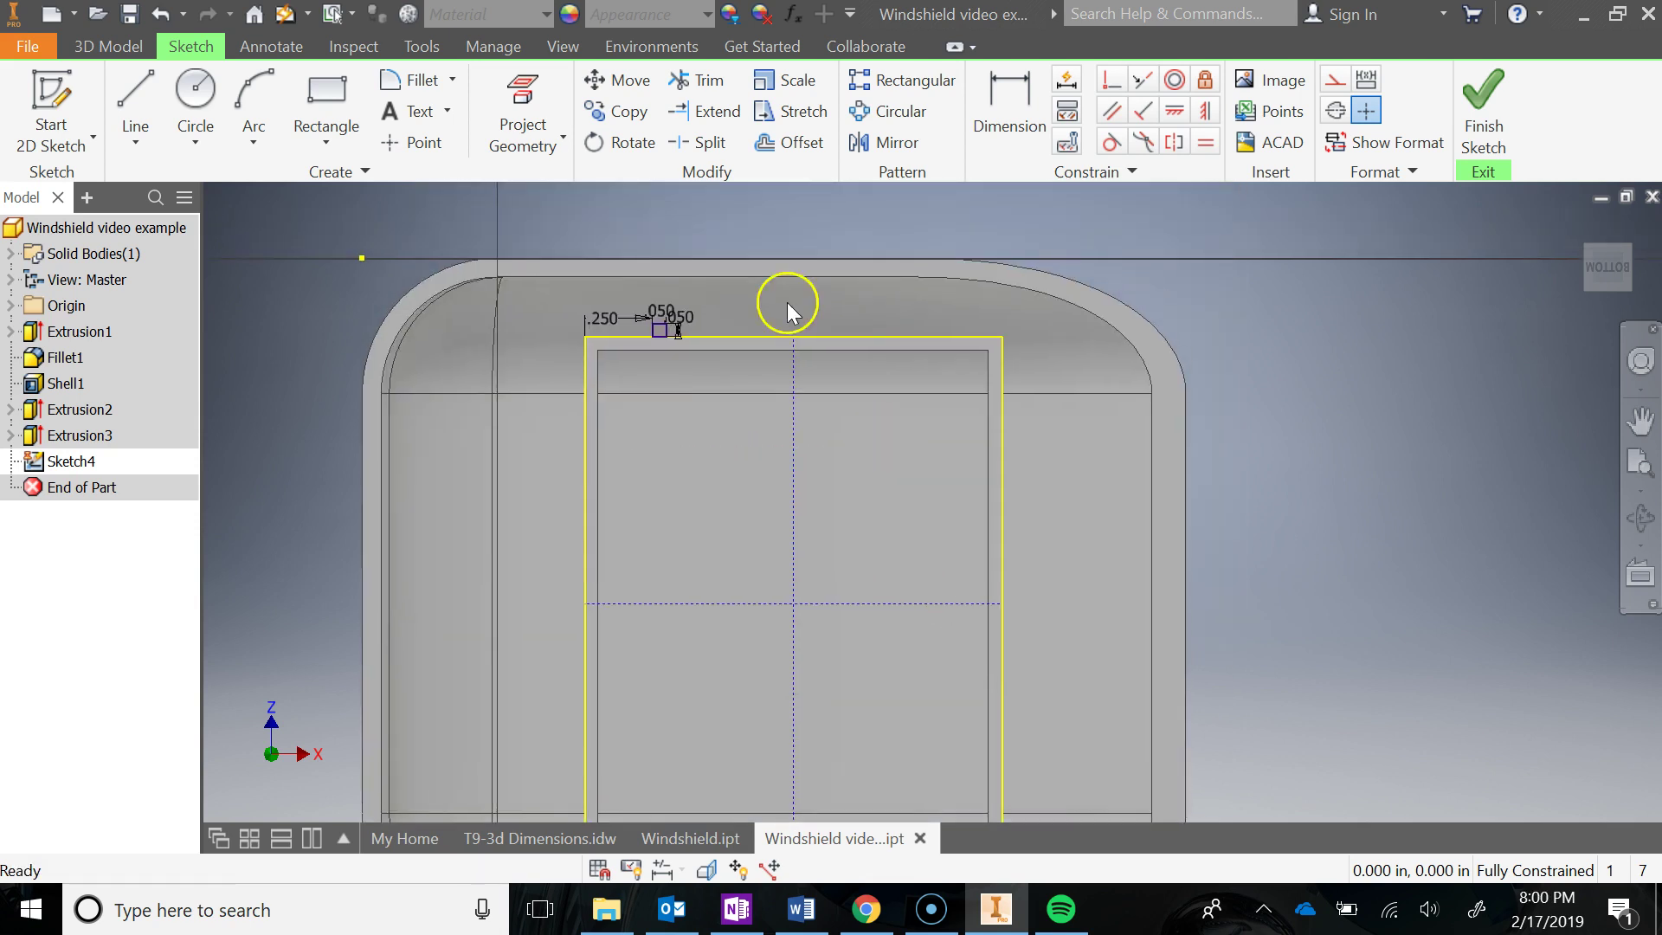
left_click(891, 142)
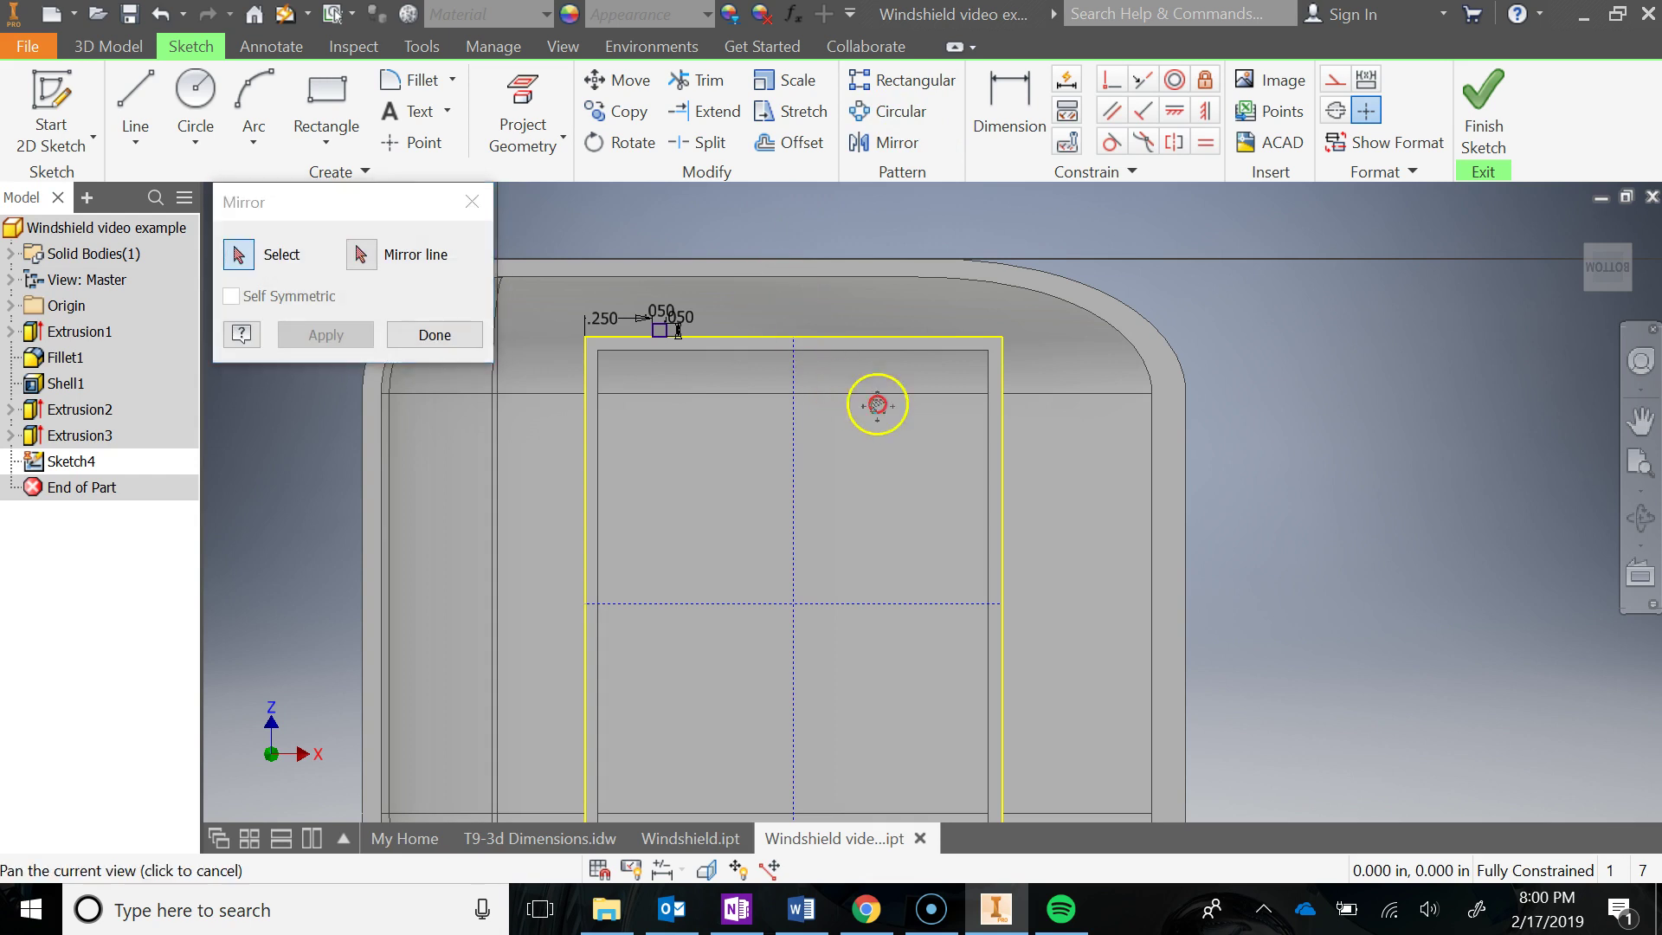
middle_click_drag(871, 398, 934, 415)
mouse_move(680, 309)
left_mouse_down()
mouse_move(771, 360)
mouse_move(787, 391)
left_mouse_up()
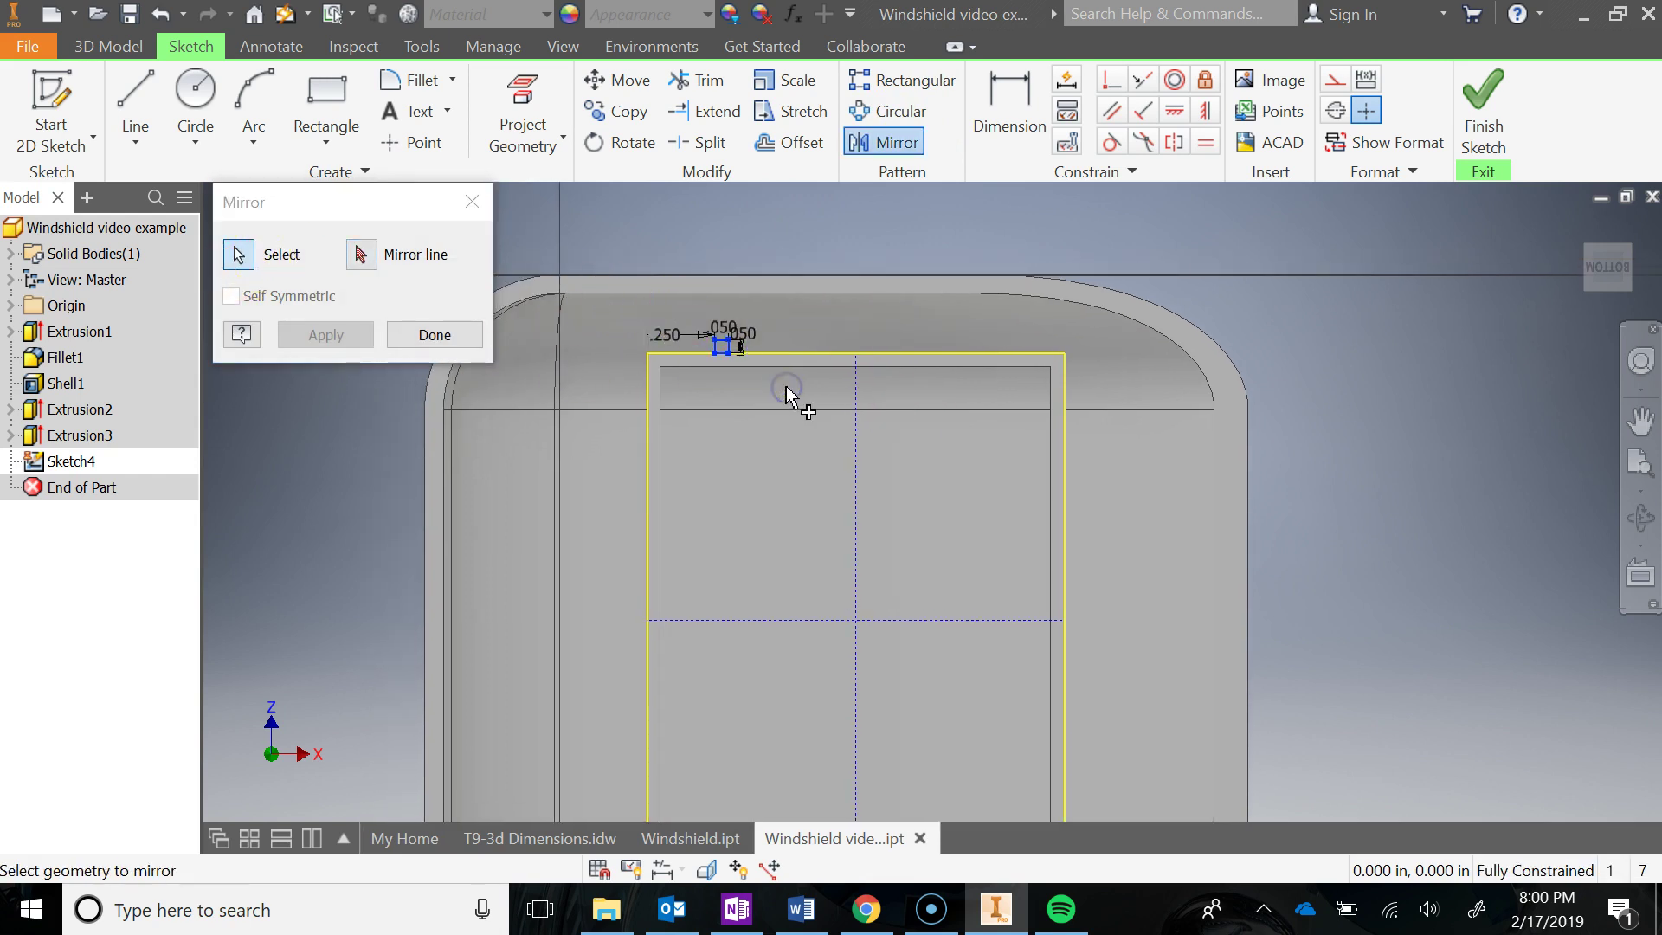
left_click(362, 256)
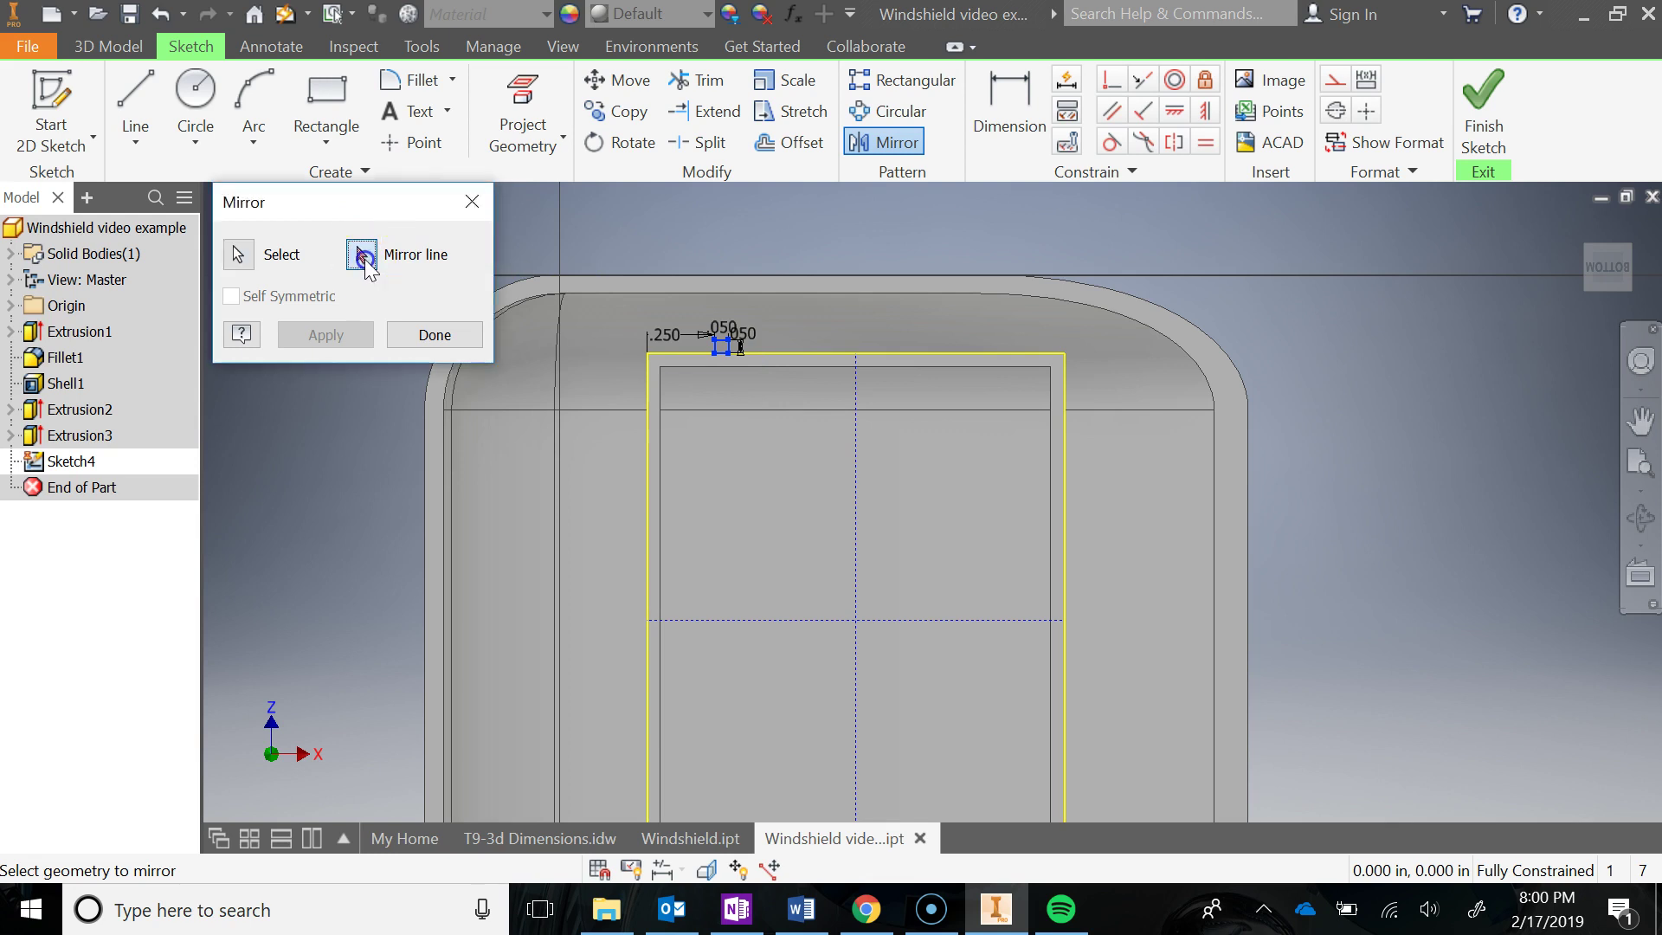
left_click(855, 444)
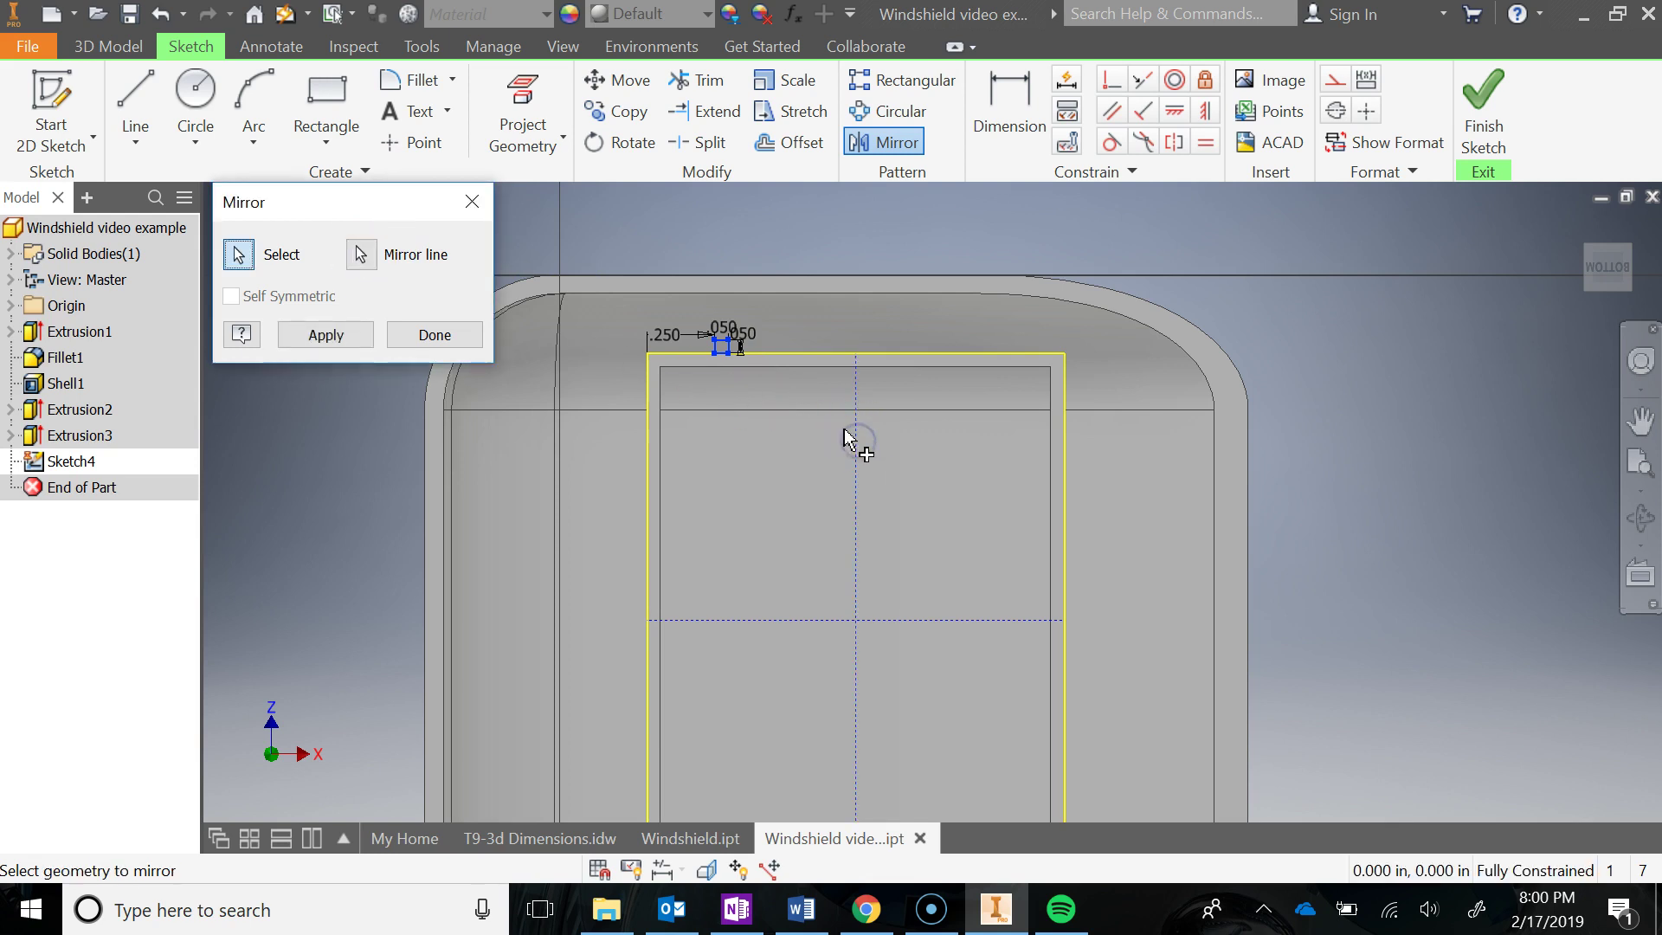
left_click(338, 331)
Mirror both upper square tabs across the horizontal construction line onto the frame's lower edge
middle_click_drag(1036, 526, 1079, 418)
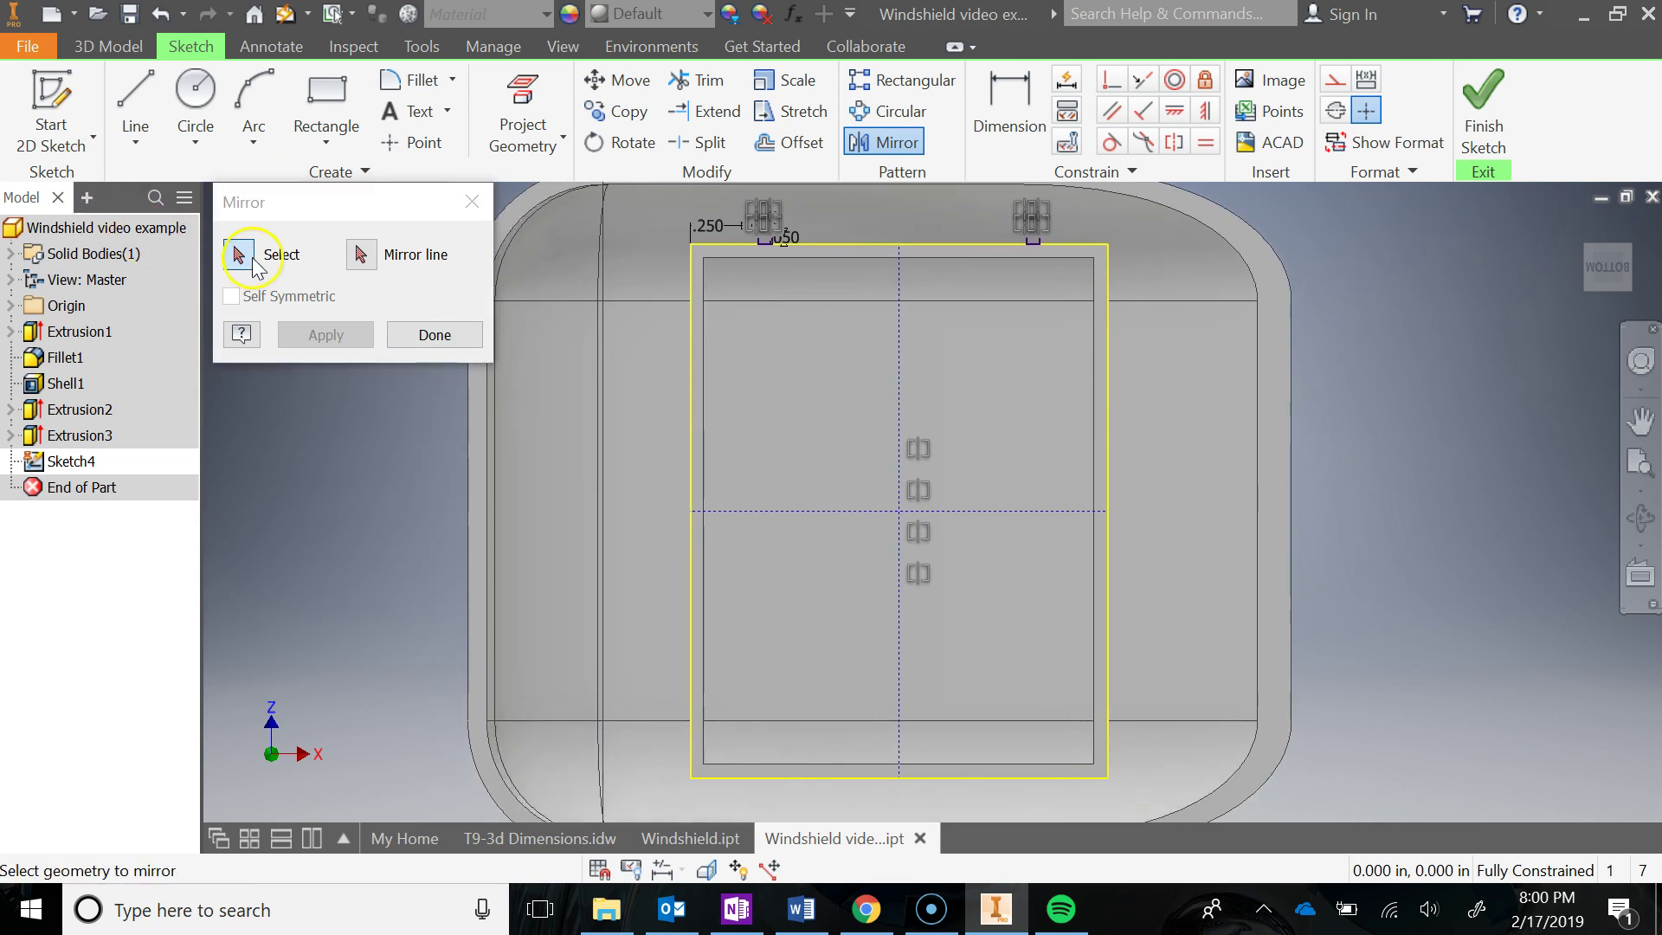
mouse_move(724, 209)
left_mouse_down()
mouse_move(888, 280)
mouse_move(1071, 301)
left_mouse_up()
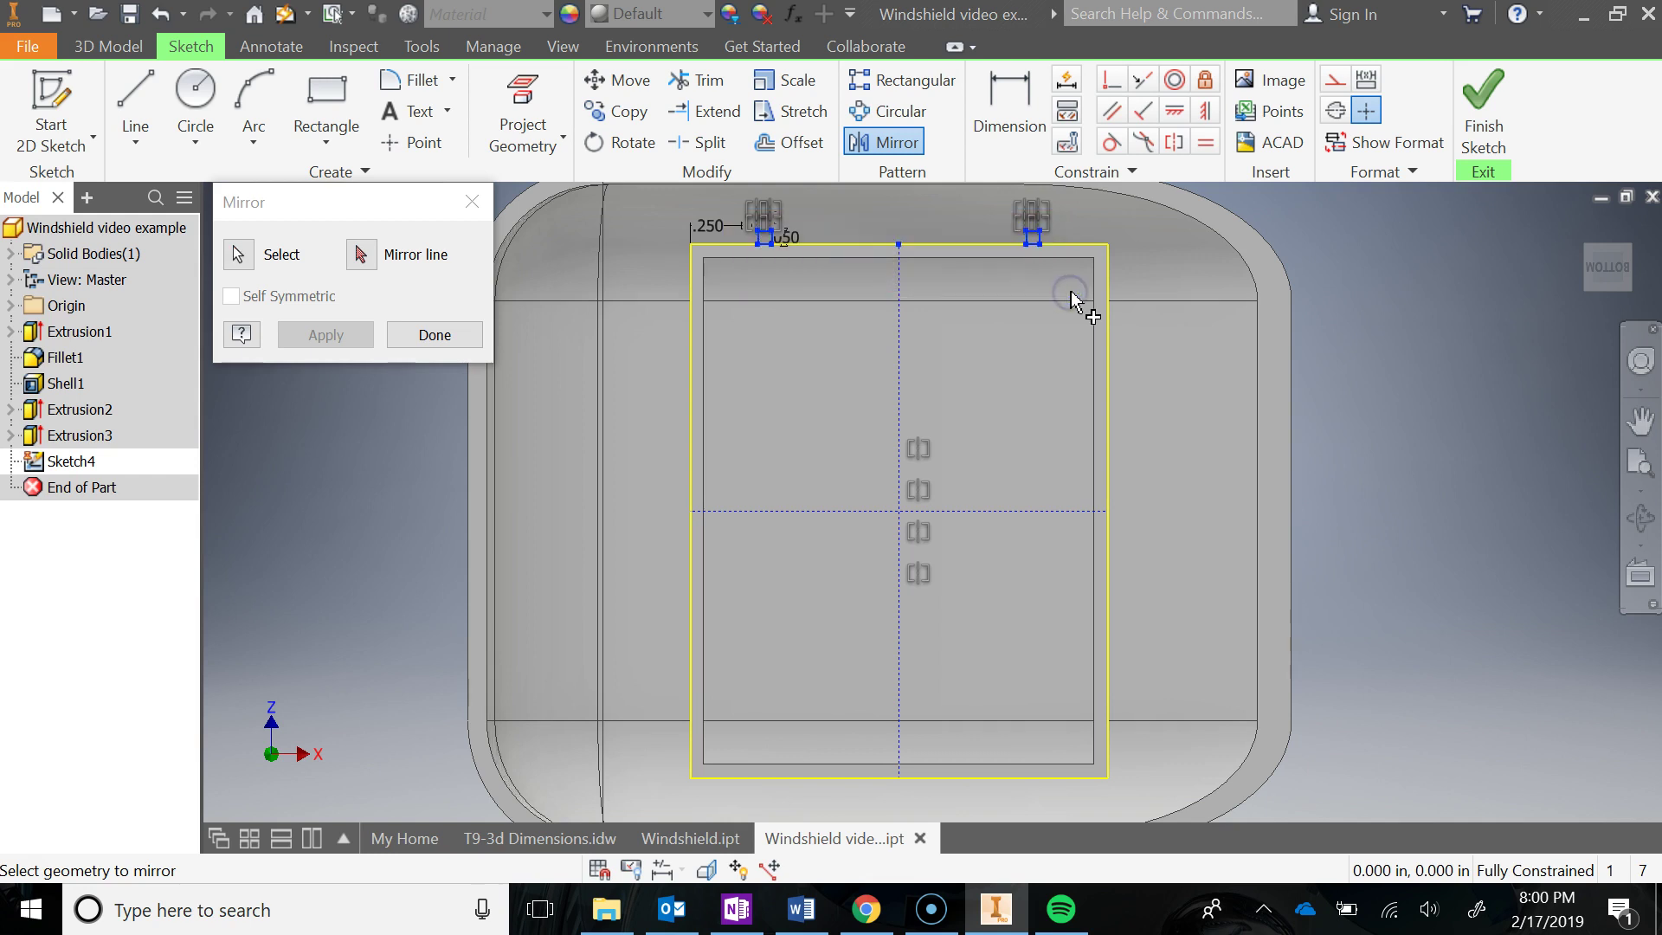
left_click(362, 253)
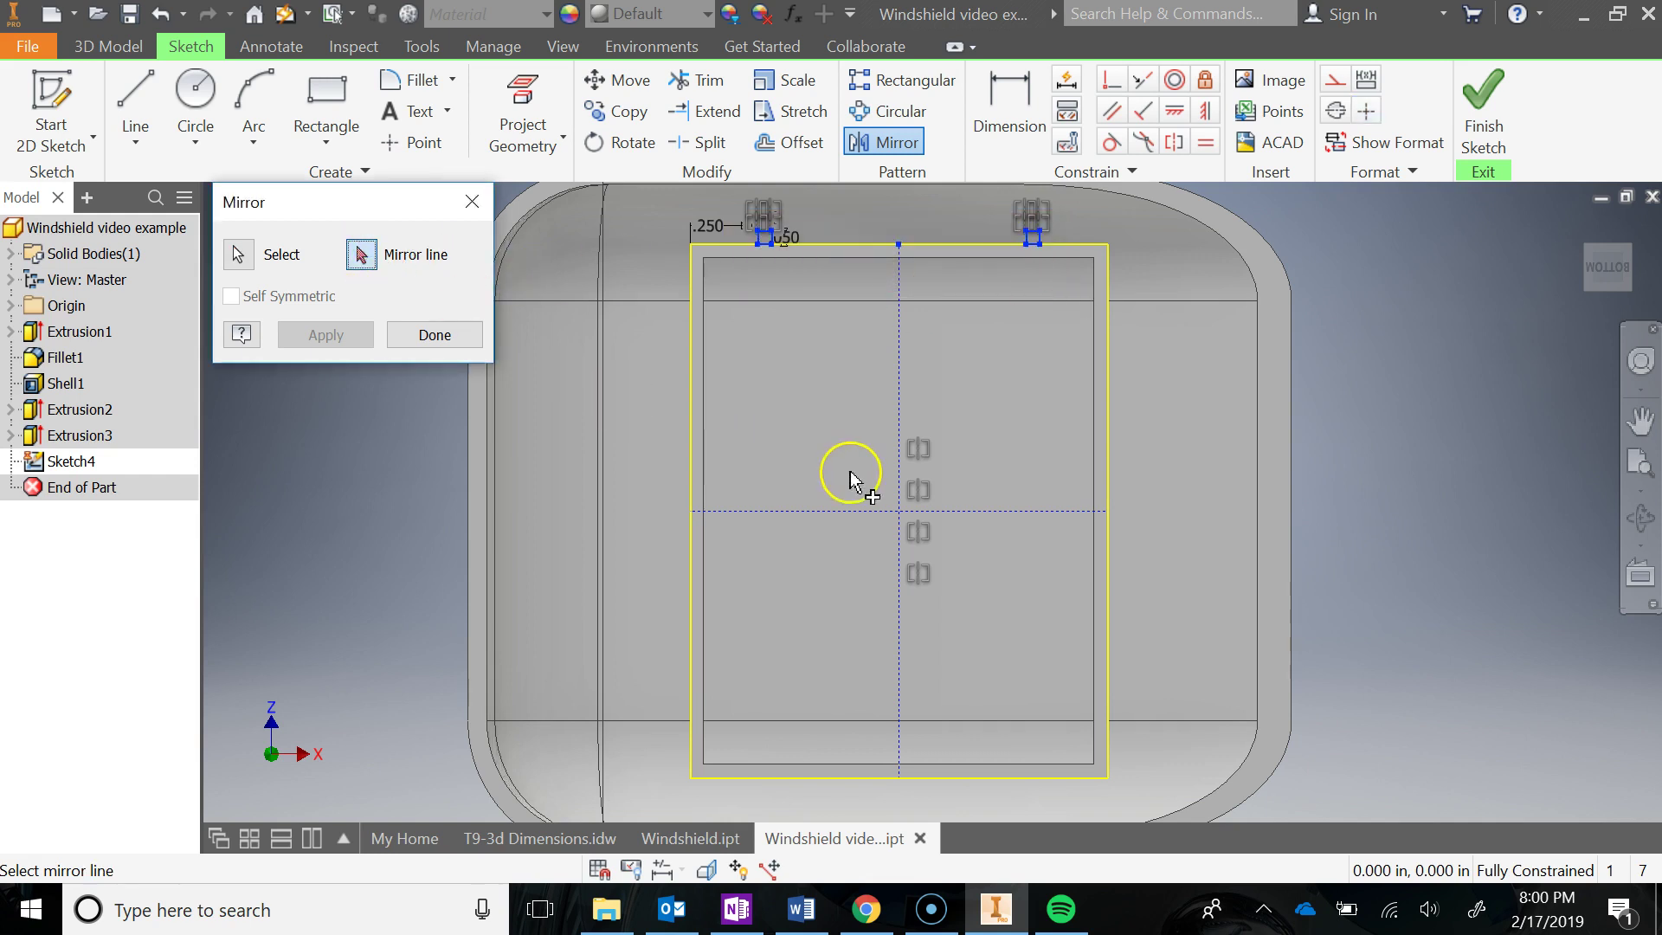
left_click(828, 511)
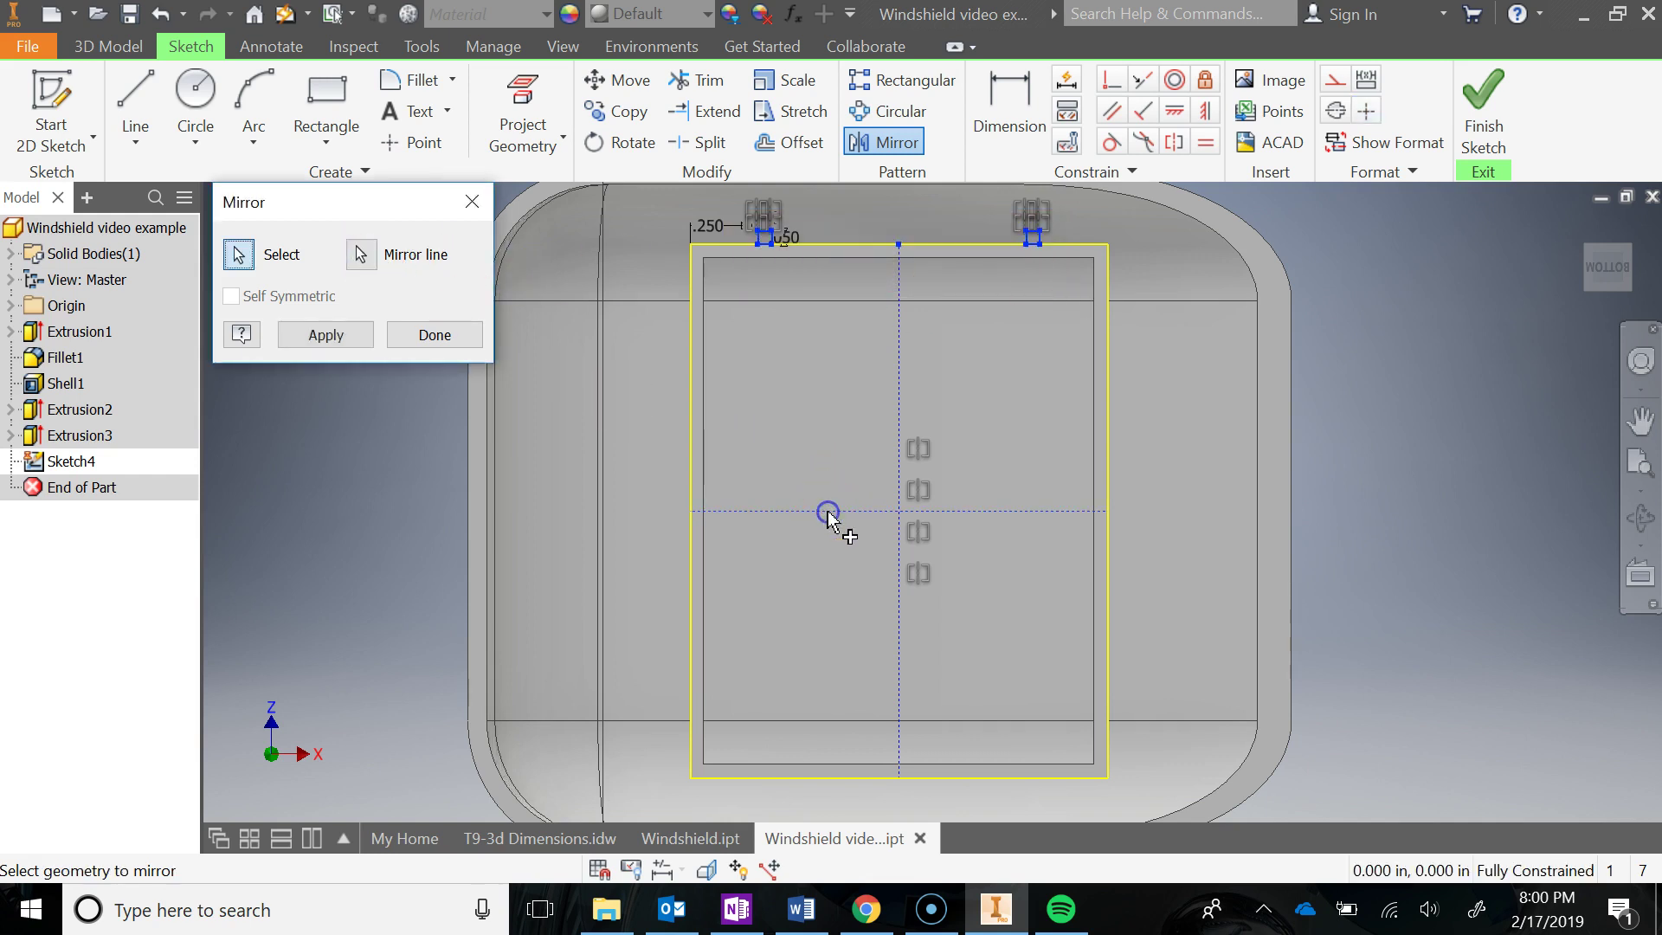
left_click(287, 337)
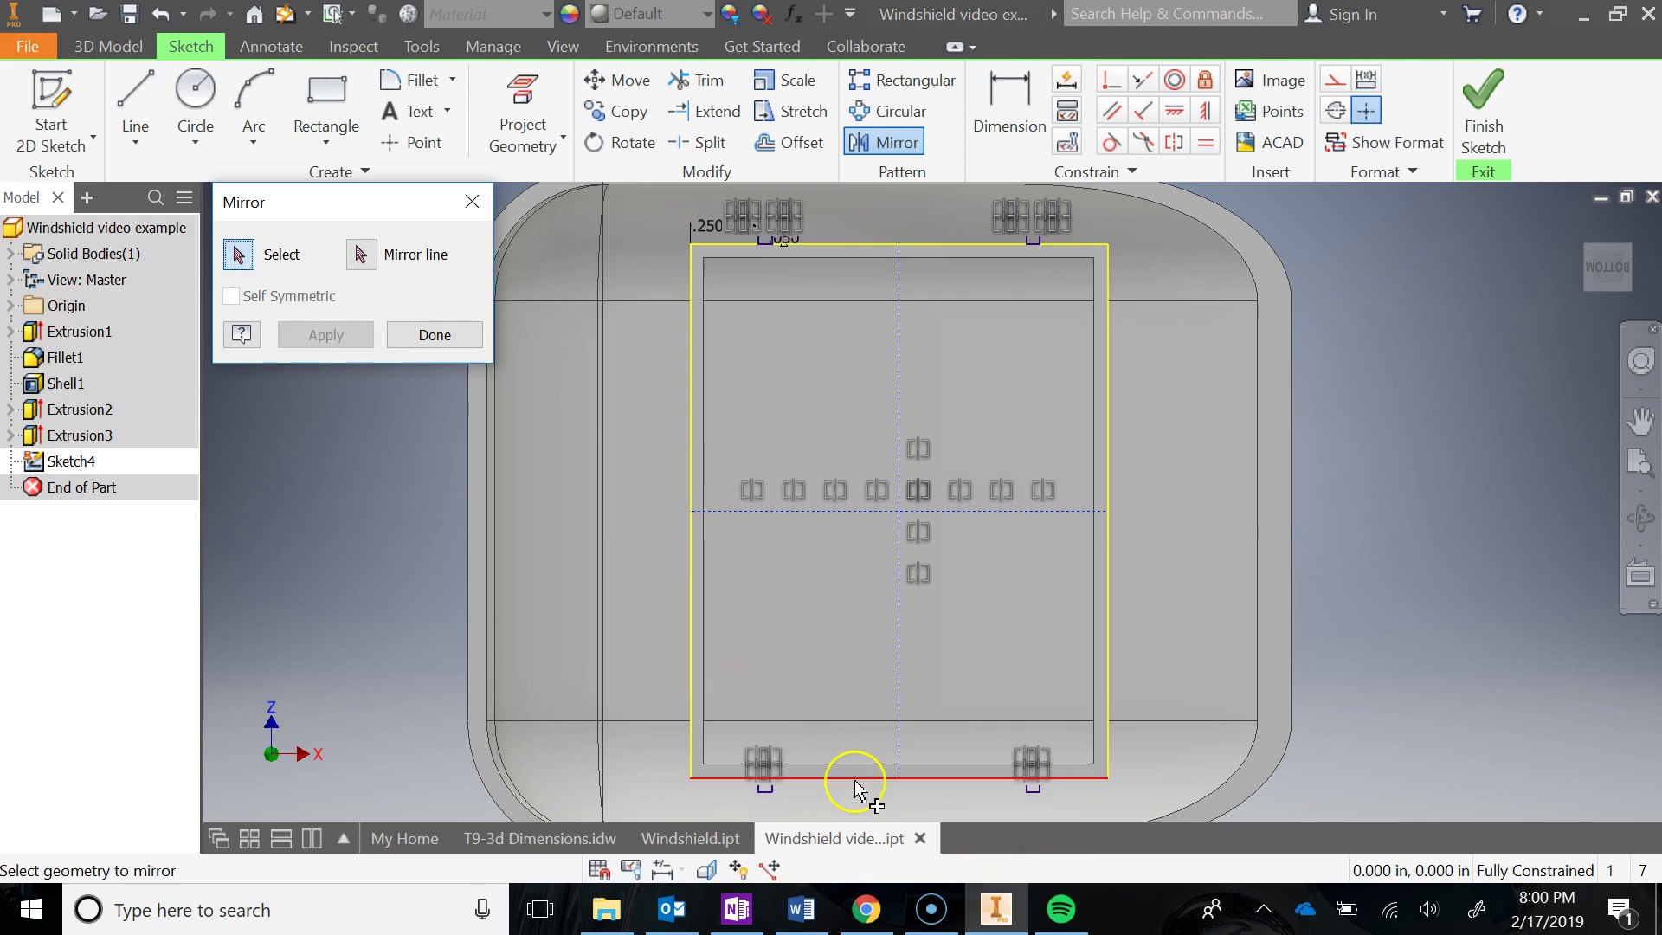
left_click(446, 333)
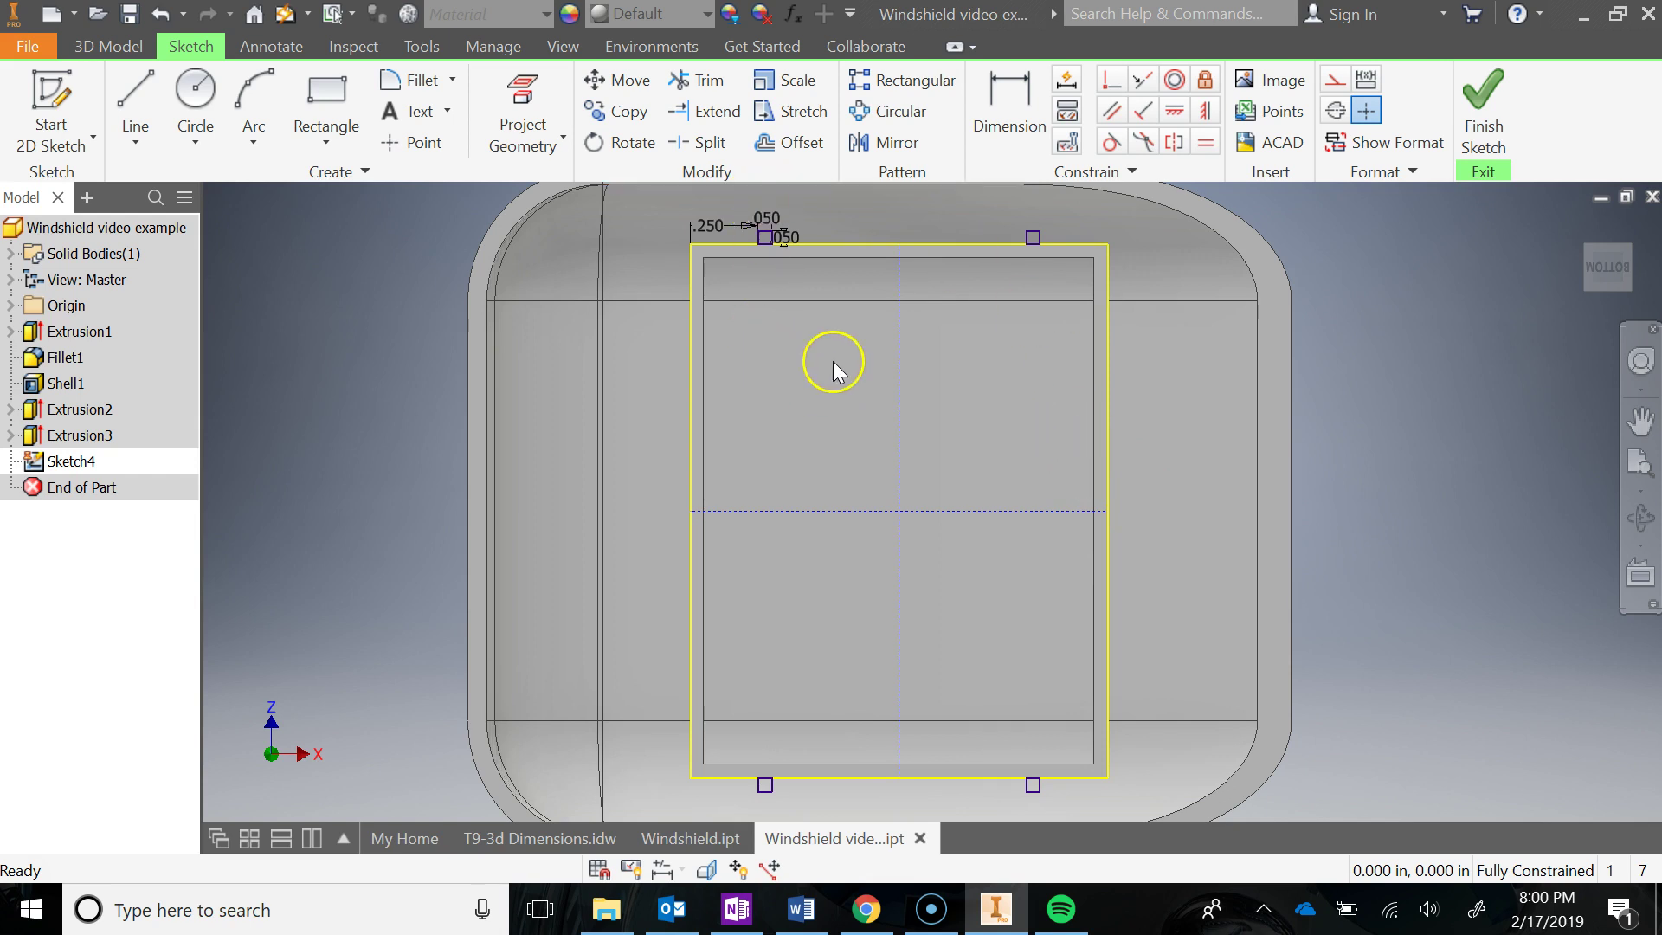
Draw a 0.05 by 0.05 in square tab outward from the frame's right outer edge, above the horizontal construction line
left_click(326, 108)
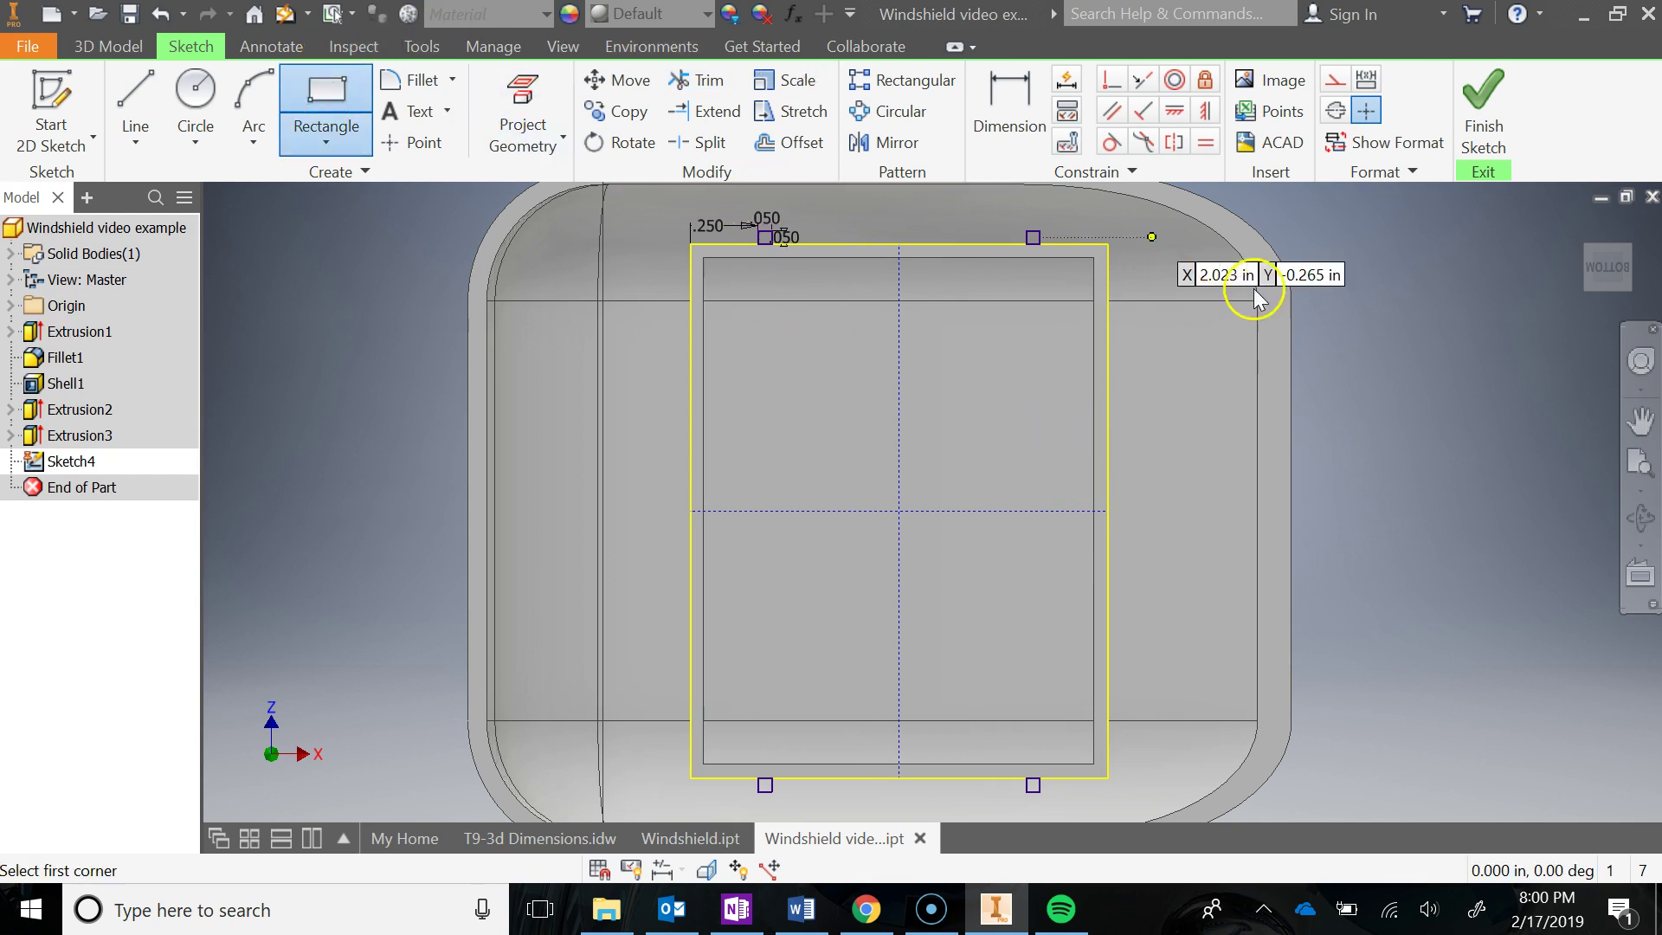
scroll(1151, 499, "up", 3)
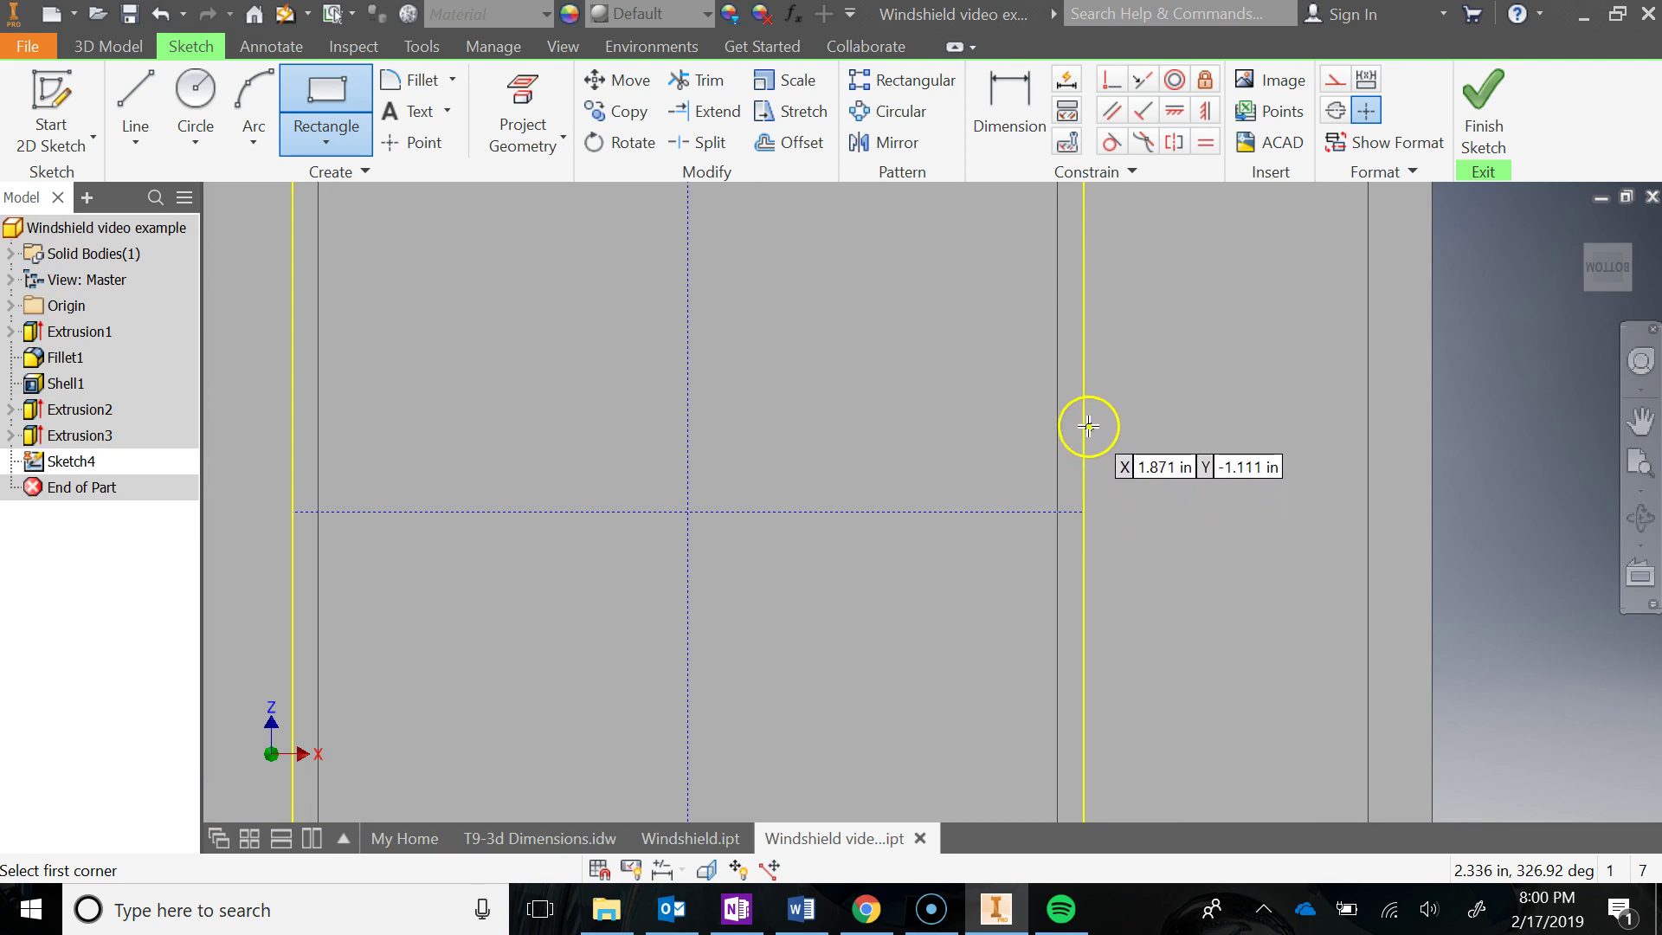
left_click(1081, 376)
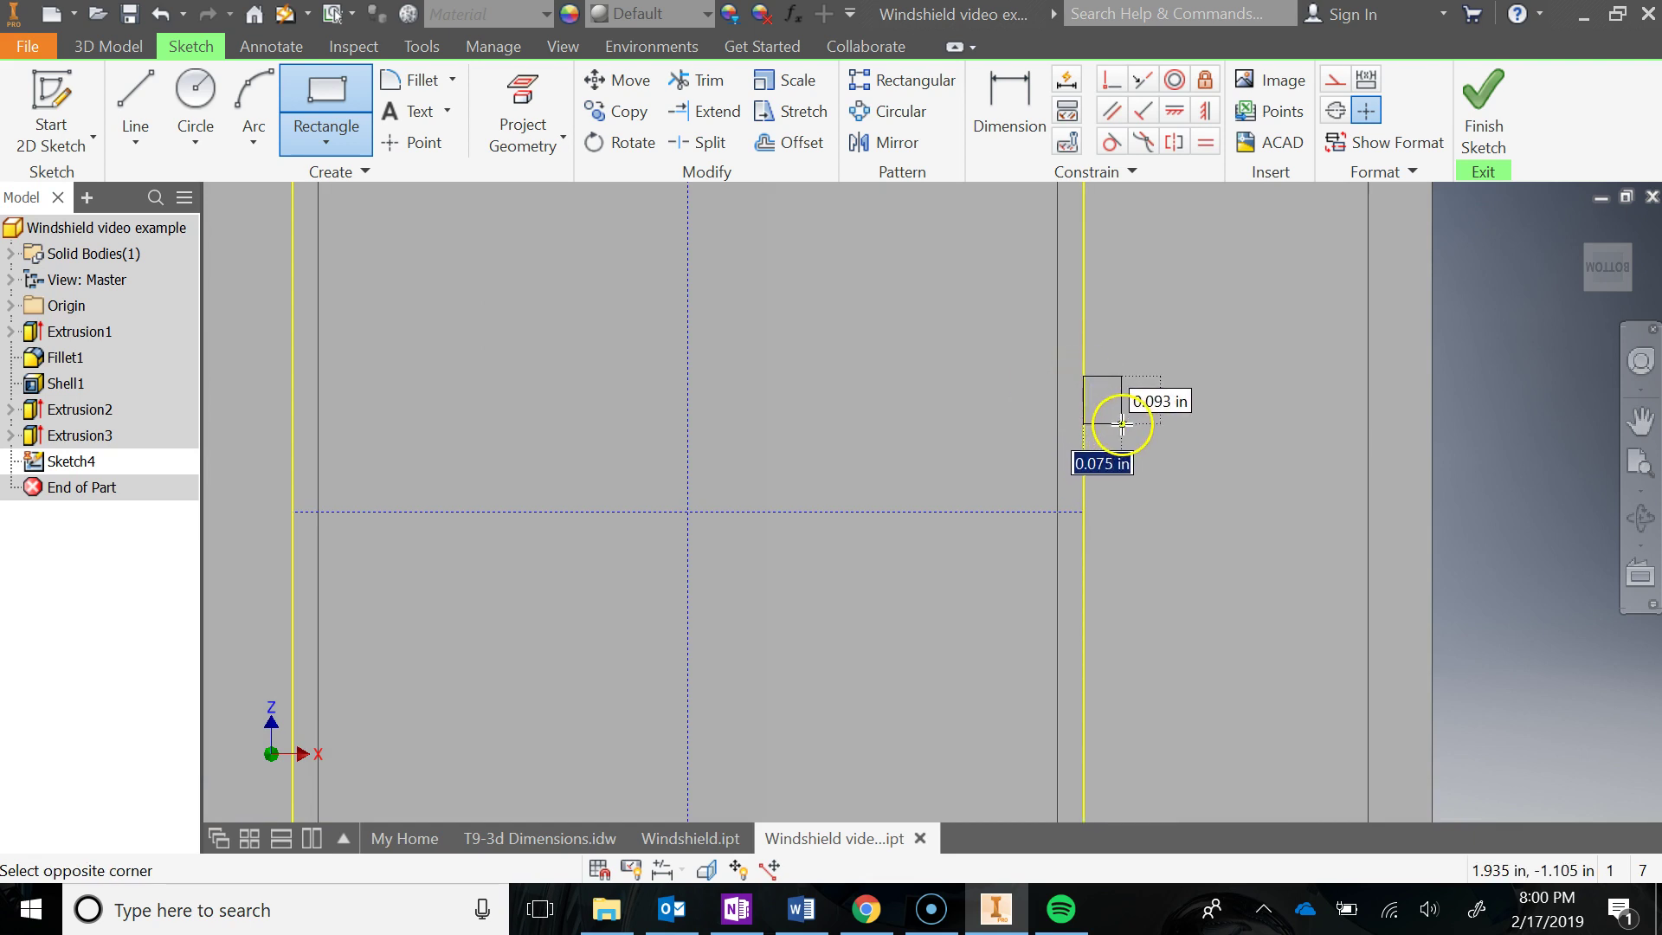
type(".05")
key("Tab")
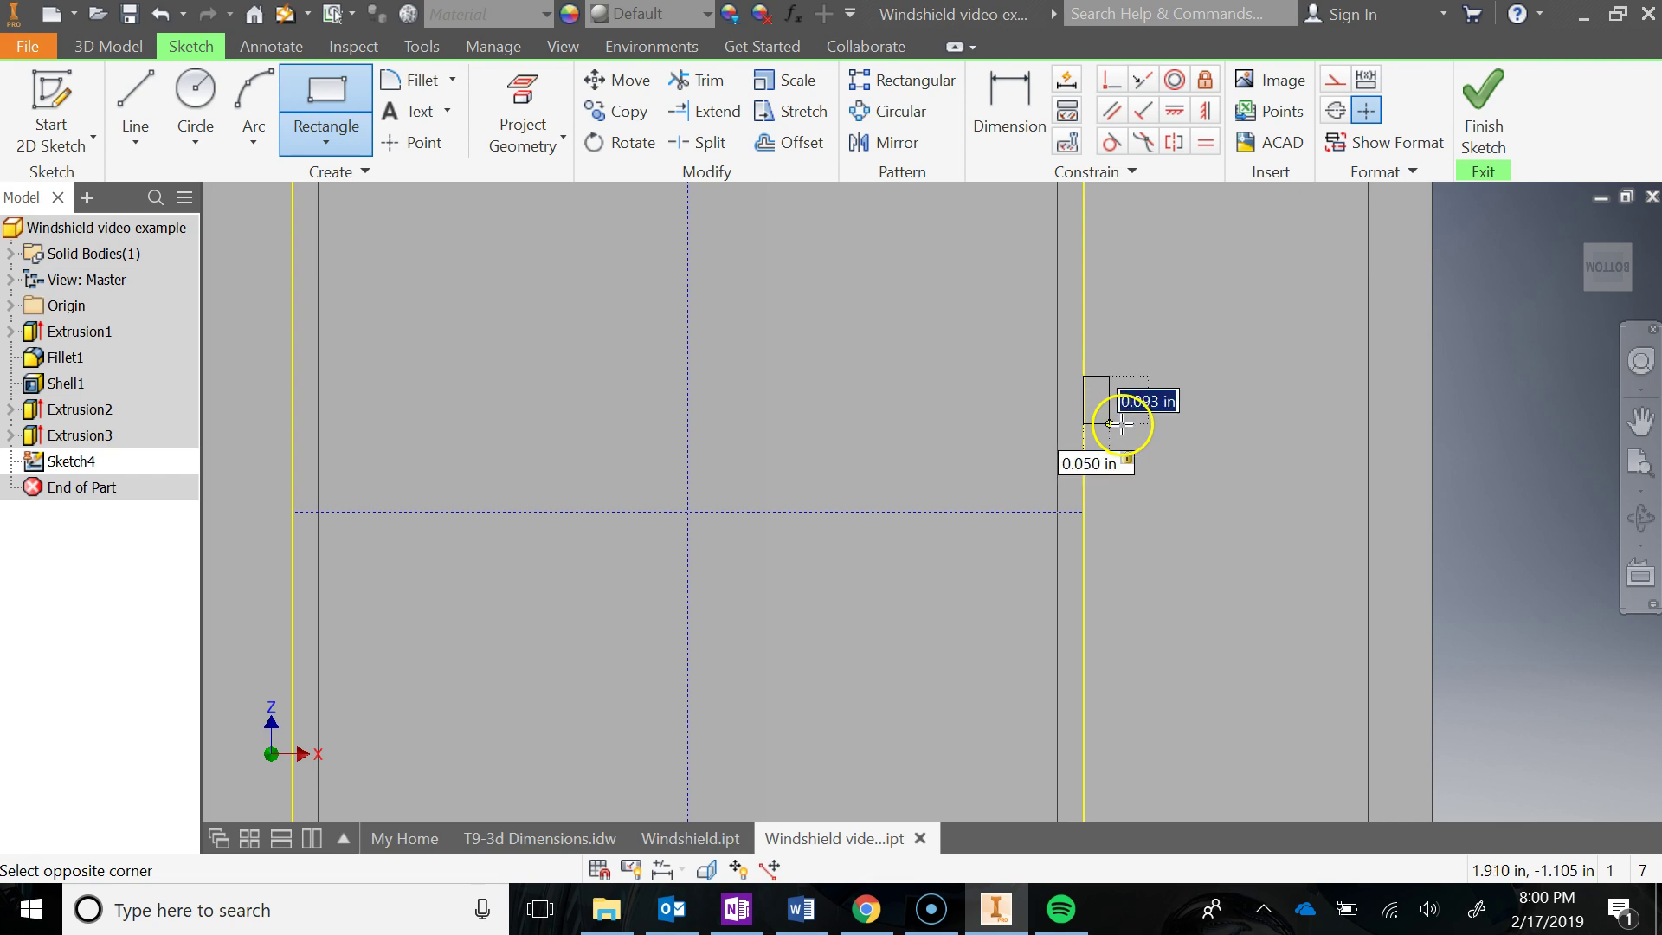
key("Tab")
key("Return")
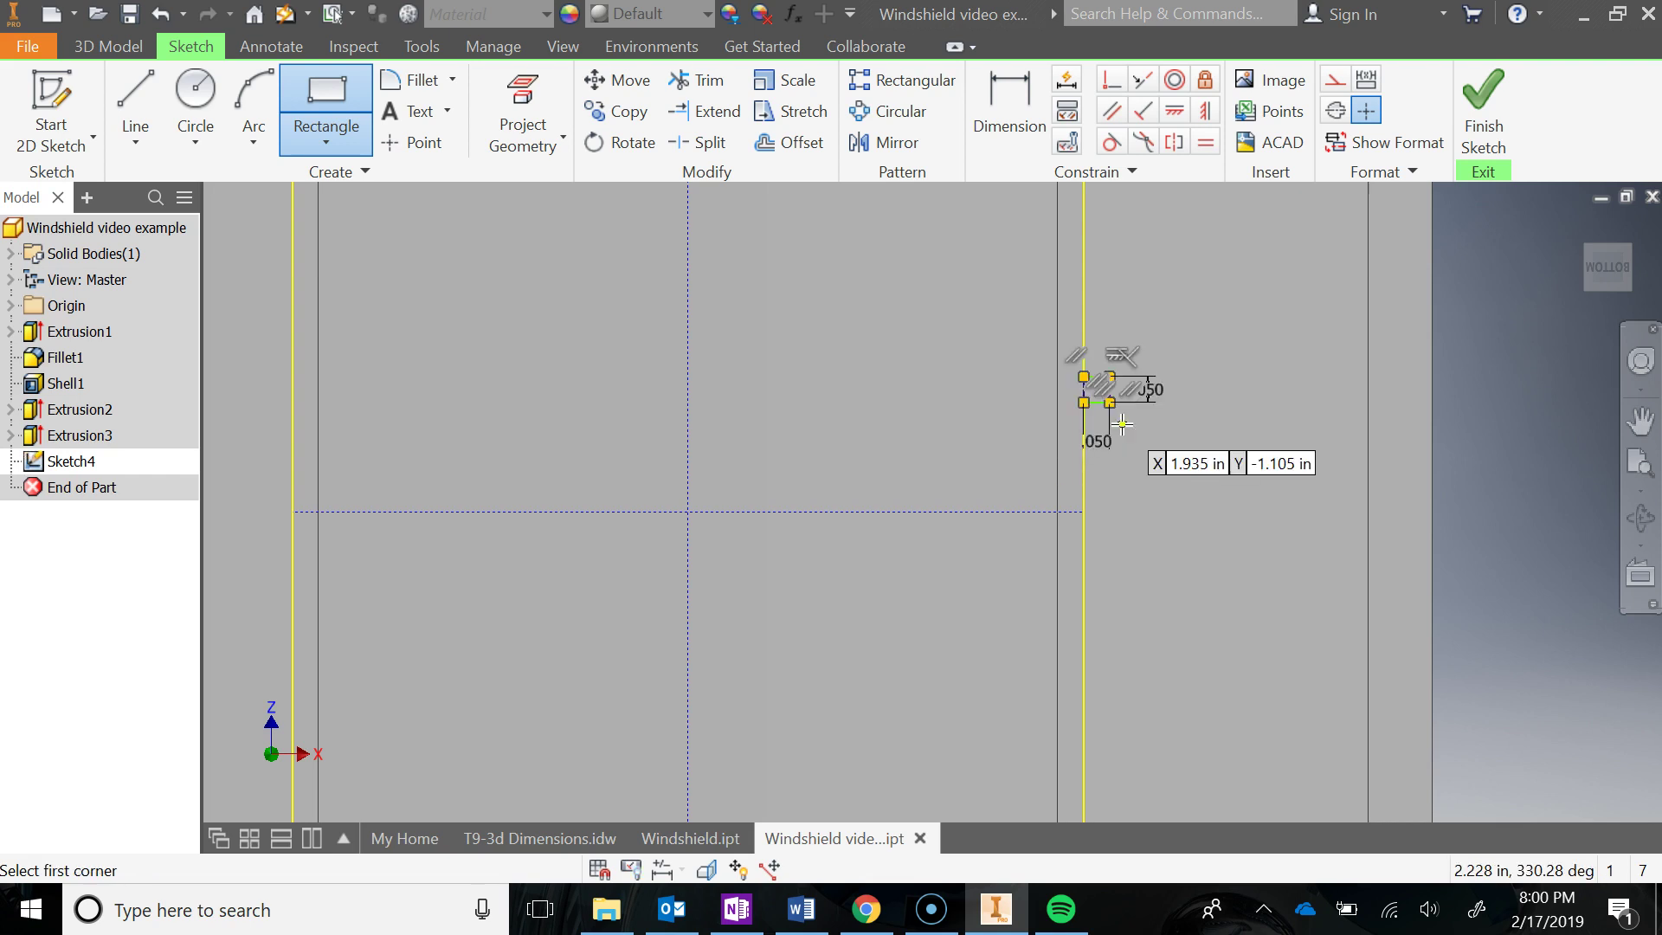
key("Escape")
Check the tab spacing in the reference drawing and dimension the right tab's upper side 0.96 in from the frame's upper outer edge
scroll(1203, 485, "down", 3)
middle_click_drag(1205, 480, 1091, 553)
left_click(737, 909)
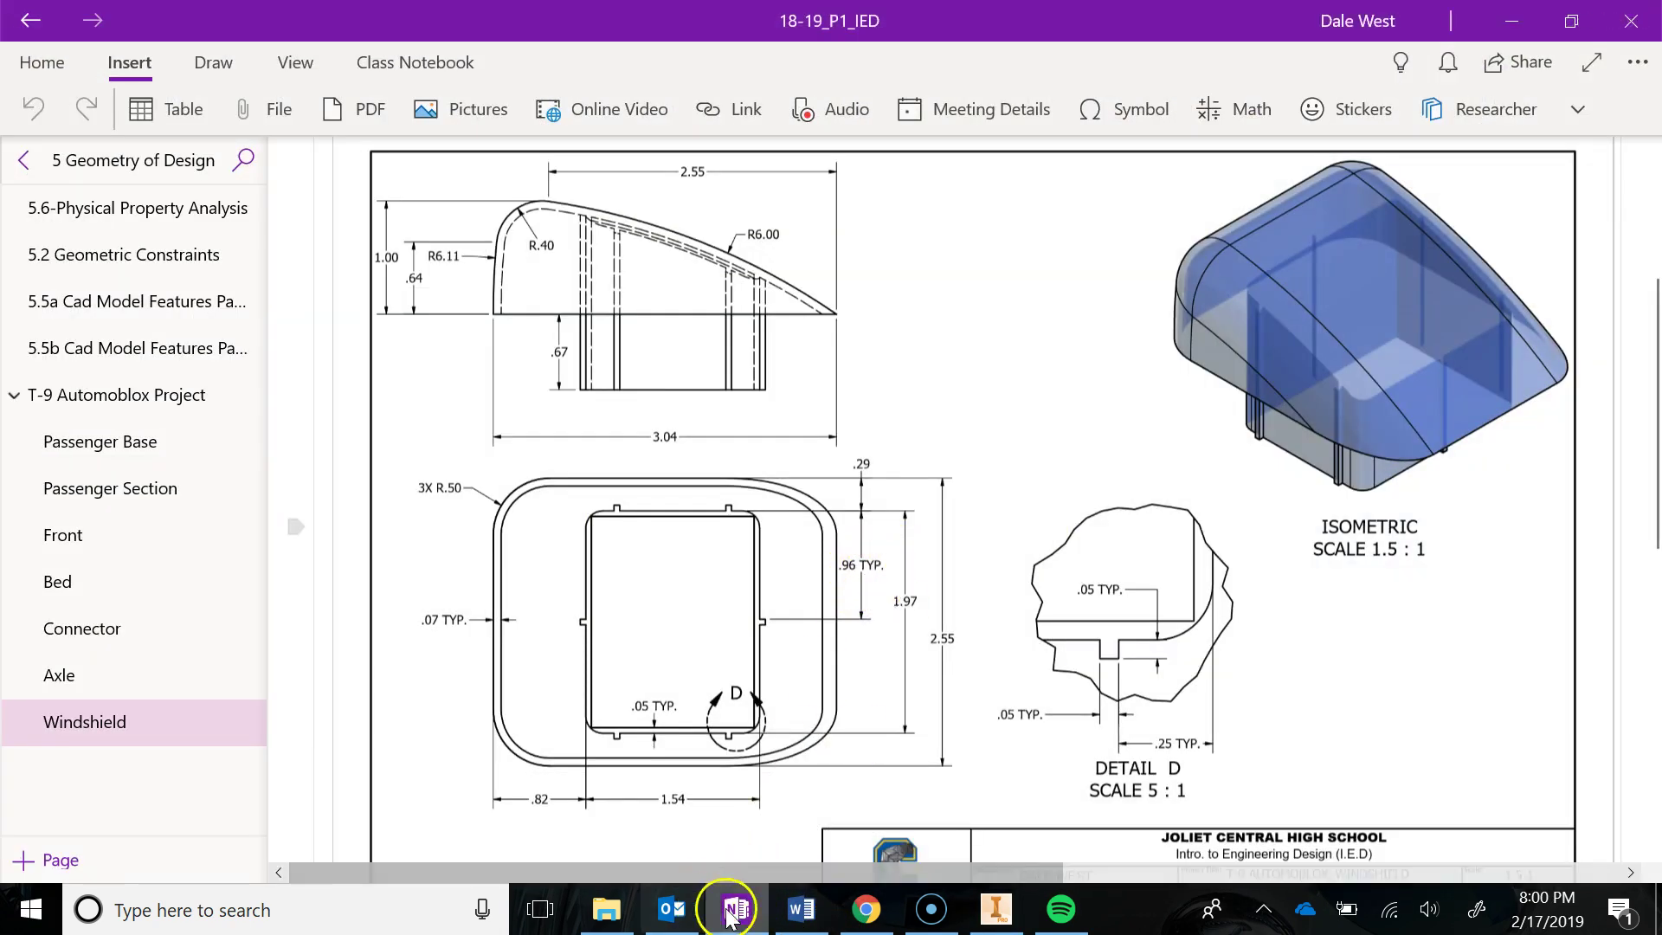
left_click(996, 909)
left_click(1027, 112)
left_click(1058, 249)
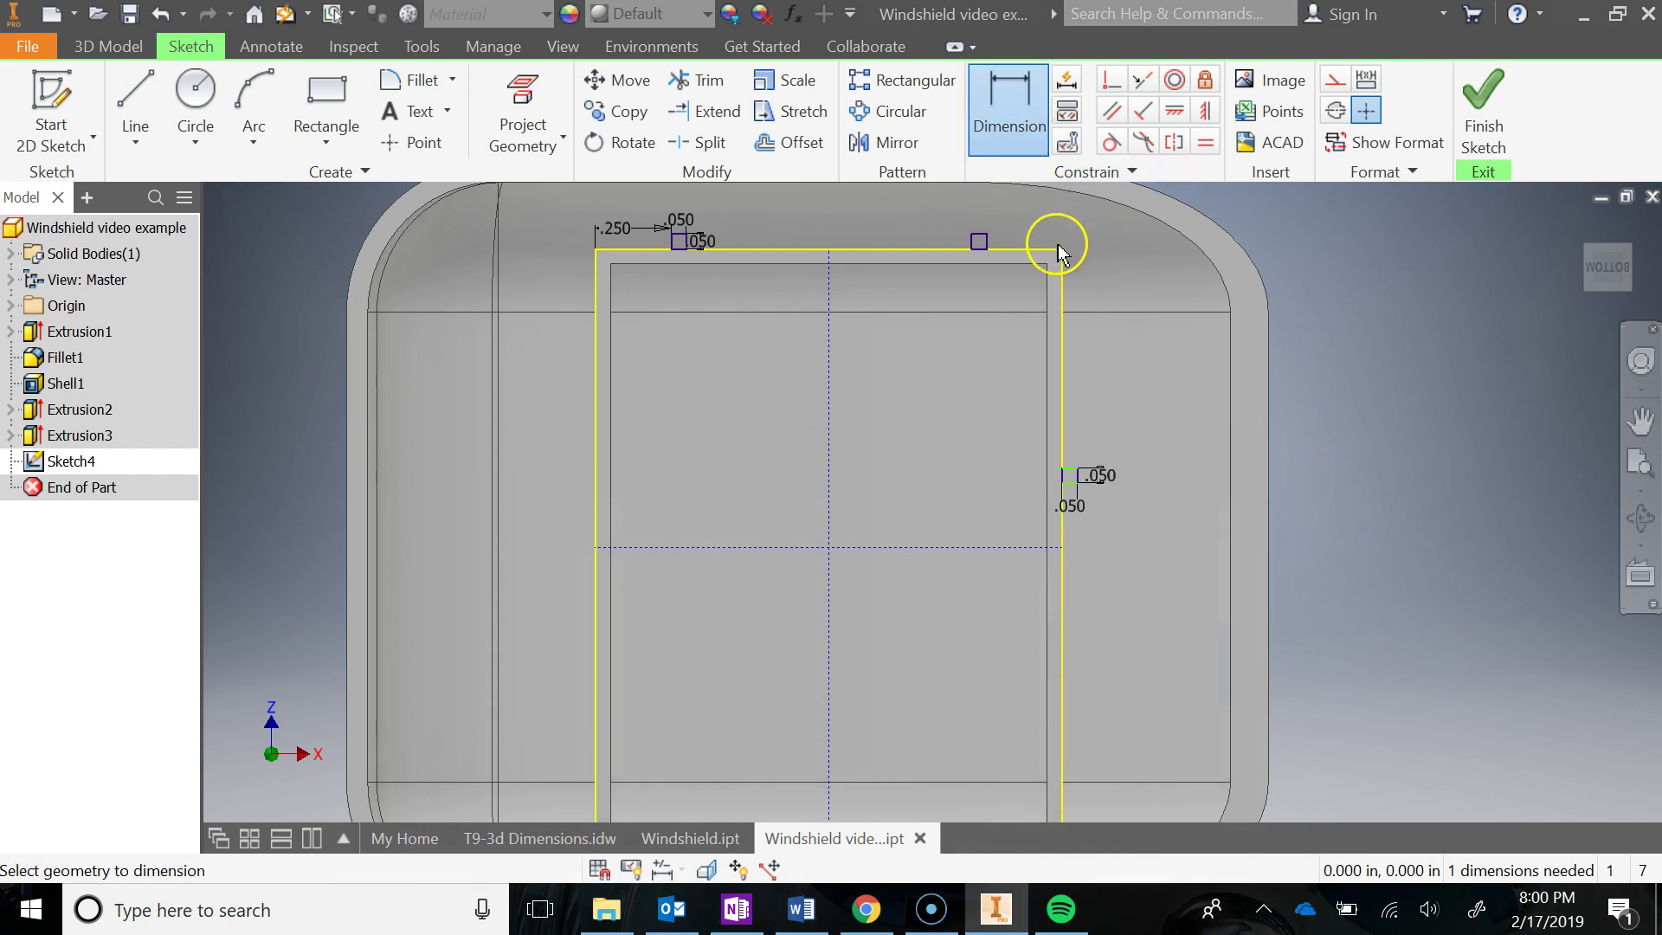
left_click(1076, 473)
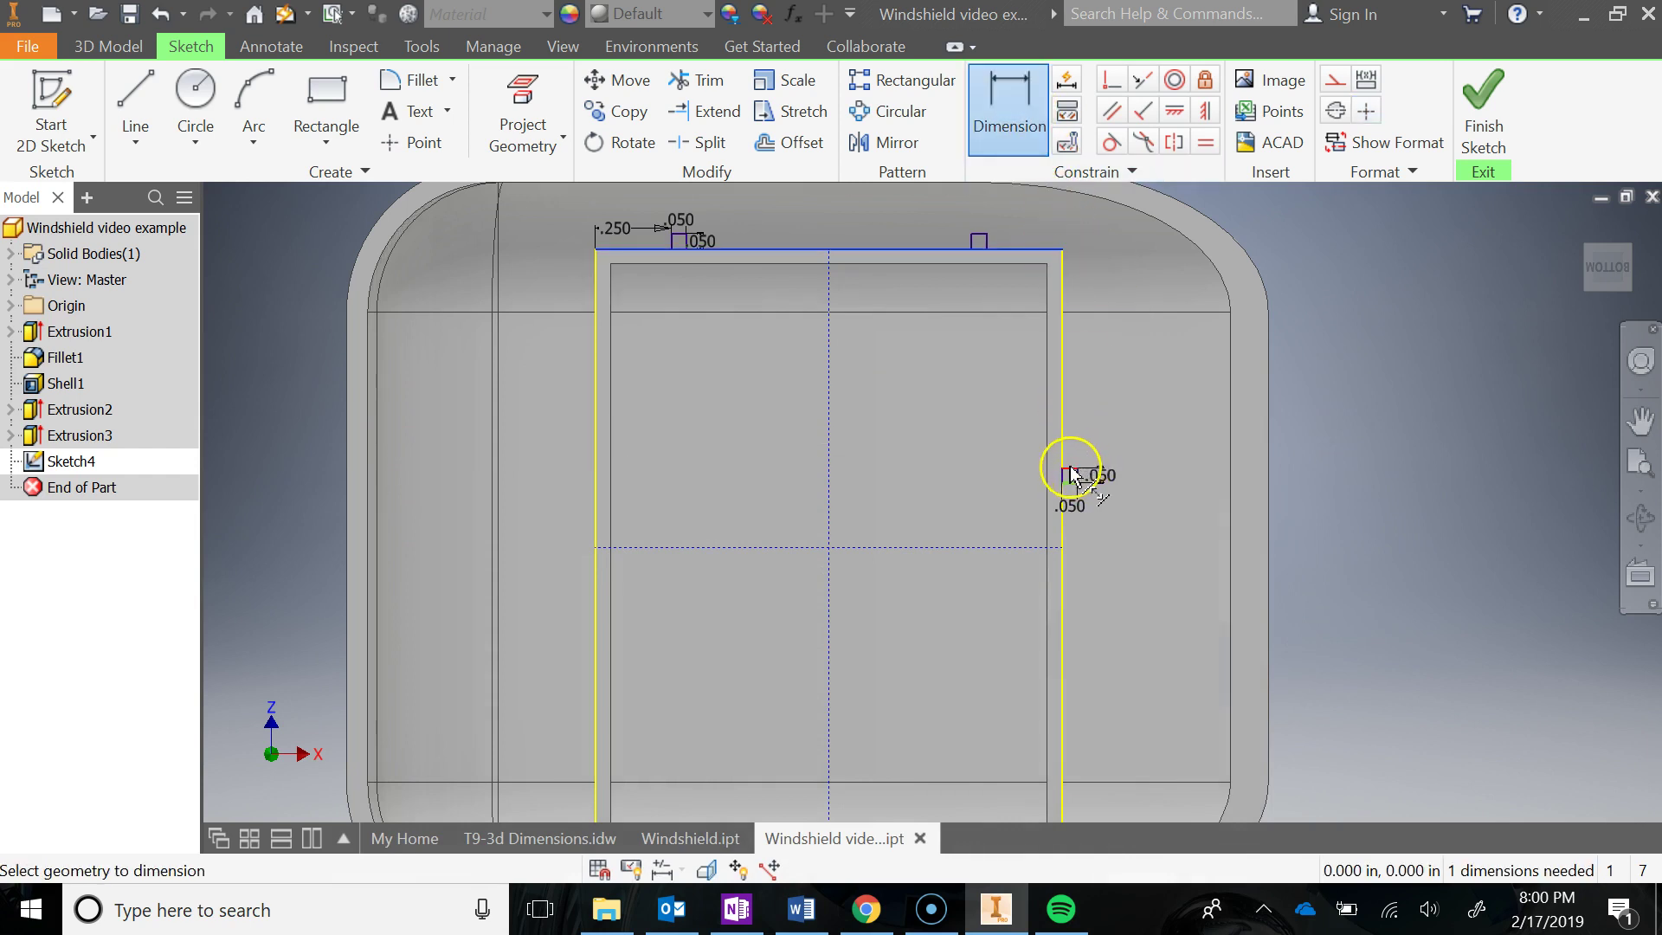
left_click(1111, 388)
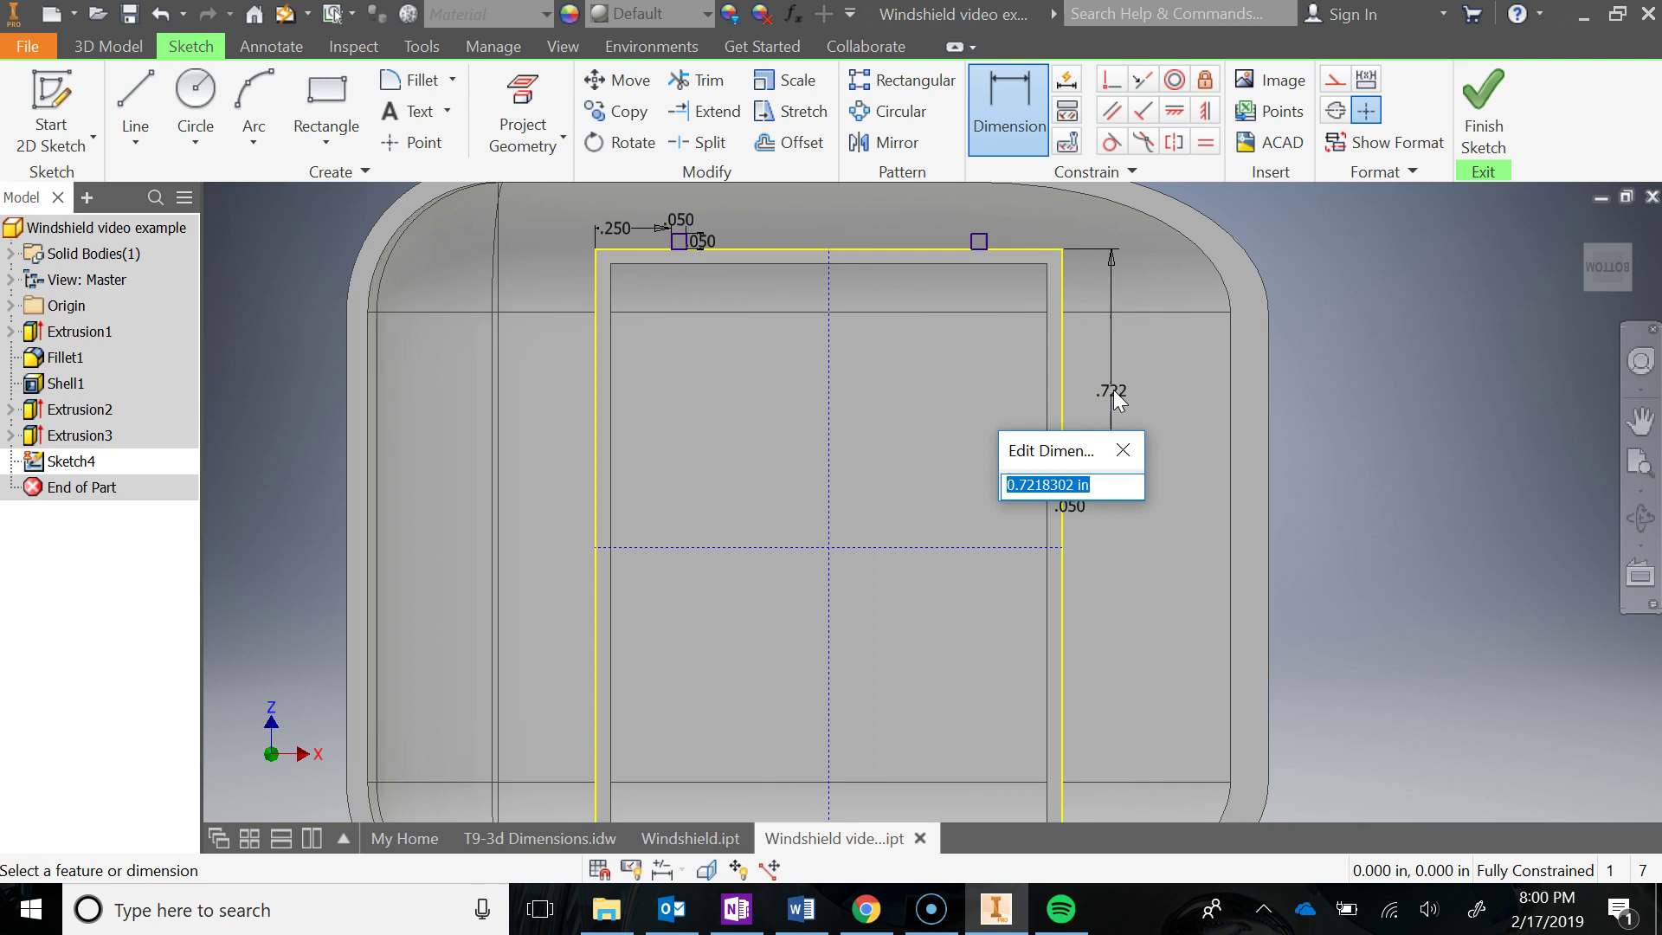
type(".96")
key("Return")
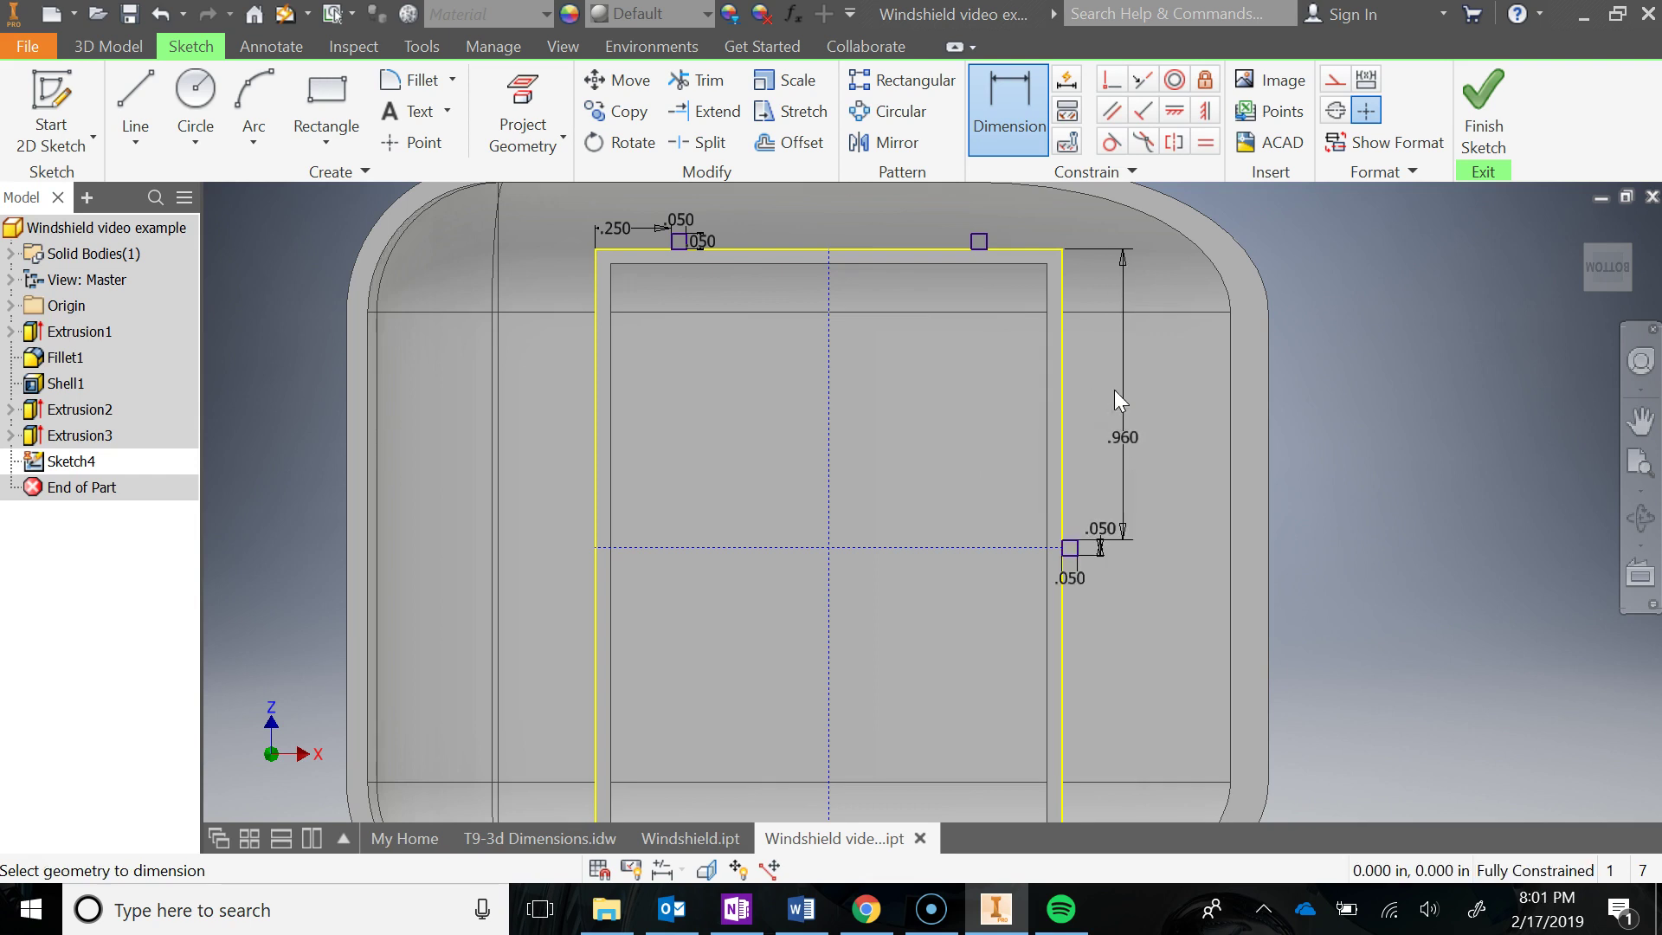
key("Escape")
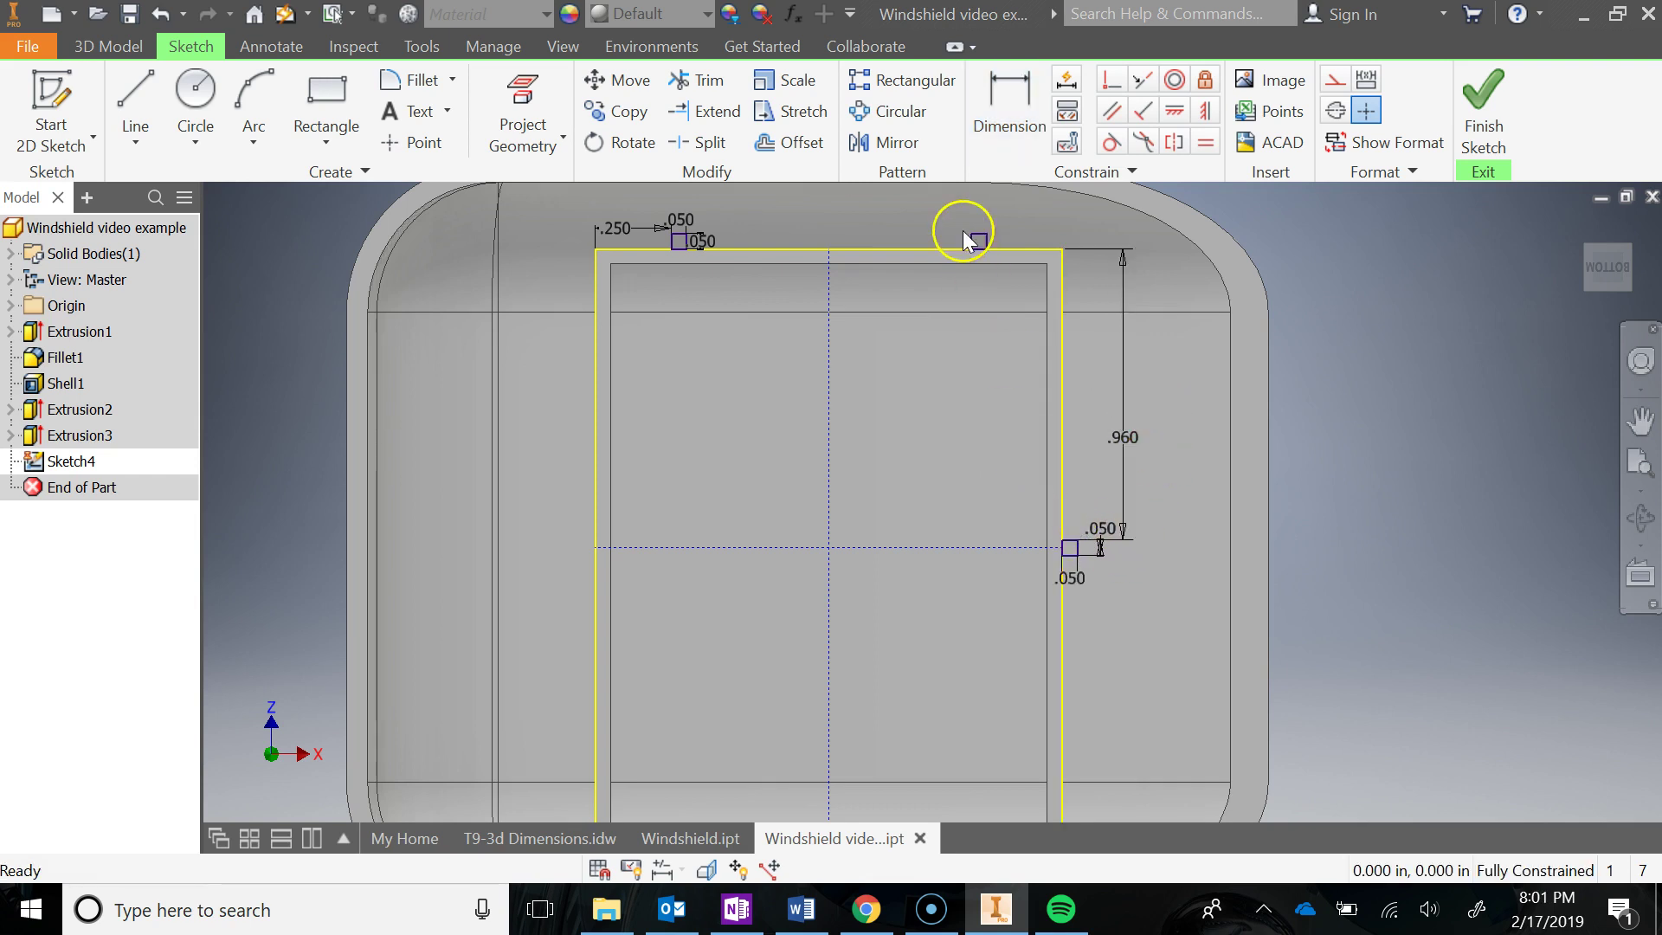
Mirror the right square tab across the vertical construction line onto the frame's left edge and finish the sketch
left_click(885, 142)
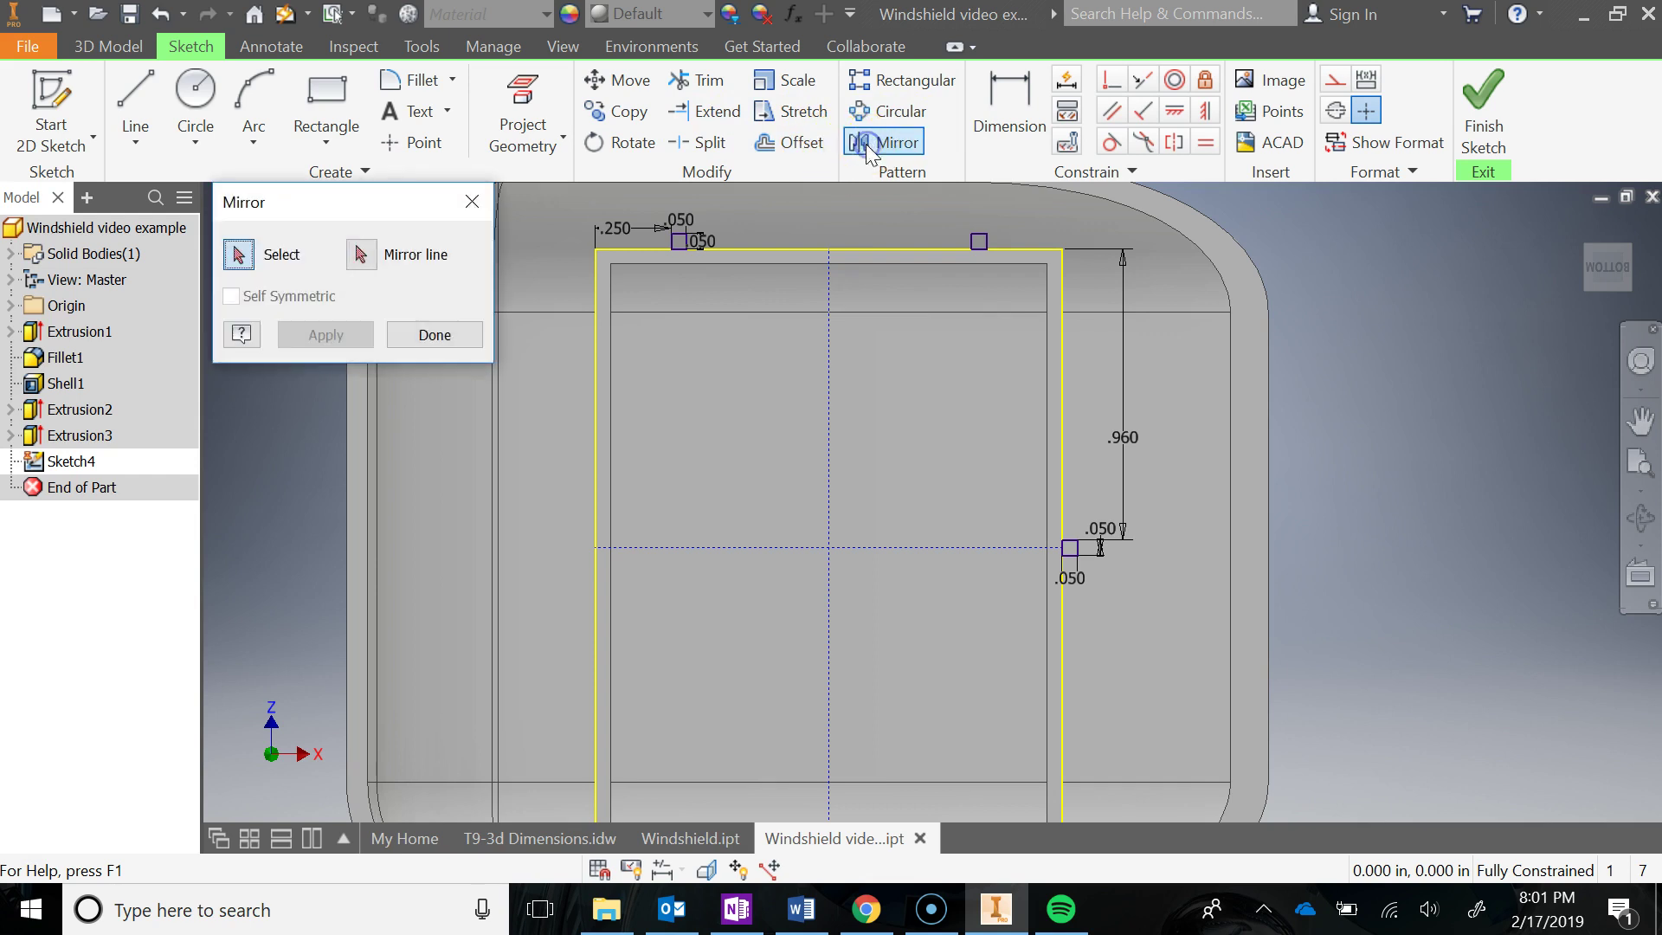
left_click_drag(1011, 521, 1117, 610)
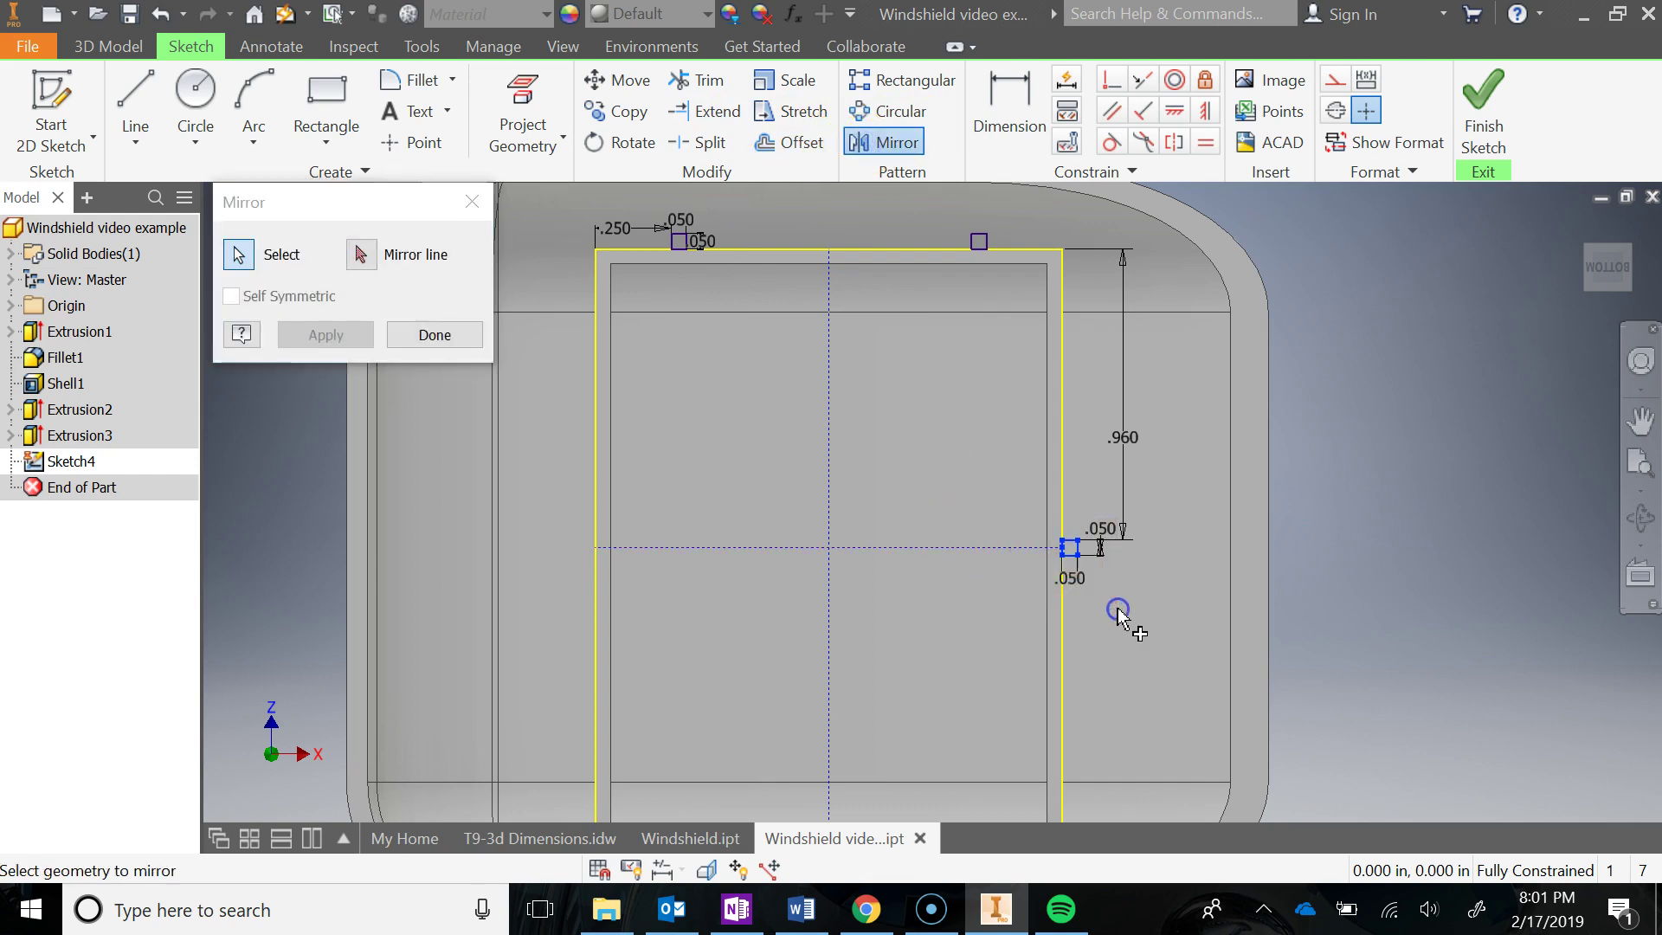
left_click(351, 255)
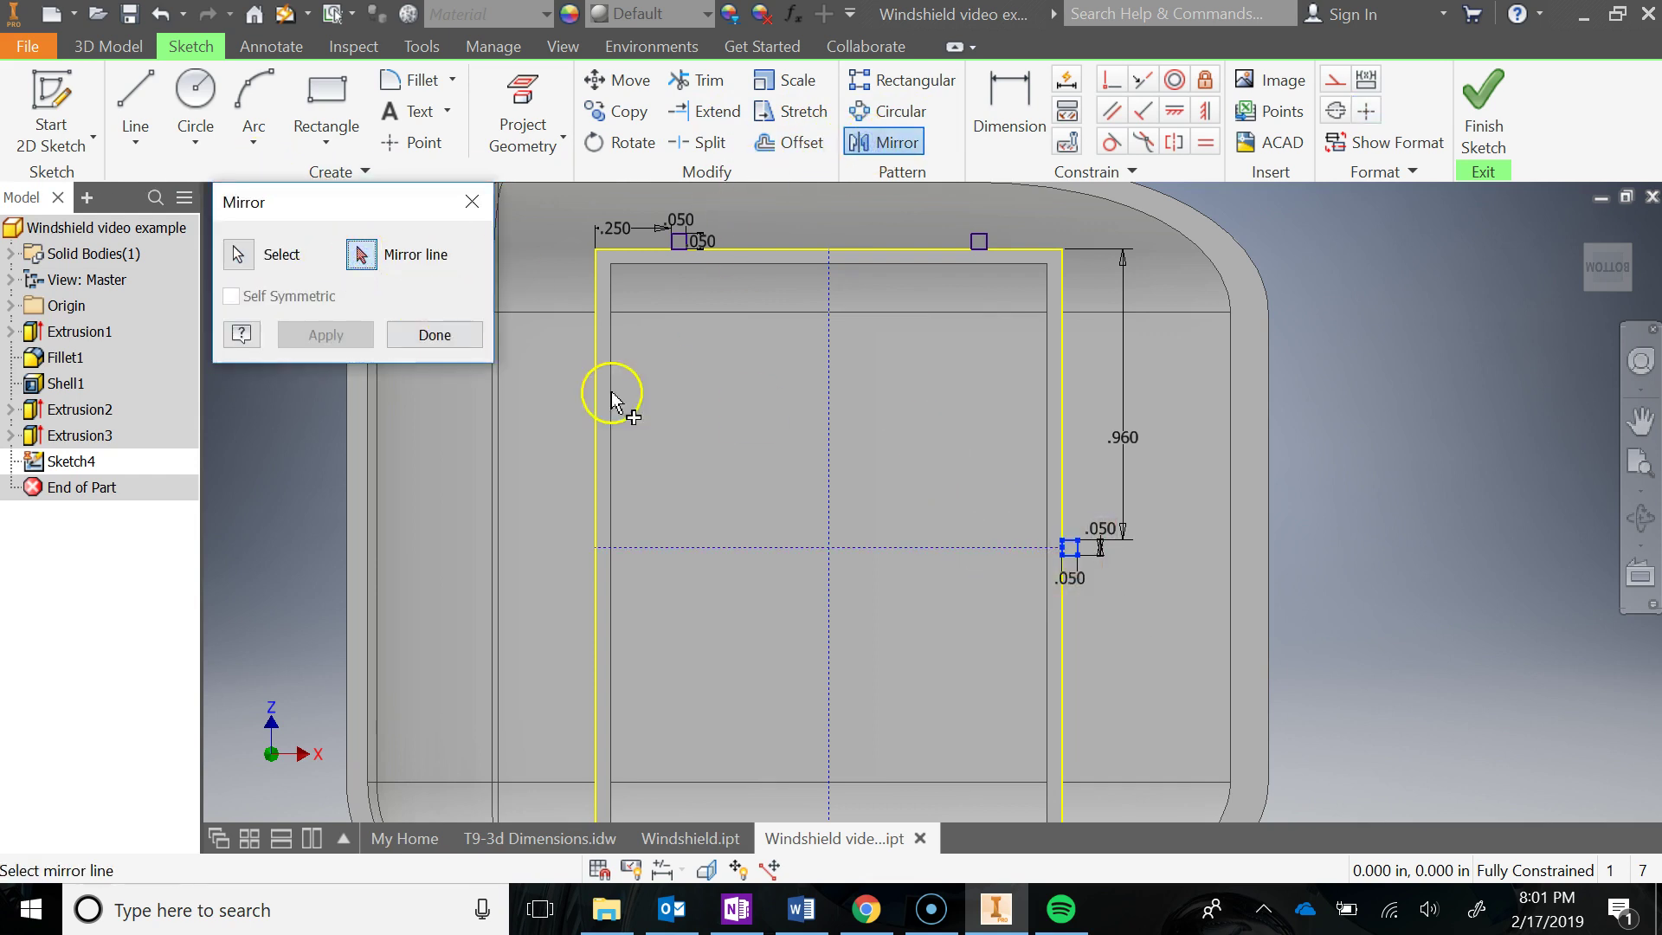
left_click(830, 488)
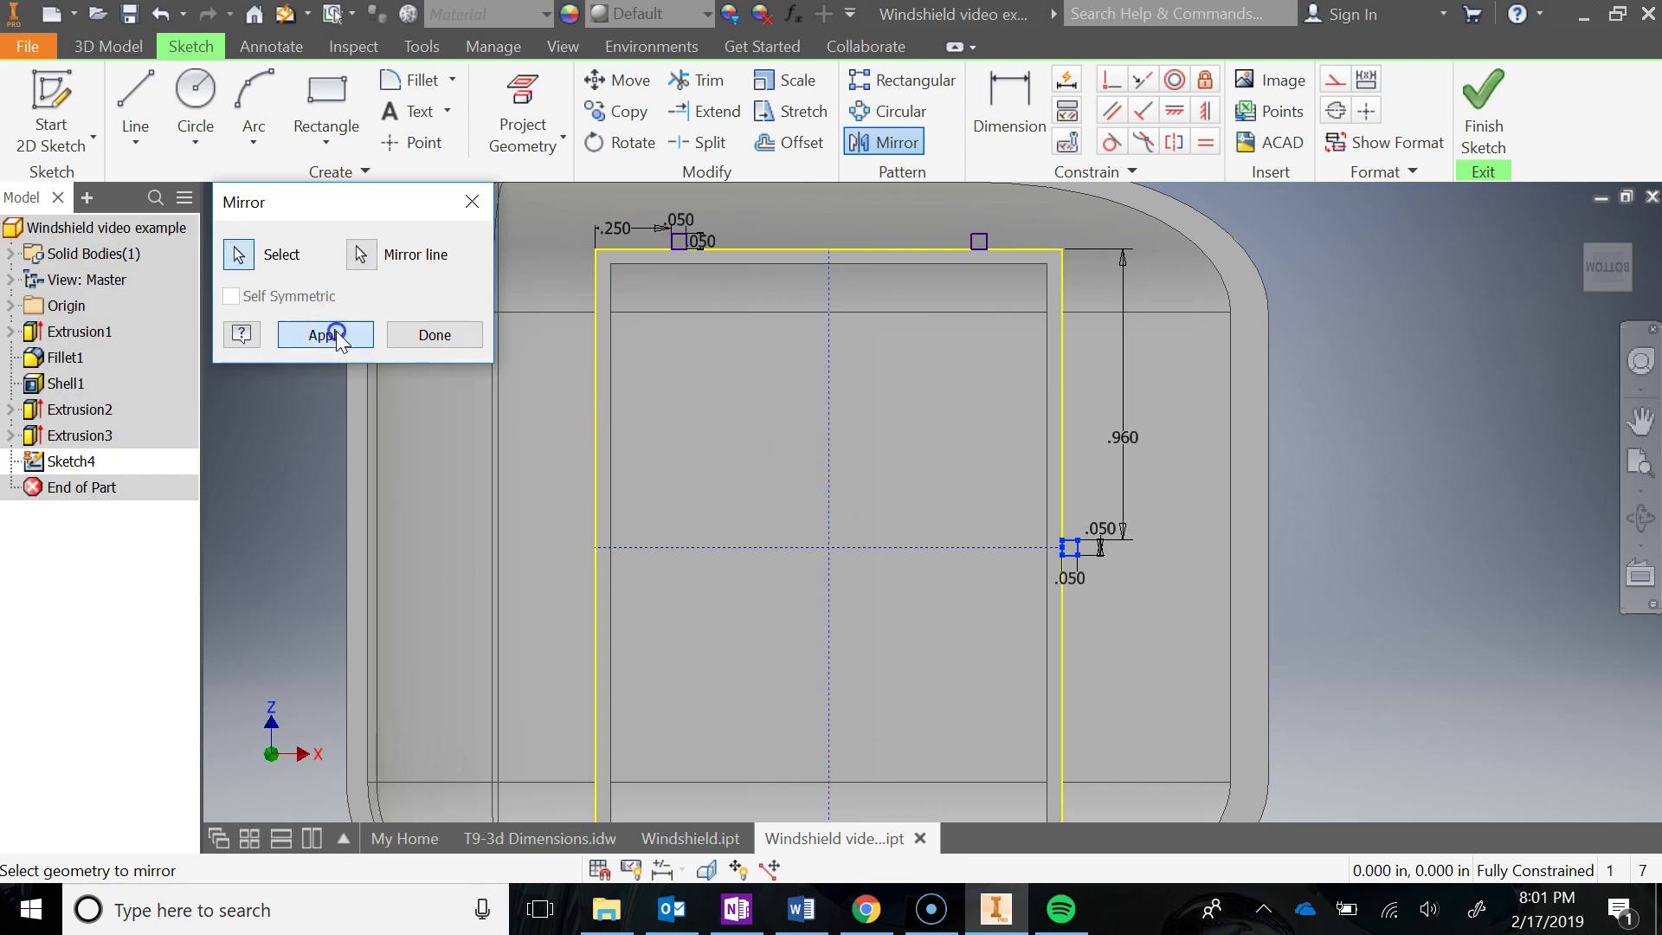
left_click(435, 335)
scroll(1087, 512, "down", 3)
mouse_move(1224, 548)
middle_mouse_down()
mouse_move(1327, 548)
mouse_move(1389, 391)
middle_mouse_up()
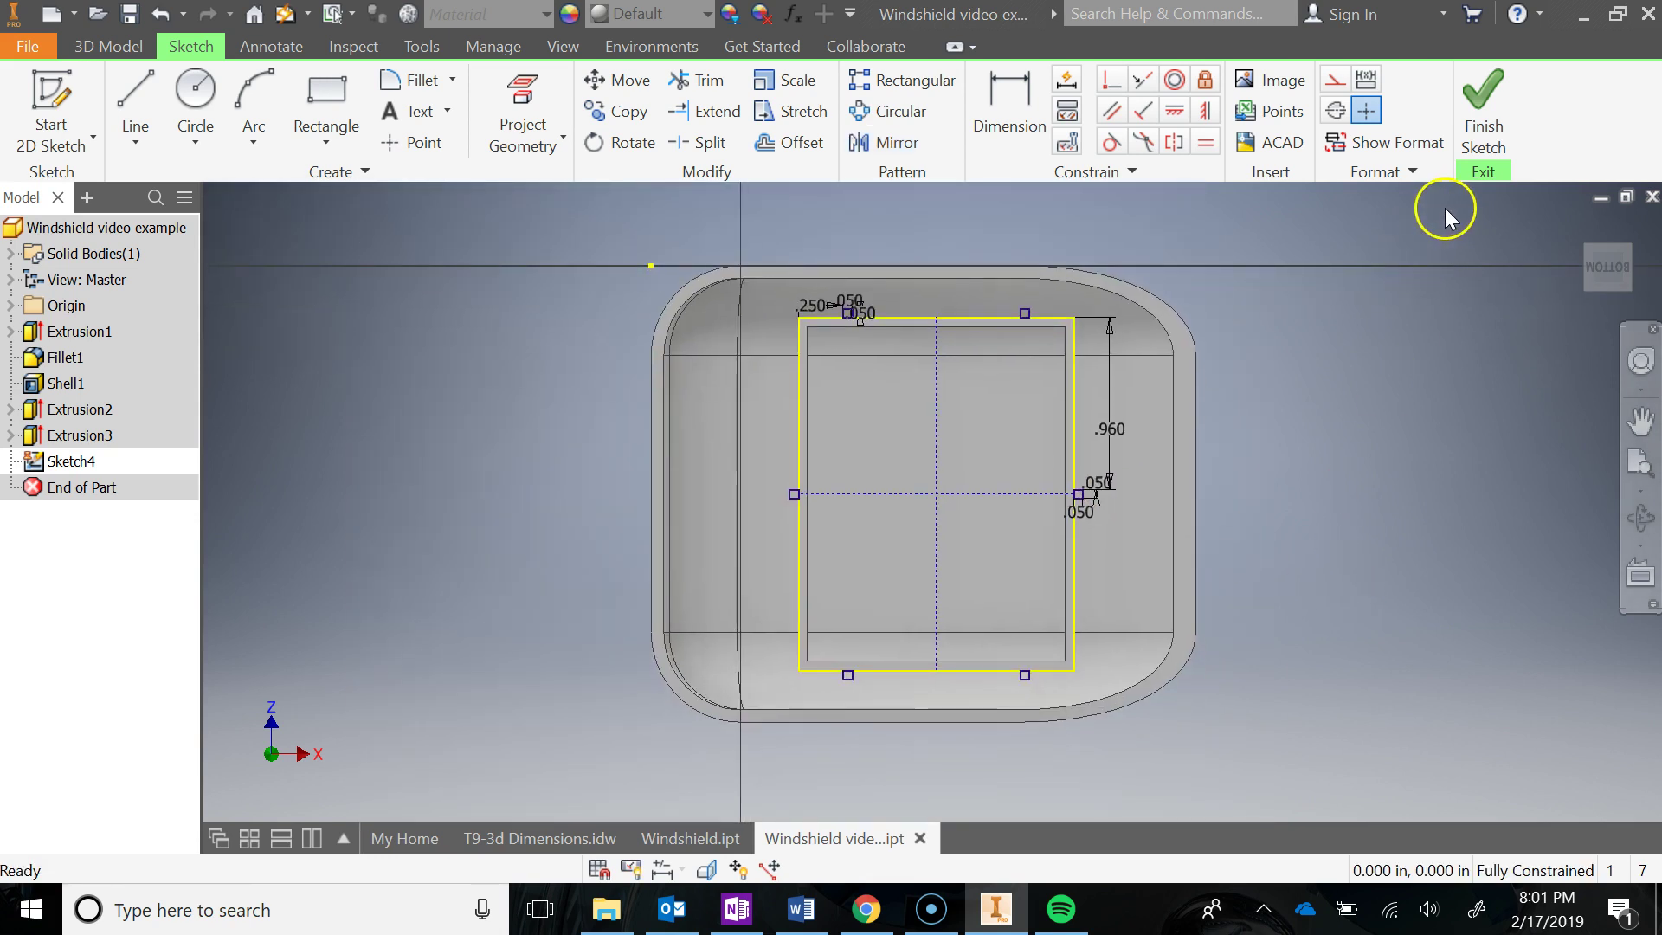
left_click(1483, 129)
Extrude all six square tabs around the frame in the reversed direction, into the shelled body, using the To Next extent
middle_click_drag(983, 485, 704, 528)
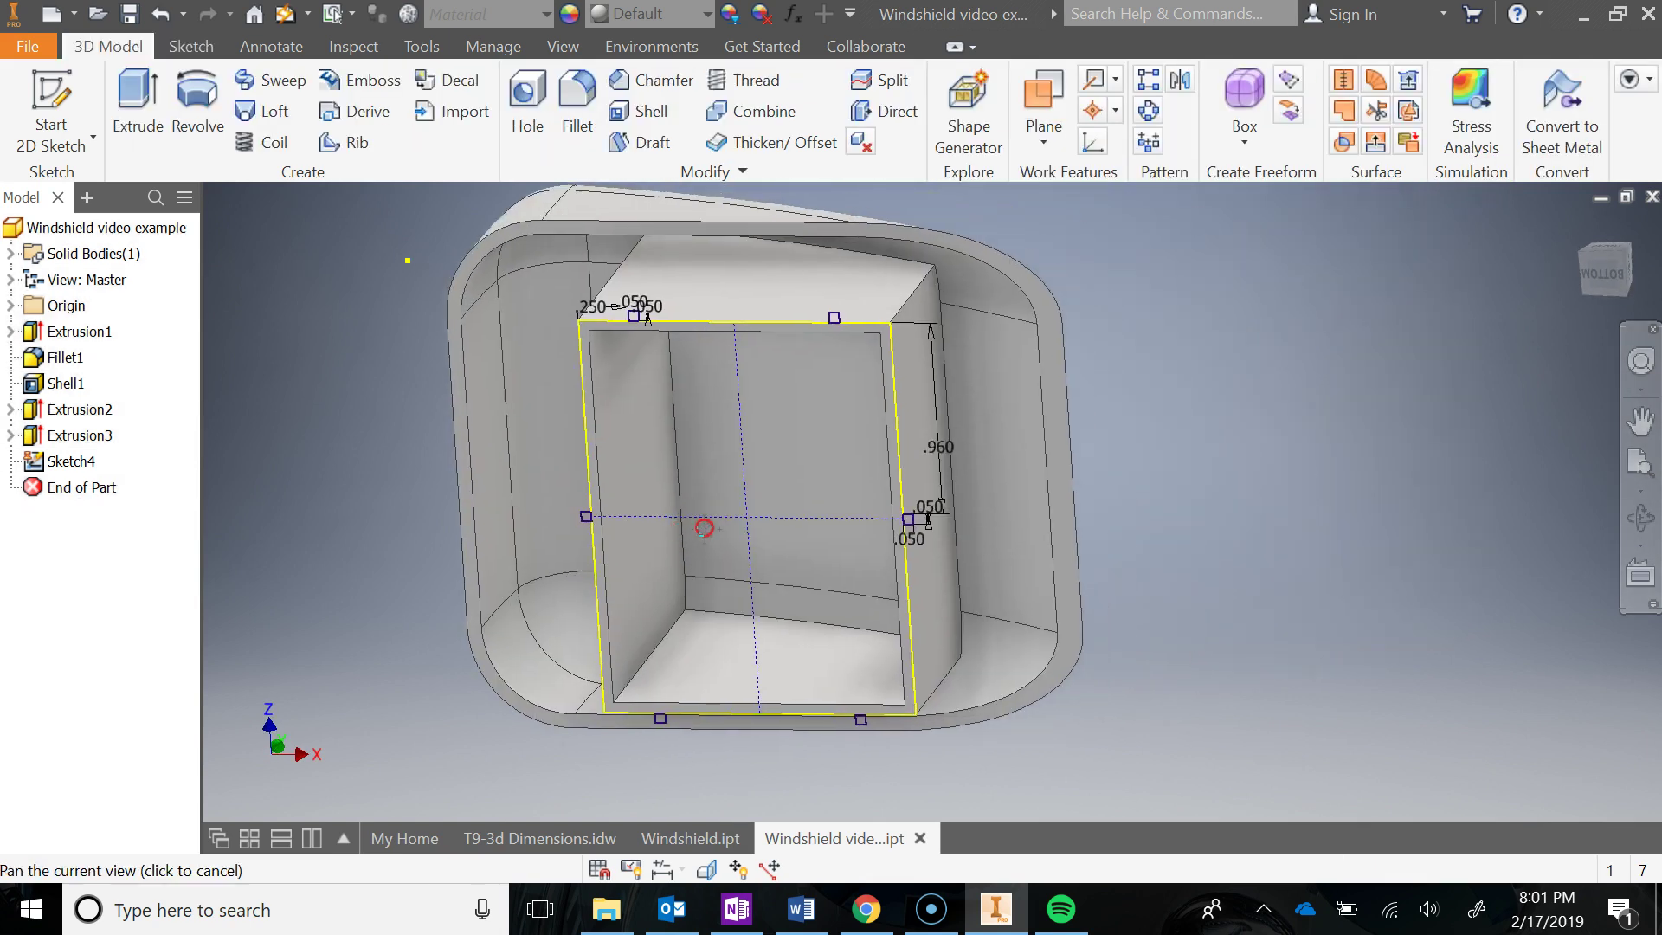
left_click(137, 96)
middle_click_drag(636, 333, 763, 391)
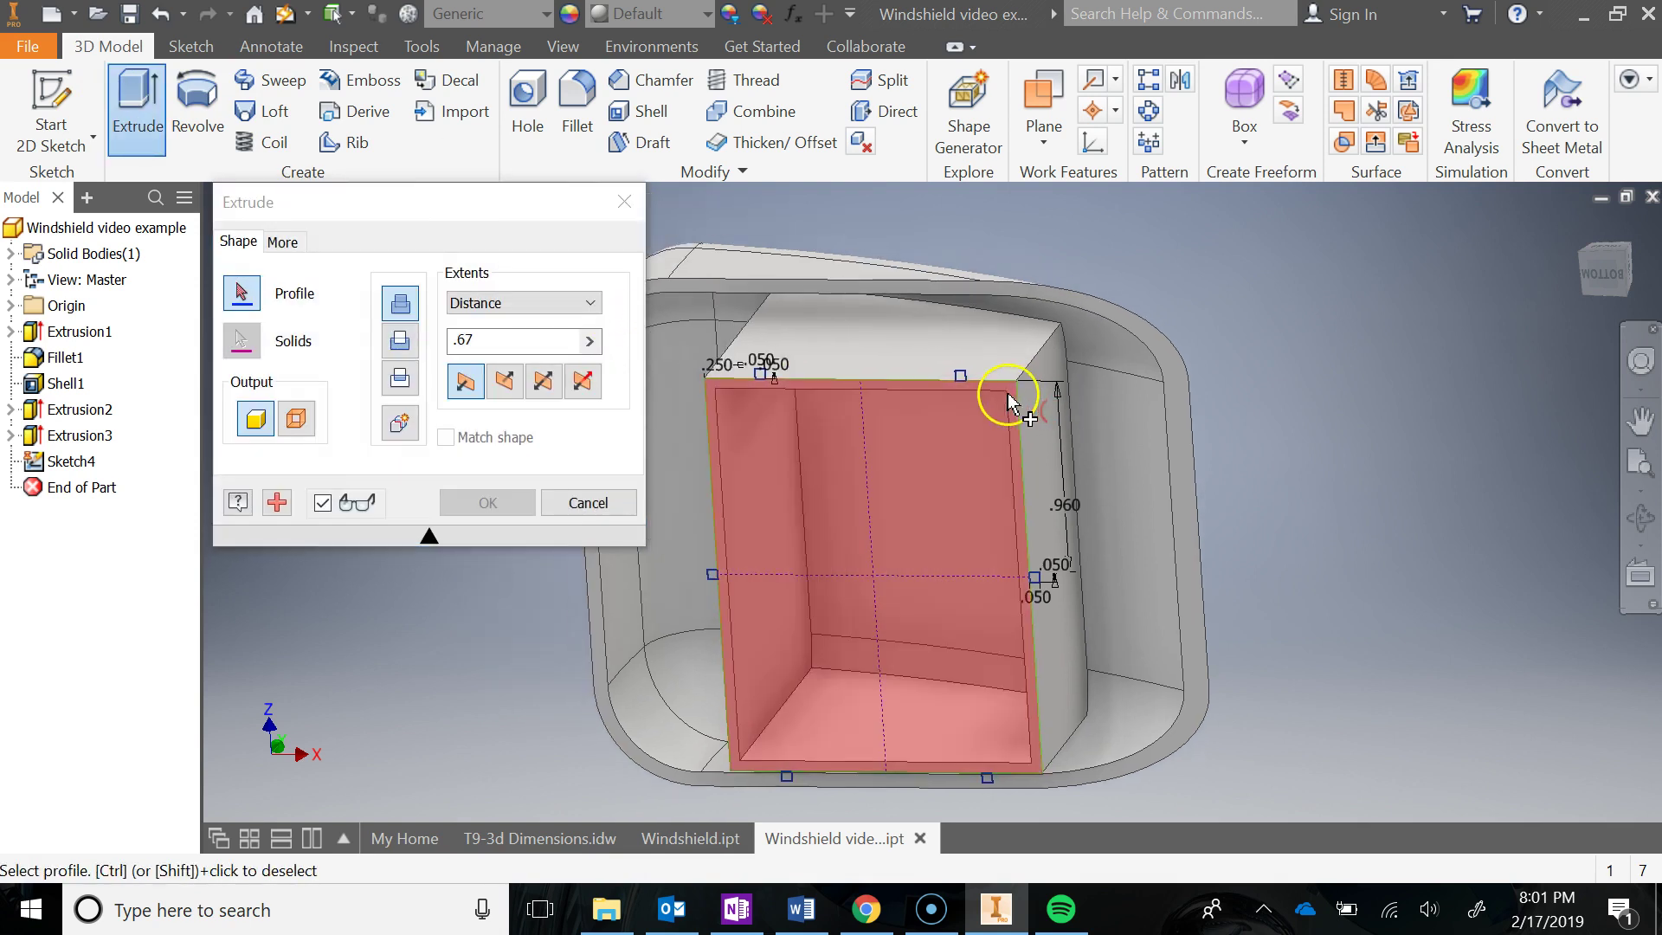
left_click(963, 381)
left_click(778, 368)
left_click(704, 574)
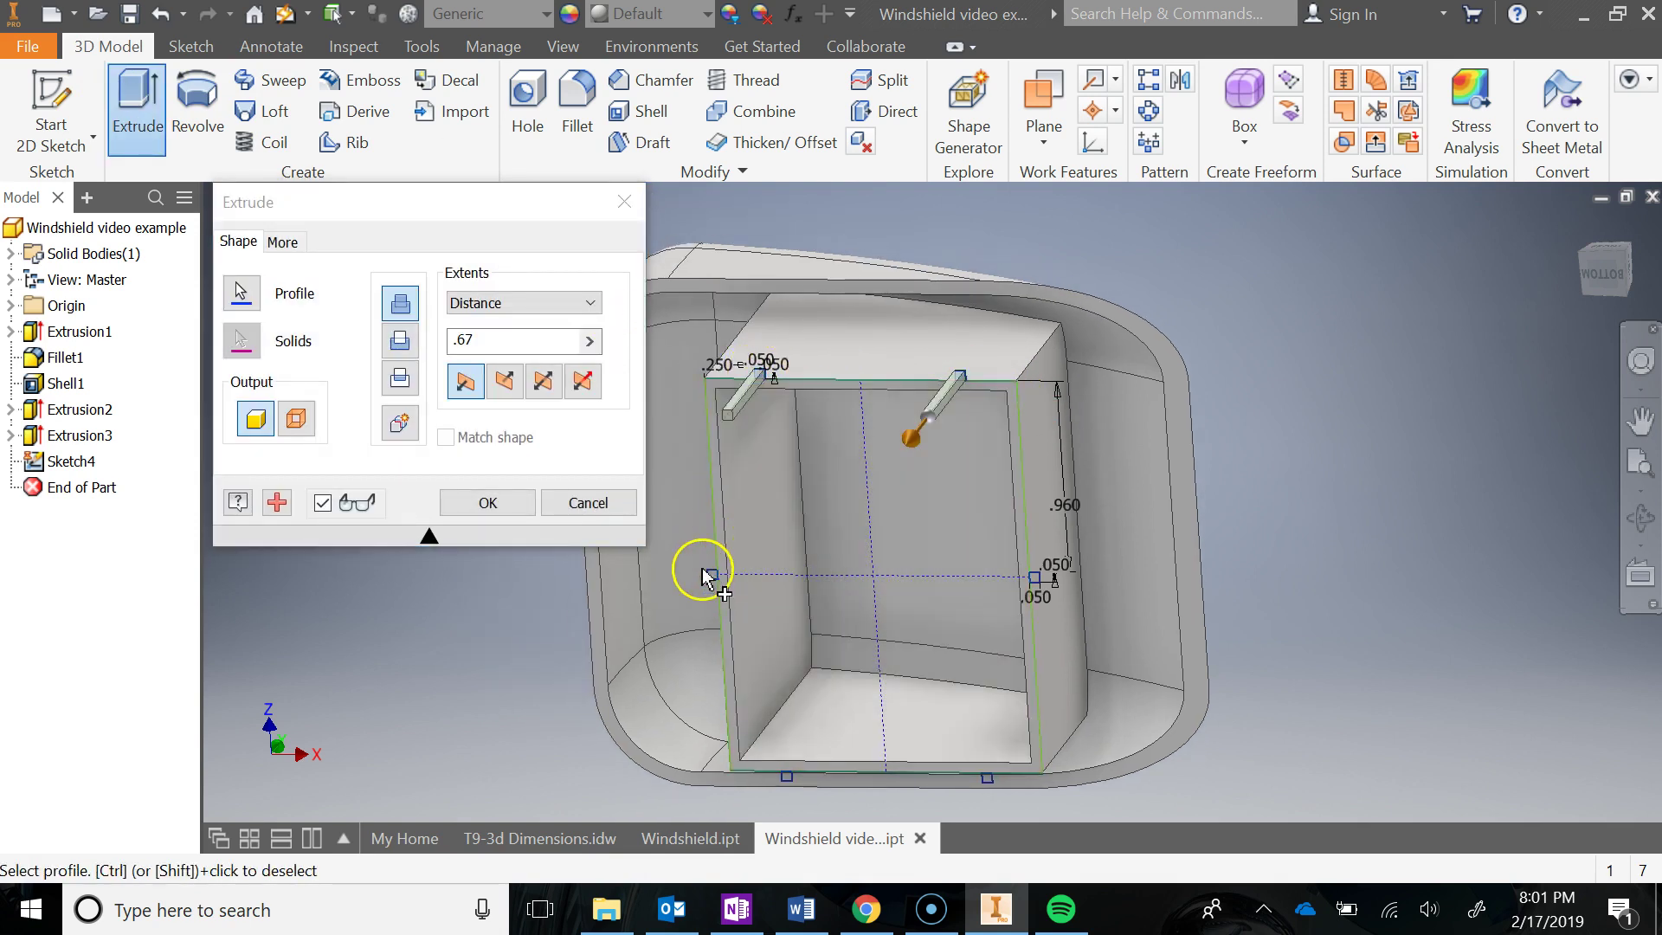
left_click(786, 819)
left_click(852, 787)
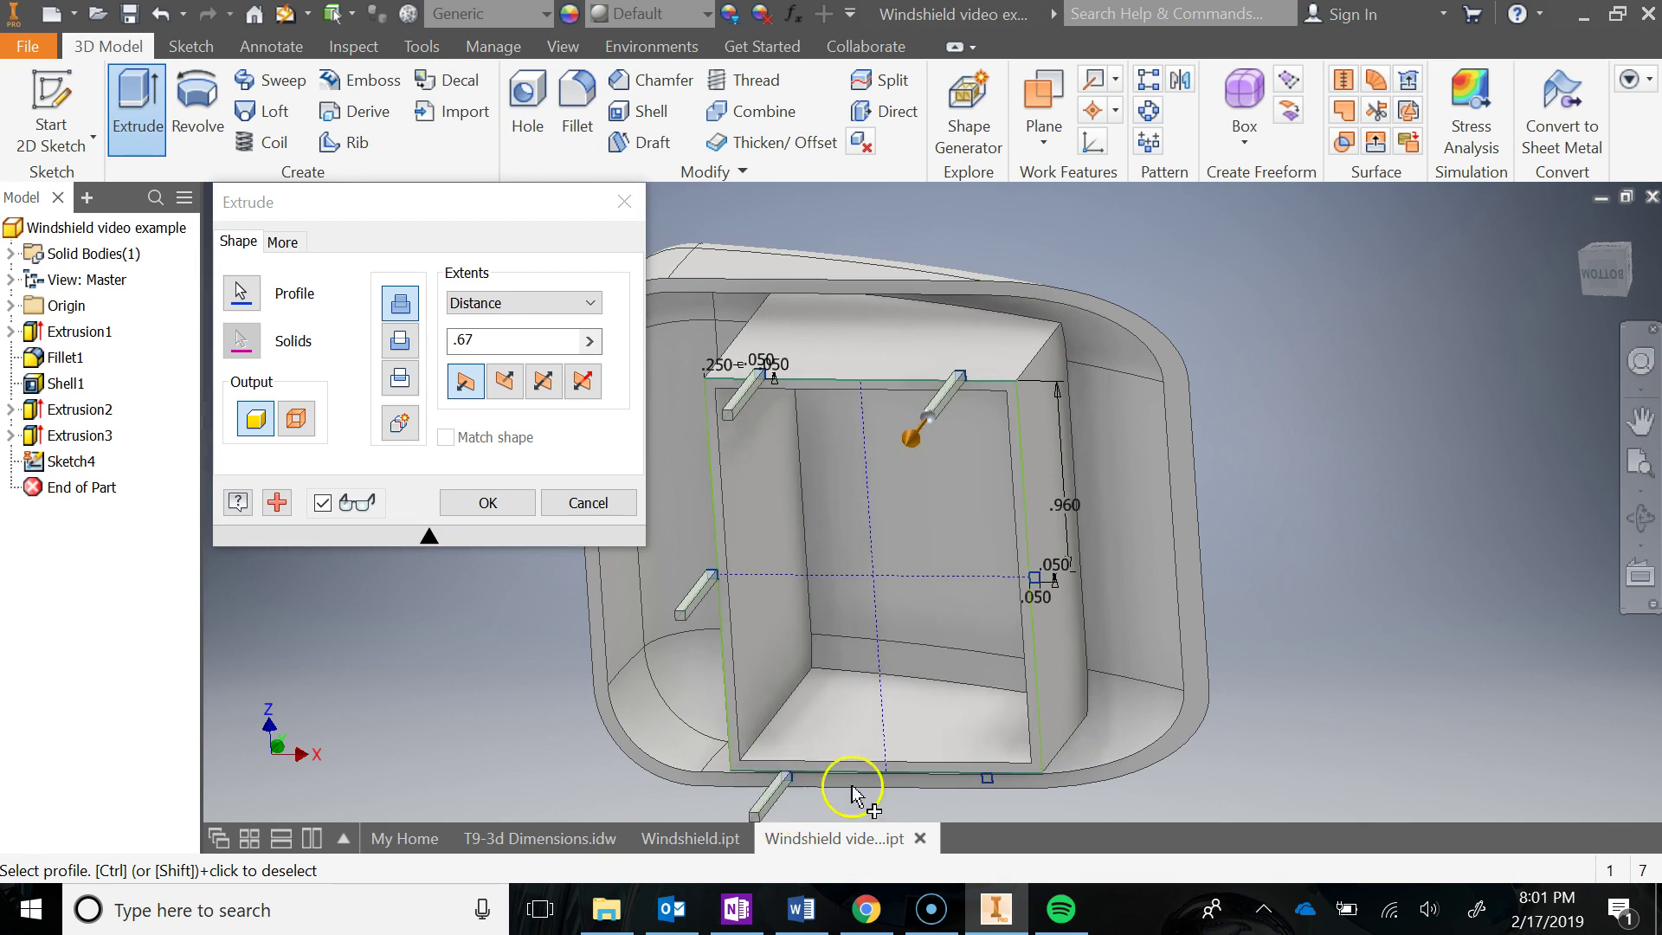
left_click(987, 782)
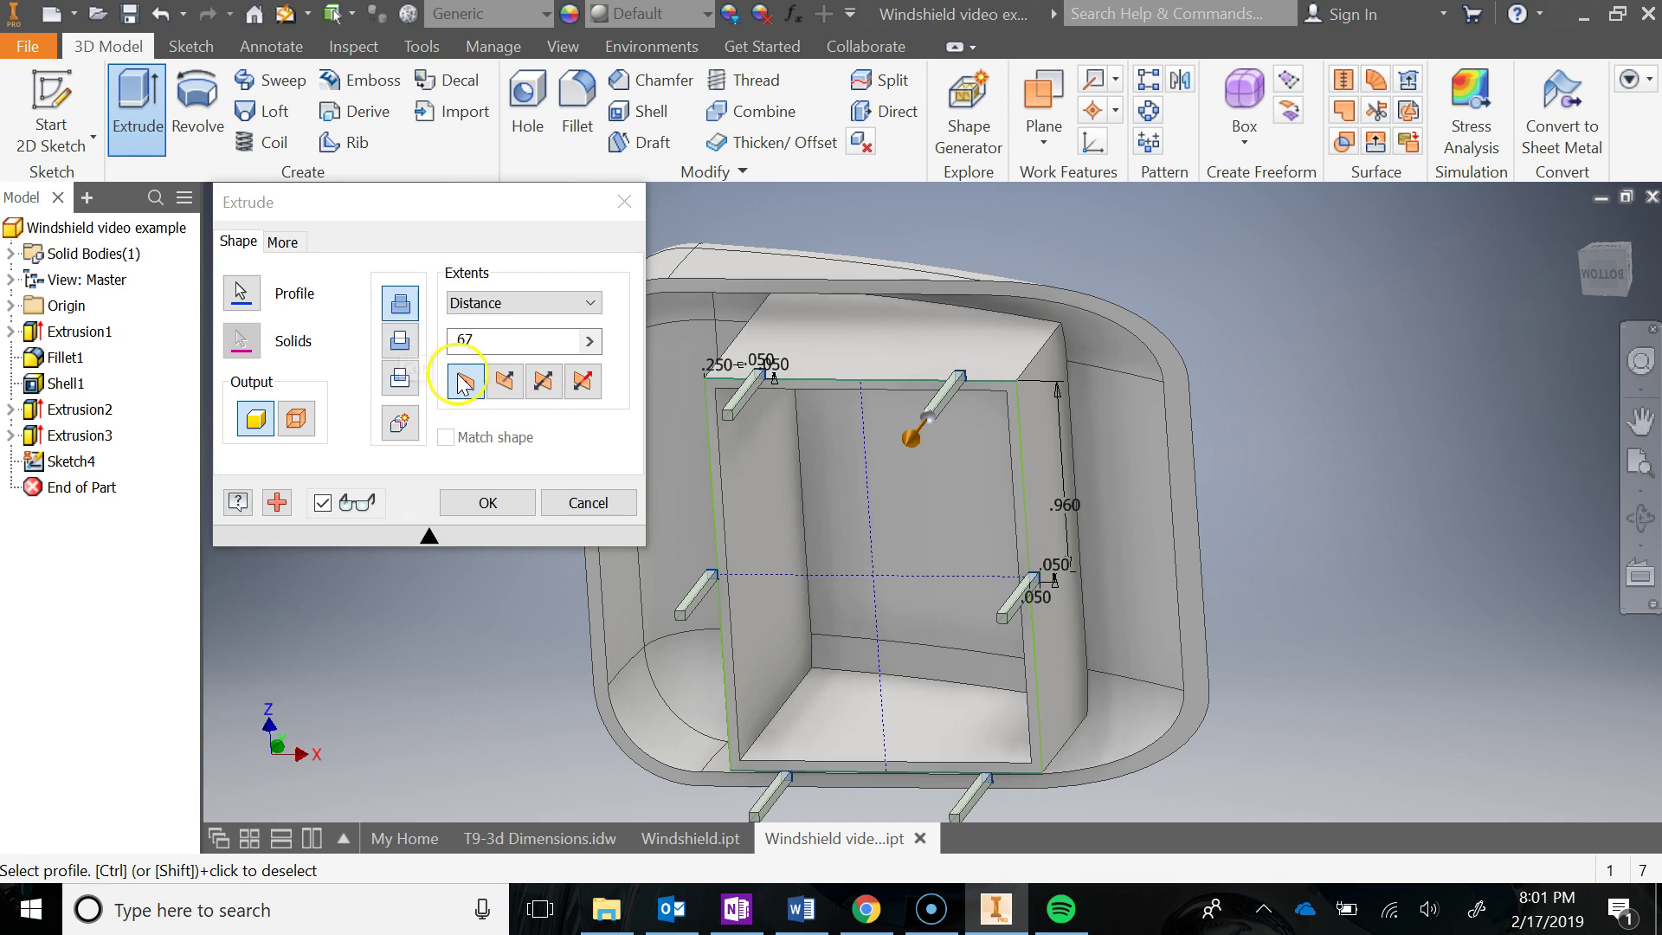
left_click(500, 381)
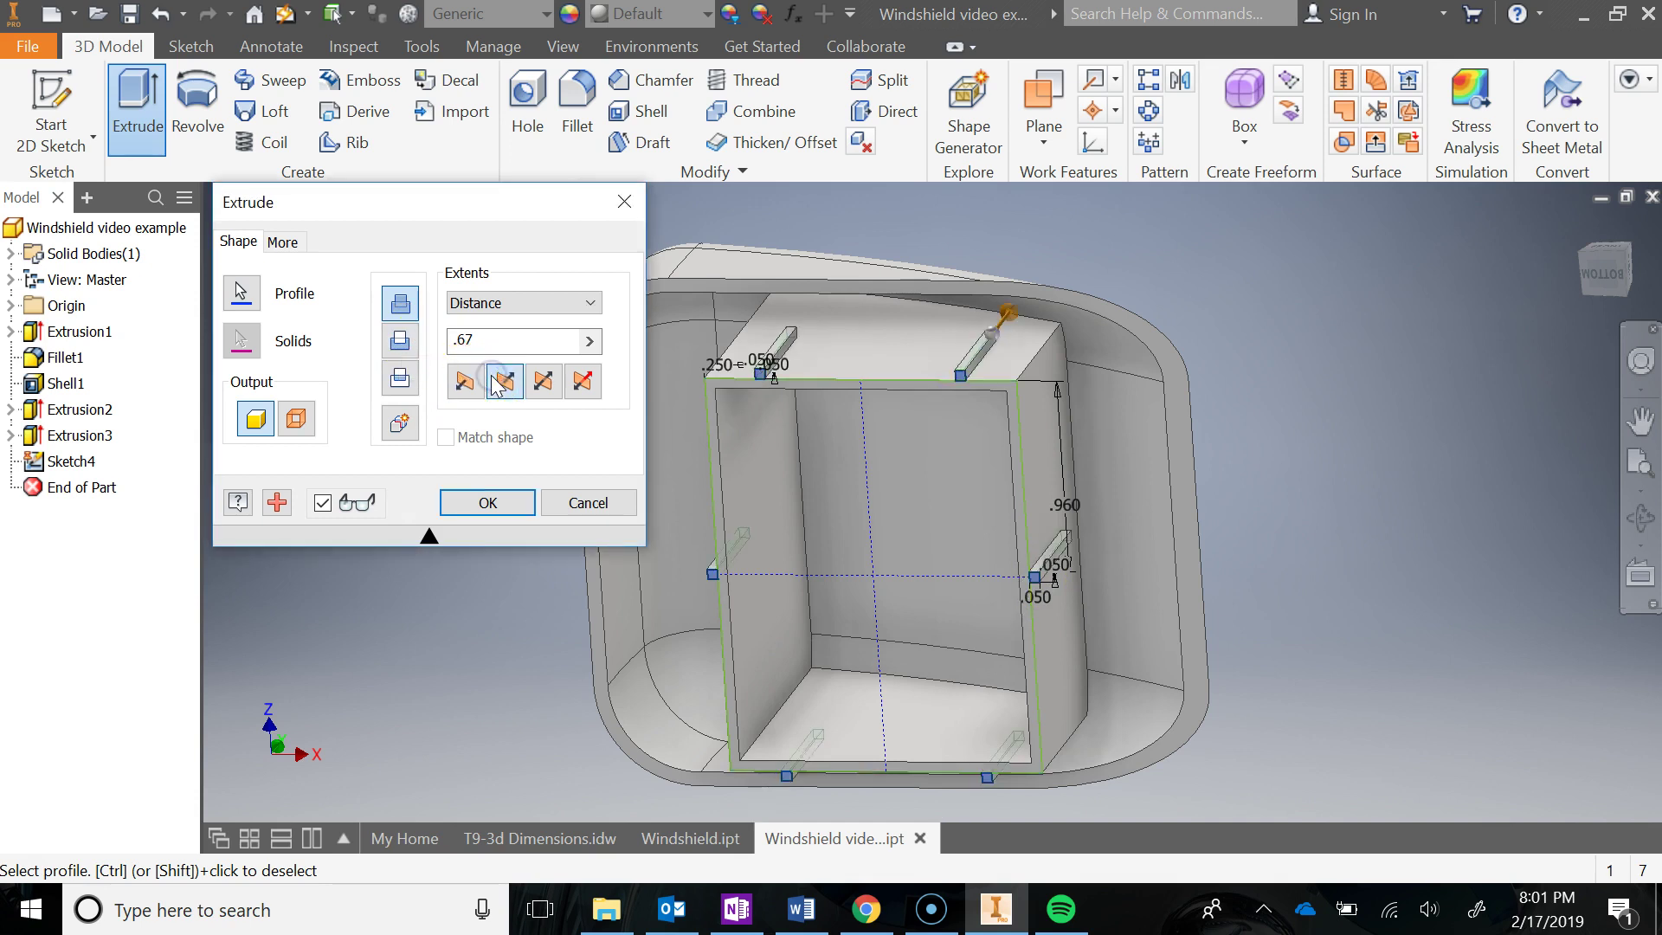
left_click(524, 304)
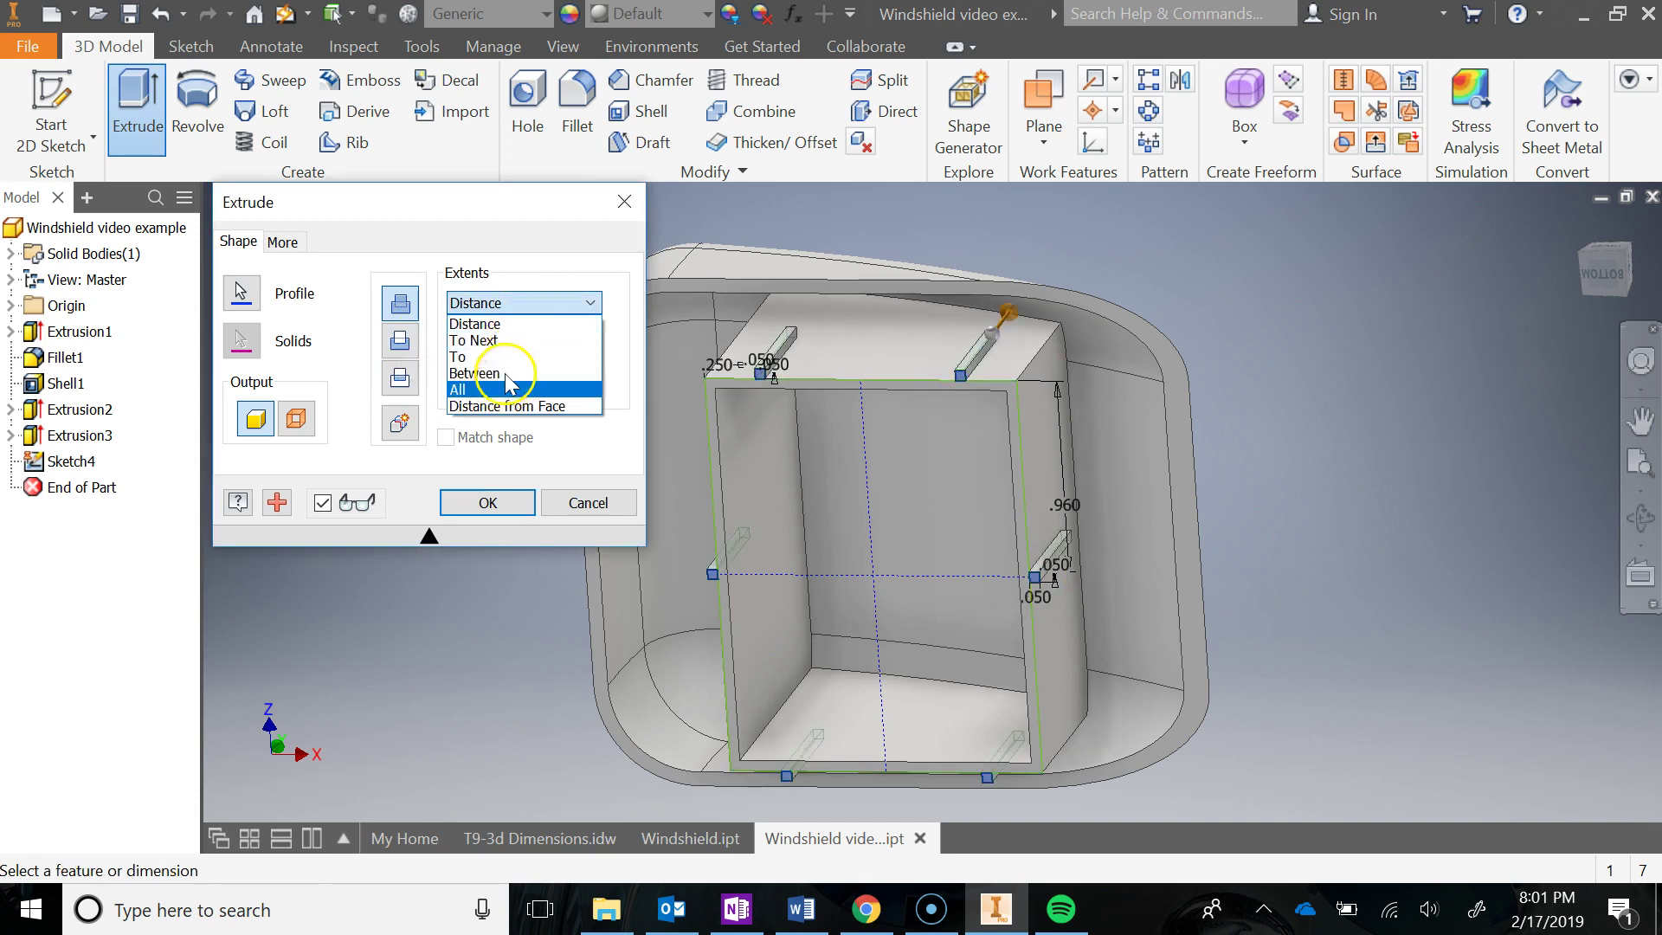
left_click(516, 340)
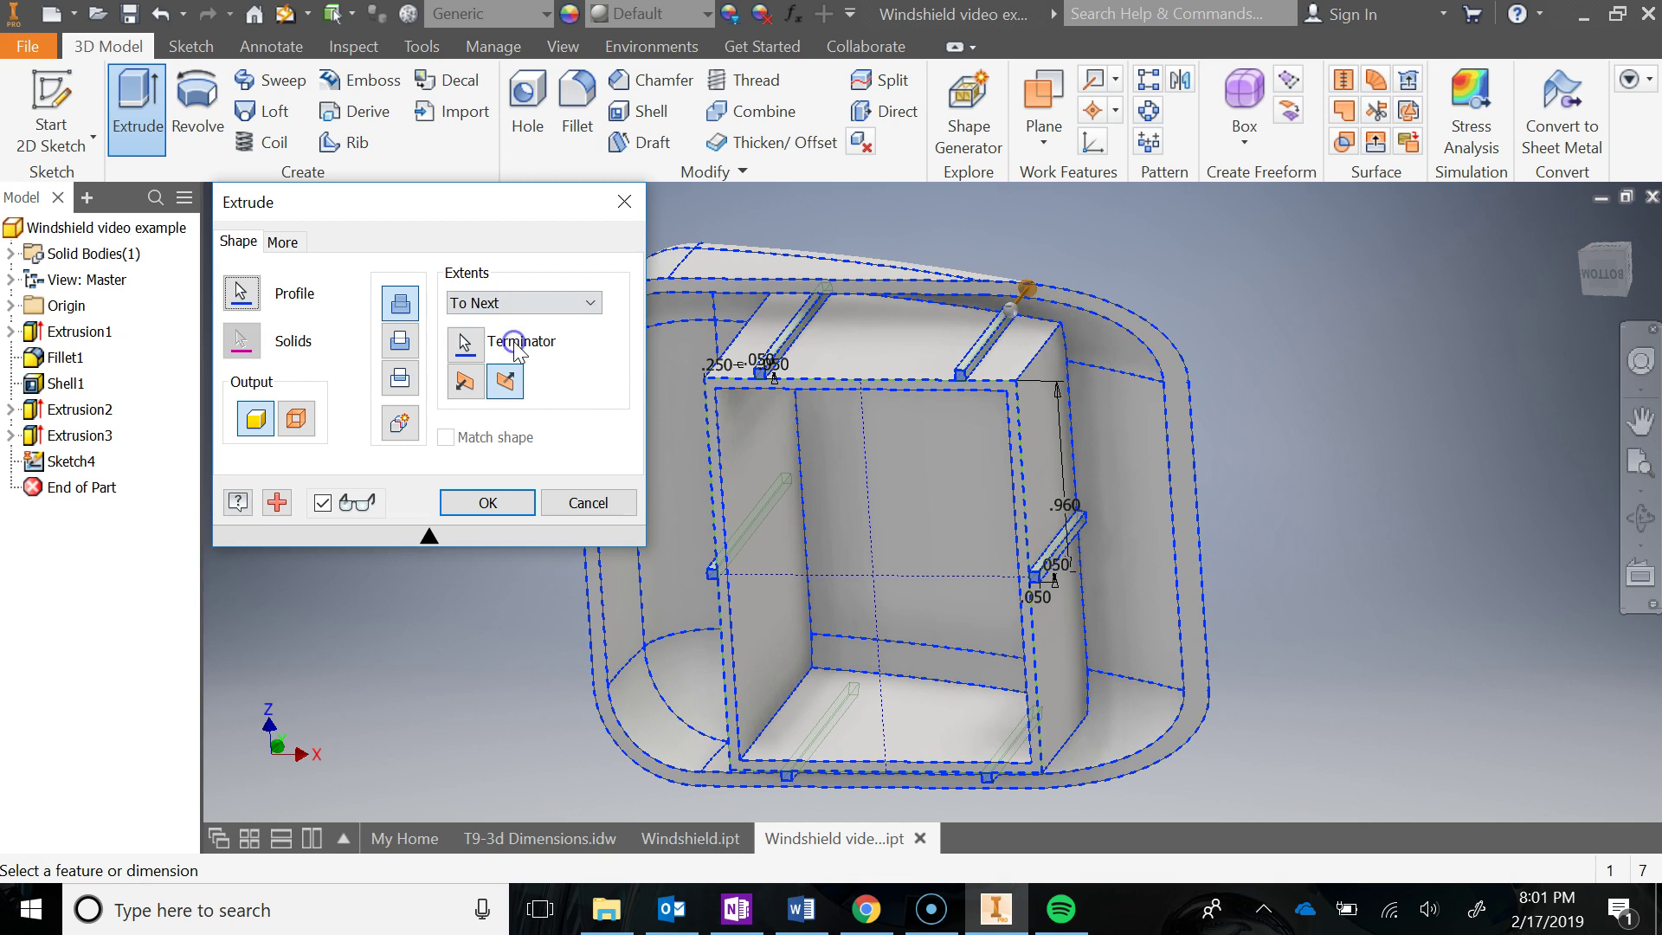
left_click(481, 504)
middle_click_drag(1190, 556, 1133, 592, "shift")
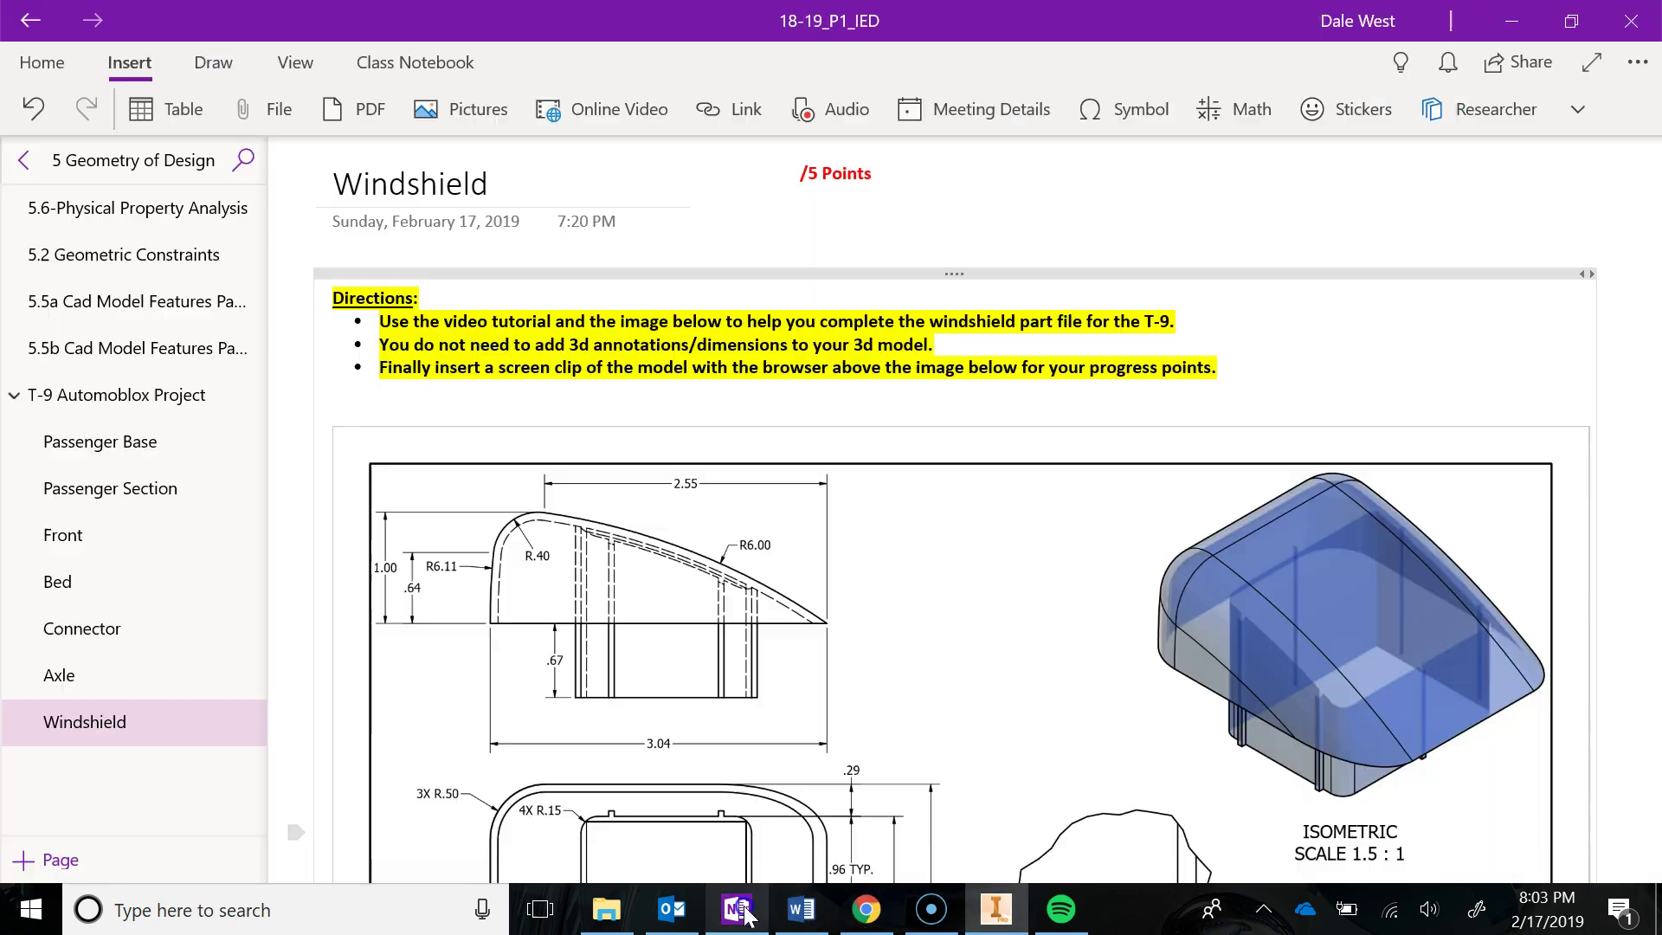
Check the frame's corner radius in the OneNote reference drawing and return to the windshield video example part in Inventor
left_click(736, 909)
scroll(585, 717, "down", 3)
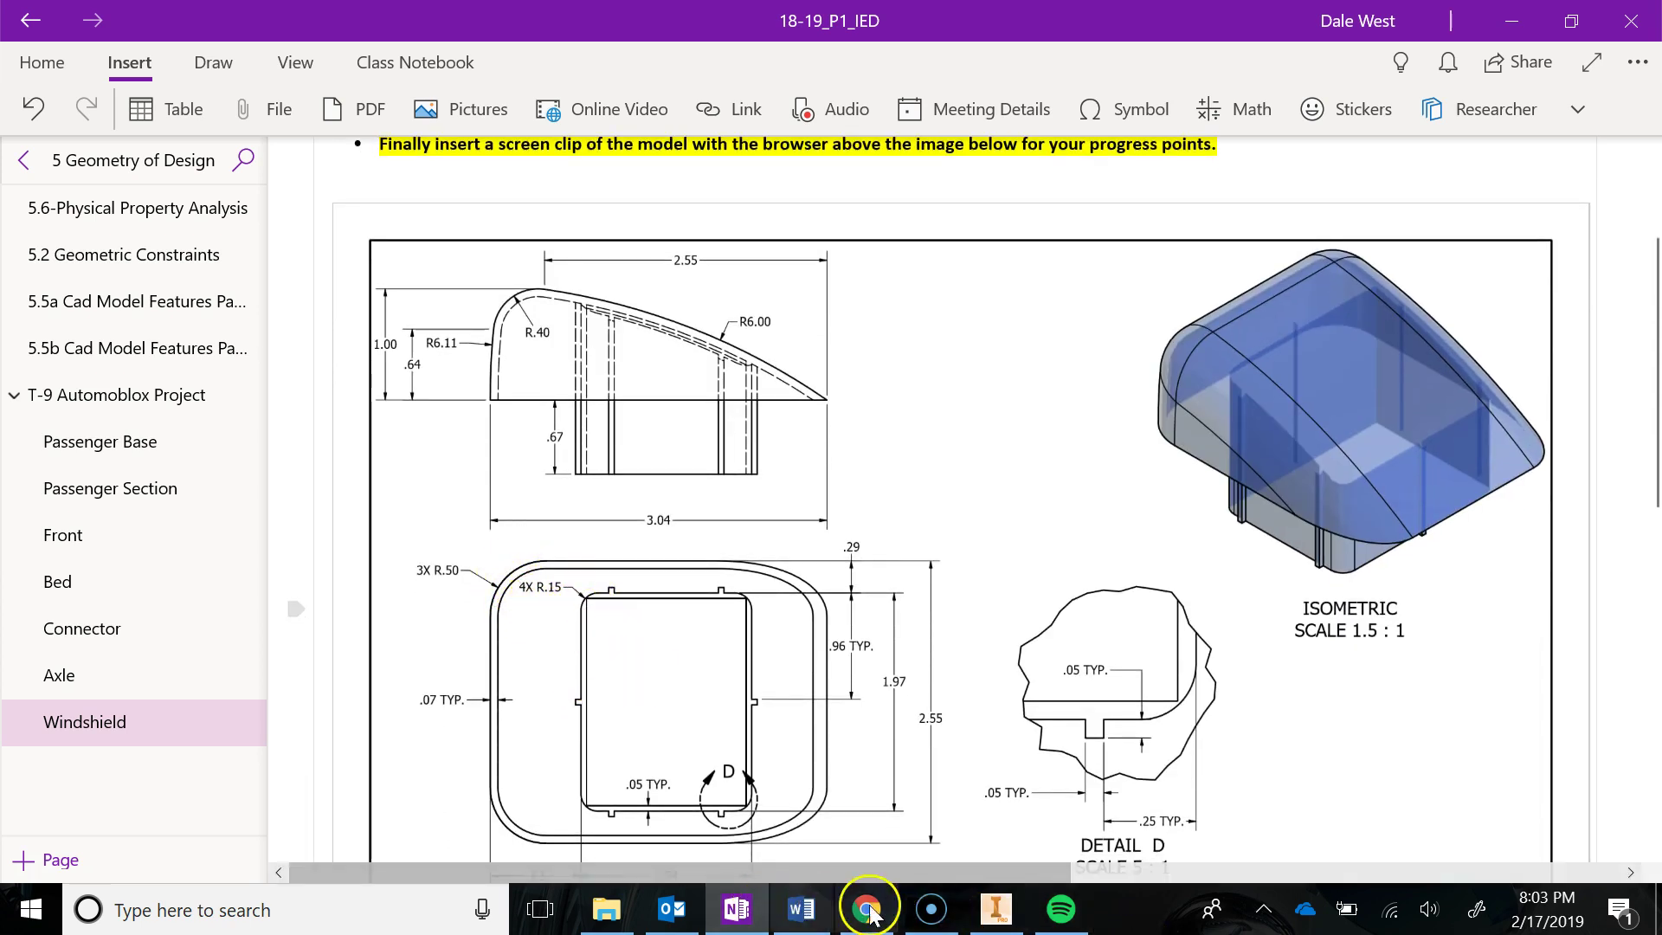
left_click(987, 913)
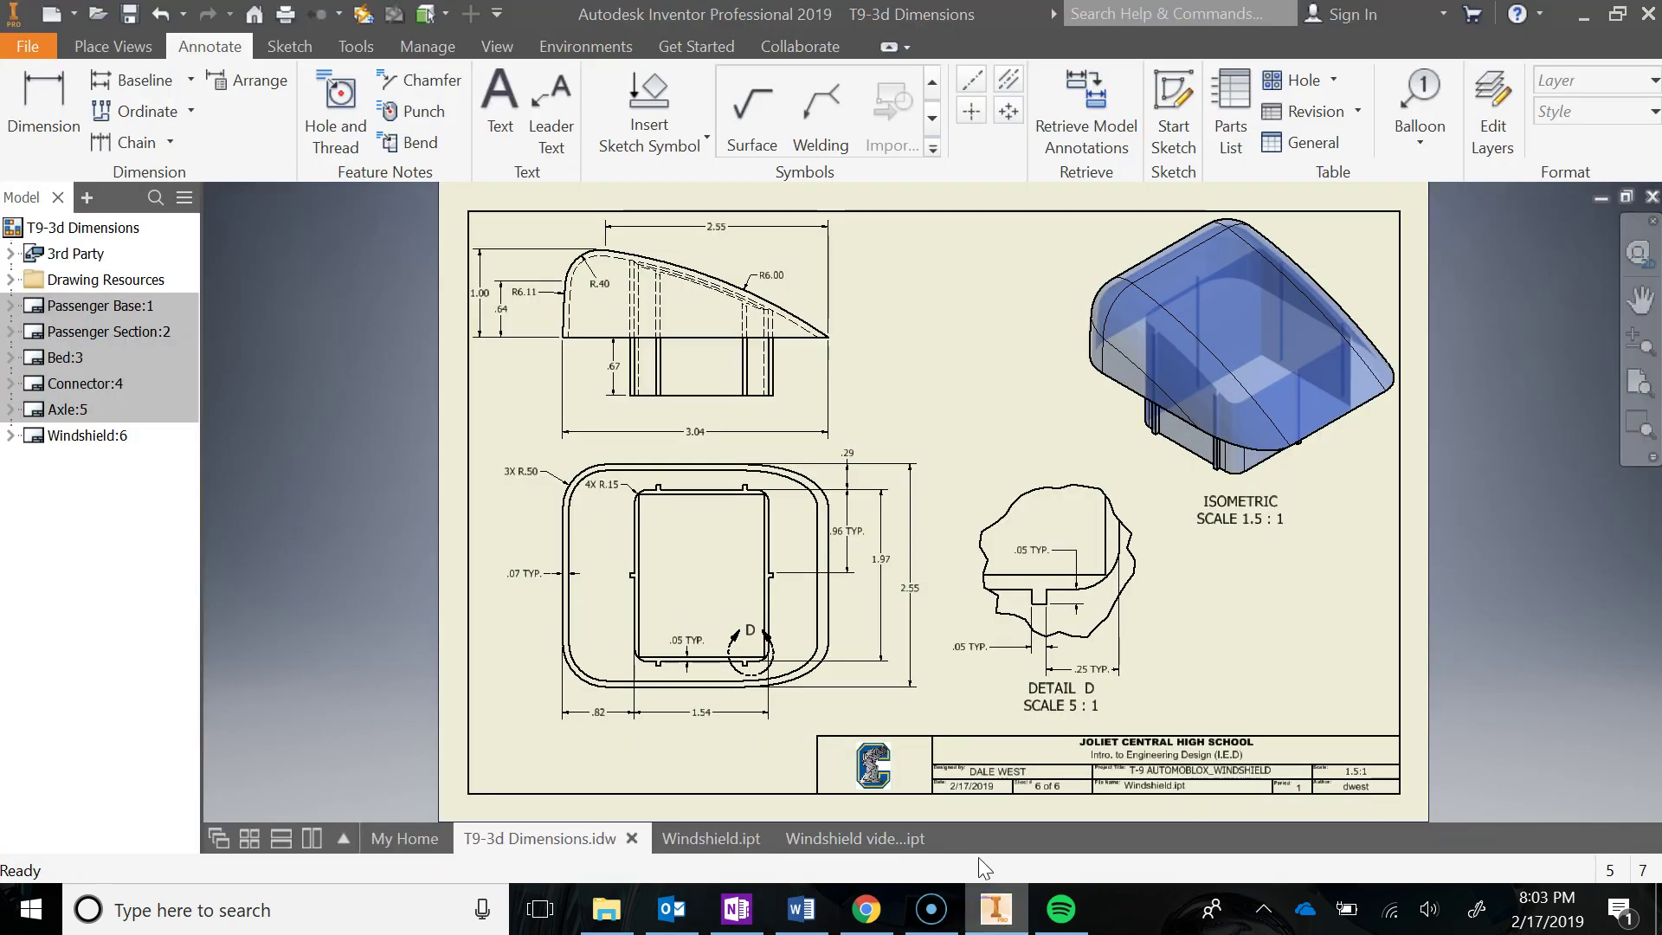
left_click(831, 838)
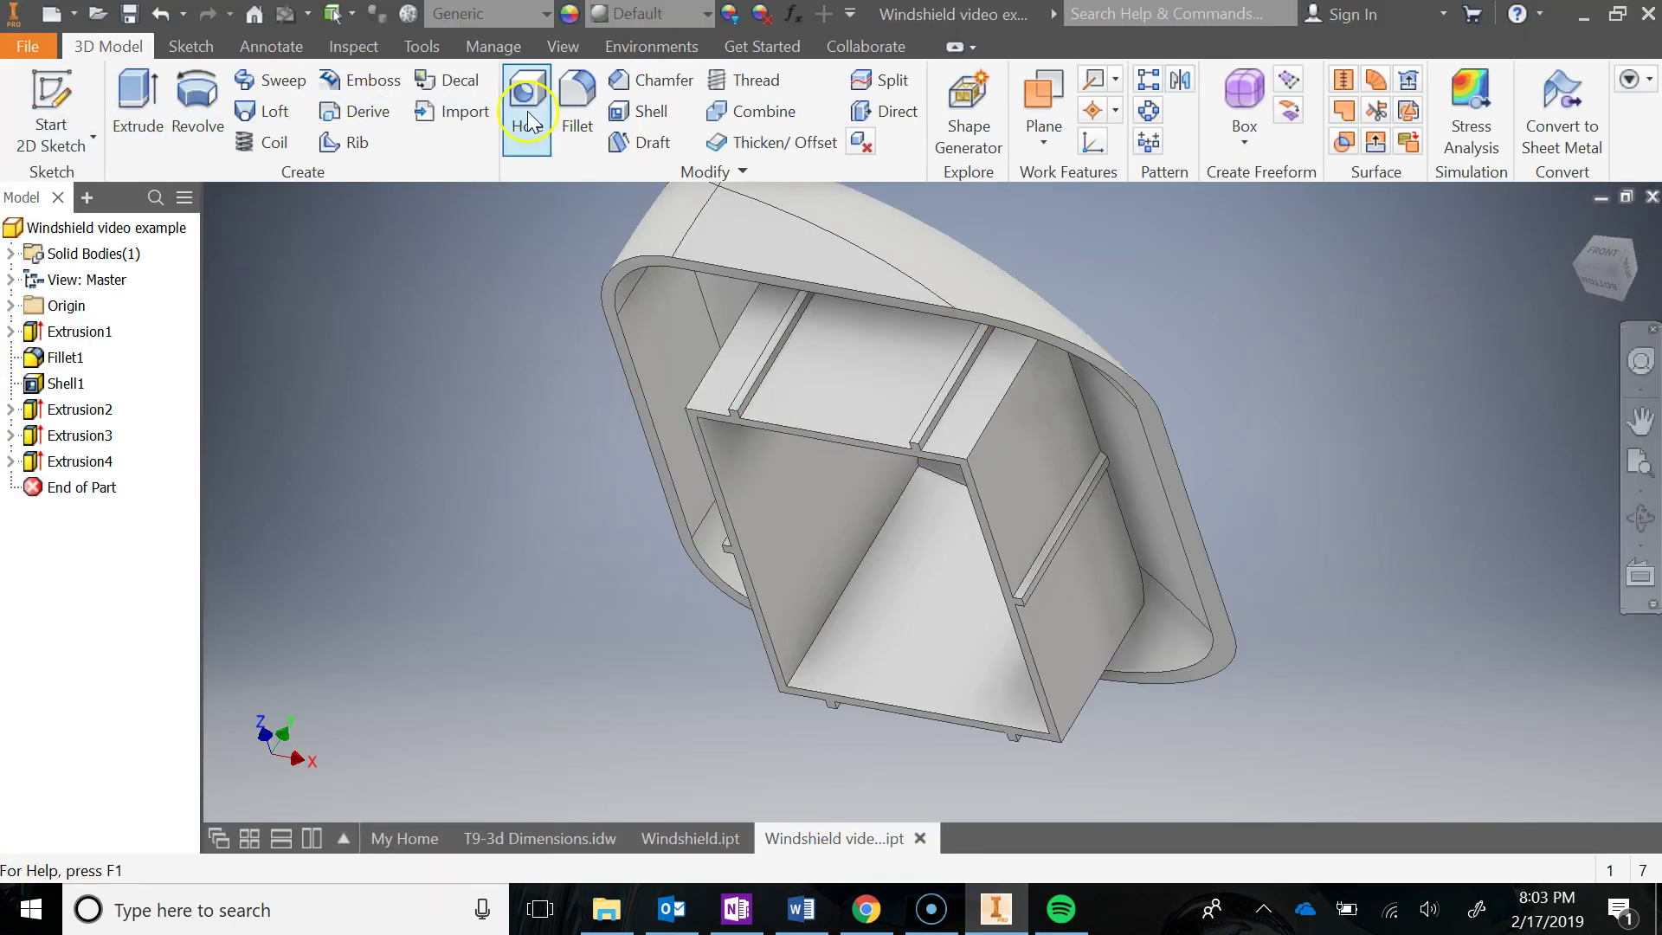
Fillet the rectangular frame's outer corner edges with a constant 0.15 in radius
left_click(578, 105)
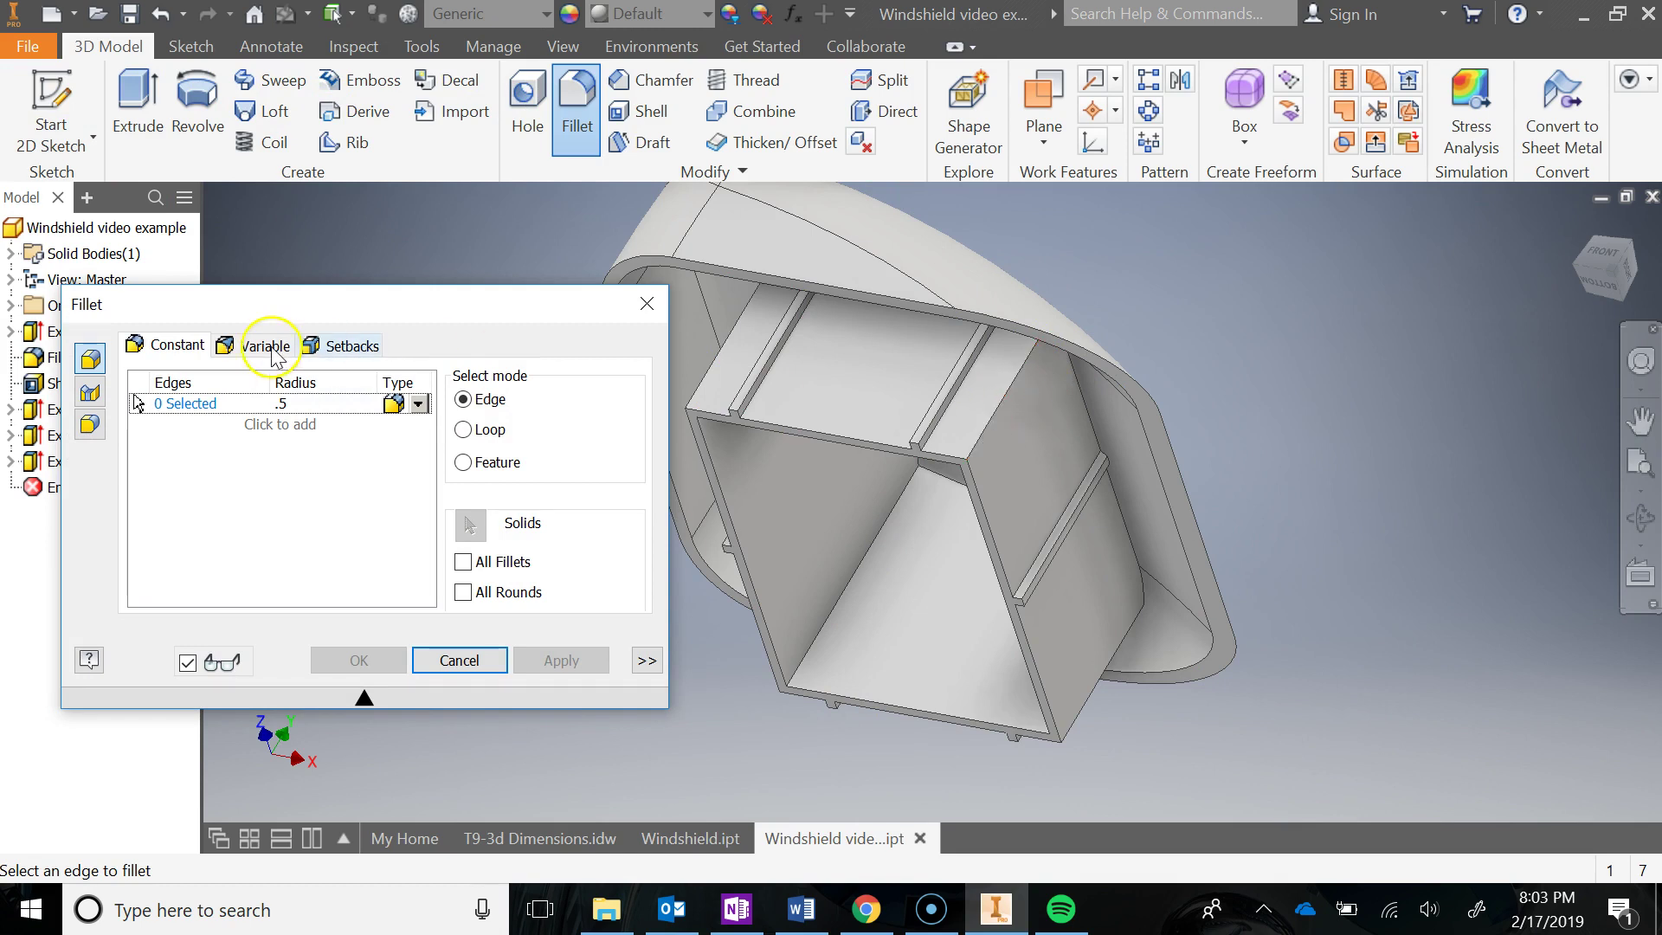
left_click(290, 405)
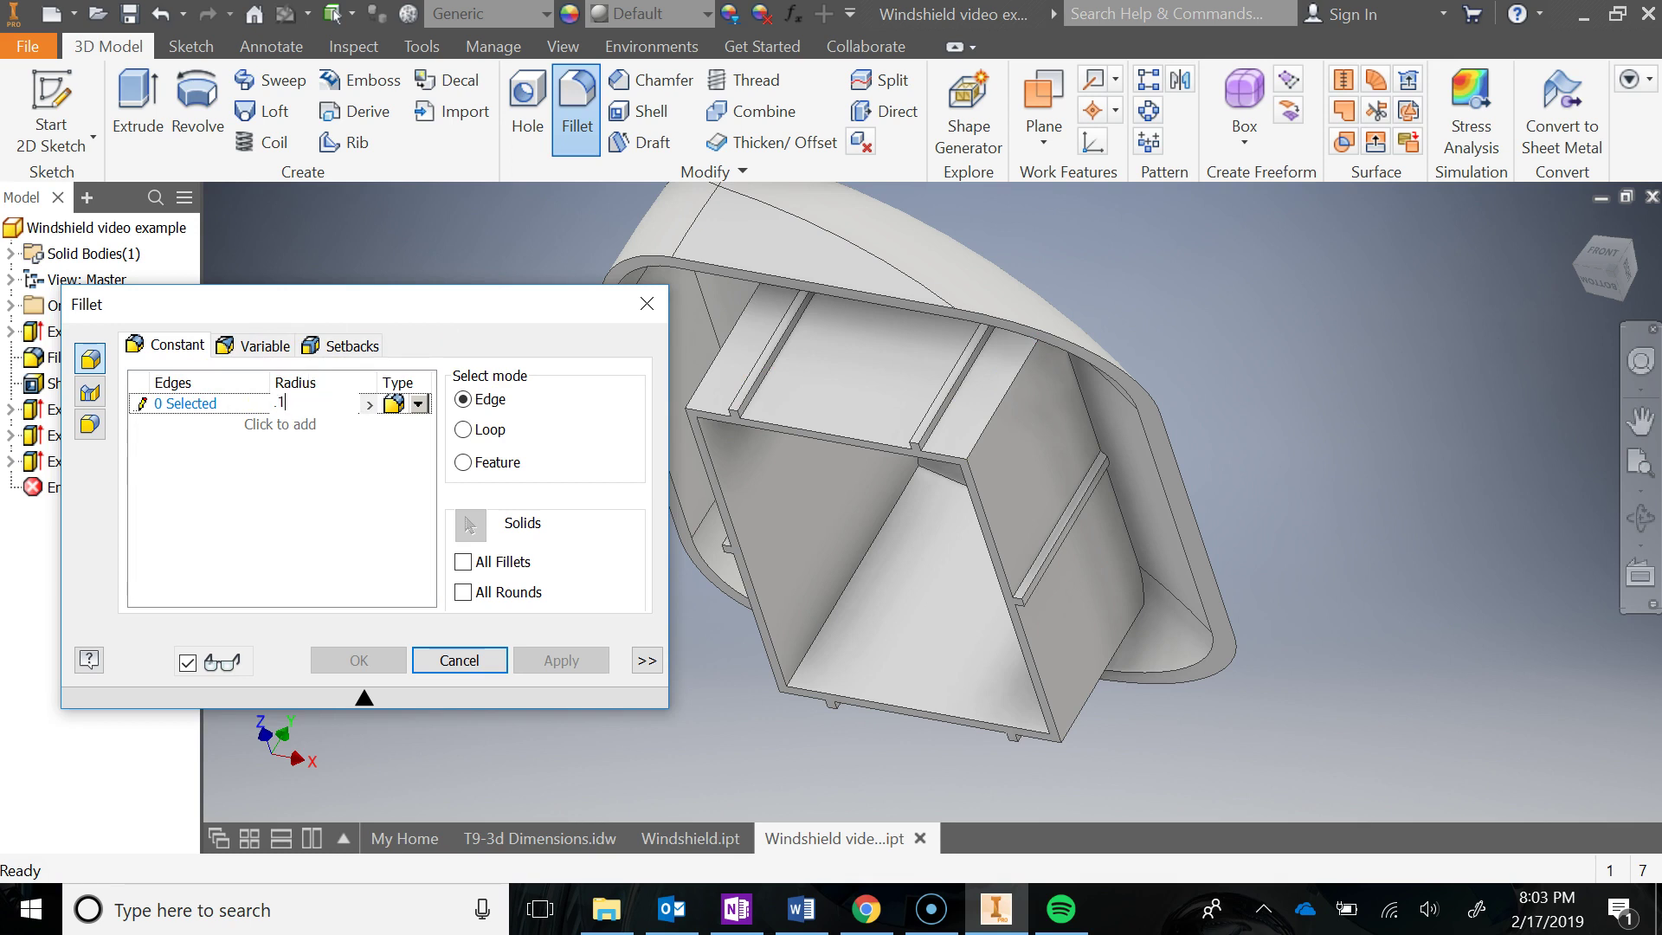
left_click(877, 424)
left_click(984, 437)
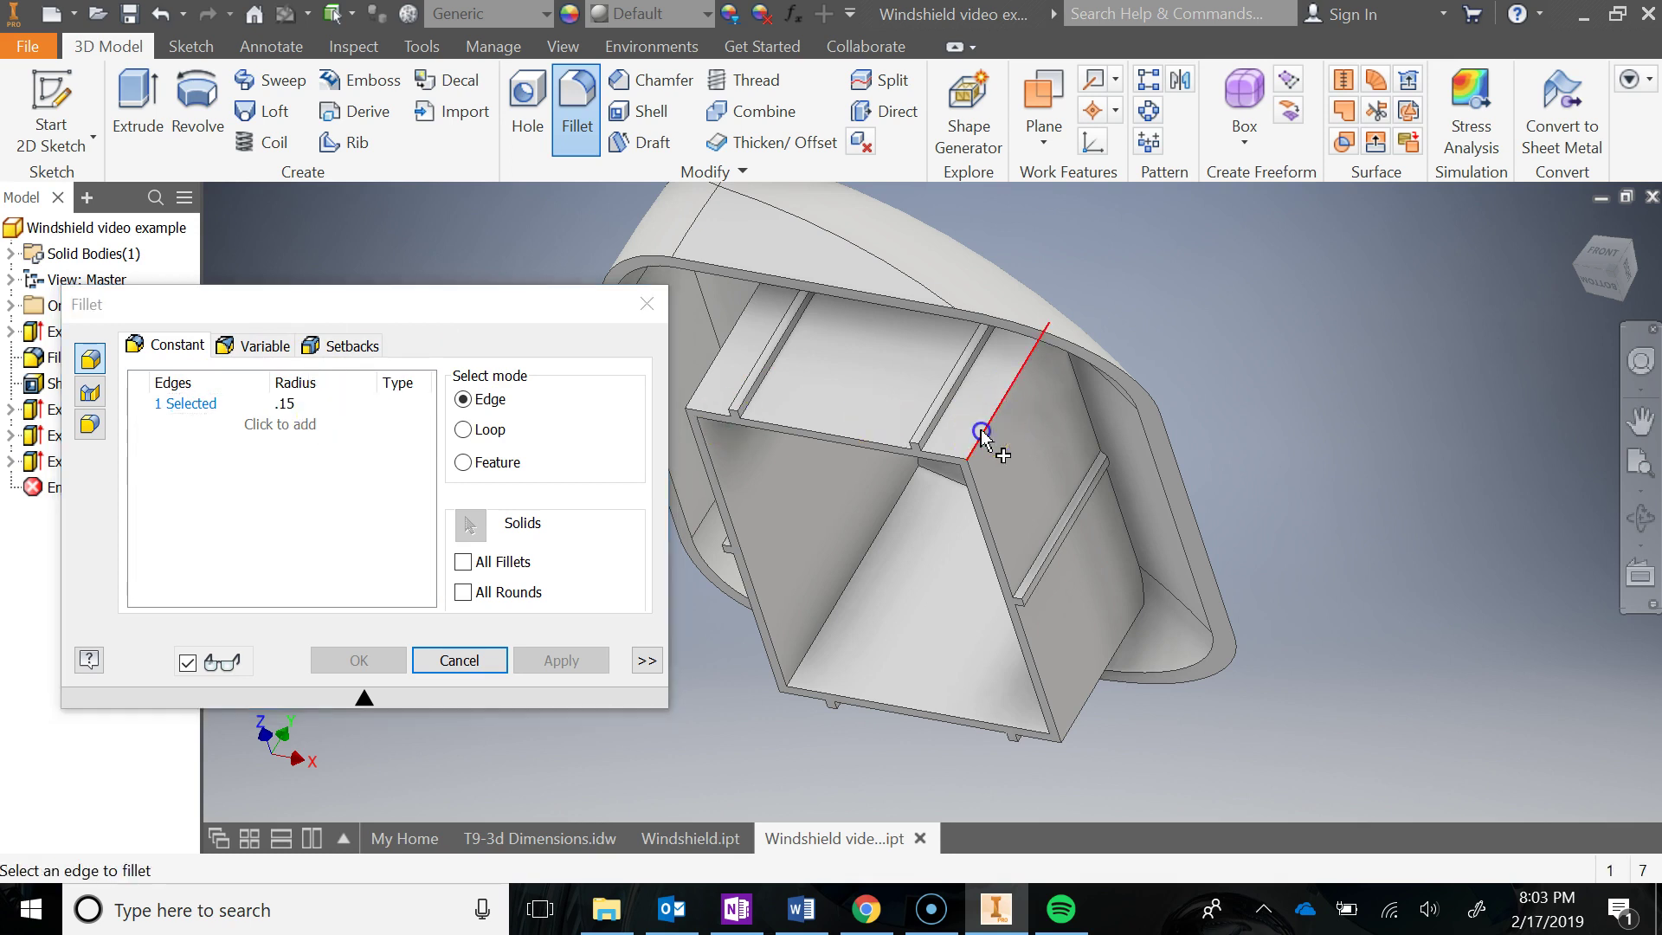
middle_click_drag(861, 487, 1213, 501)
left_click(1043, 463)
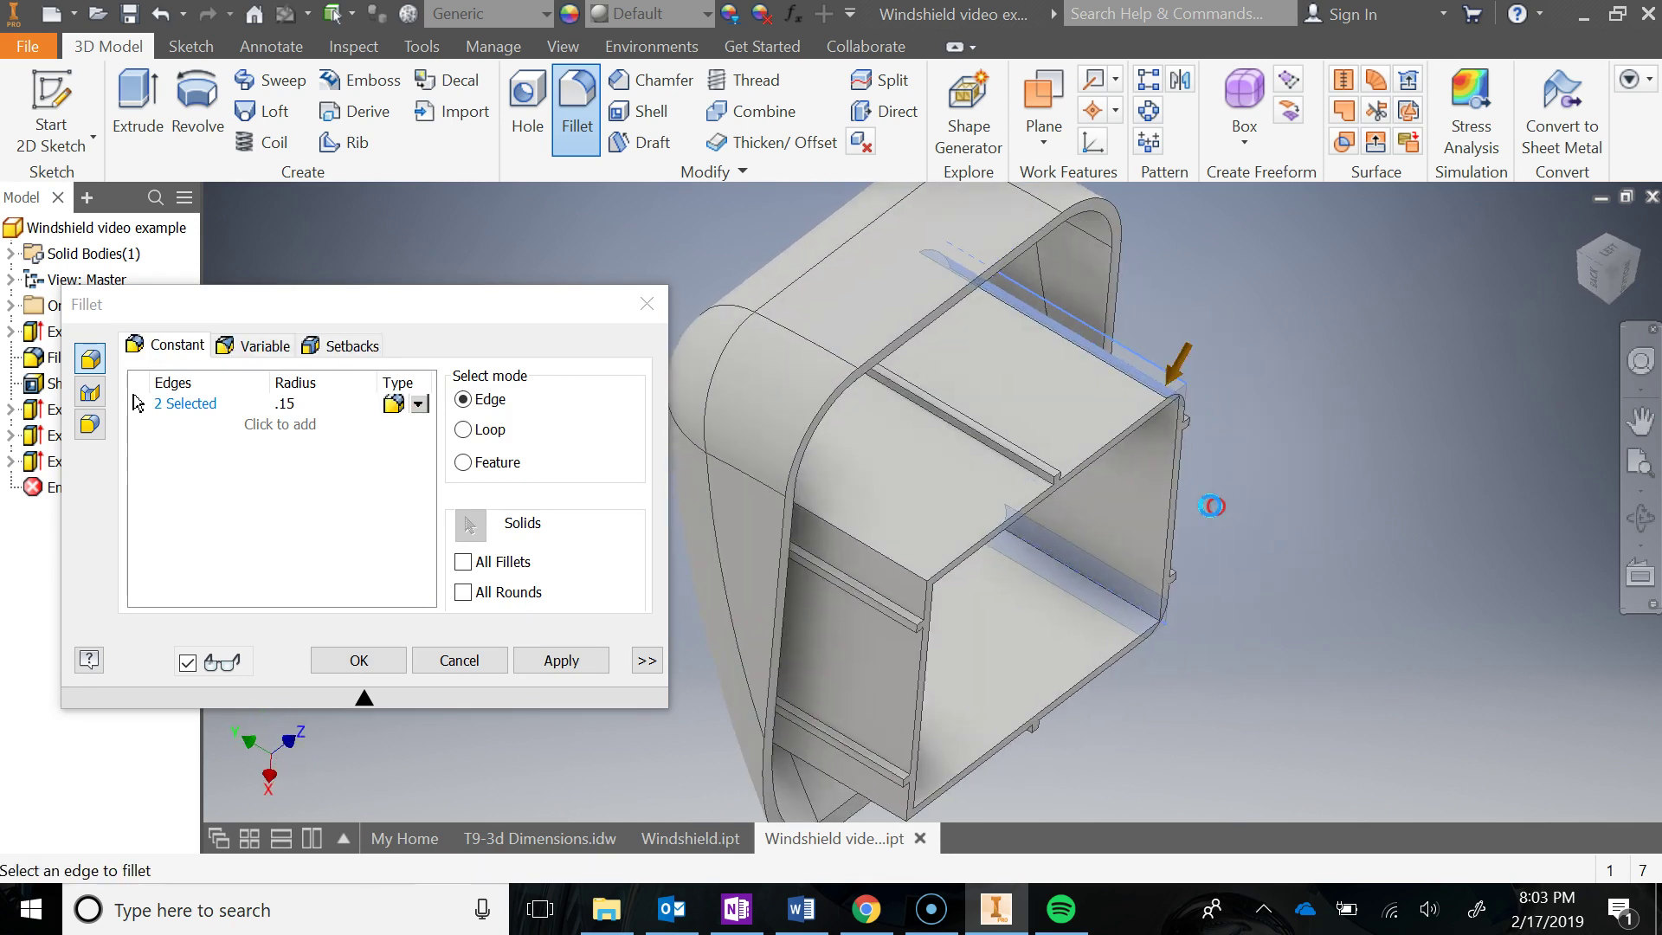
left_click(856, 534)
middle_click_drag(857, 535, 937, 620, "shift")
left_click(938, 610)
middle_click_drag(1094, 582, 820, 557, "shift")
left_click(571, 660)
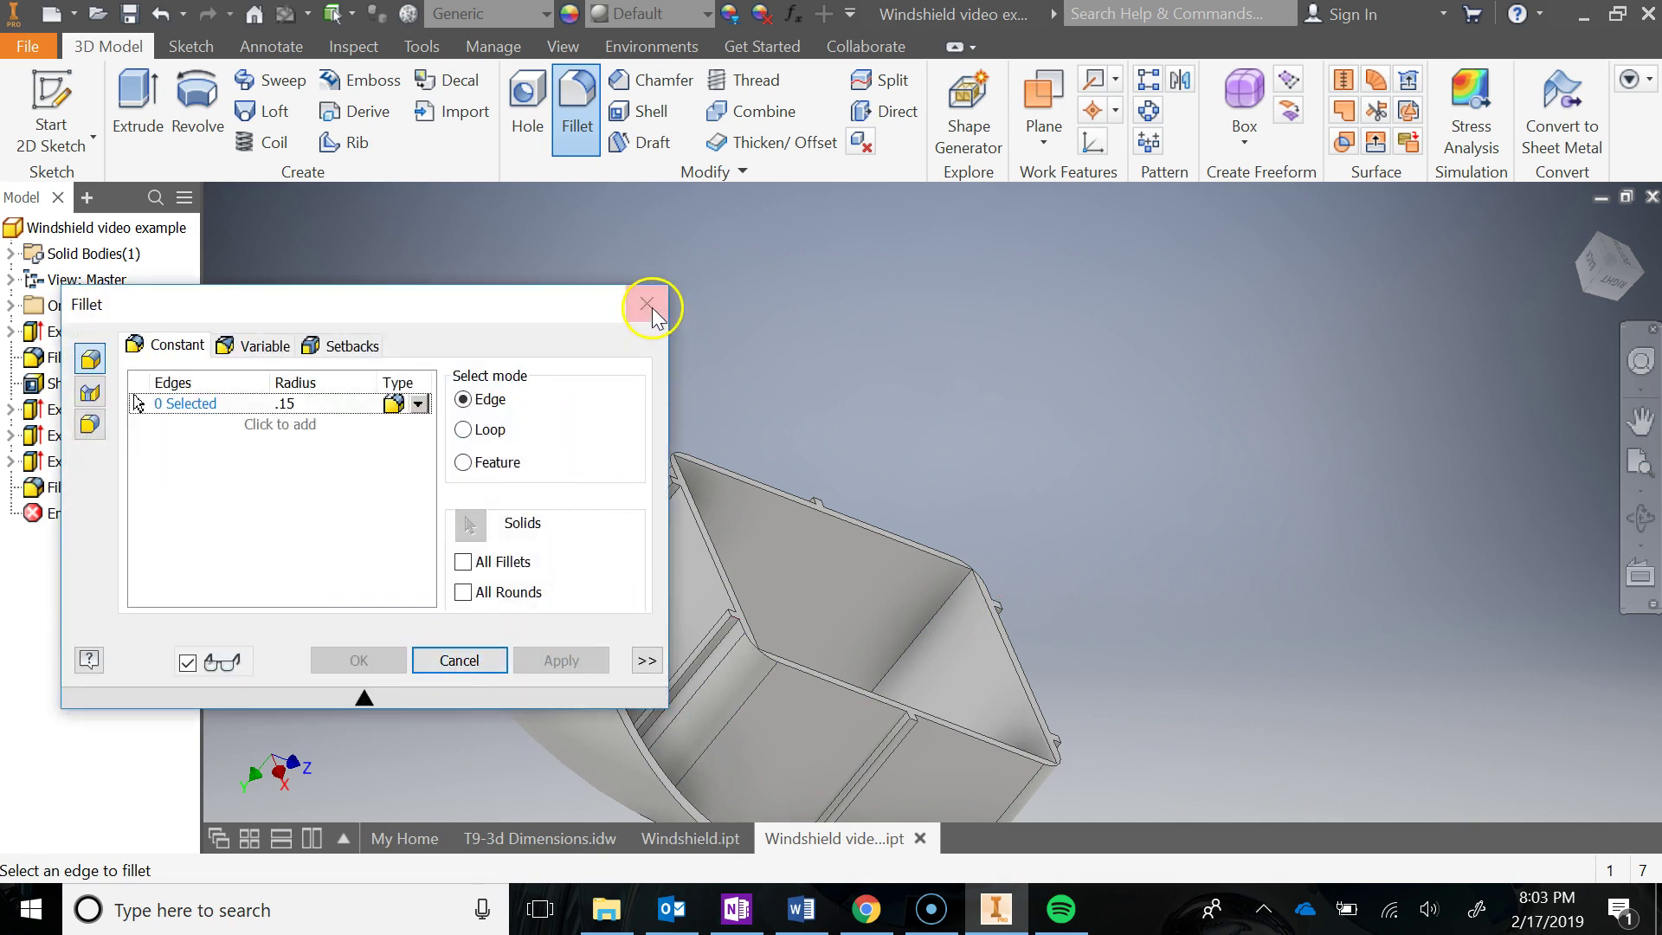
left_click(648, 305)
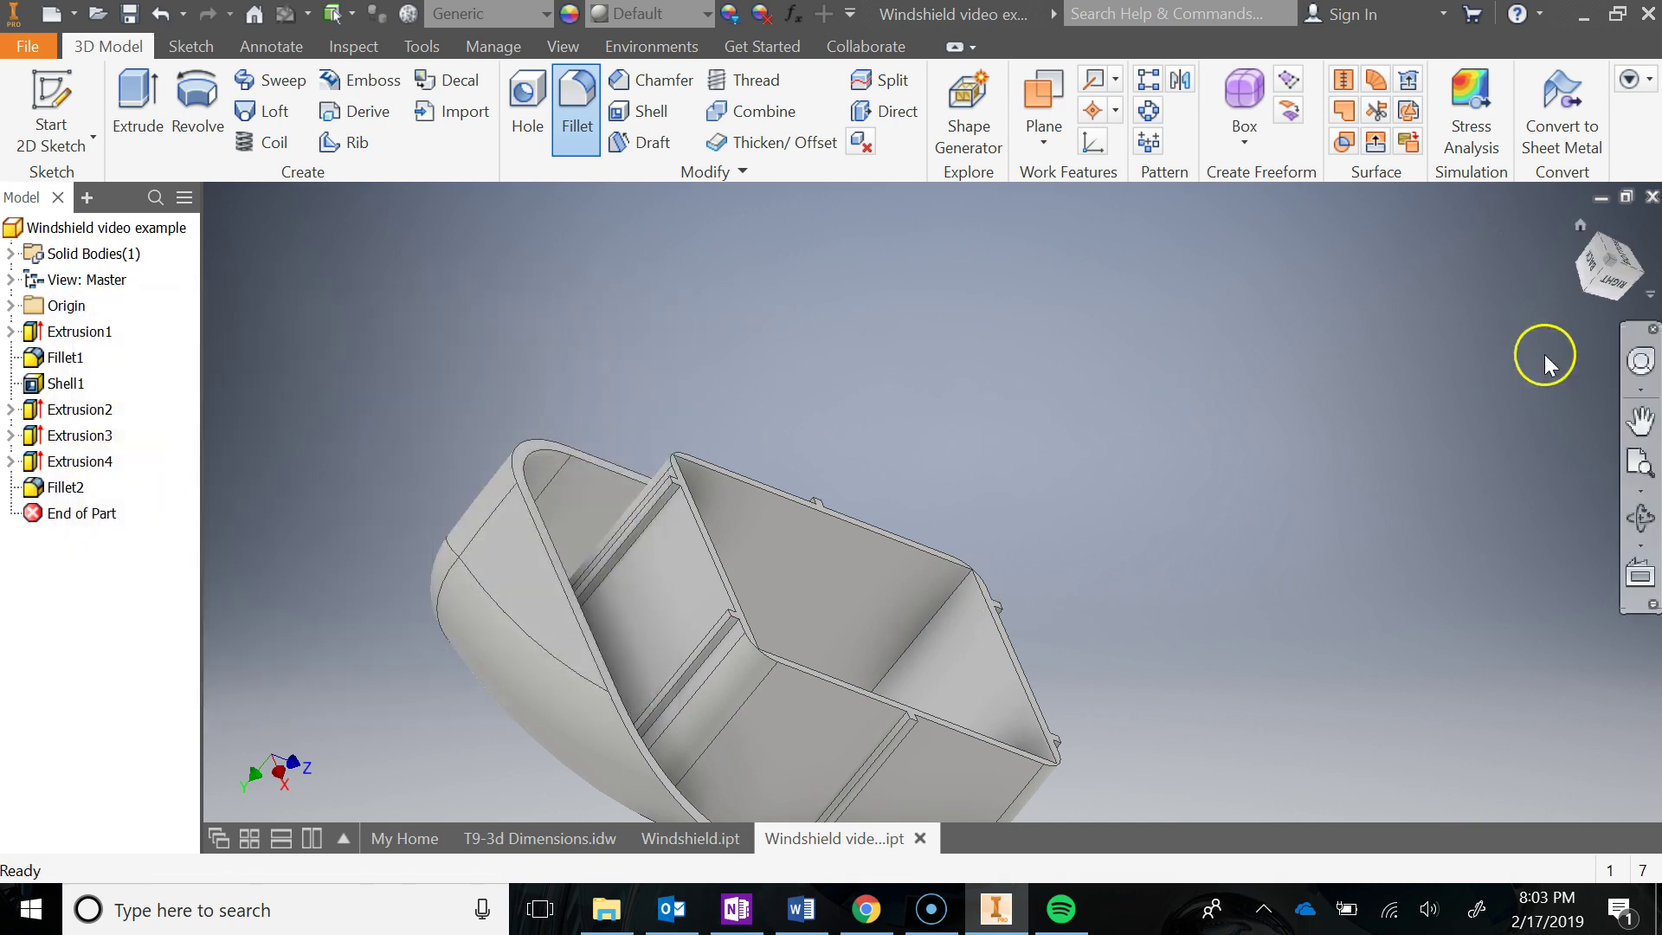
Return the model to its home view and assign ABS Plastic as the part's material
left_click(1582, 226)
left_click(1582, 227)
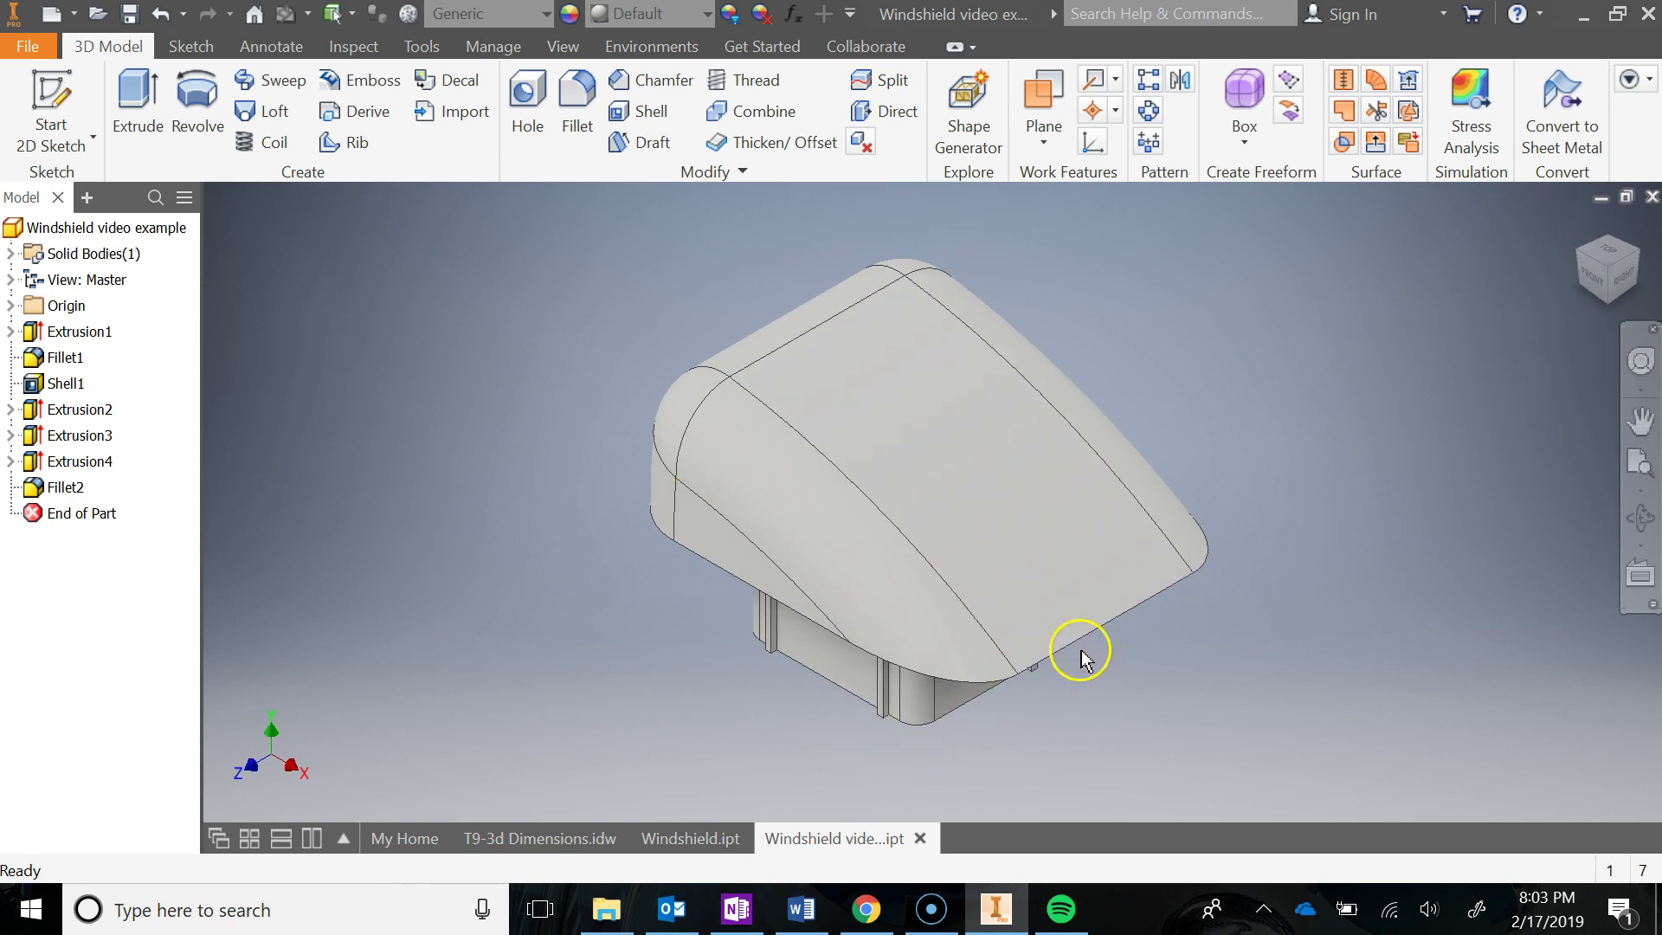
left_click(538, 17)
scroll(529, 35, "up", 10)
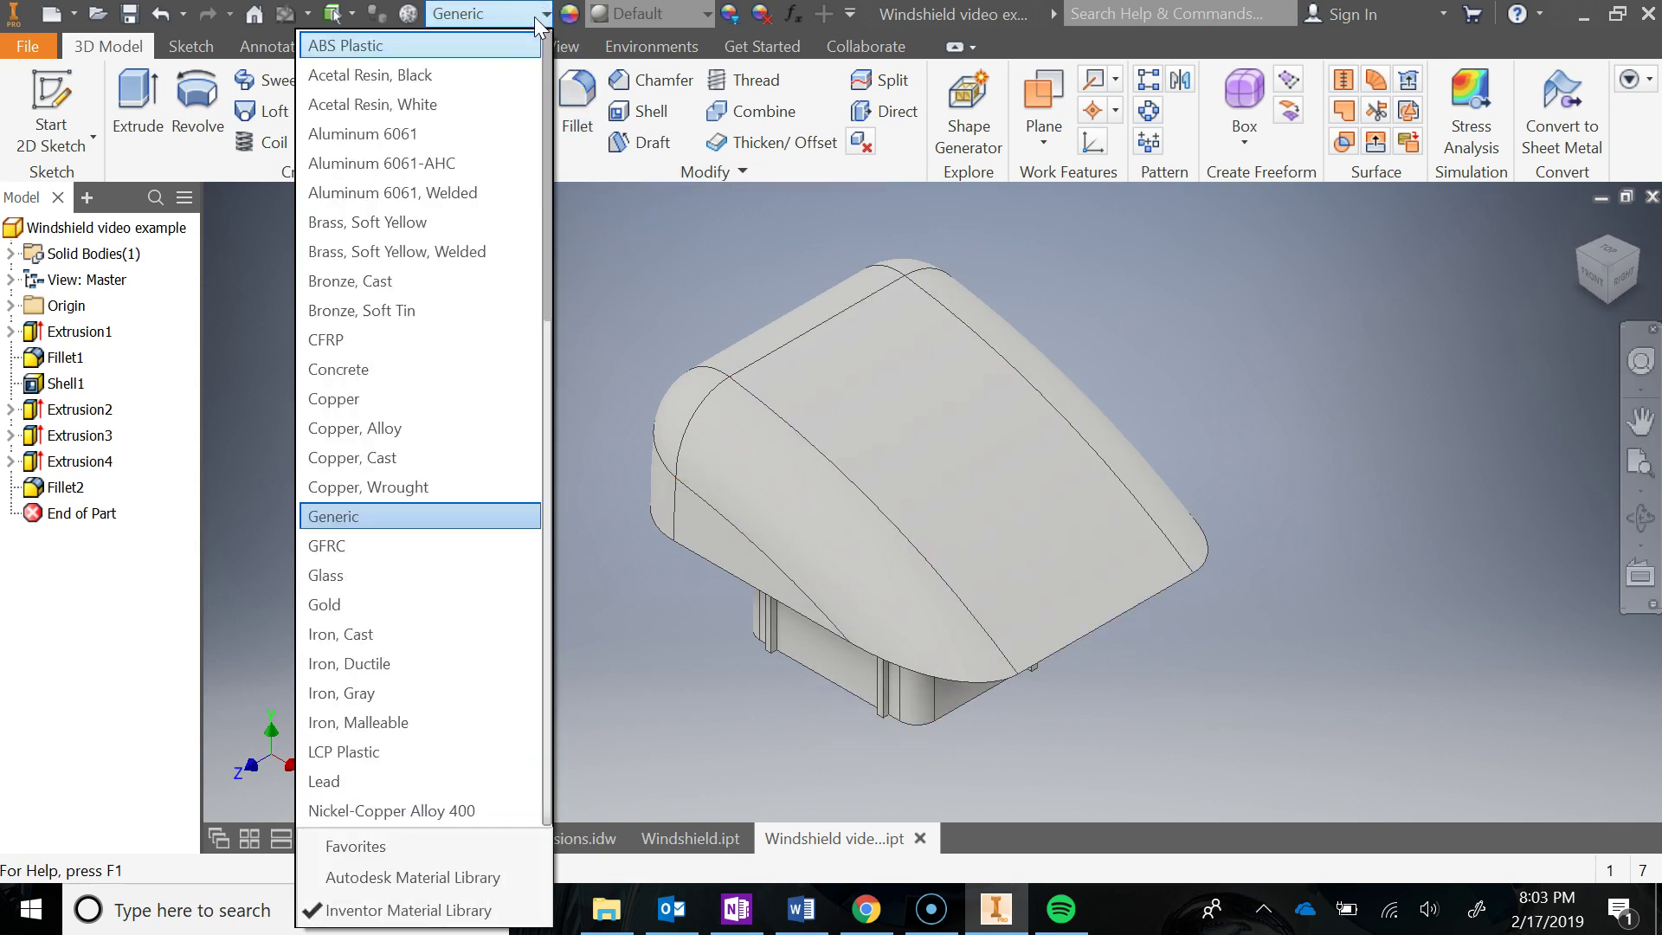
left_click(528, 39)
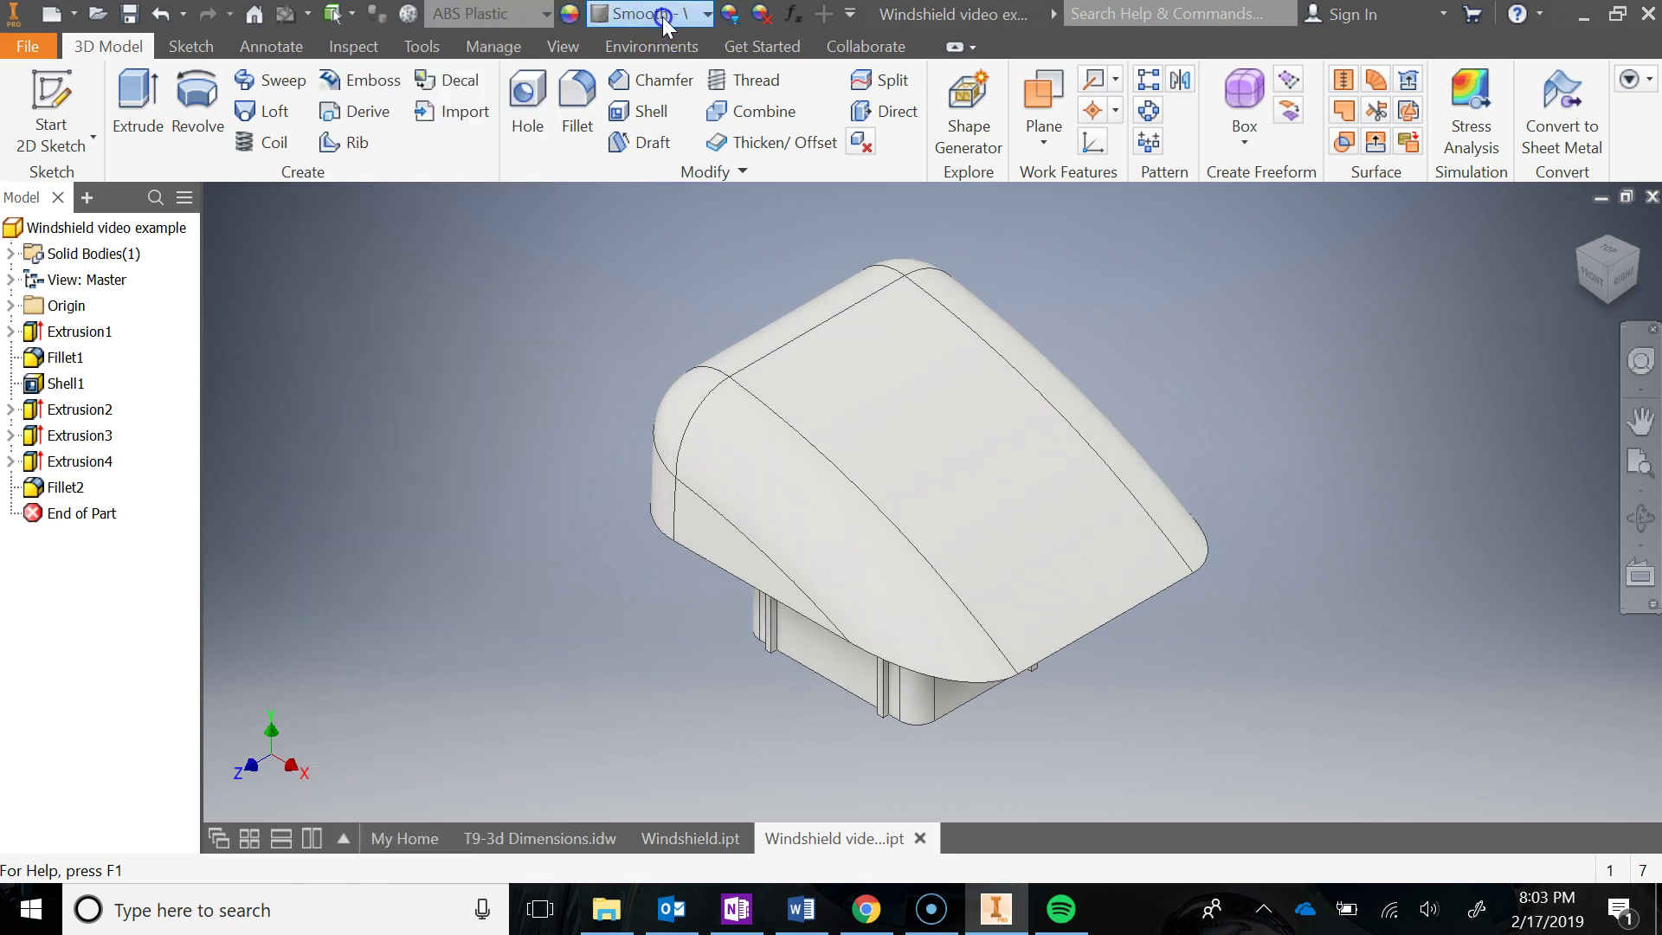
Apply the Clear - Blue appearance to the windshield part
left_click(708, 15)
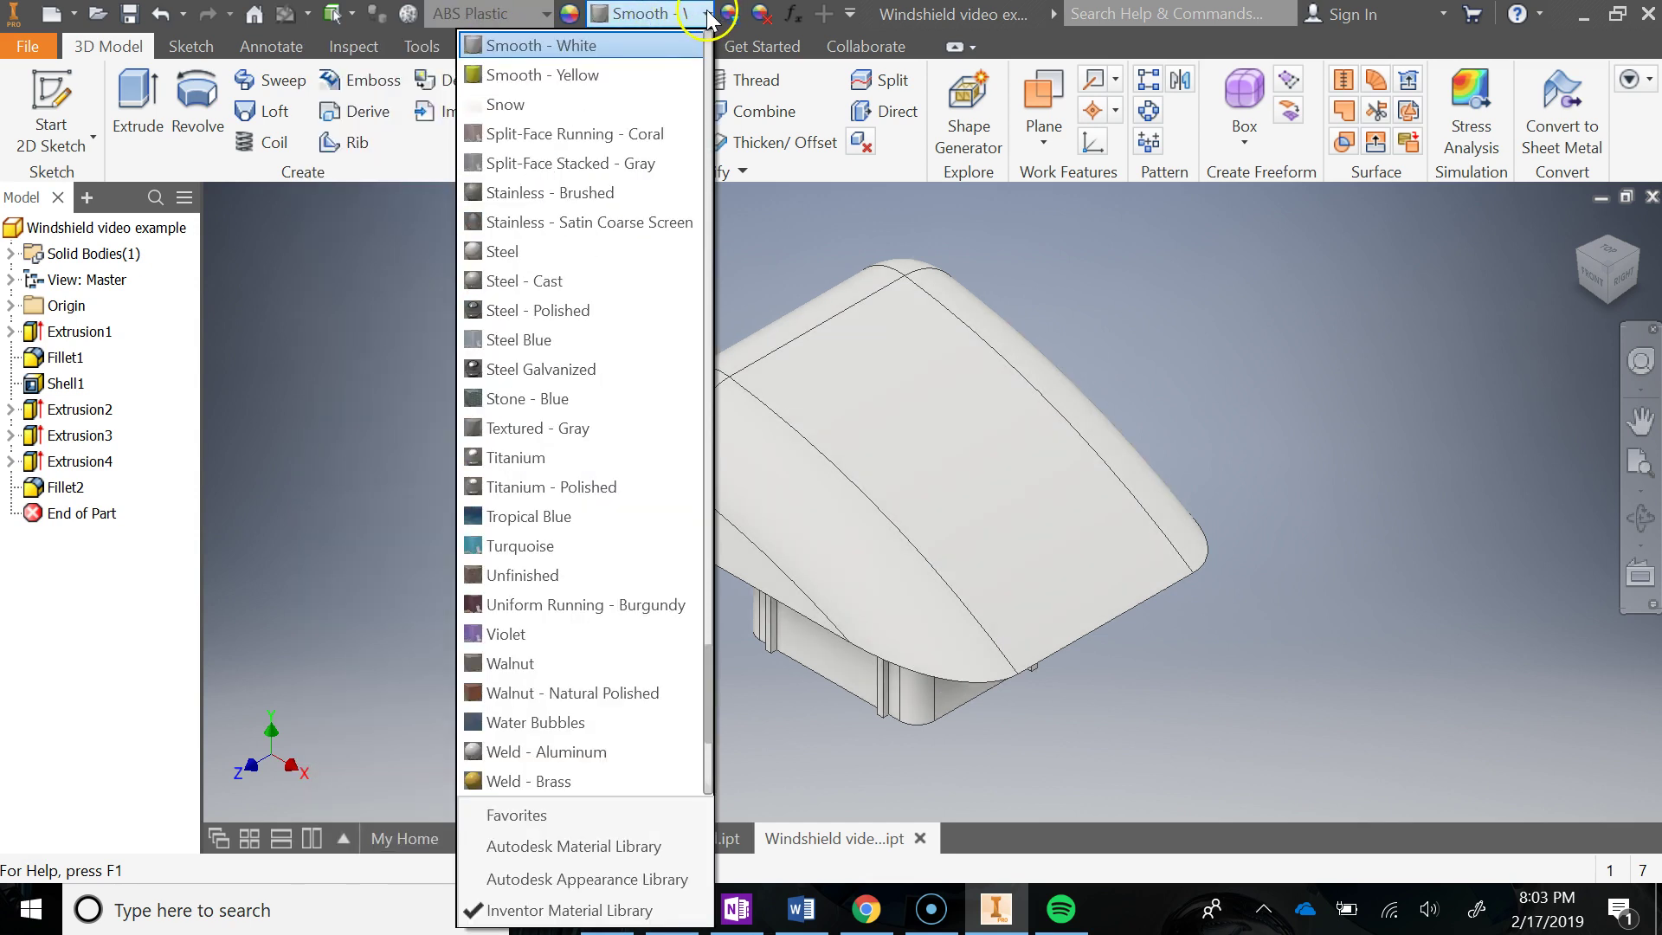
scroll(697, 41, "up", 20)
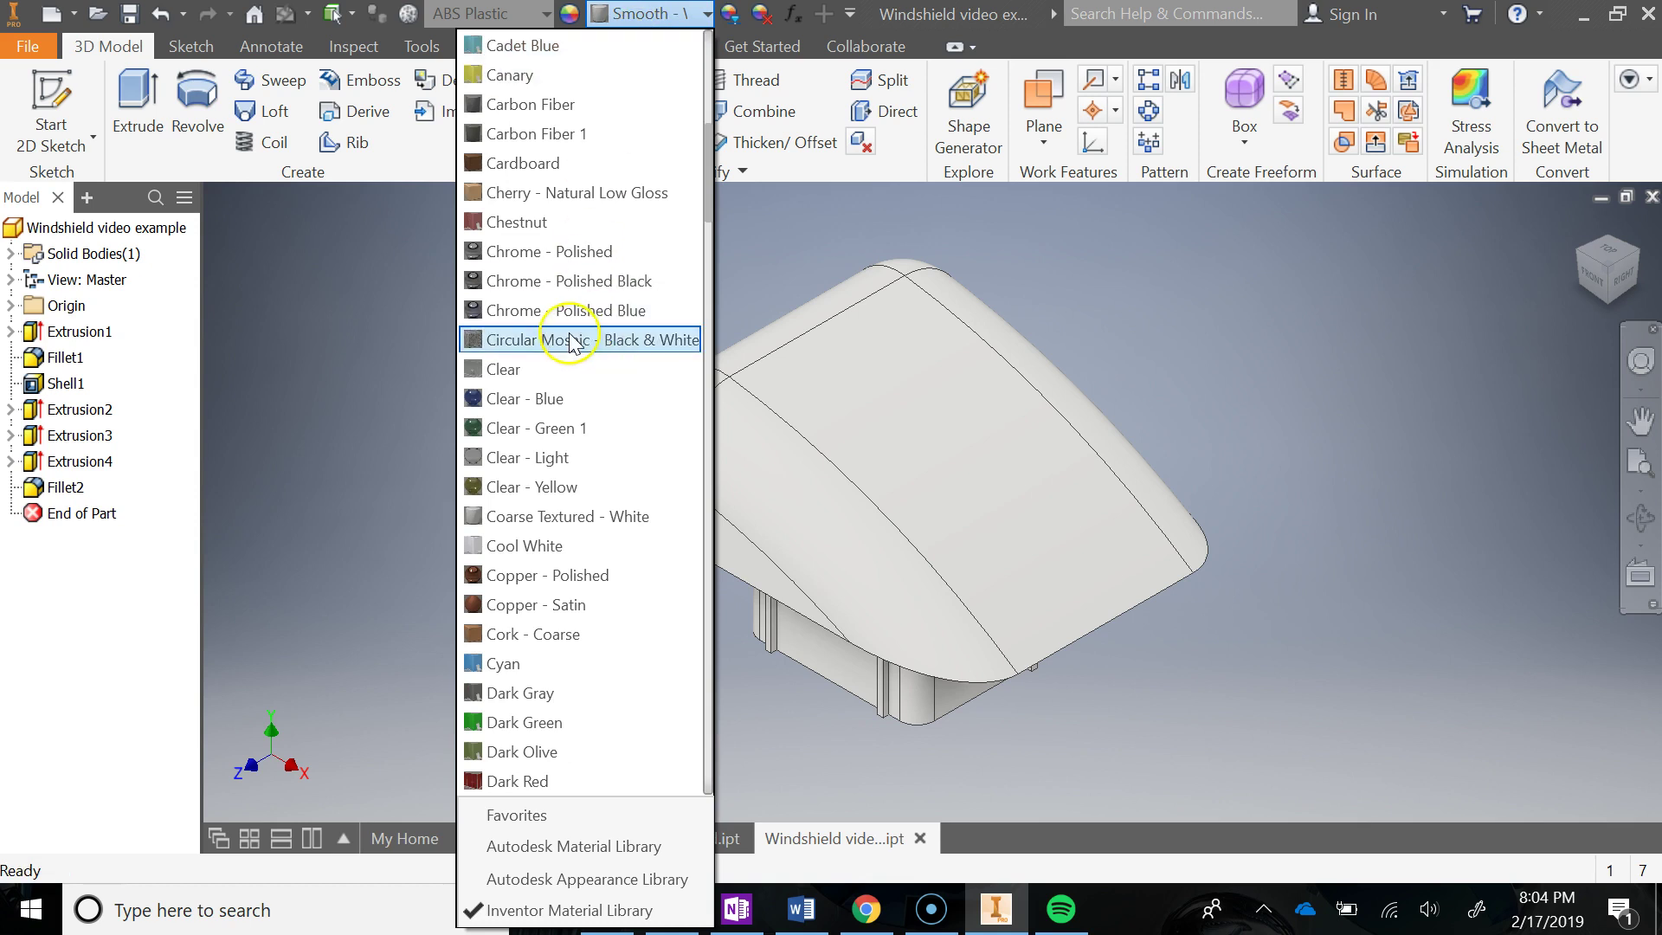
left_click(596, 431)
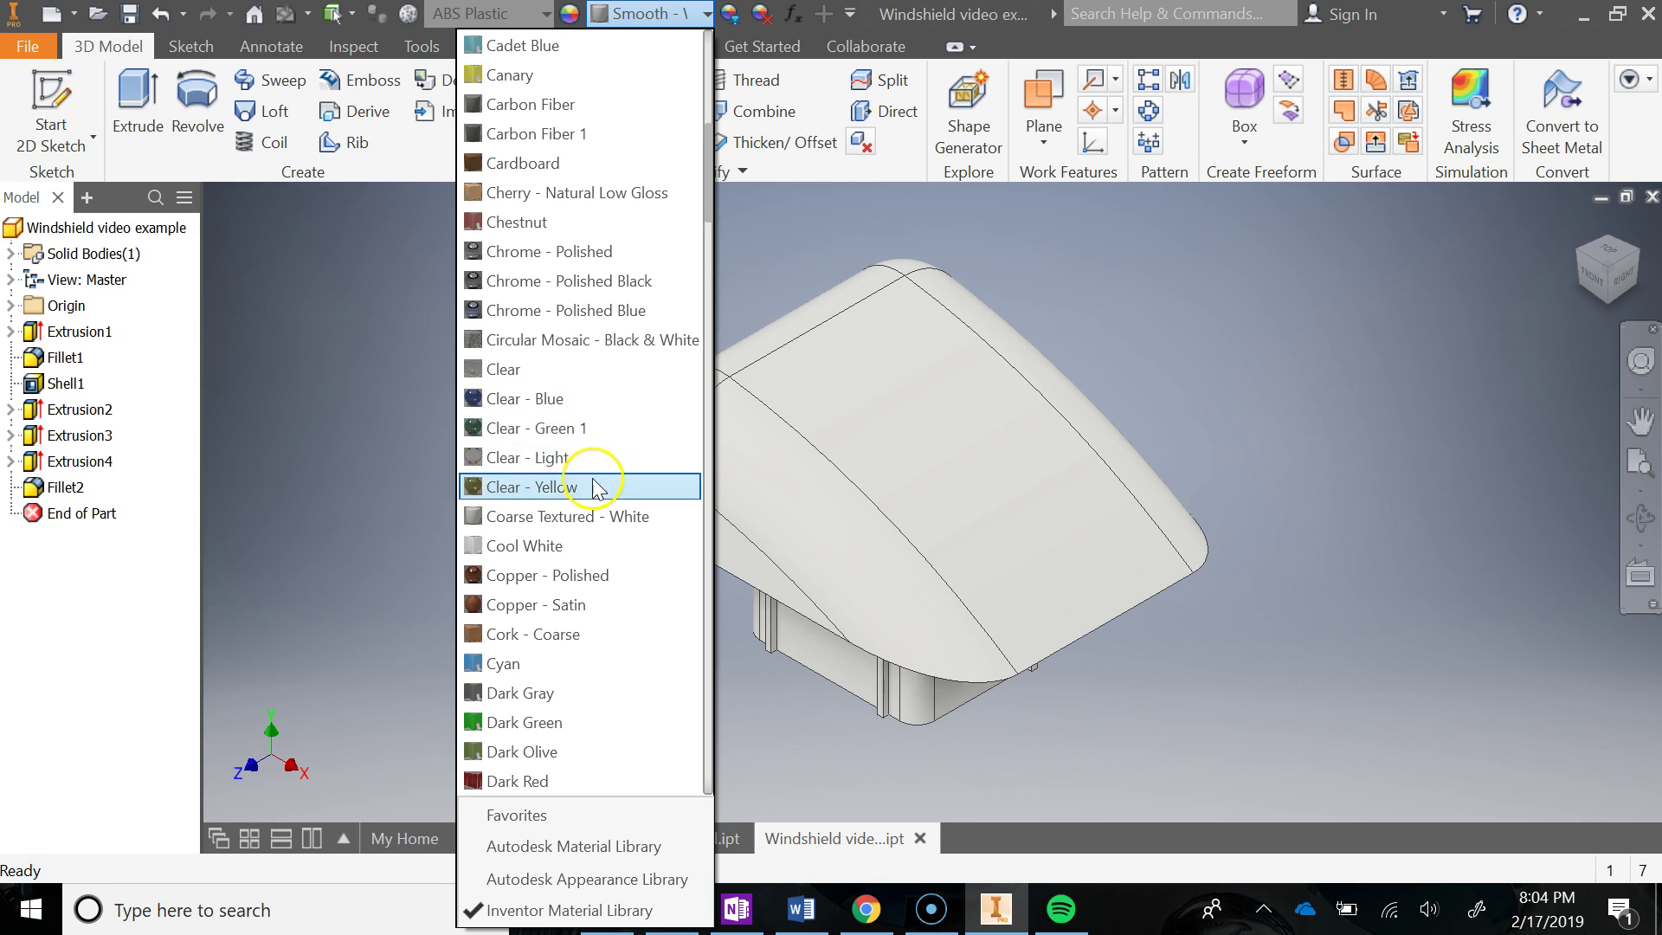
left_click(585, 463)
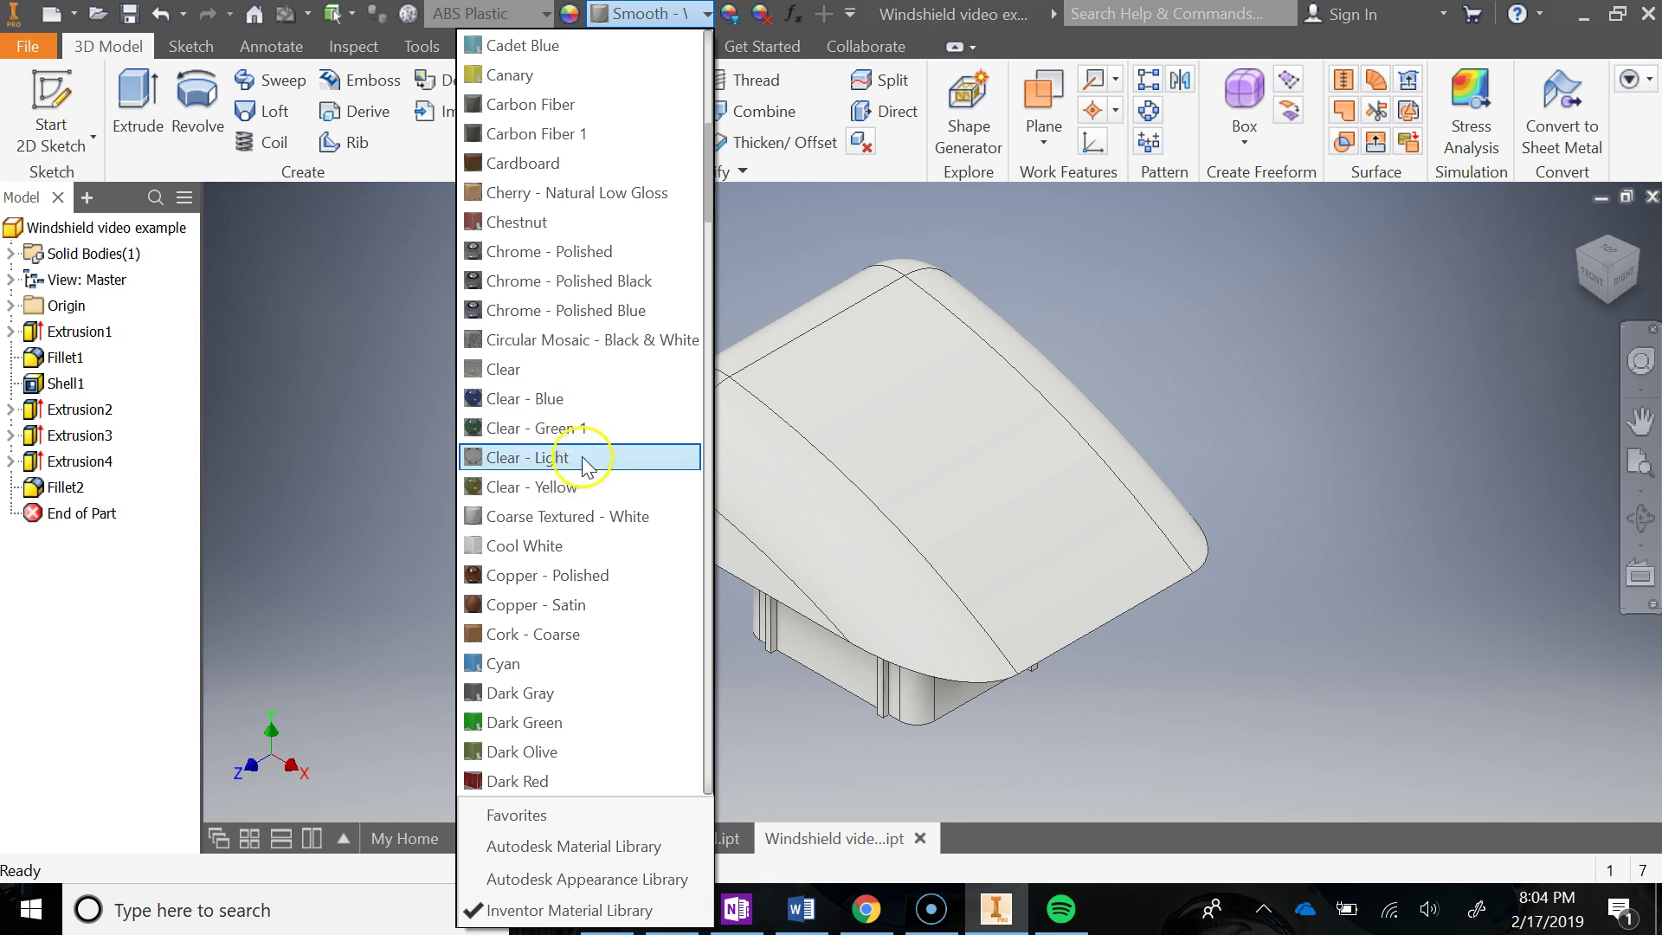
left_click(556, 398)
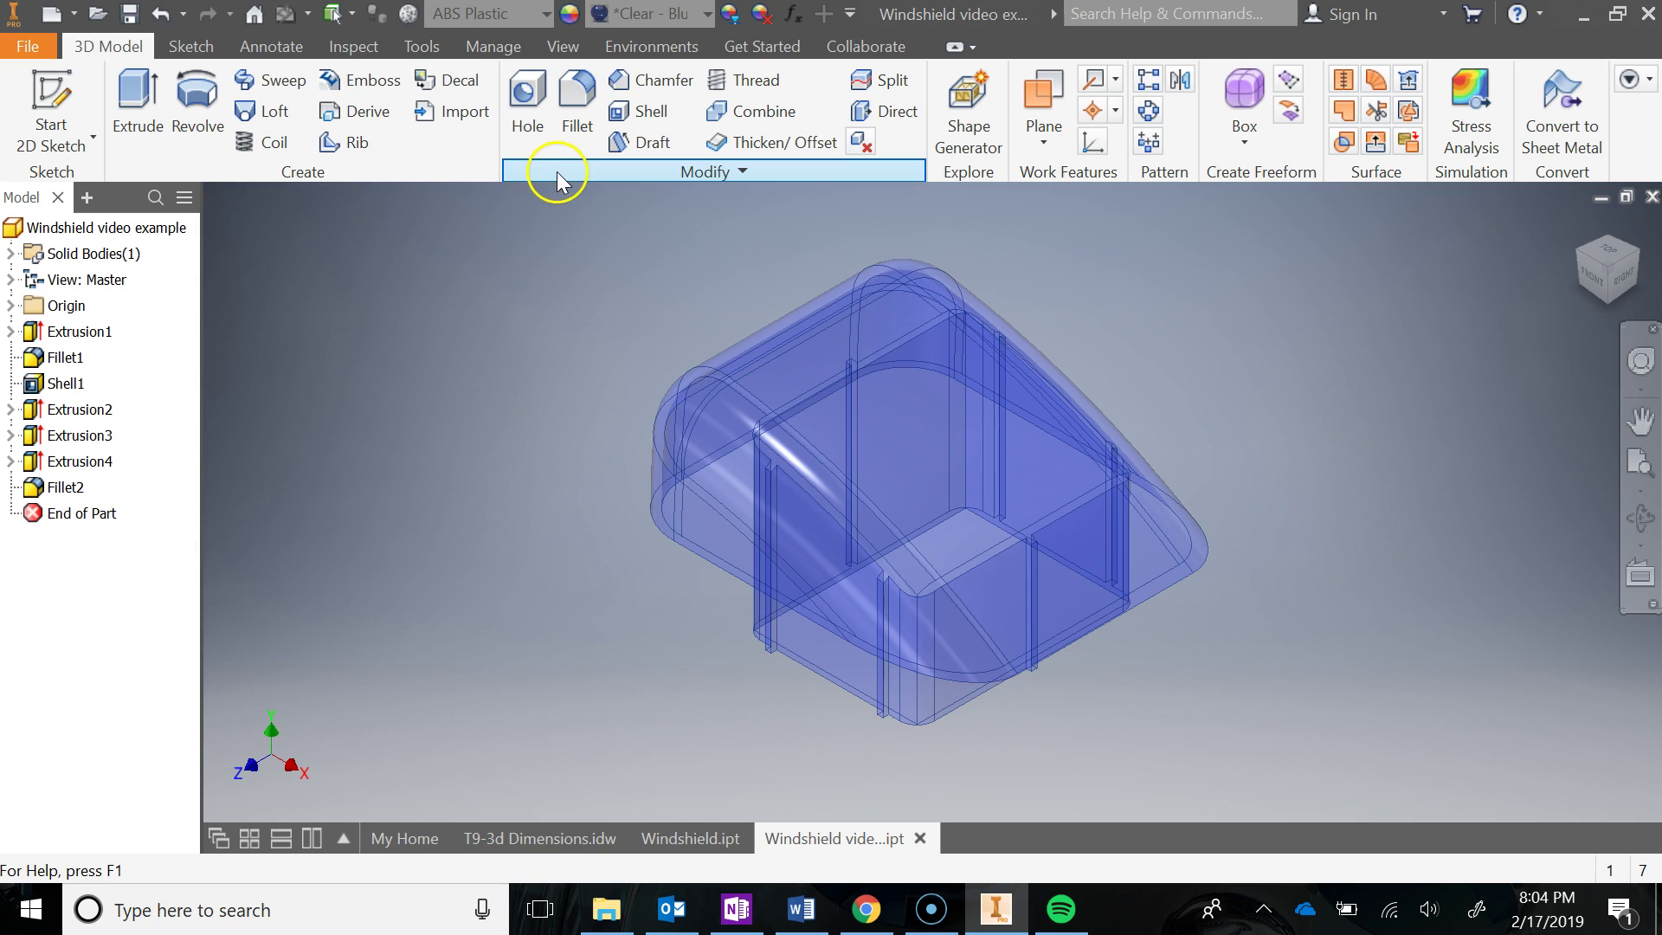
left_click(703, 18)
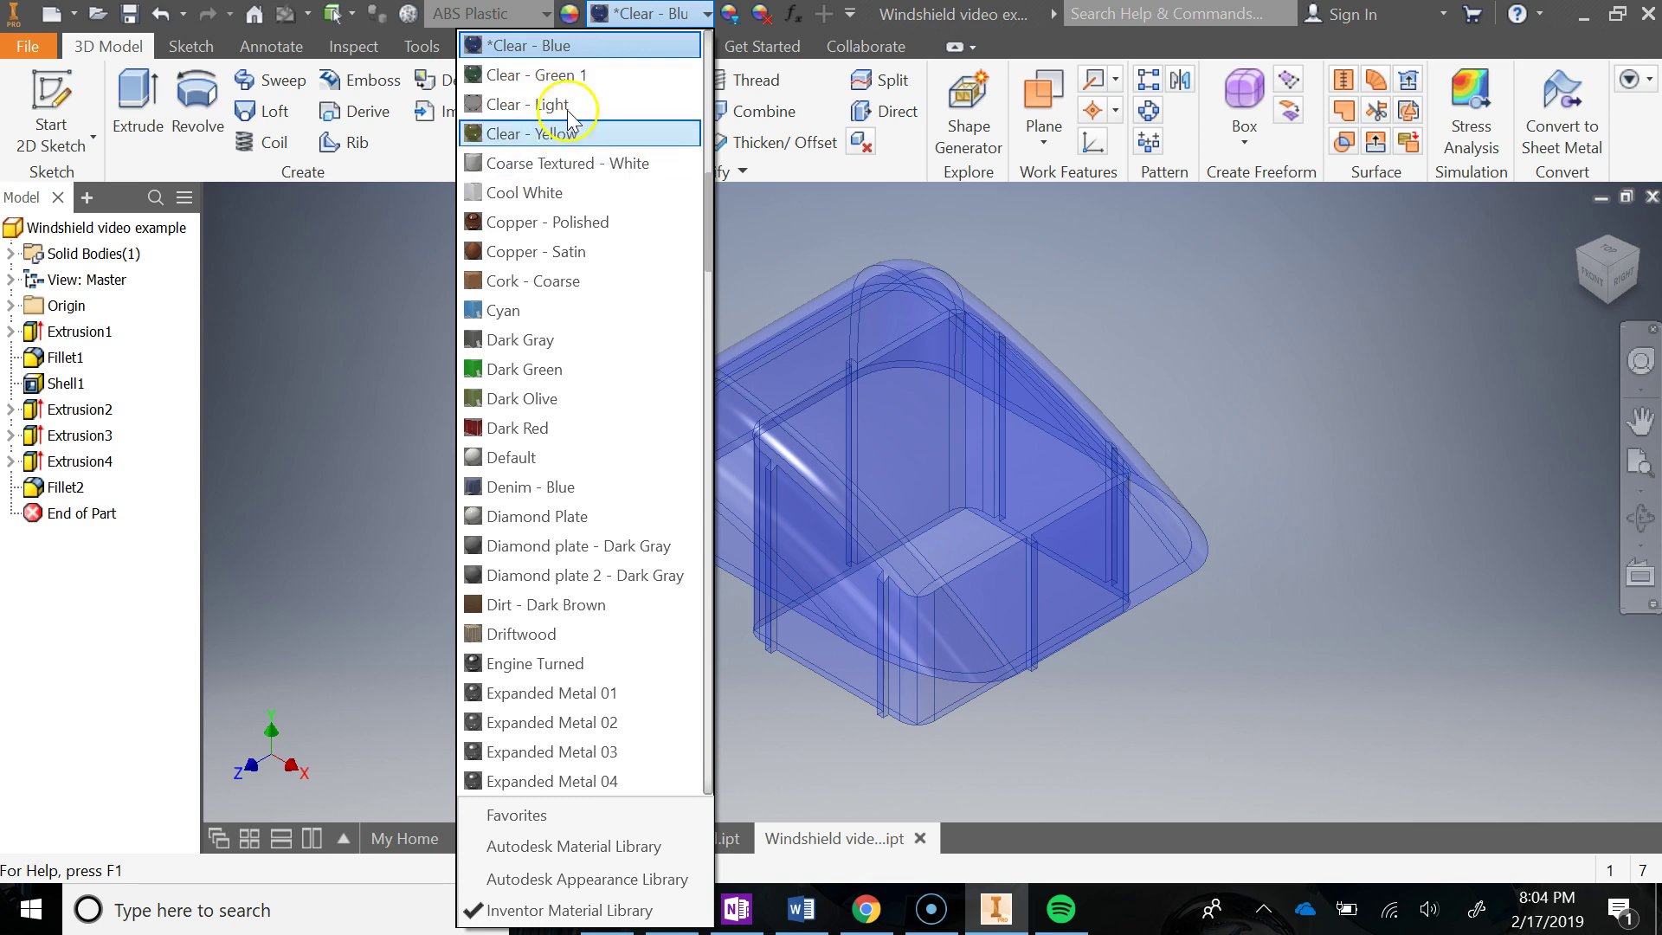
left_click(666, 26)
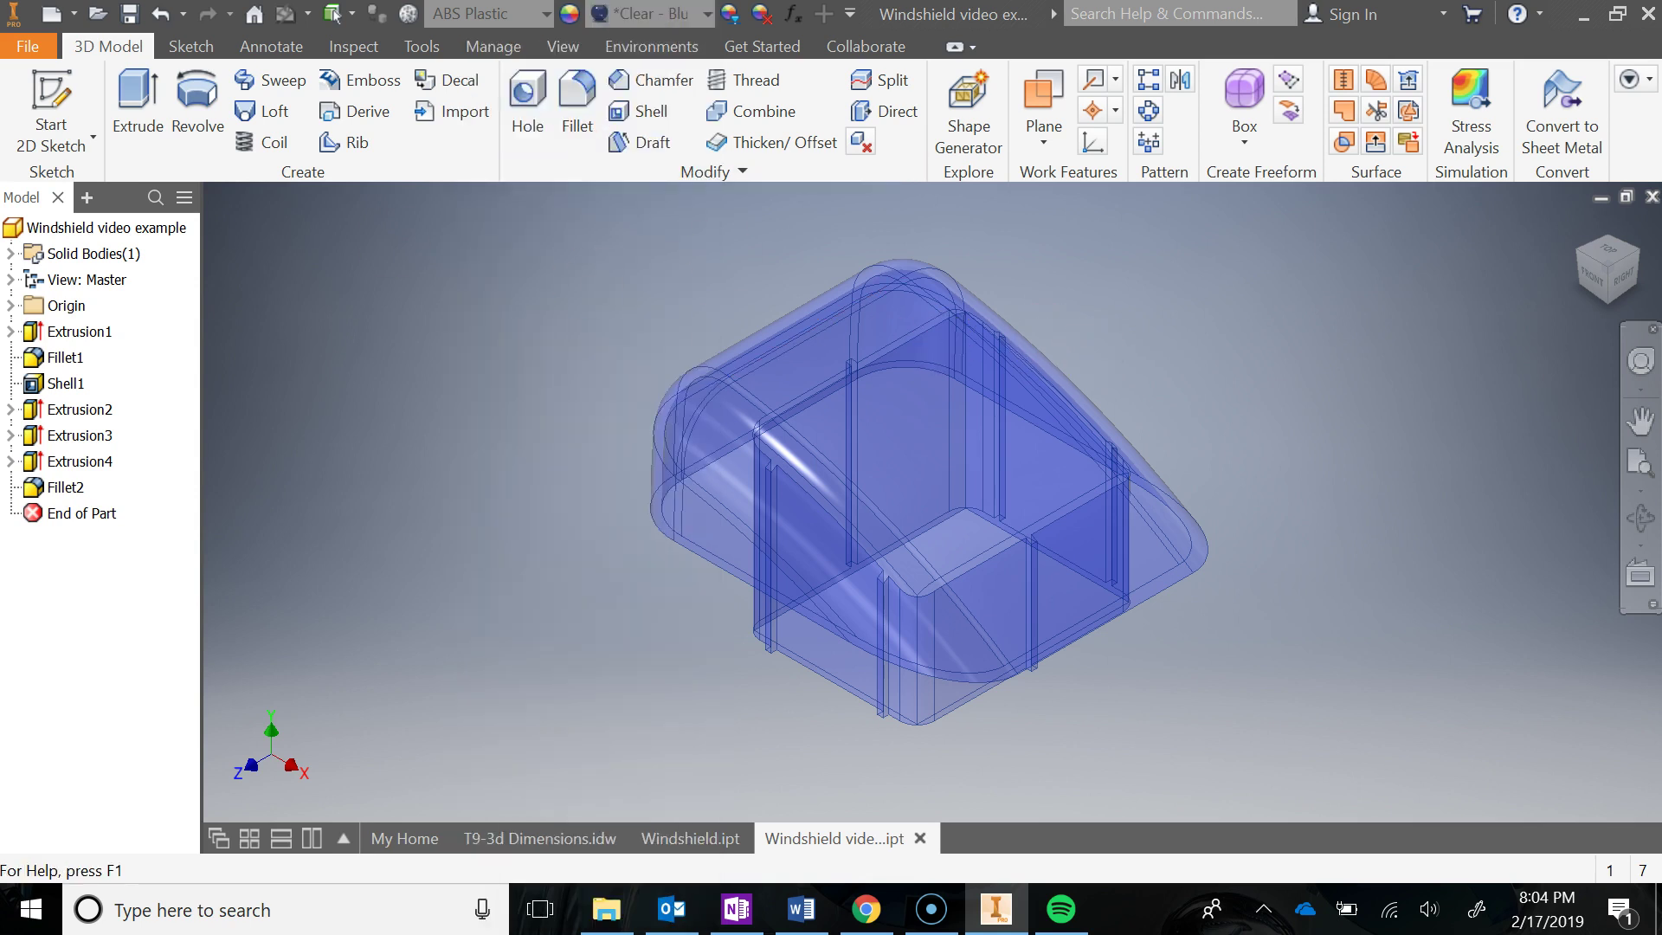
Calculate the part's mass, area and volume in the physical iProperties, then close them
left_click(38, 50)
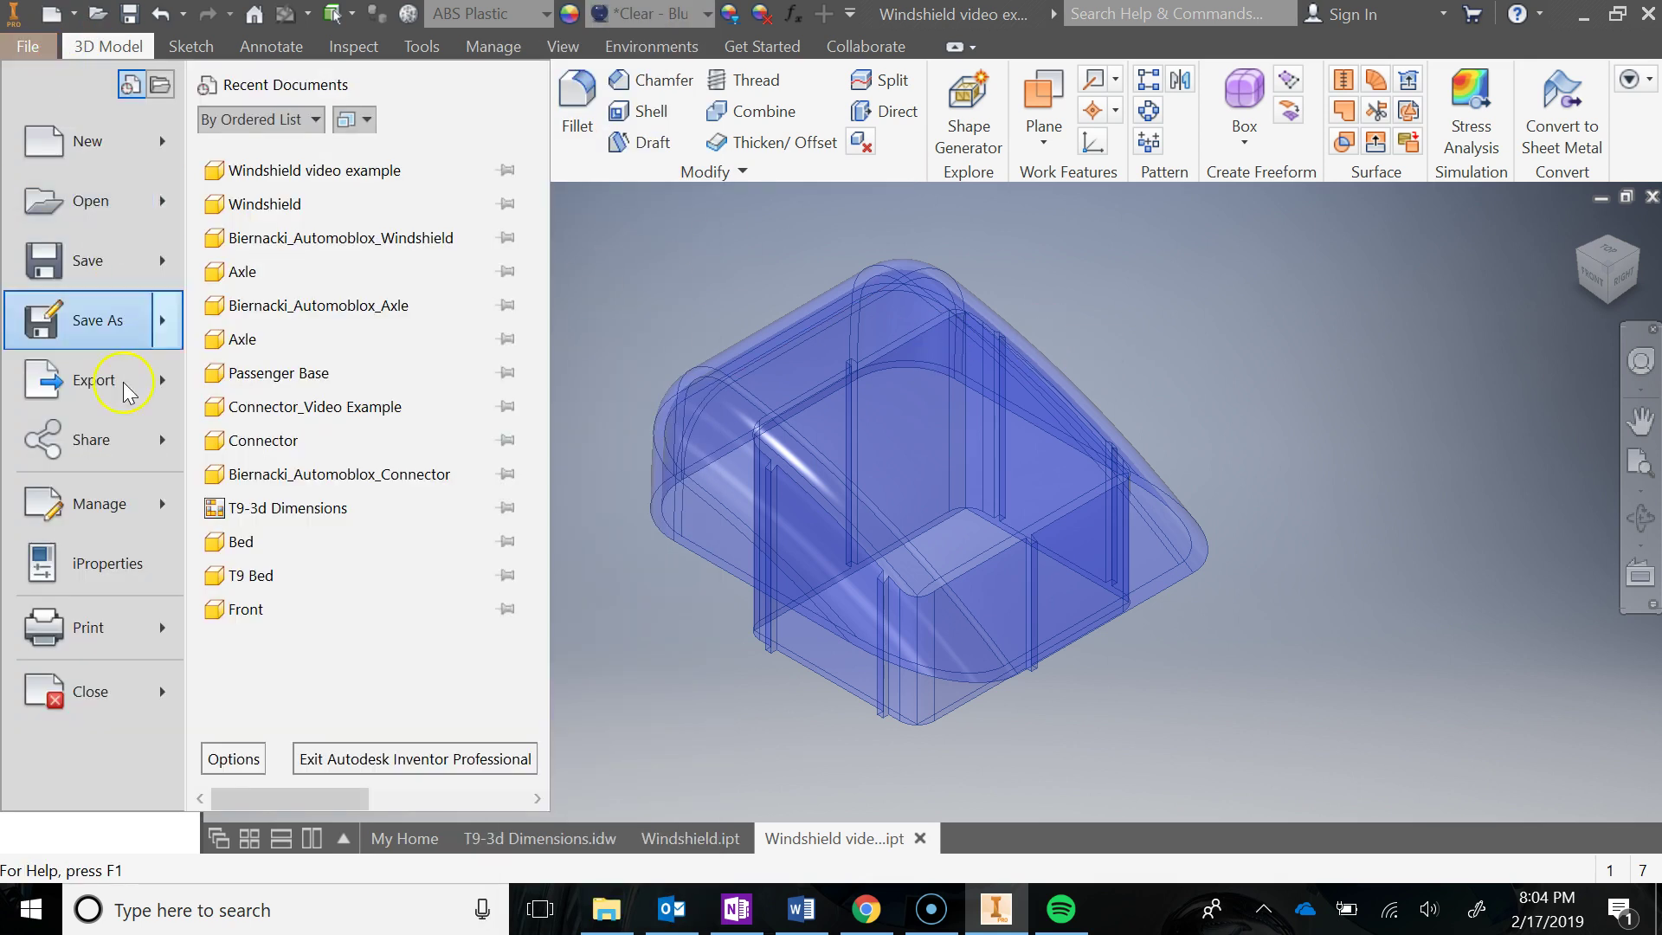
left_click(130, 561)
left_click(551, 86)
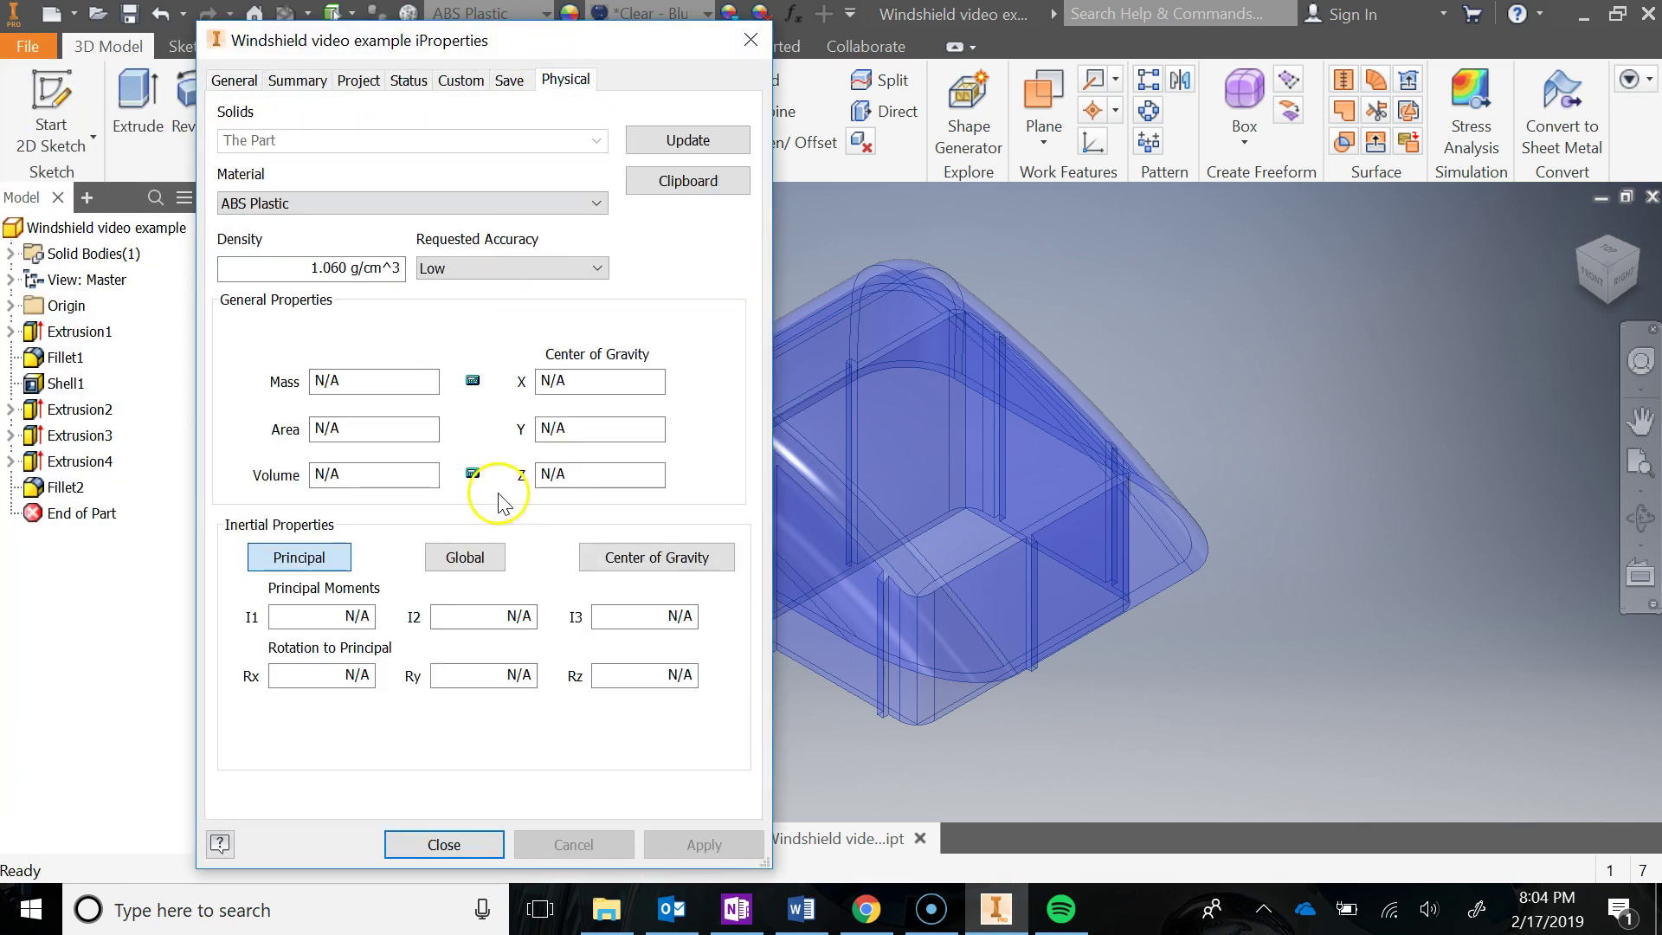
left_click(684, 141)
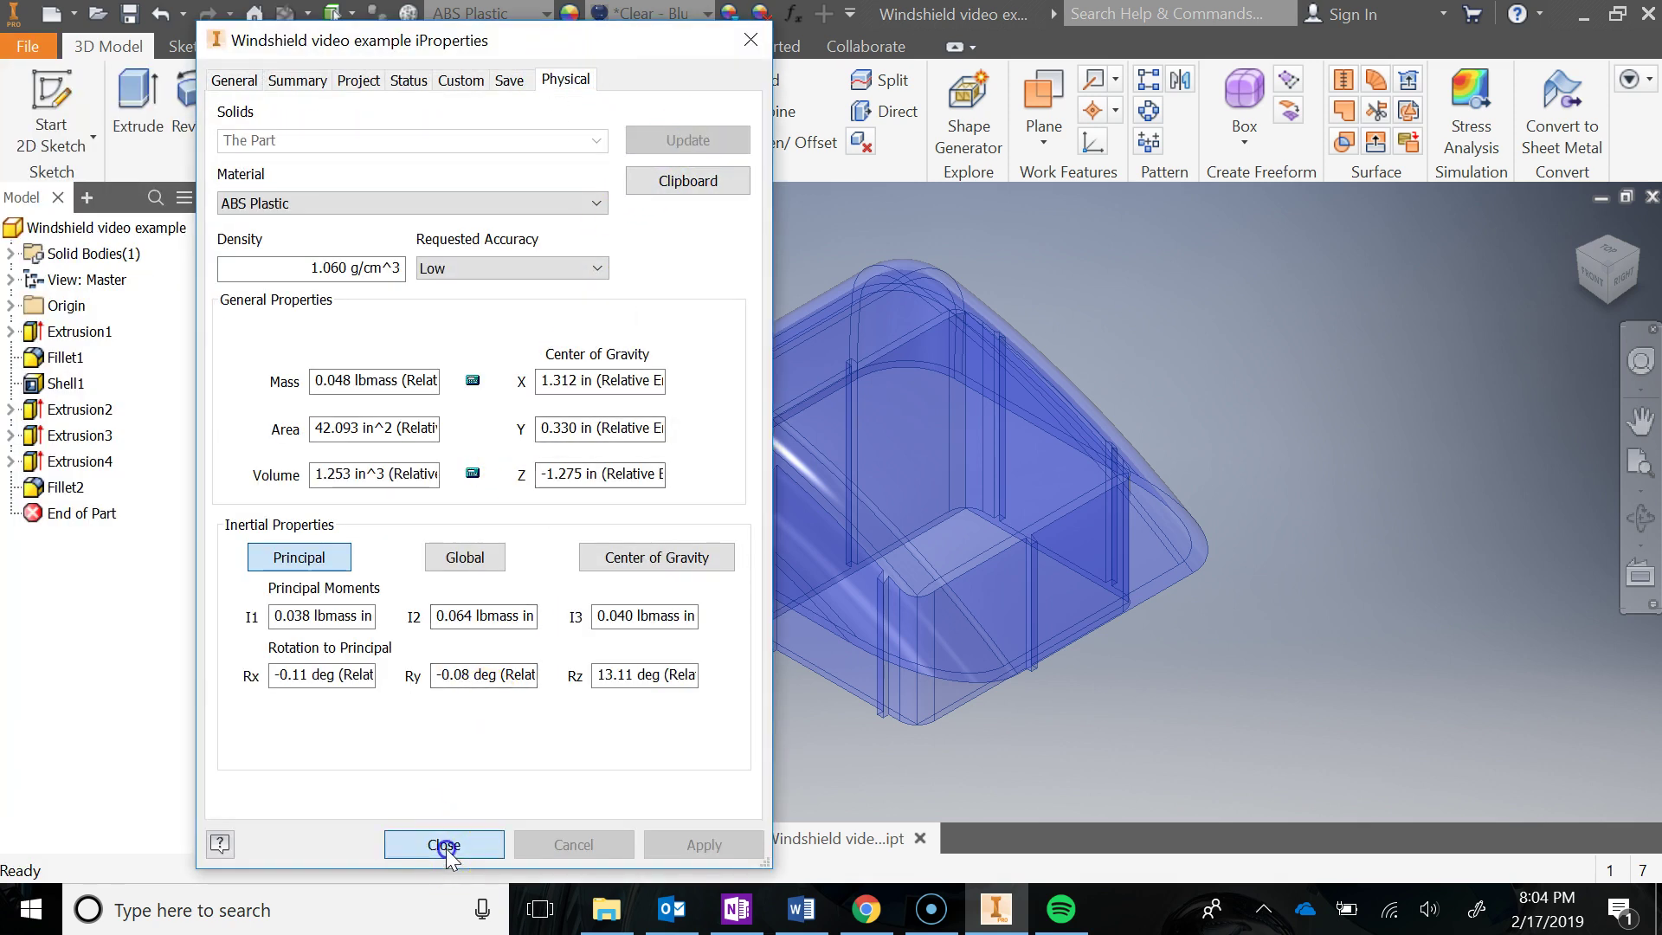
left_click(417, 851)
Capture a screen clip of the model with its browser and paste it under the directions on OneNote's Windshield page
middle_click_drag(1102, 671, 692, 655)
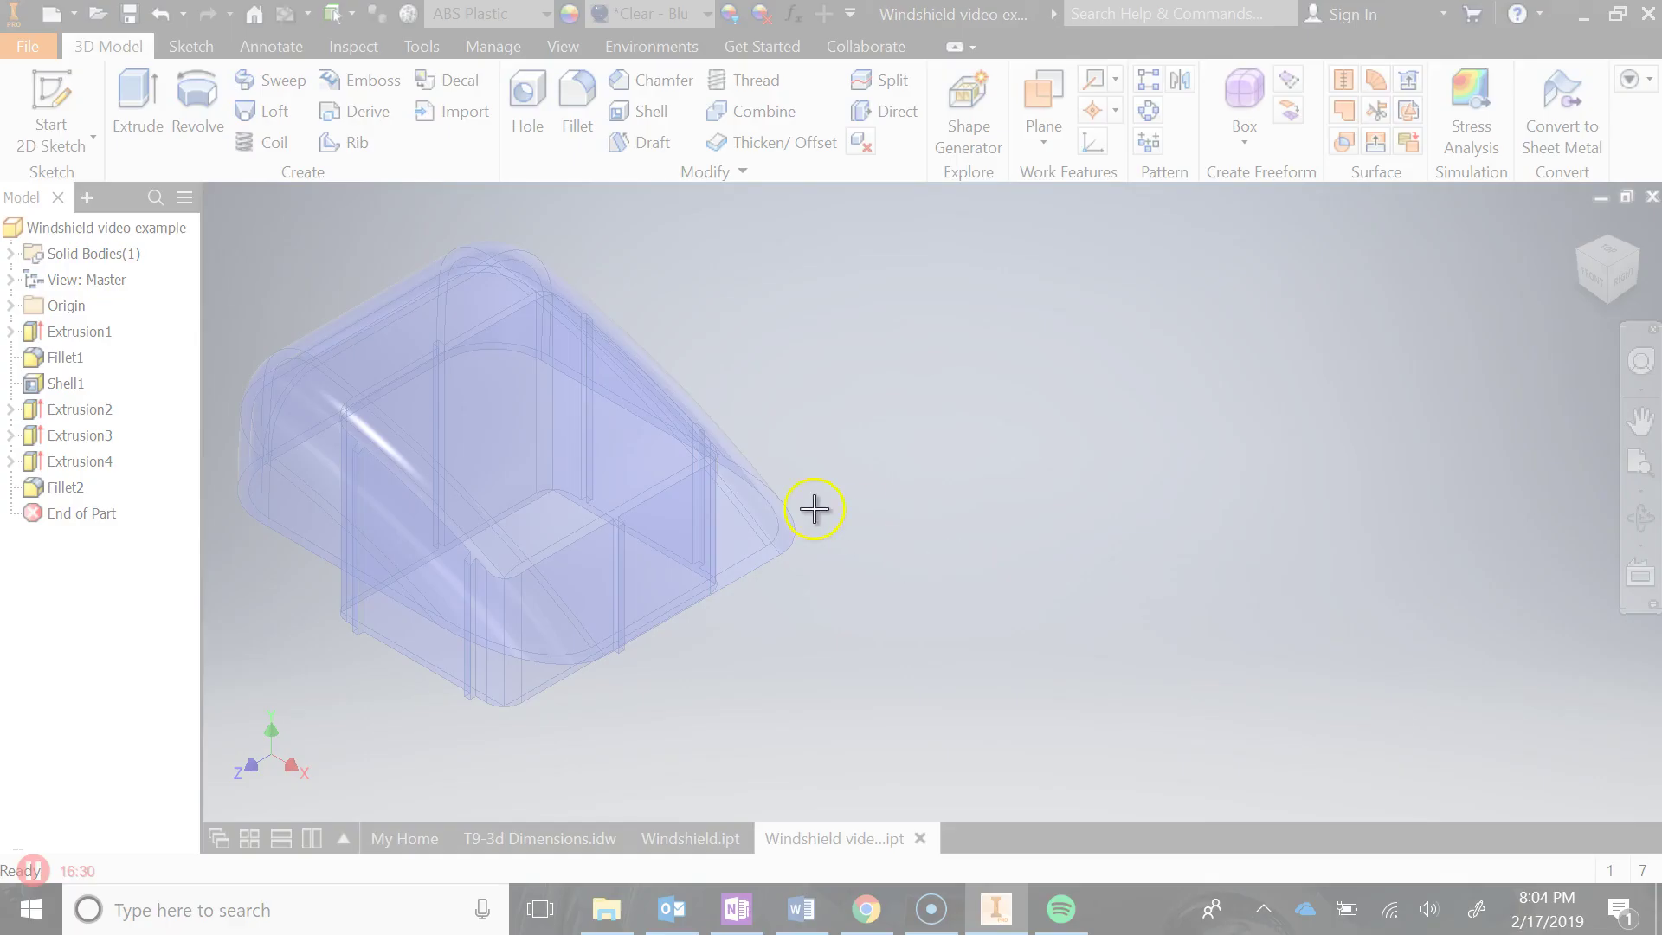
left_click_drag(1, 182, 802, 790)
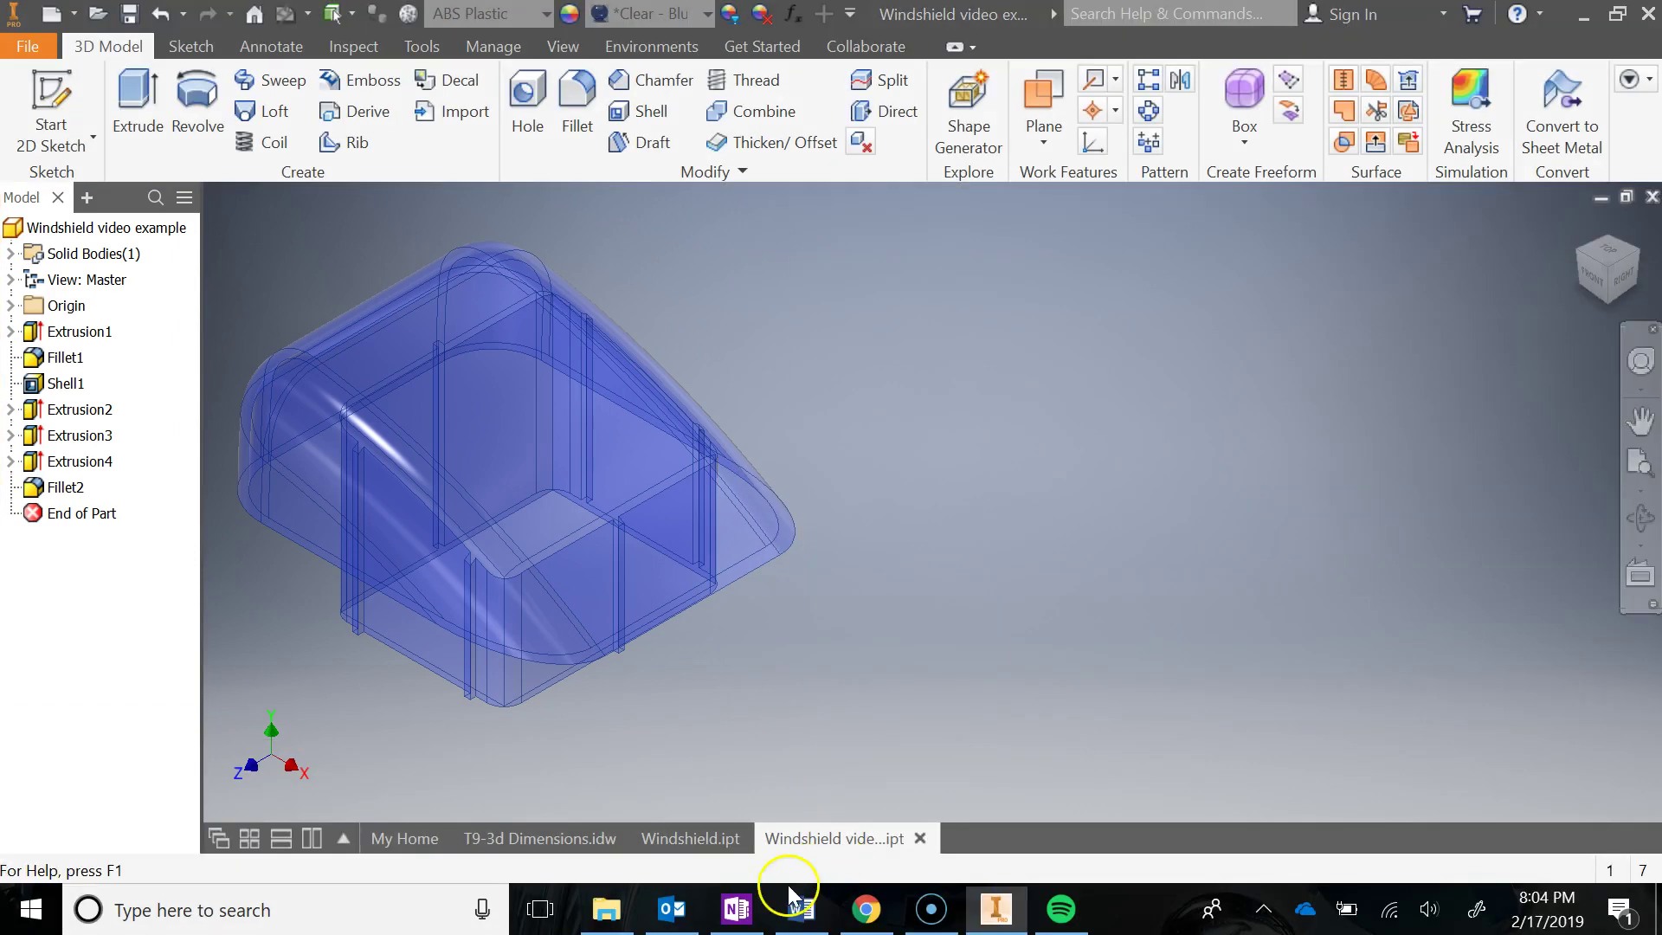
left_click(736, 908)
scroll(490, 262, "up", 5)
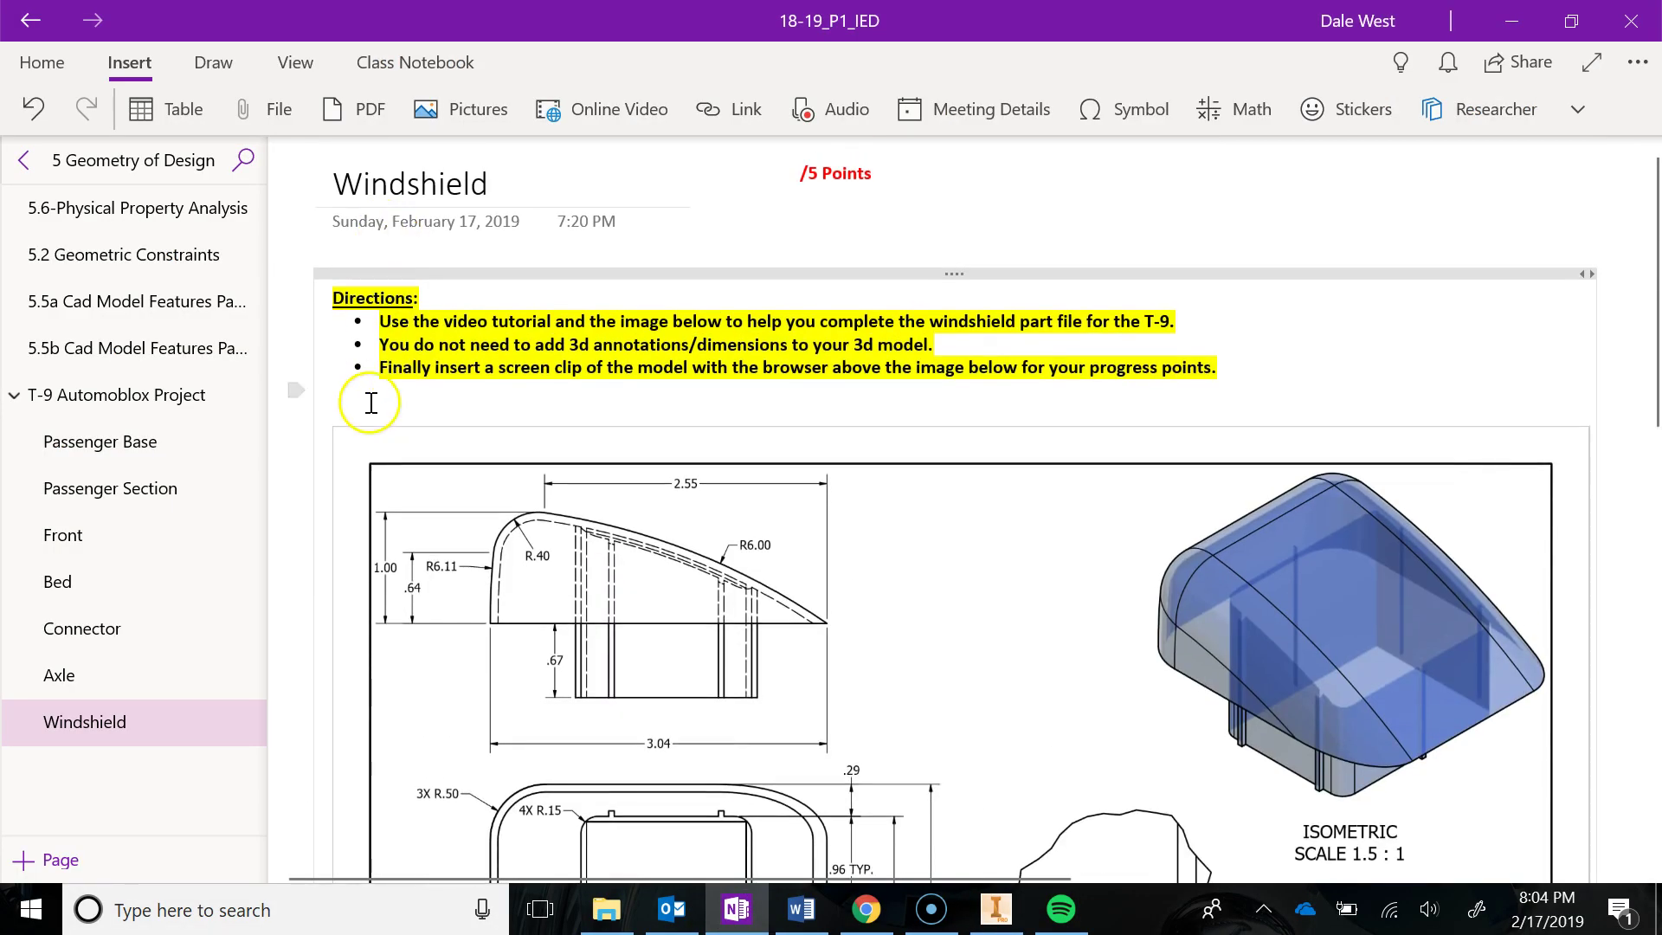
left_click(443, 396)
key("ctrl+v")
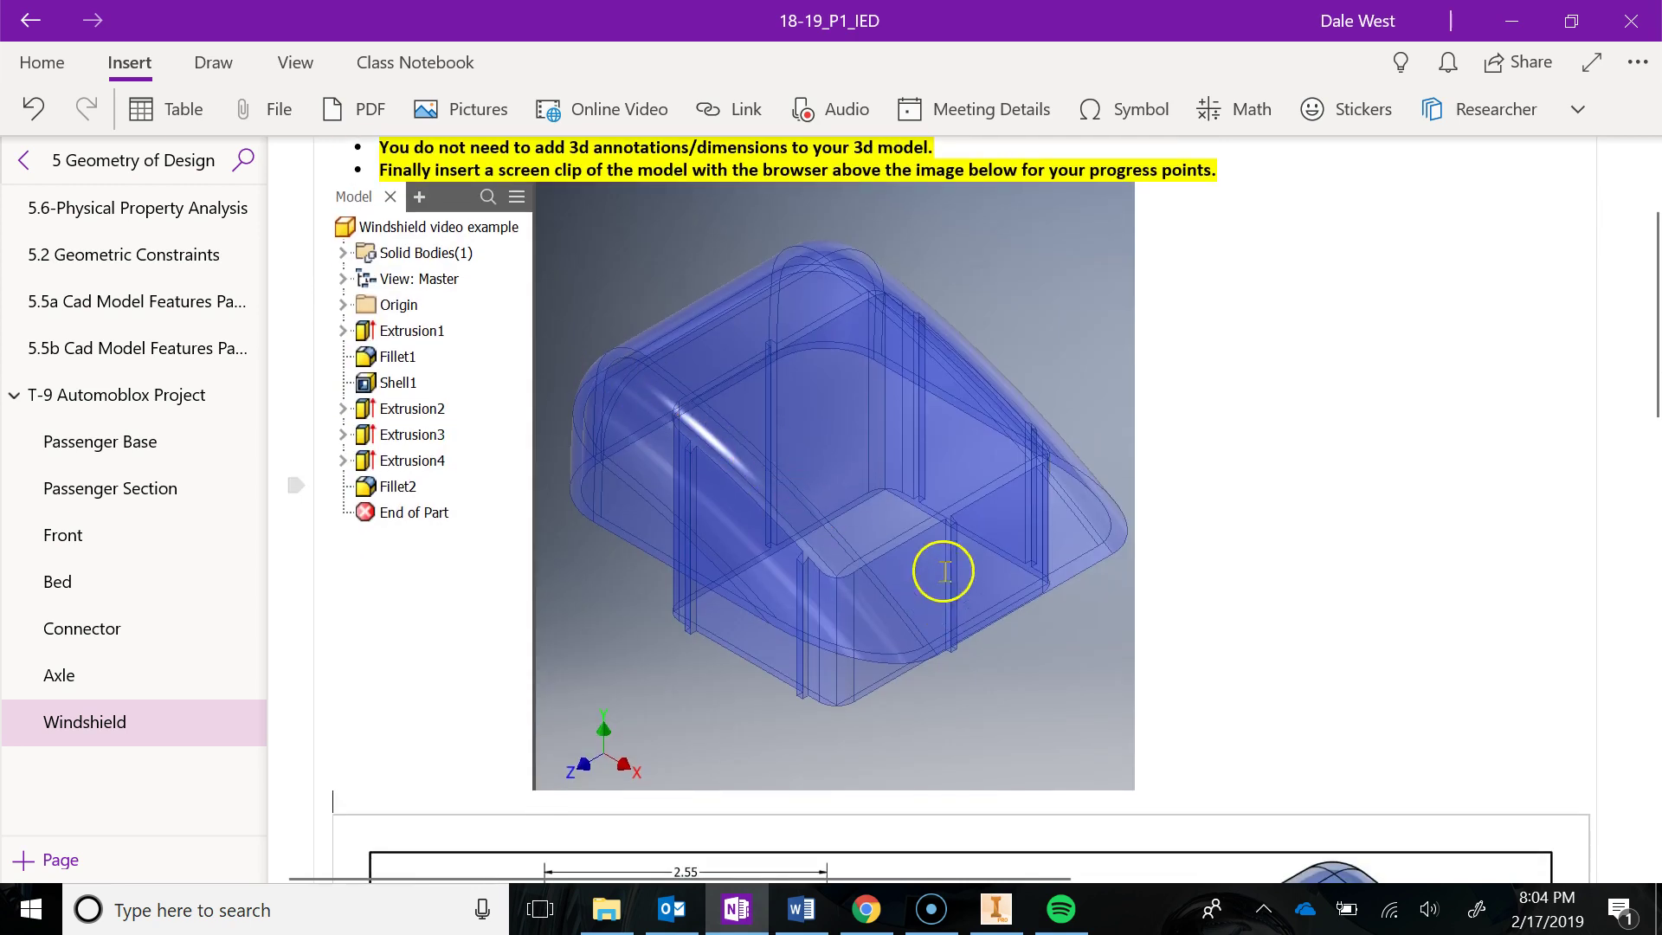
scroll(860, 519, "up", 3)
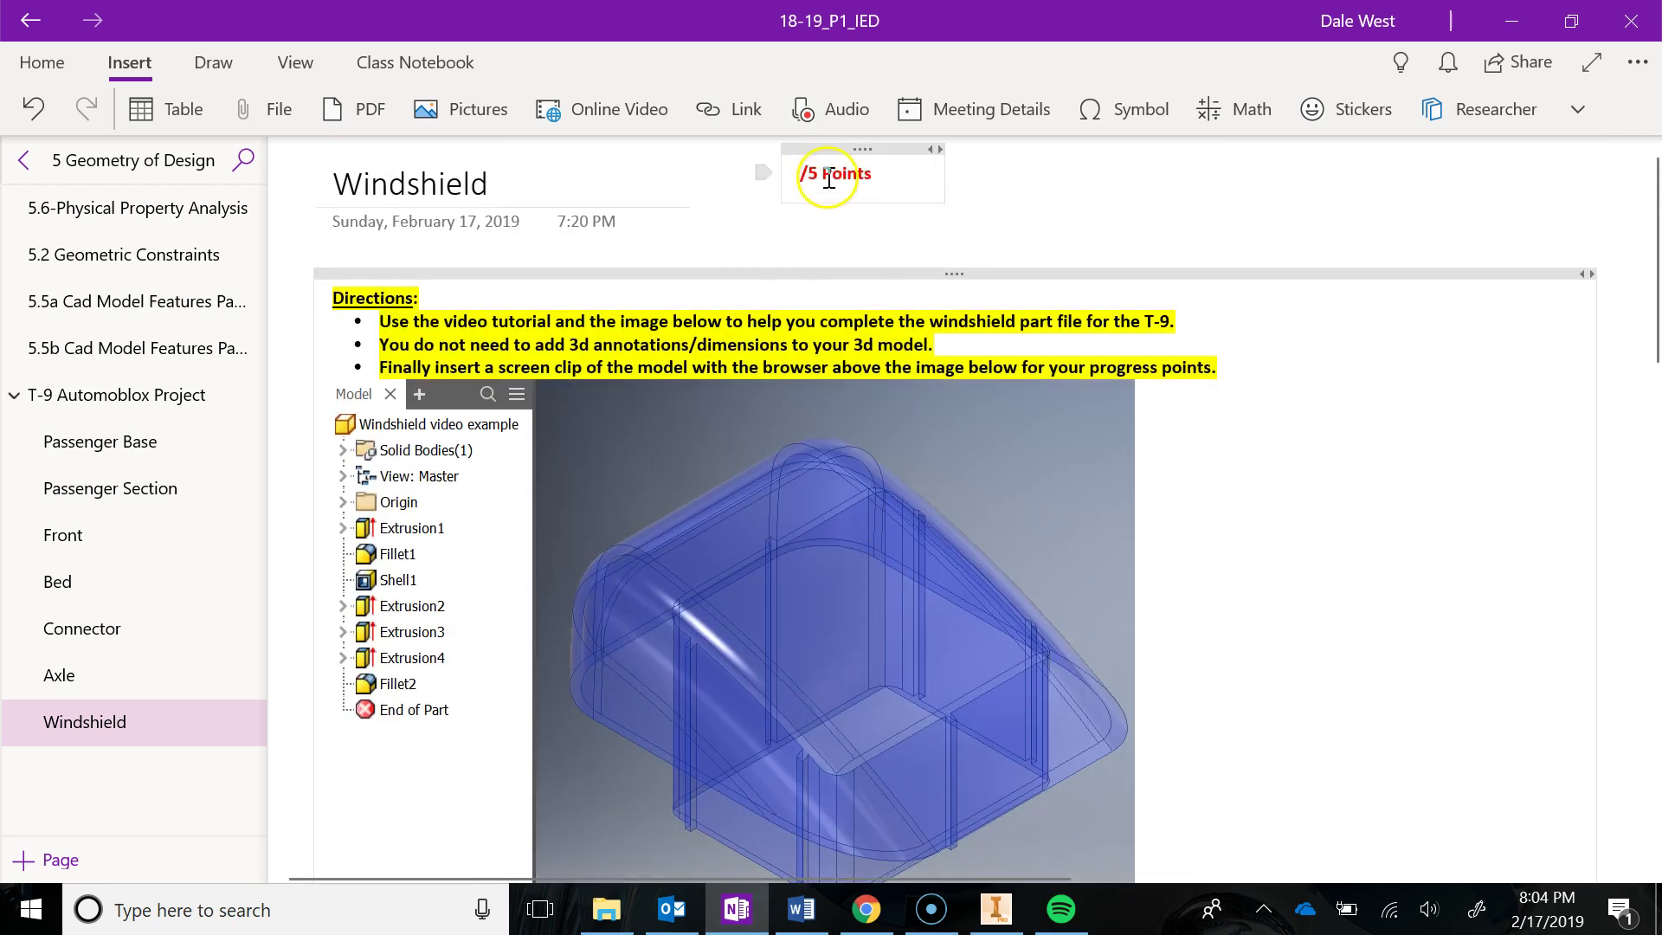
left_click(759, 531)
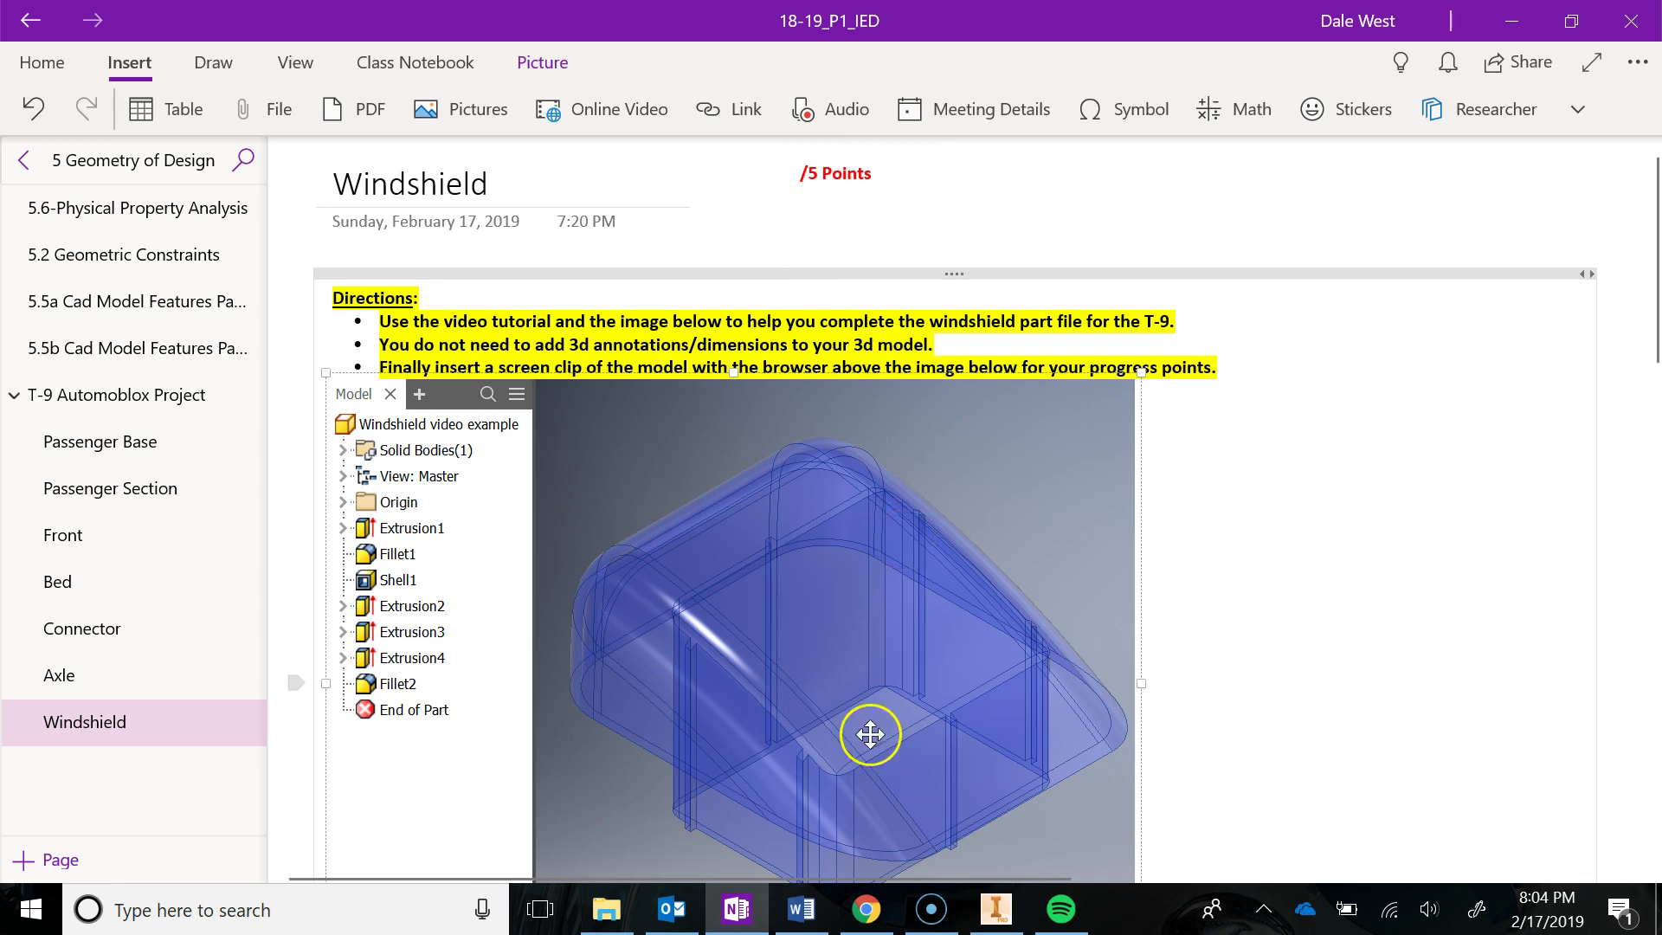
left_click(935, 913)
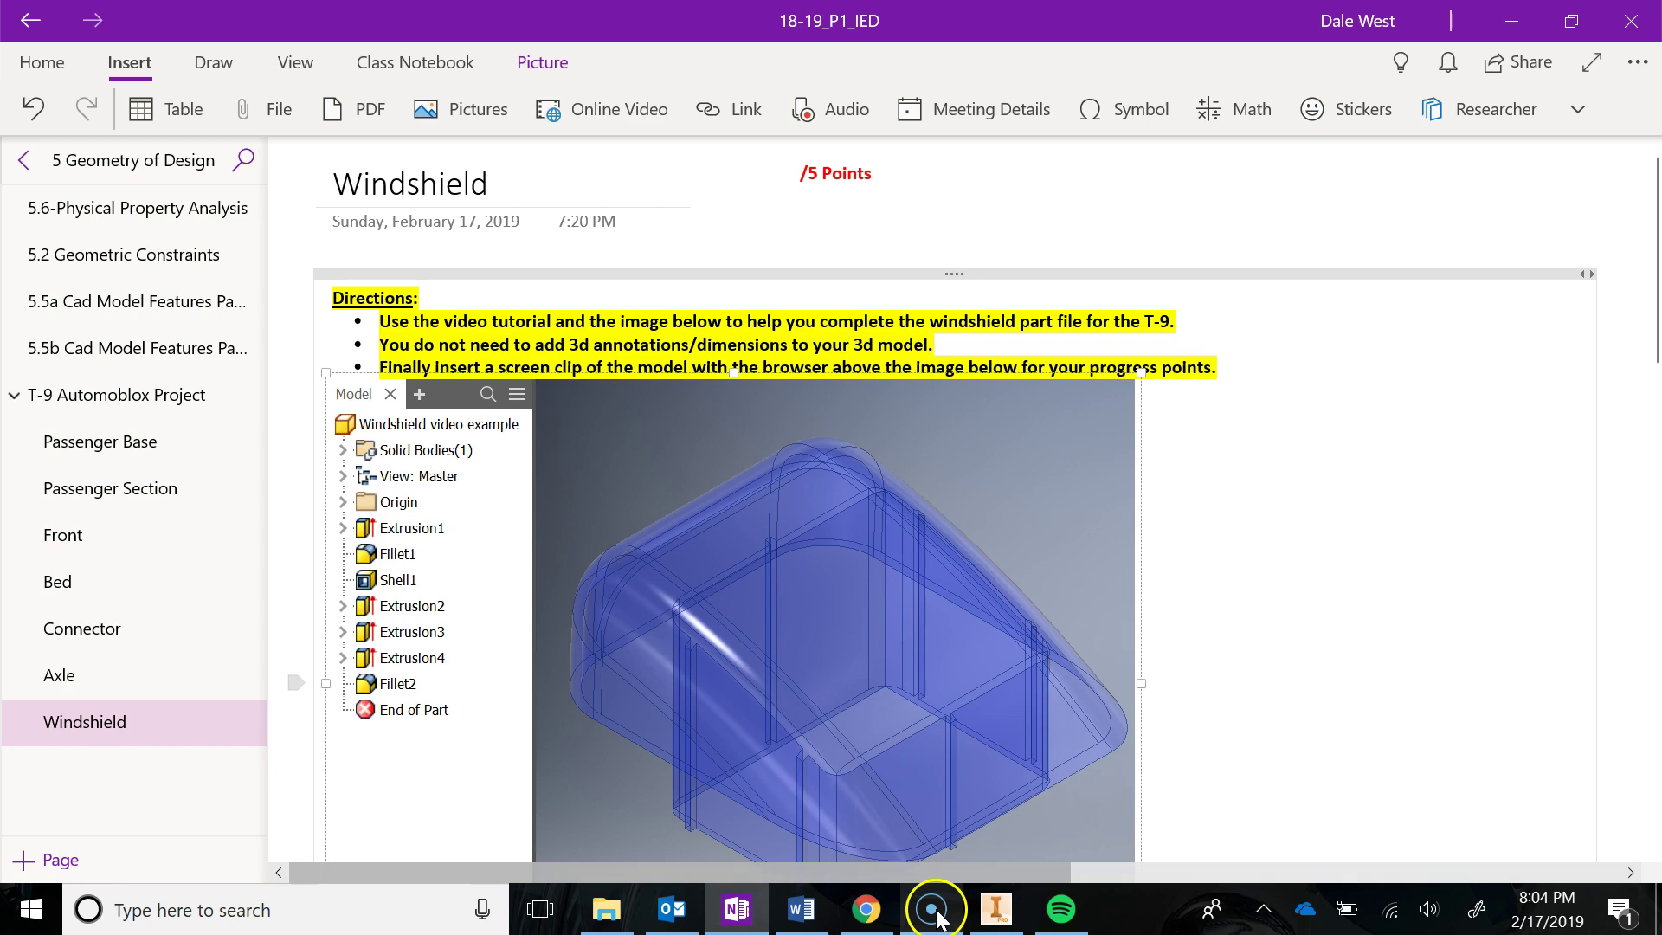